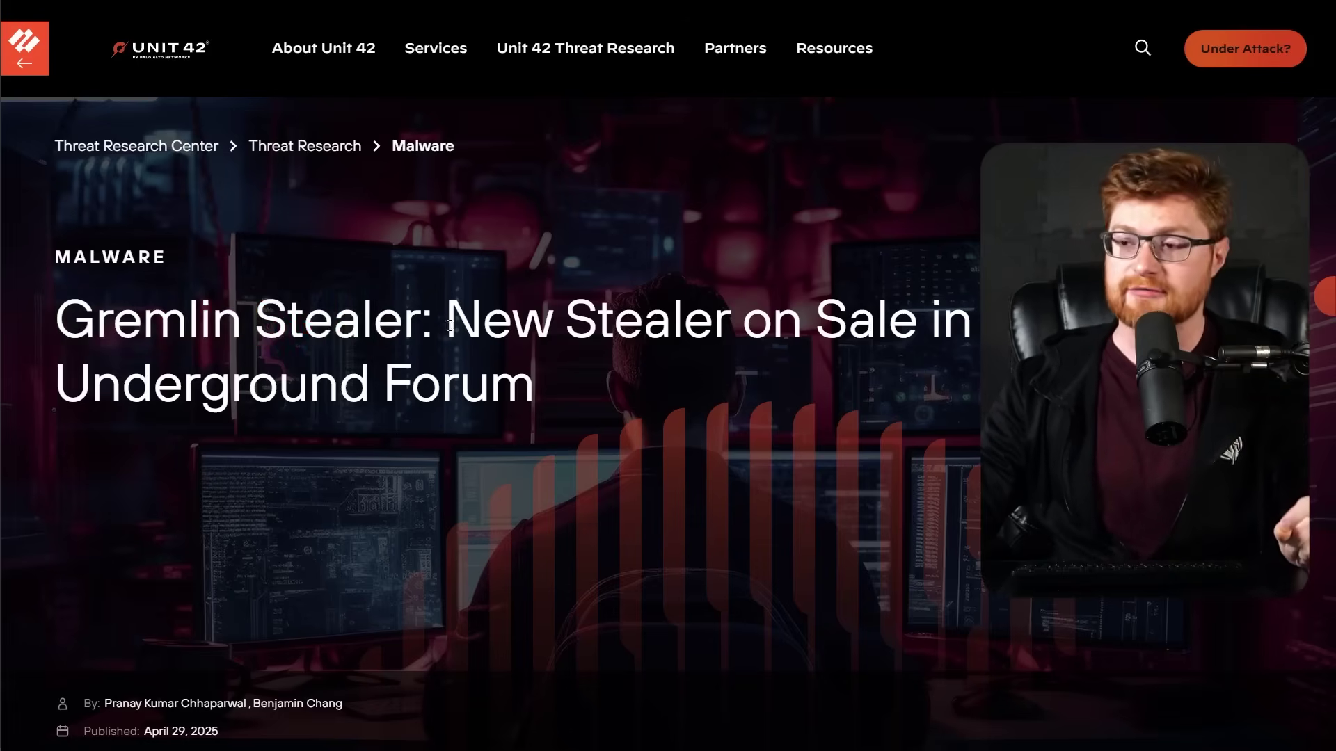
Zoom into the Unit 42 Gremlin Stealer article and highlight the executive summary's opening.
left_click_drag(450, 326, 534, 384)
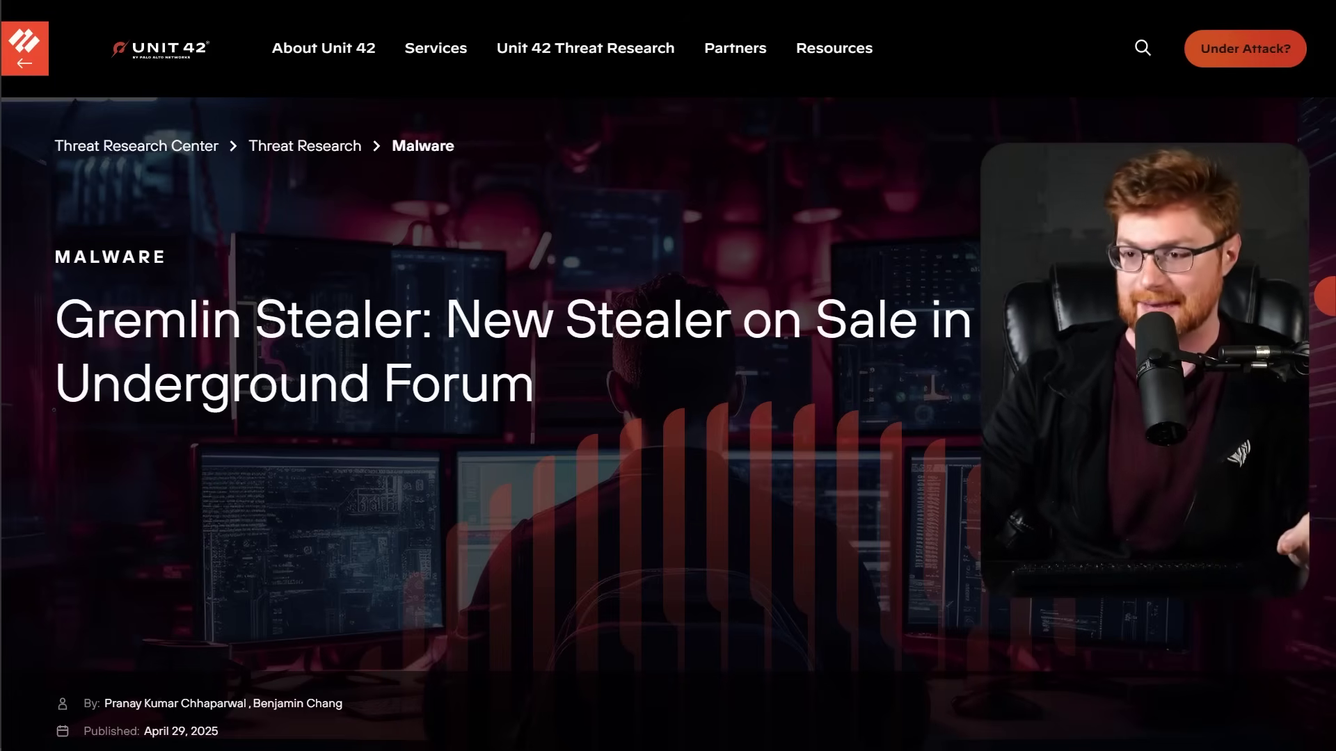
scroll(668, 376, "down", 7)
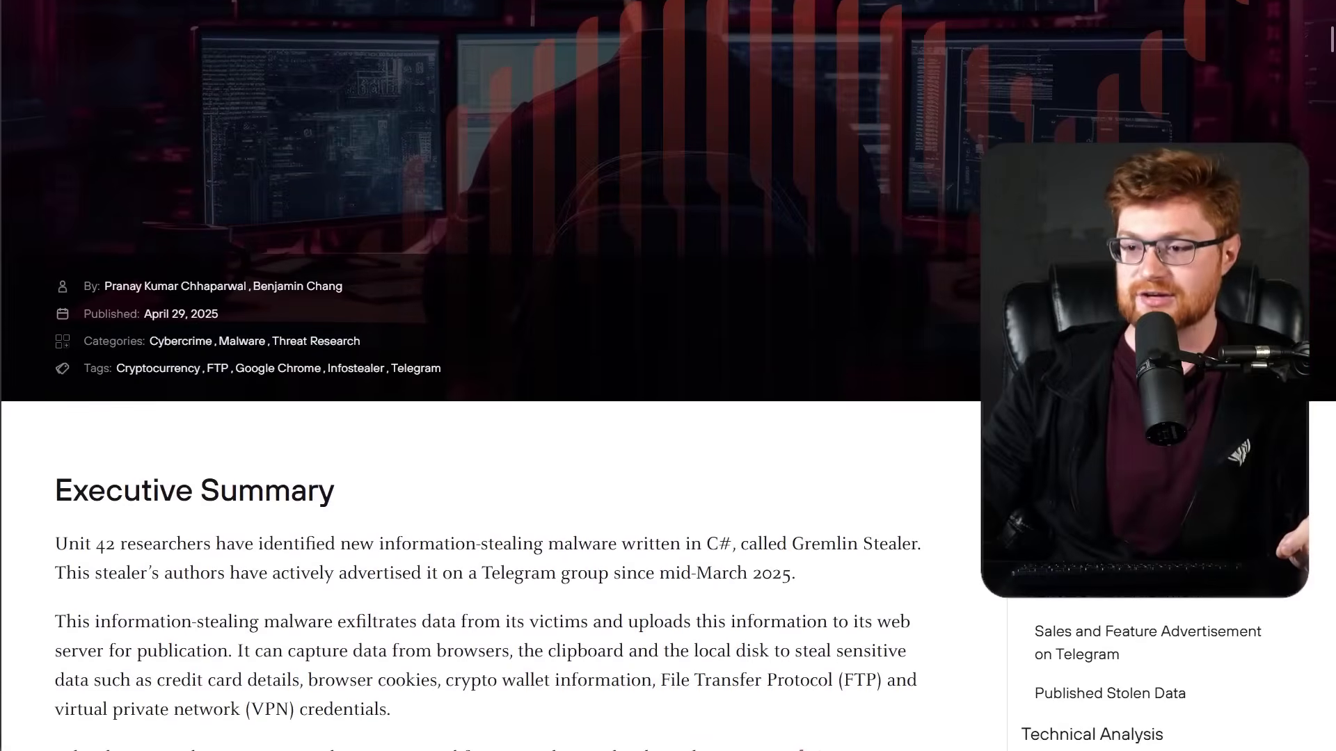
scroll(668, 375, "down", 4)
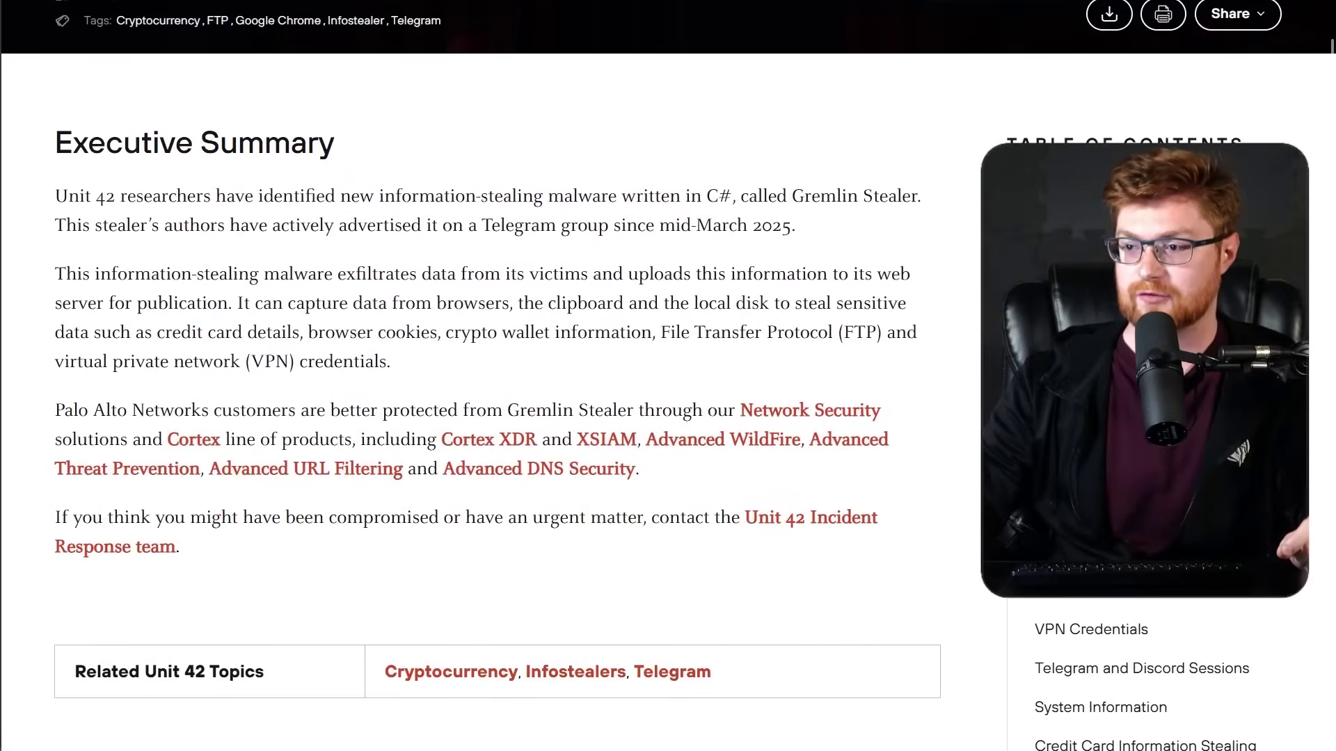
key("ctrl+plus")
key("ctrl+plus")
key("ctrl+plus")
left_click_drag(169, 147, 781, 188)
left_click(252, 189)
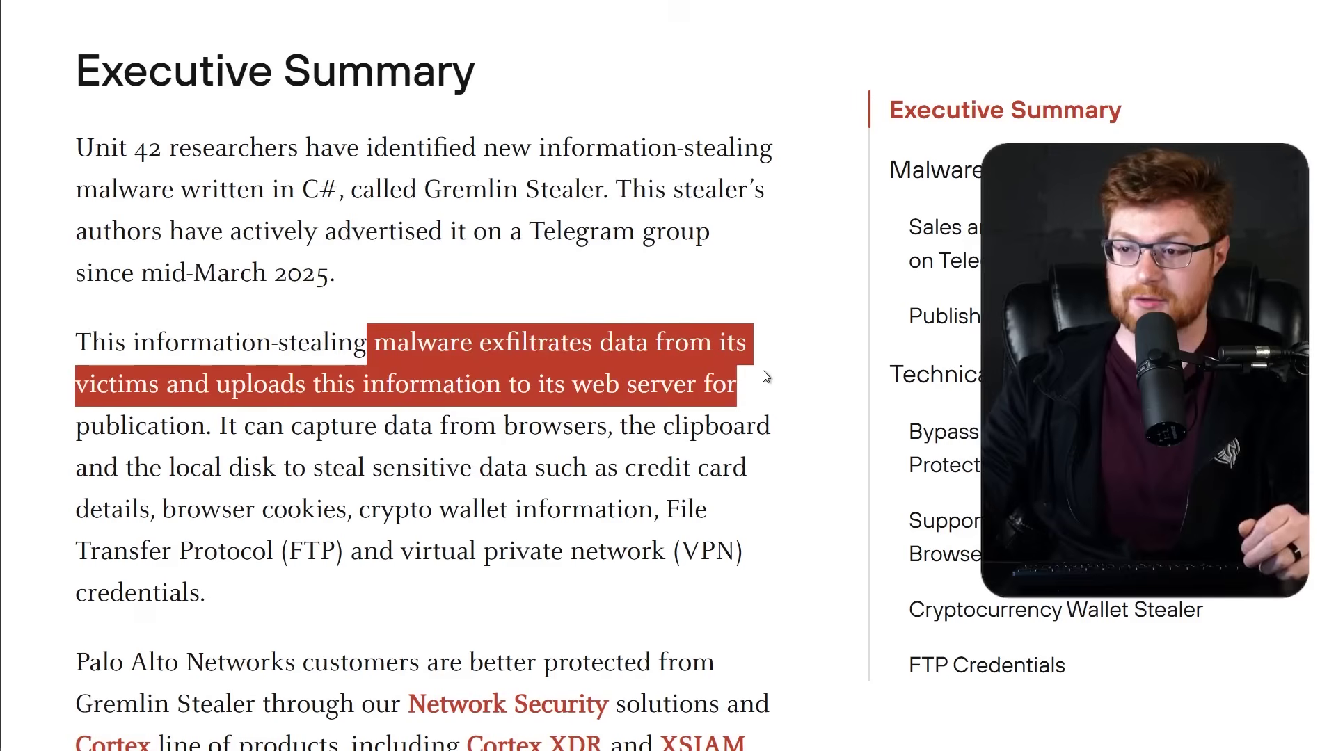
Highlight the data the stealer captures, then select the channel name 'CoderSharp'.
left_click(766, 377)
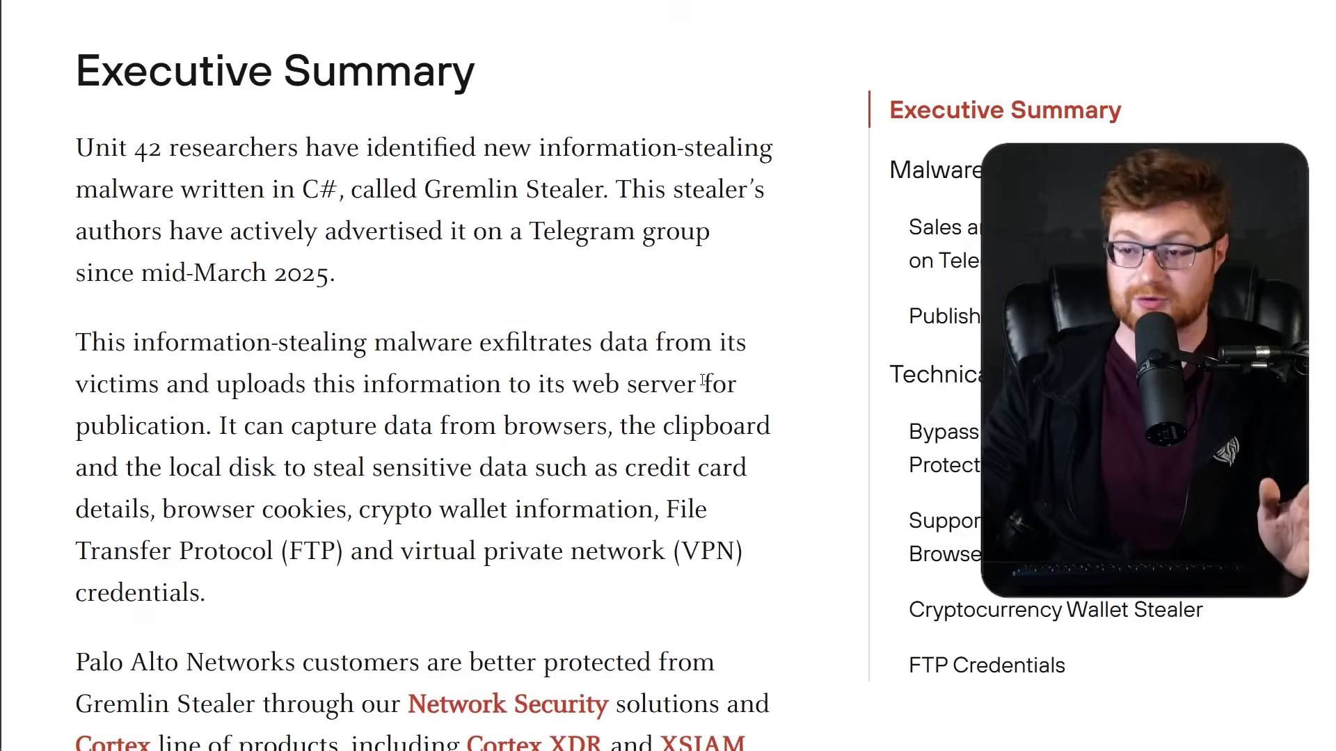
left_click_drag(292, 426, 747, 597)
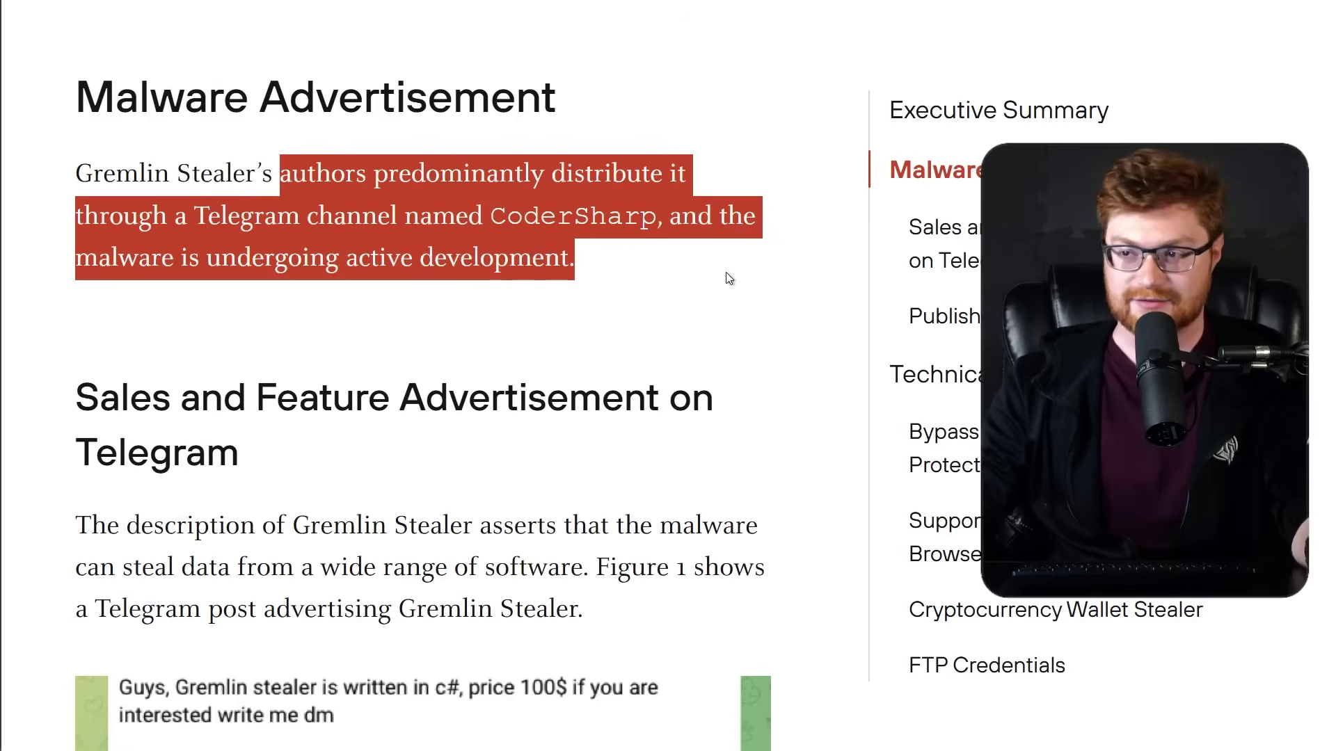
left_click(728, 278)
left_click_drag(492, 215, 654, 220)
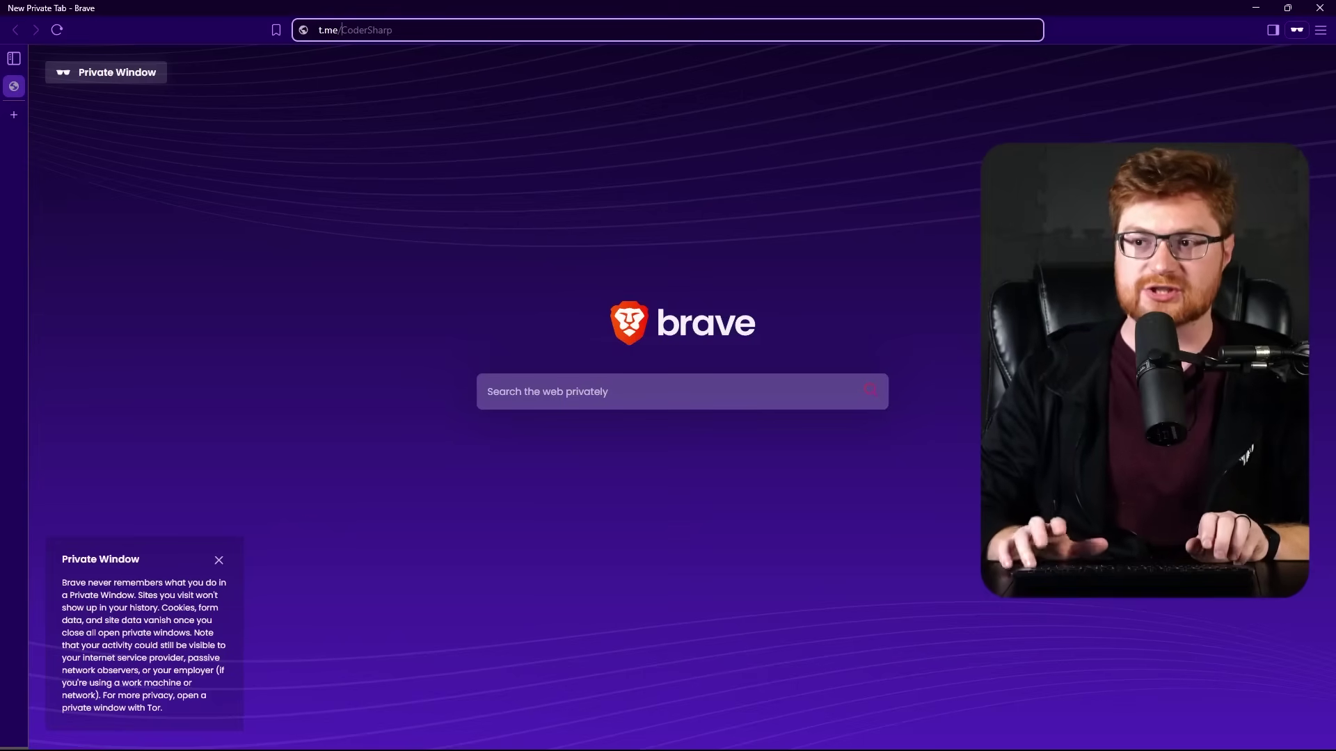
Load the t.me/CoderSharp Telegram page.
key("End")
key("ctrl+shift+Left")
key("Return")
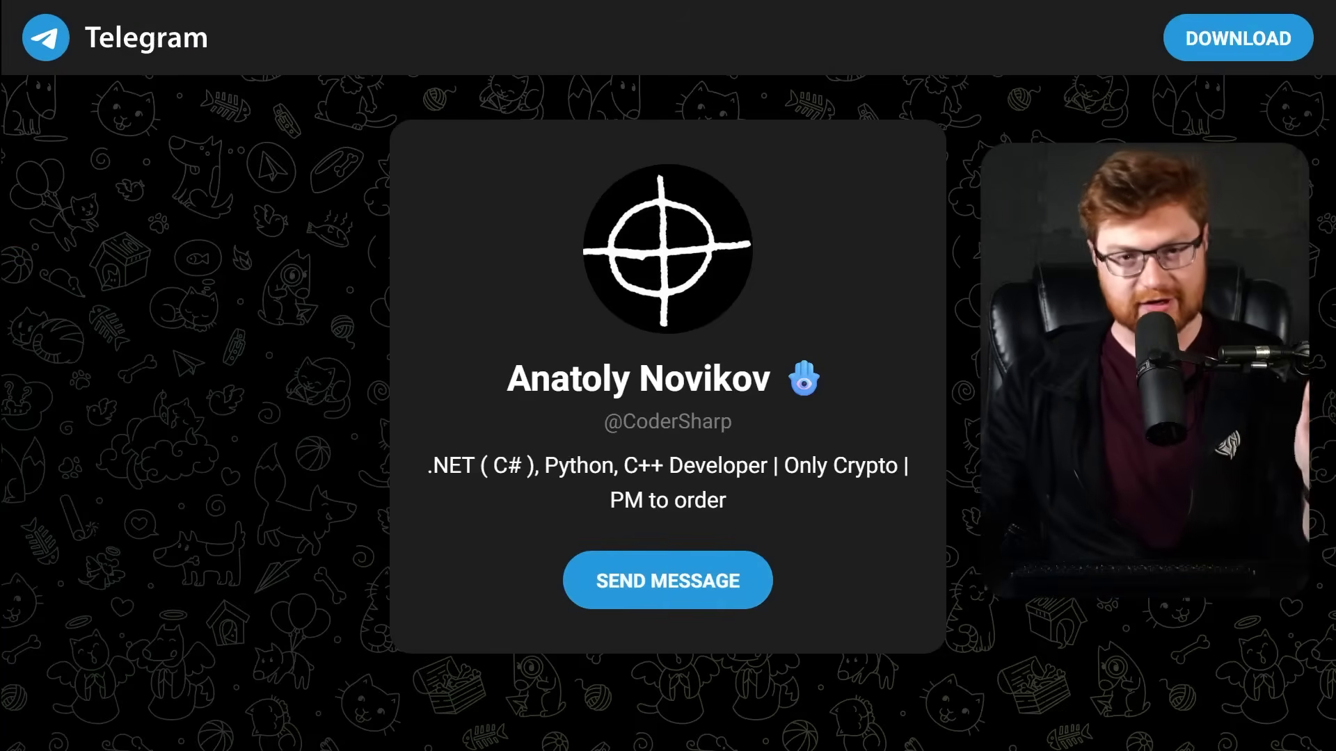
Point out the CoderSharp display name, its .NET/Python/C++ bio and 'PM to order' note.
left_click_drag(501, 389, 779, 378)
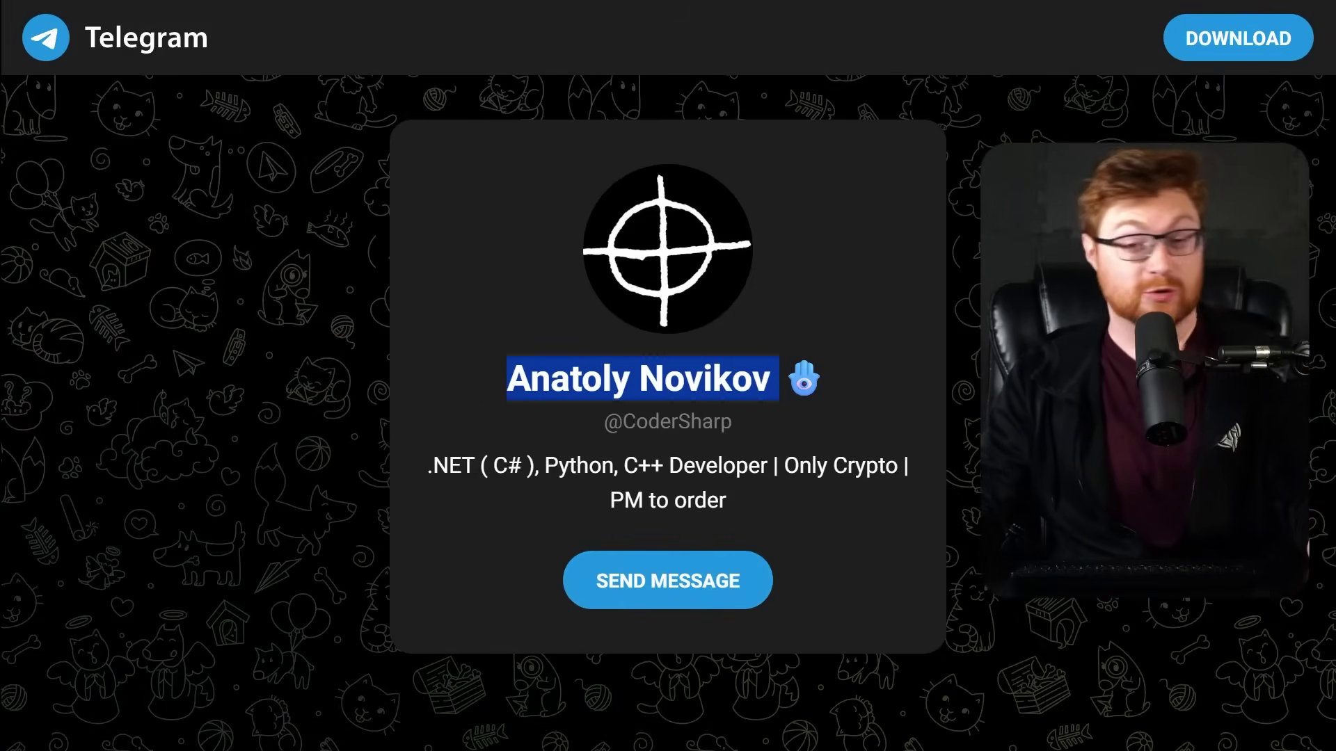
left_click(779, 378)
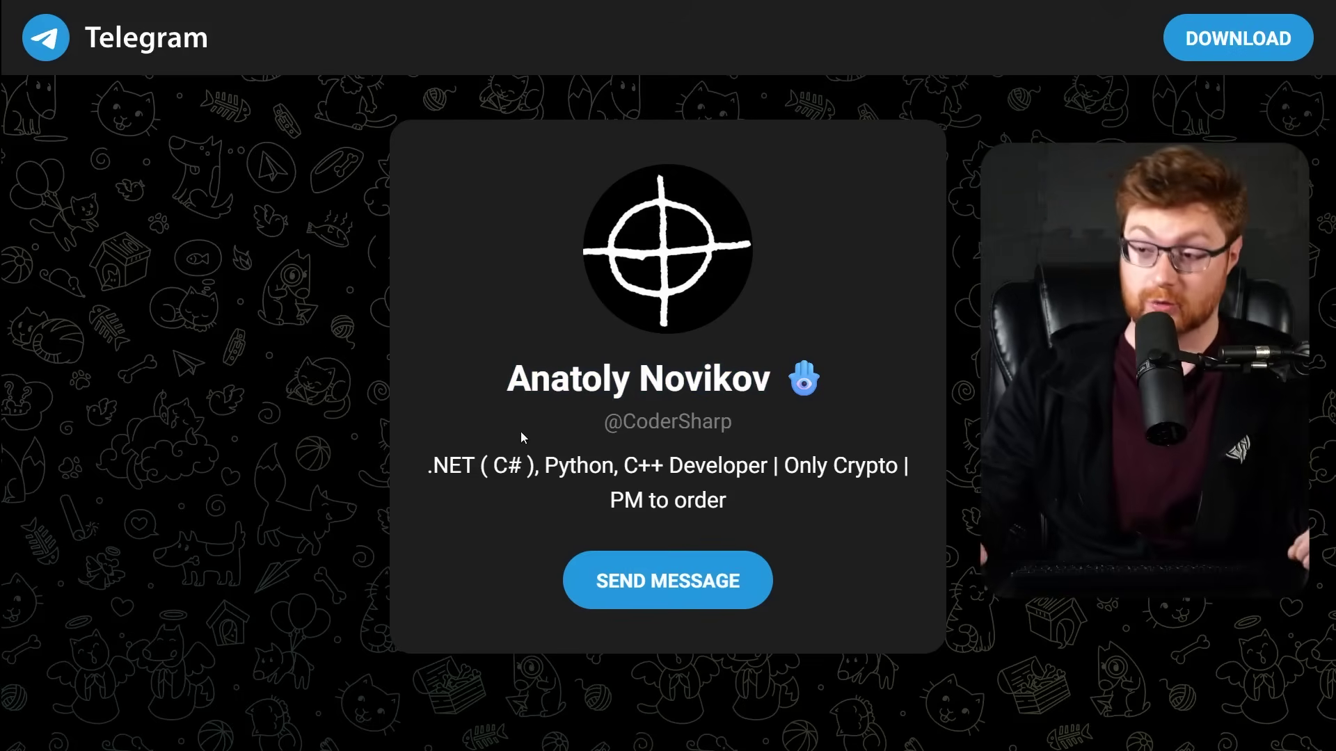
left_click_drag(426, 466, 592, 470)
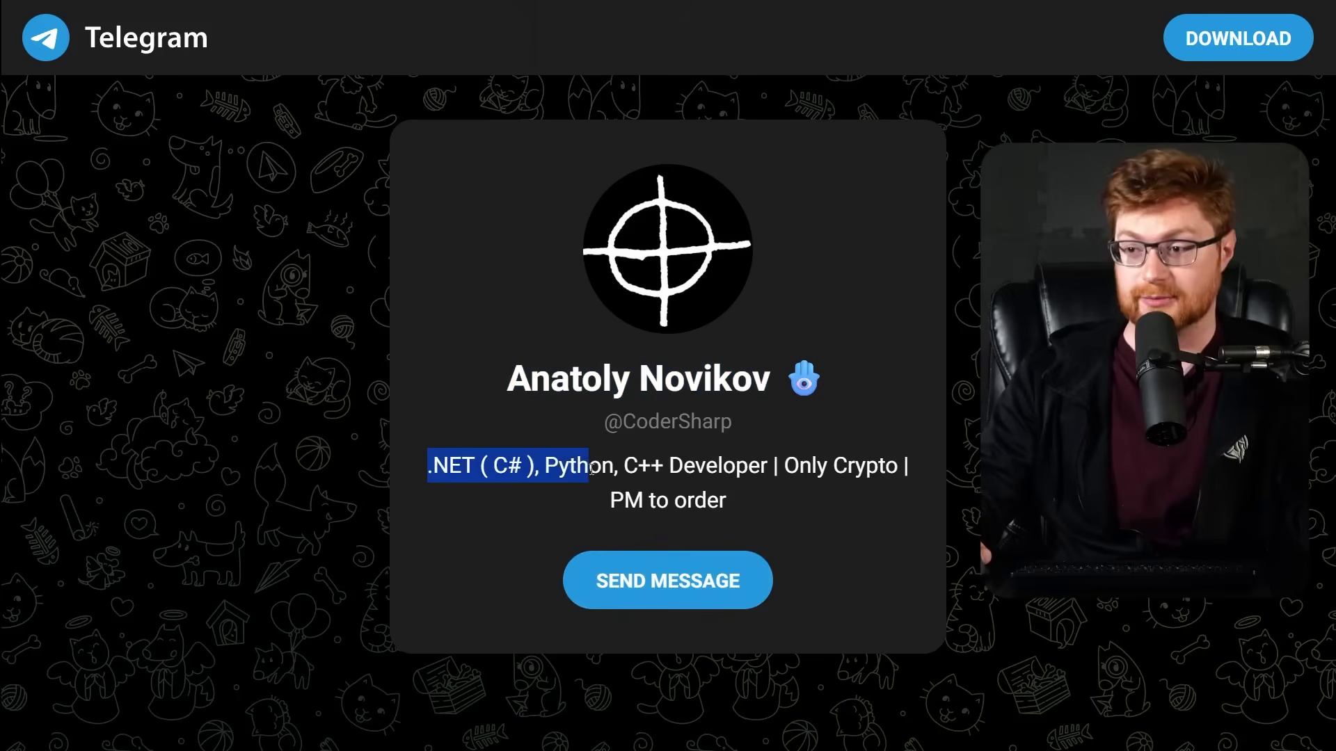
left_click_drag(790, 467, 908, 467)
left_click(720, 478)
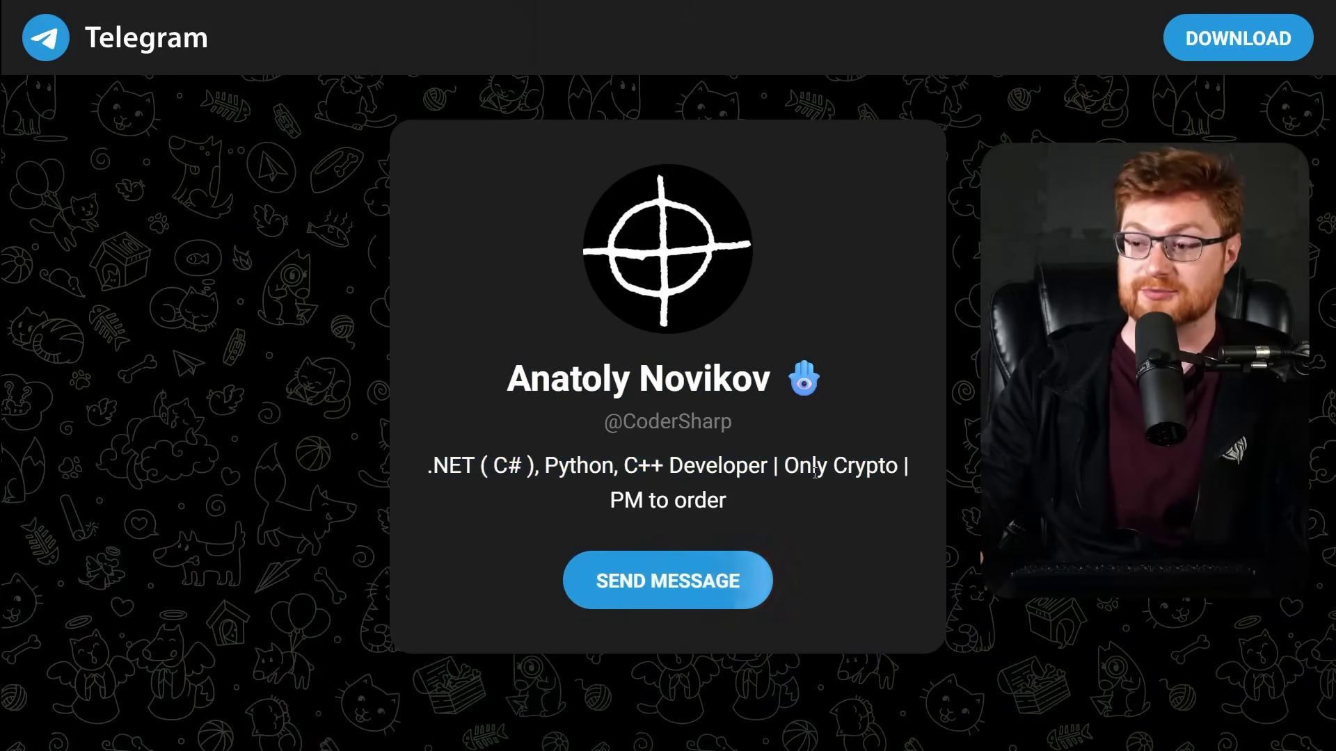
left_click_drag(594, 509, 776, 506)
left_click(775, 507)
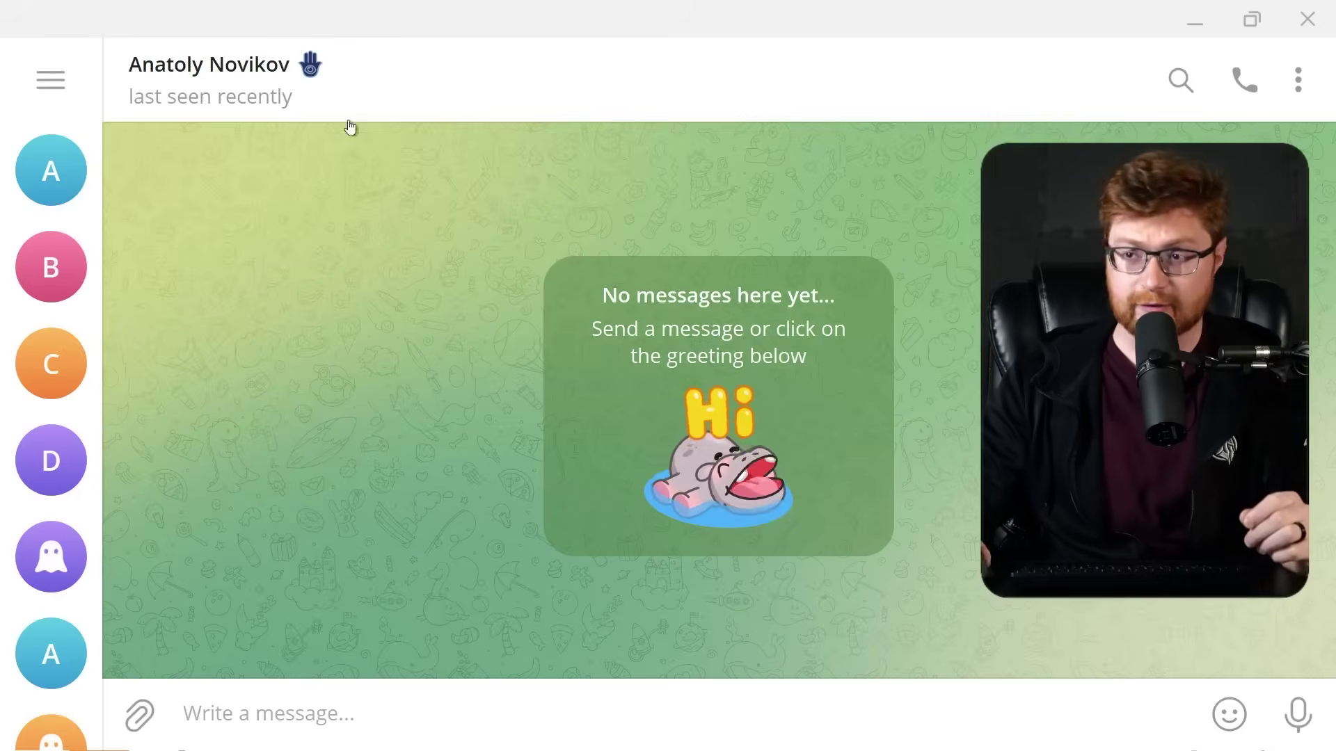
From the seller's user info, open the linked private channel's invite link and request to join.
left_click(217, 68)
scroll(647, 358, "down", 4)
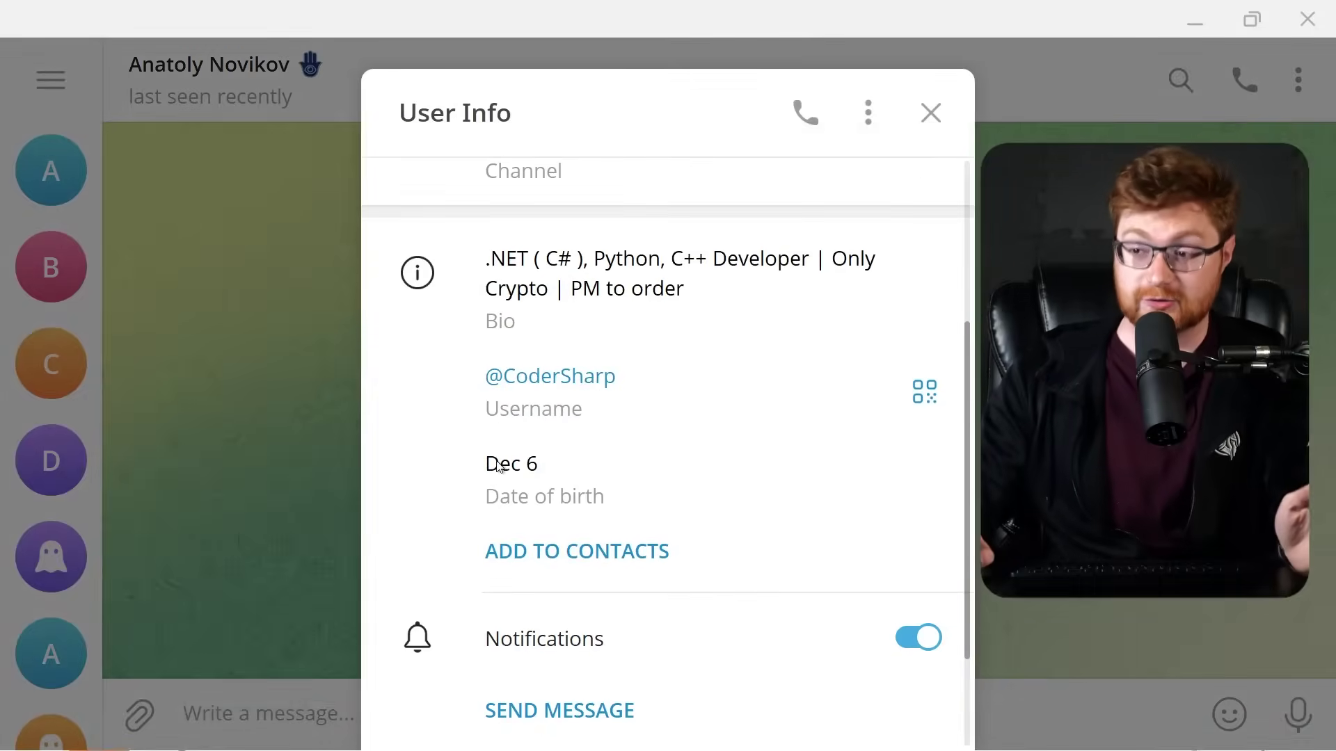
scroll(761, 490, "up", 4)
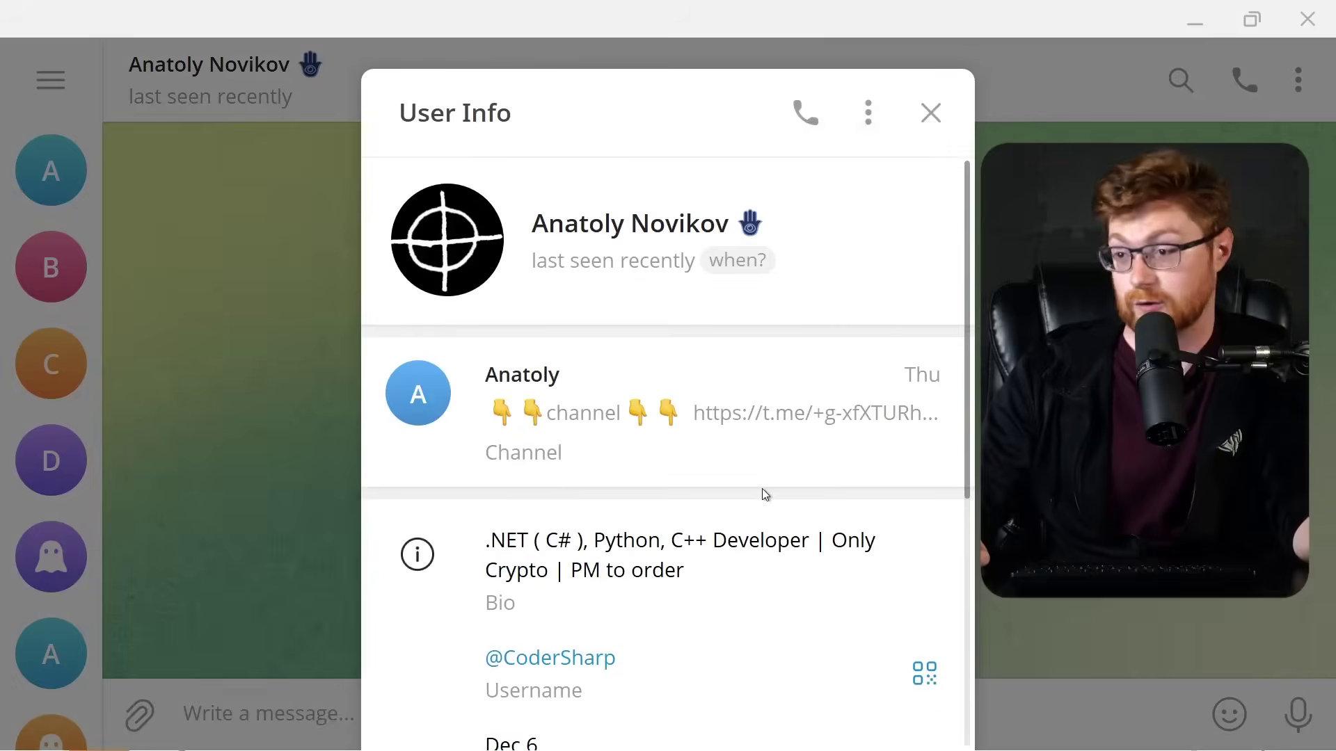
left_click(653, 430)
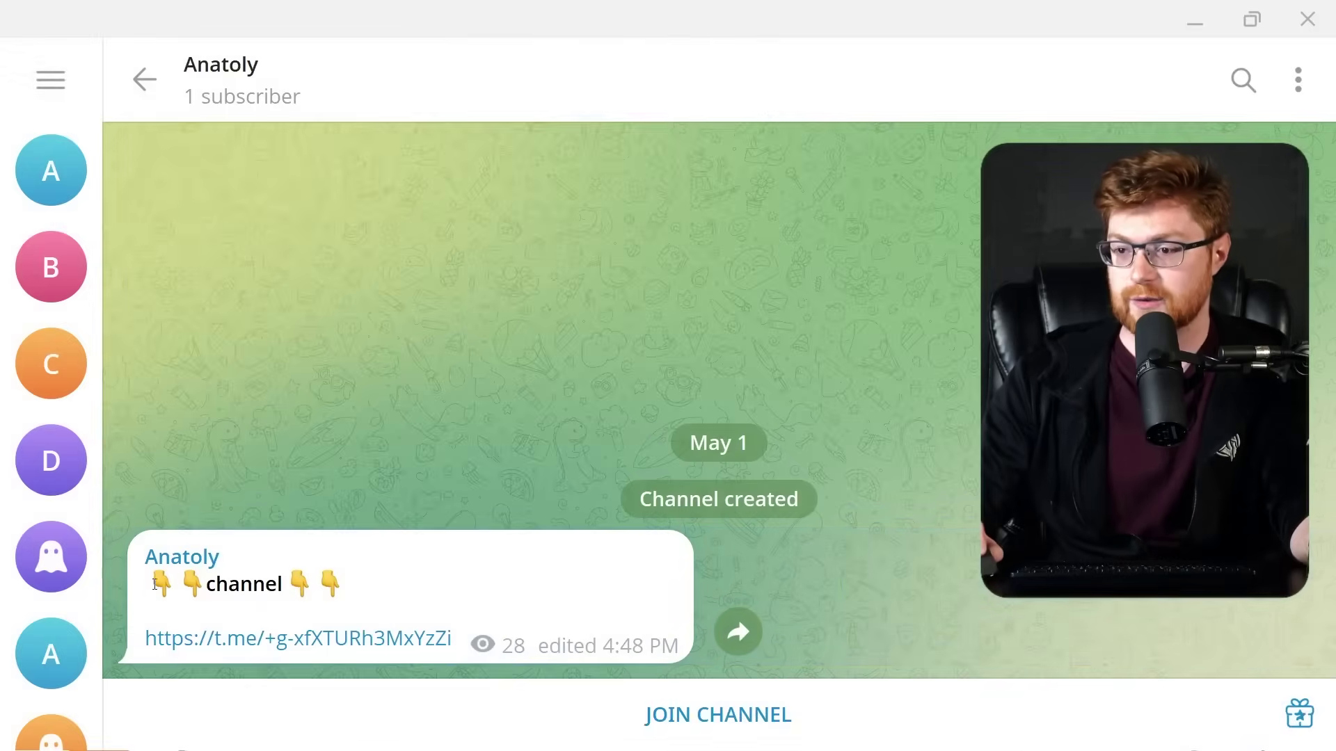
left_click_drag(179, 583, 363, 583)
left_click(202, 666)
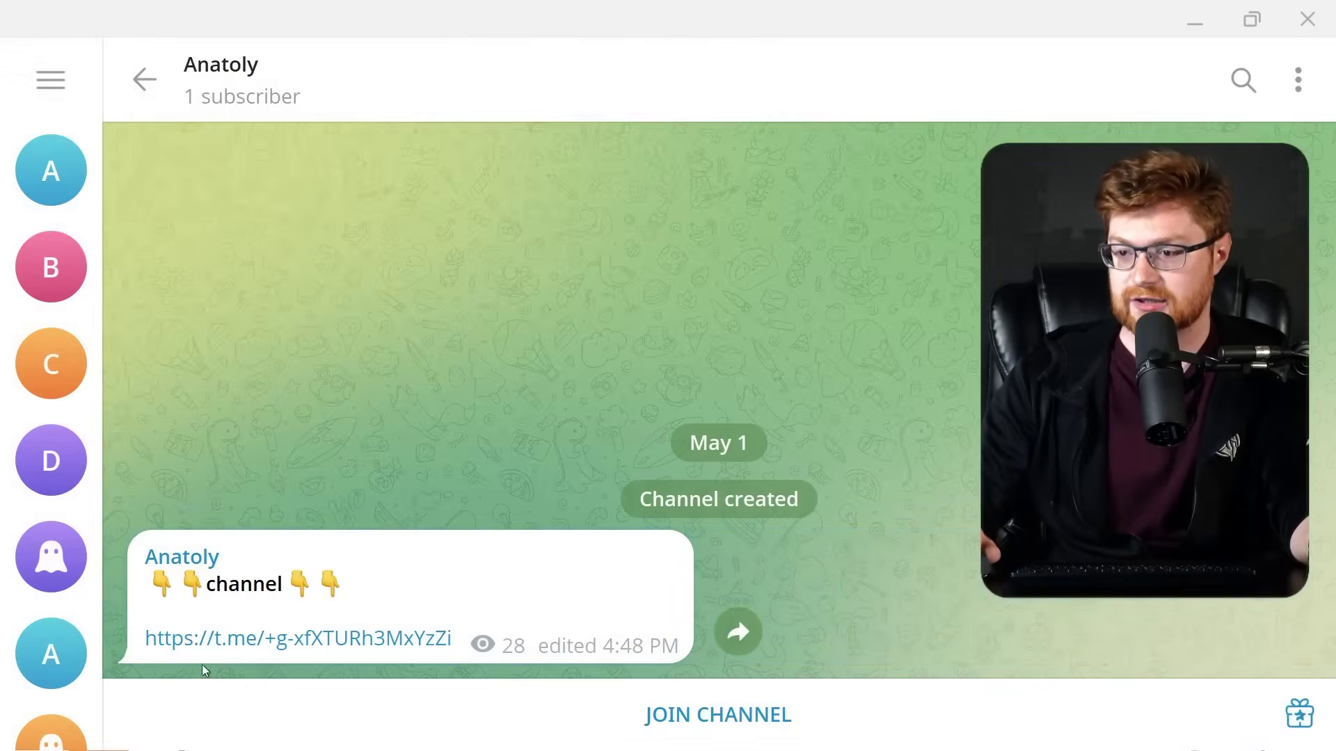
left_click(287, 647)
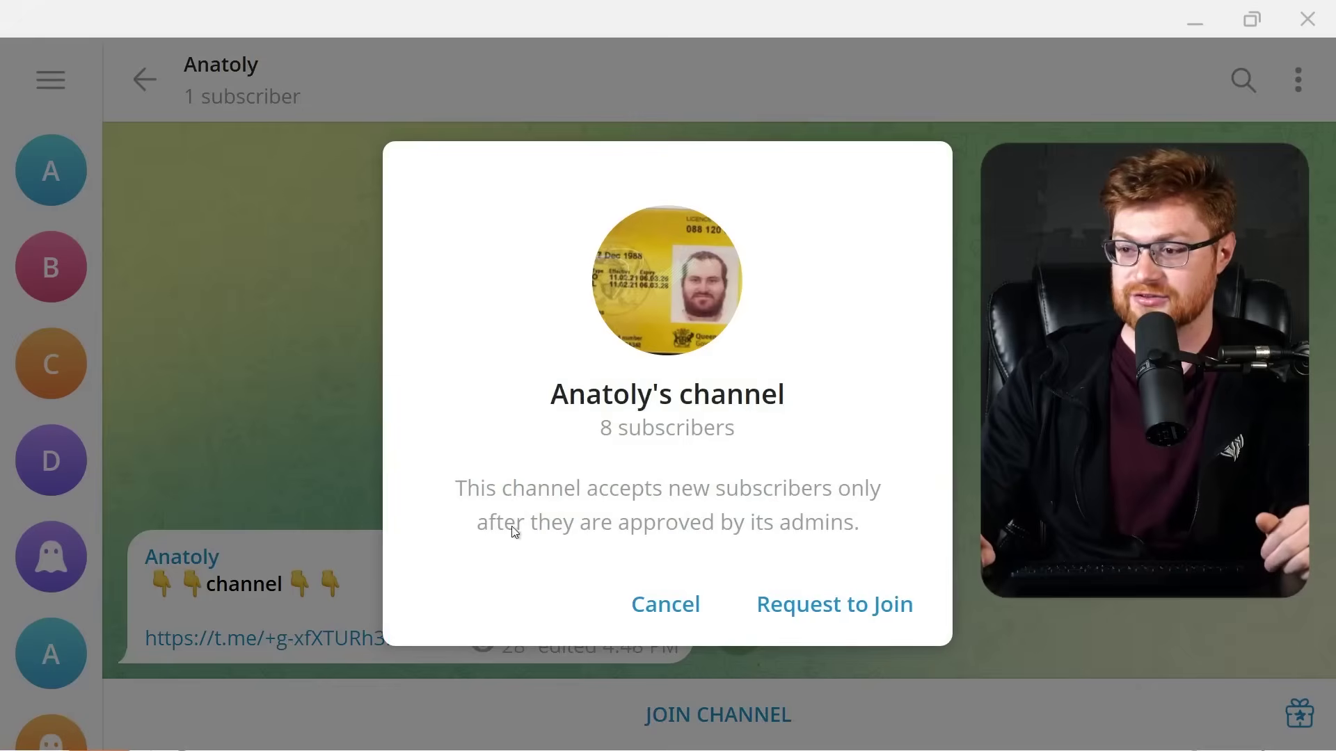
left_click(813, 609)
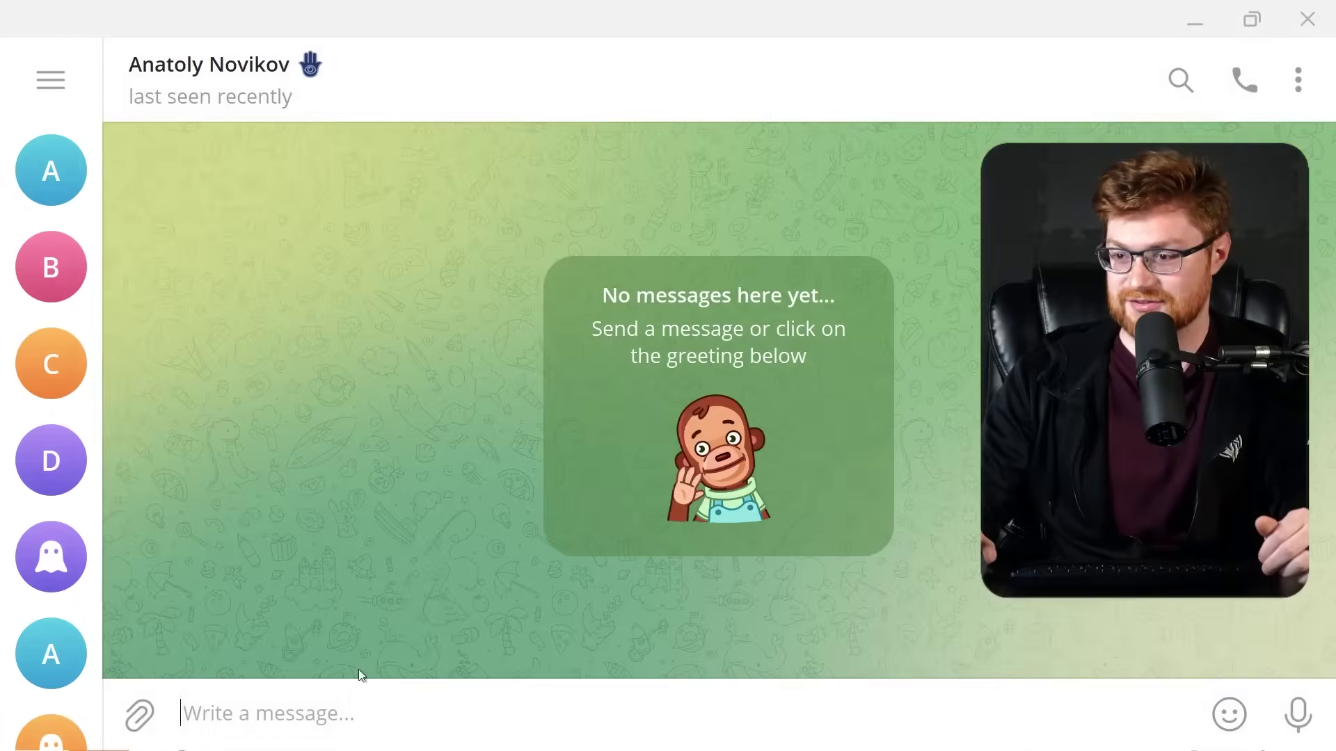
Send the seller 'hello sir' and 'do you sell the gremlin'.
left_click(362, 724)
type("hello sir")
key("Return")
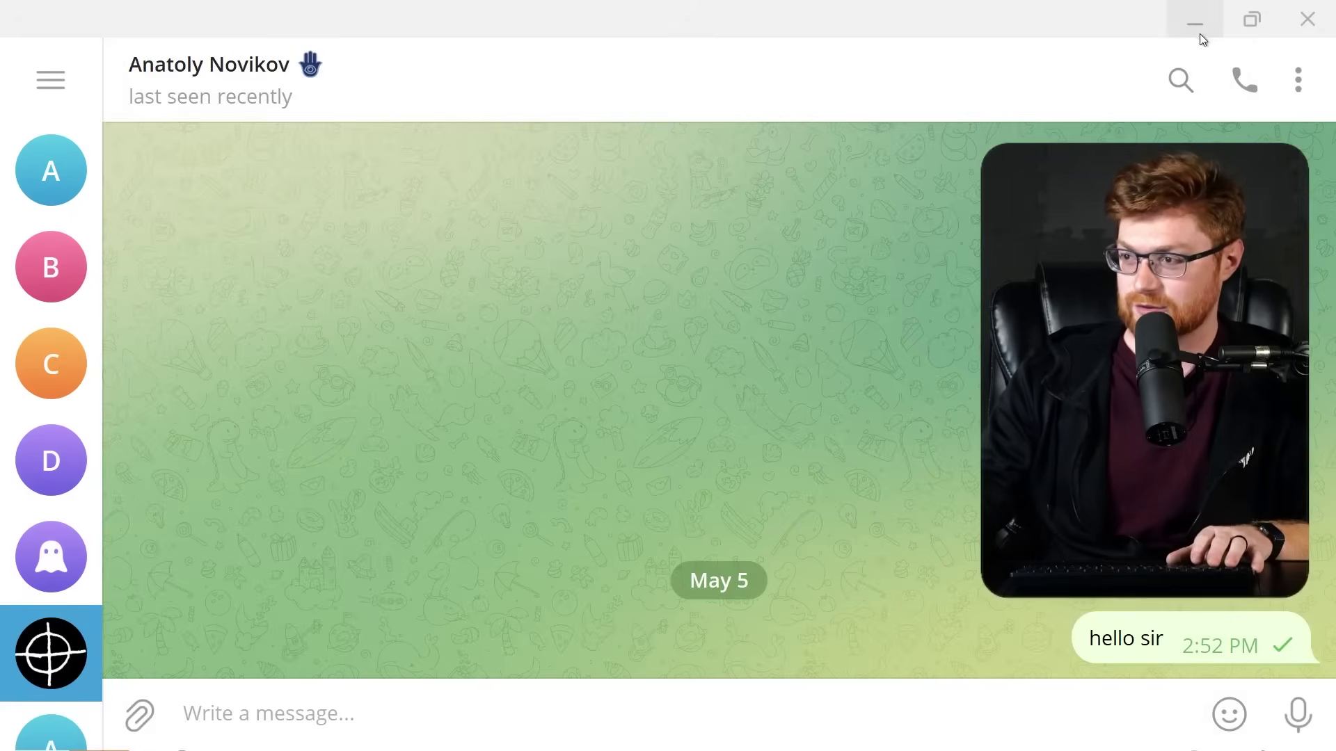
left_click(1195, 23)
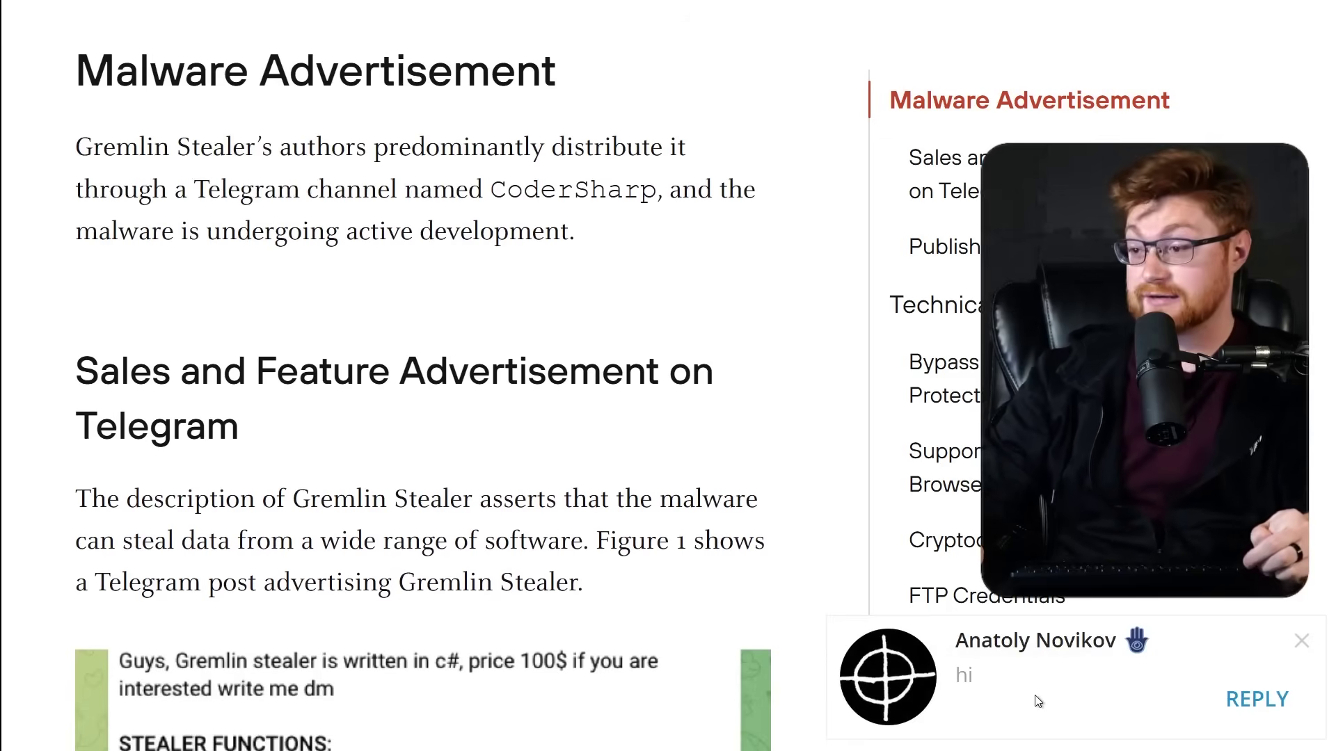
left_click(1038, 701)
type("do you")
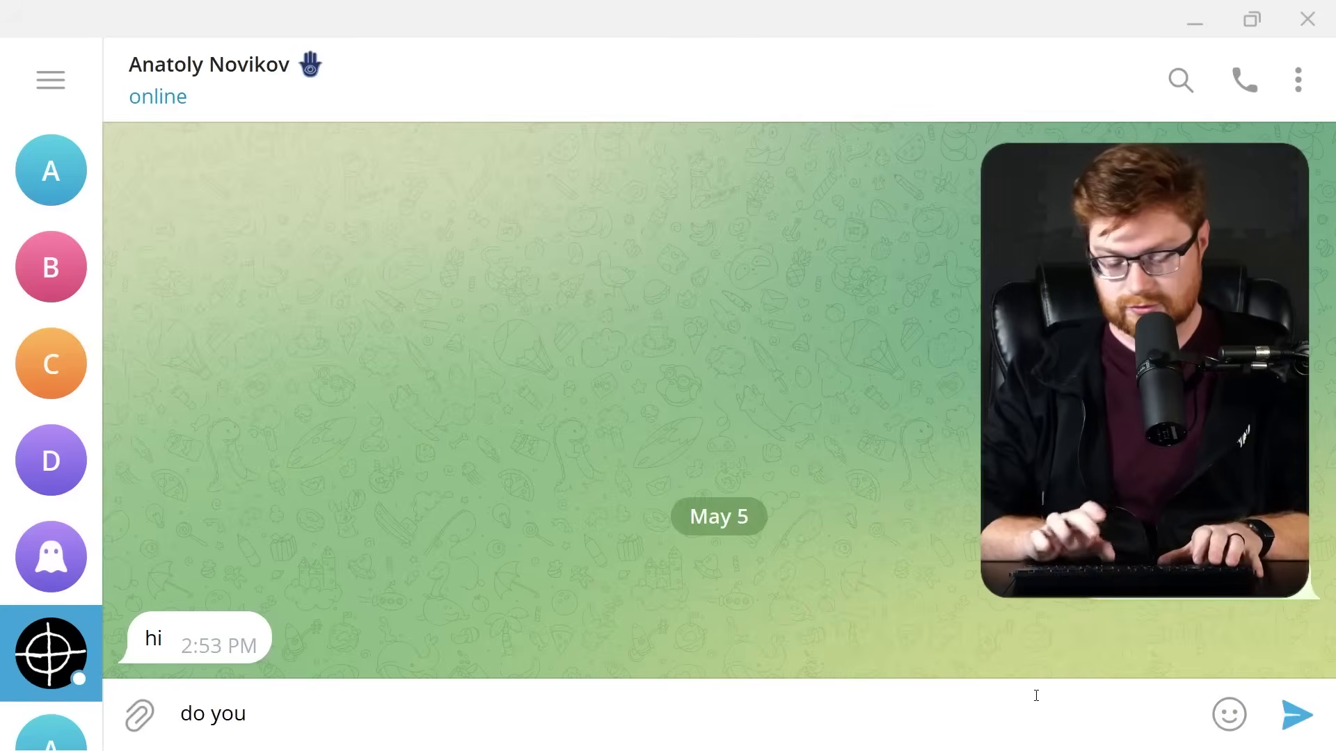
type(" sell the gremlin")
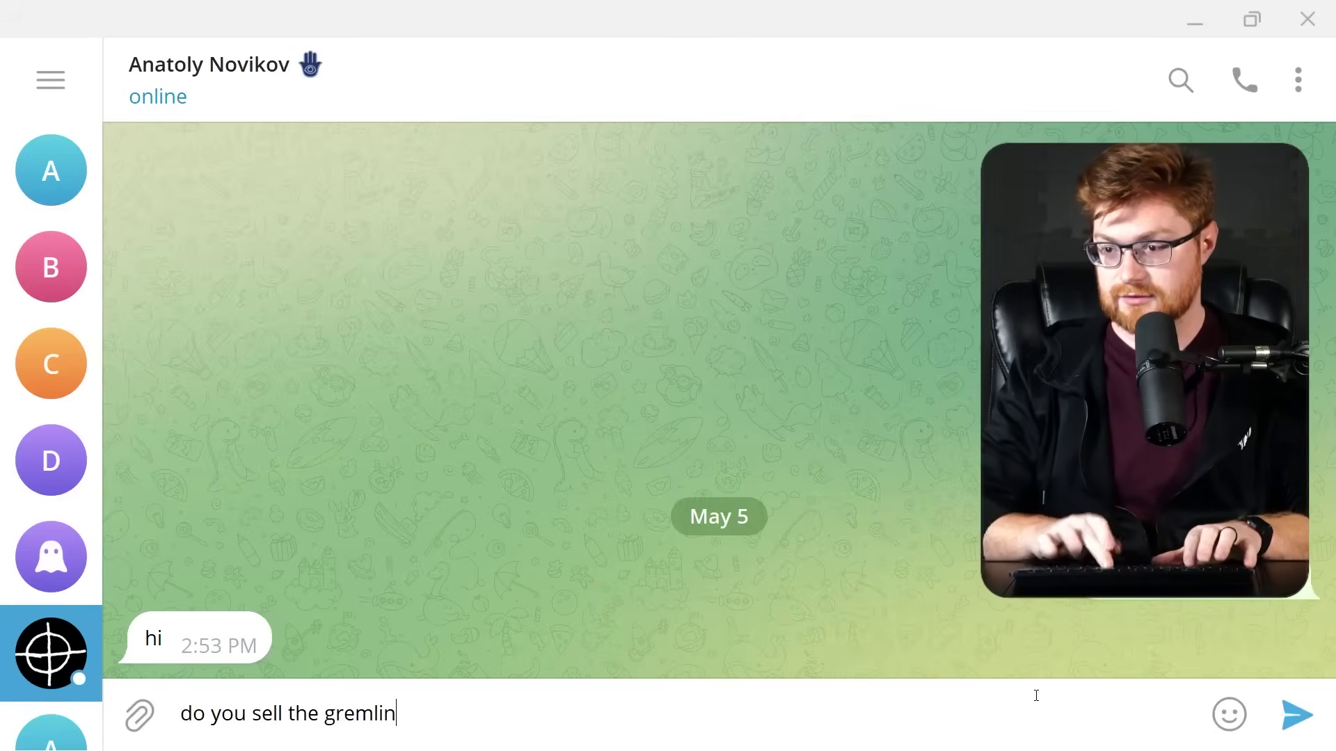
key("Return")
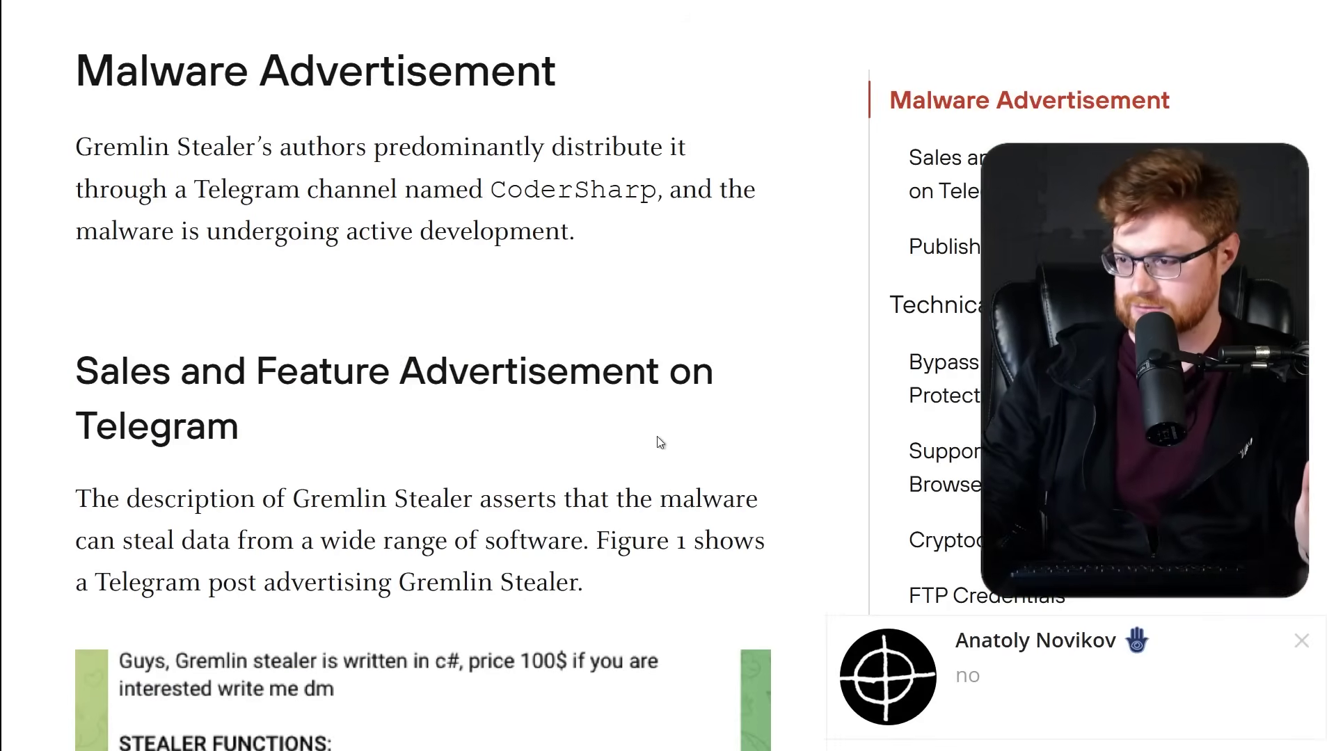
Ask 'c# dev?' and add 'ur profile says .net c# developer', then minimize Telegram.
left_click(1042, 713)
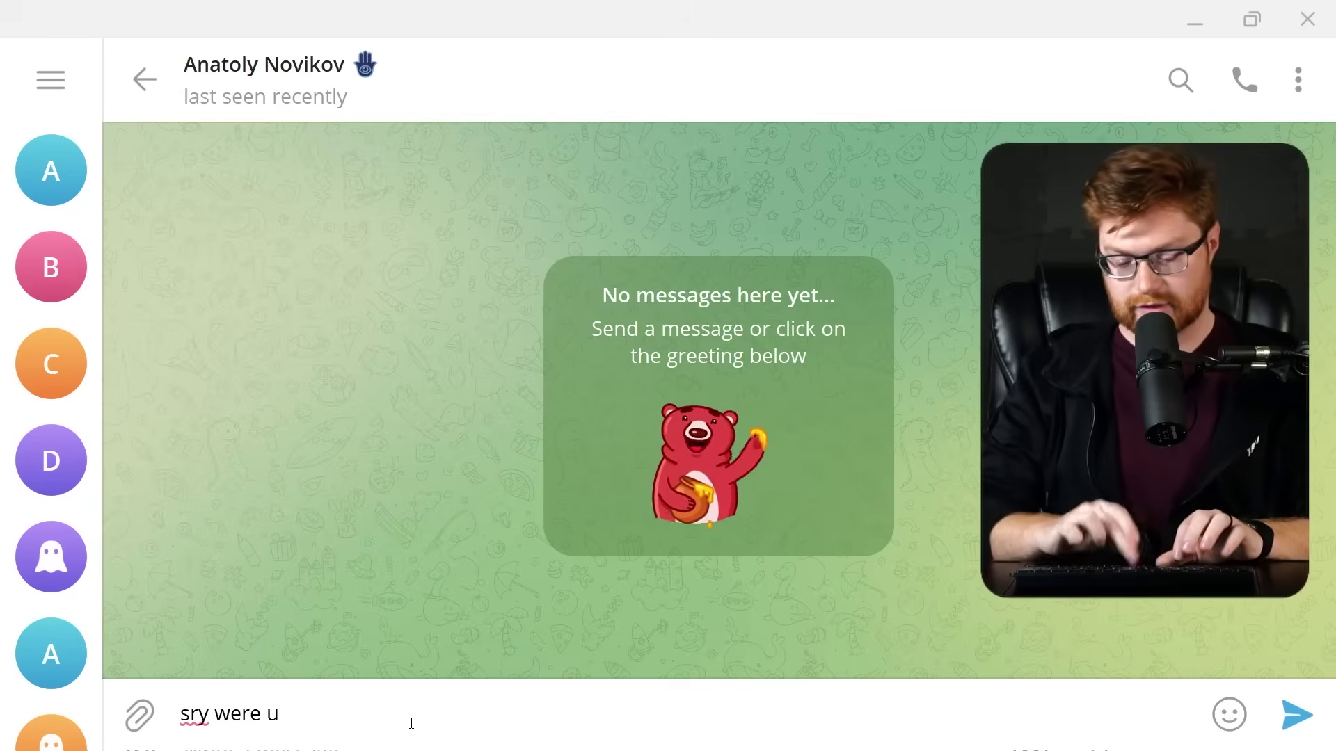
type("c# dev?")
key("Return")
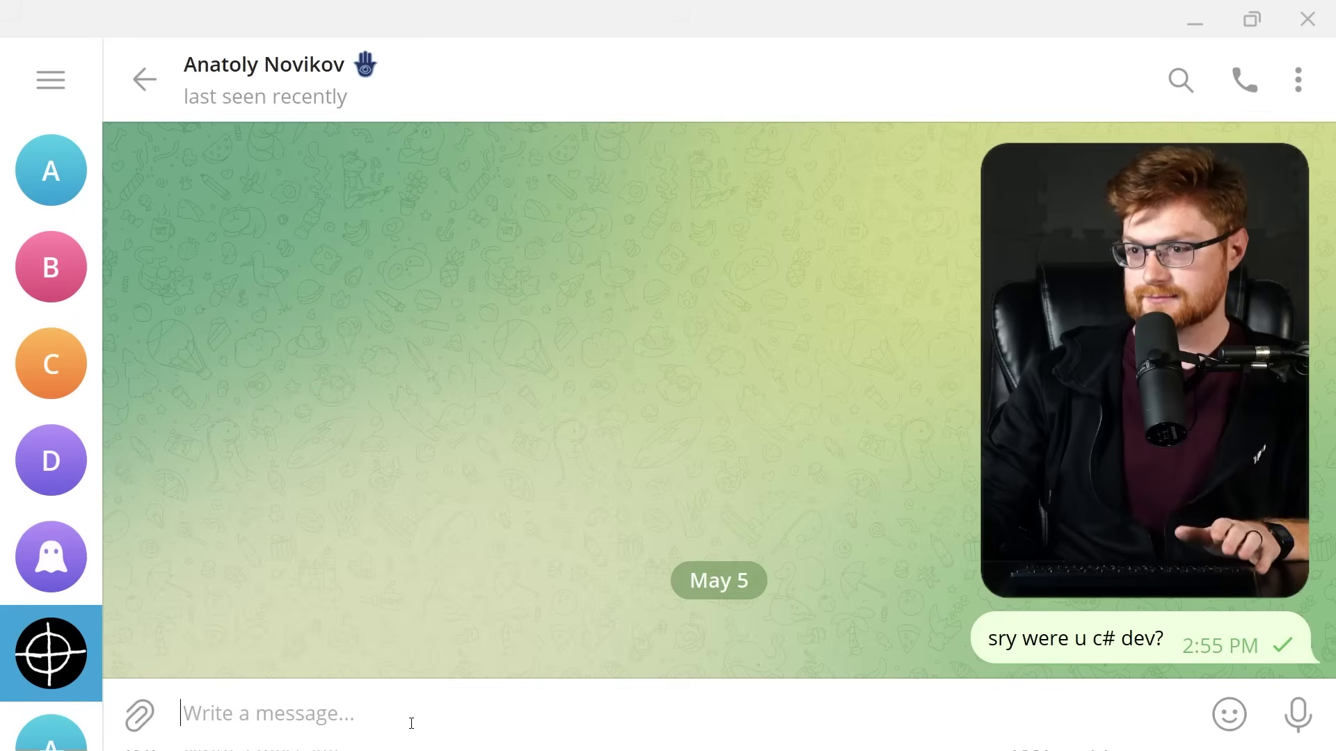
type("ur profile says .net c# developer")
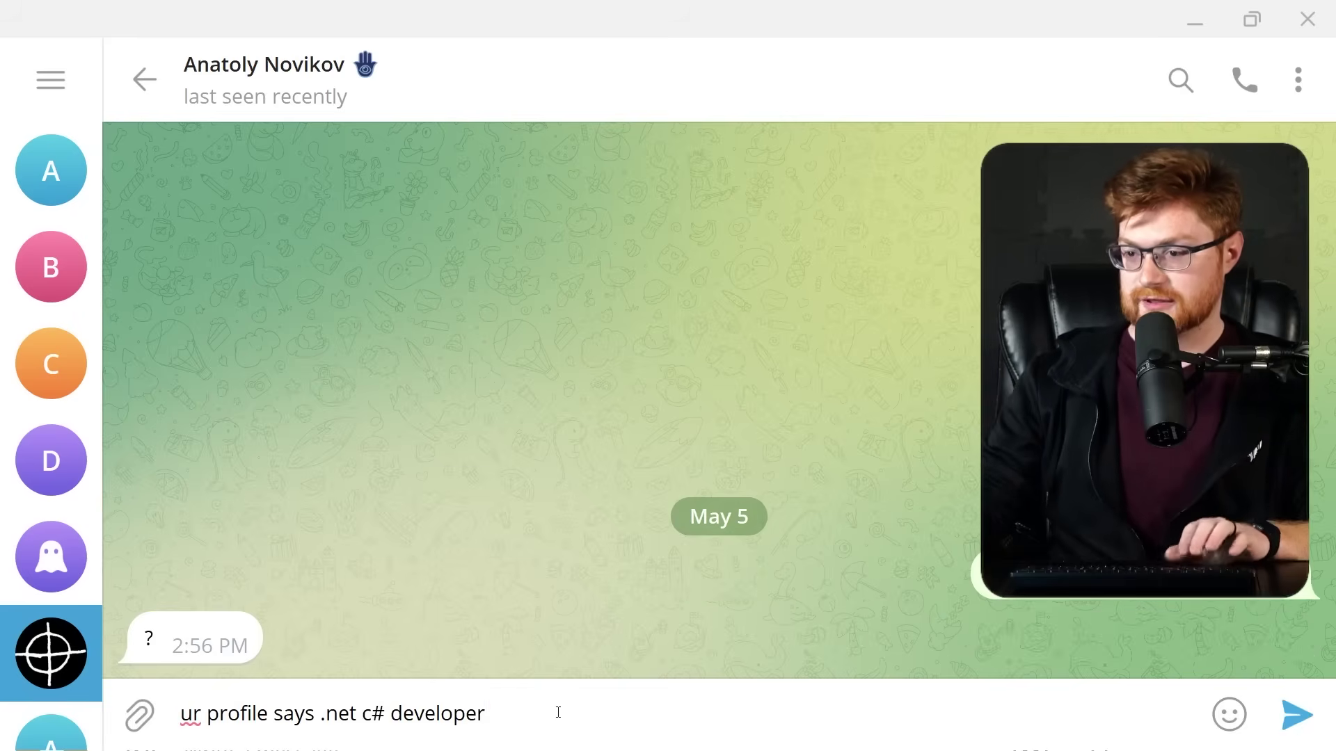
key("ctrl+a")
key("Return")
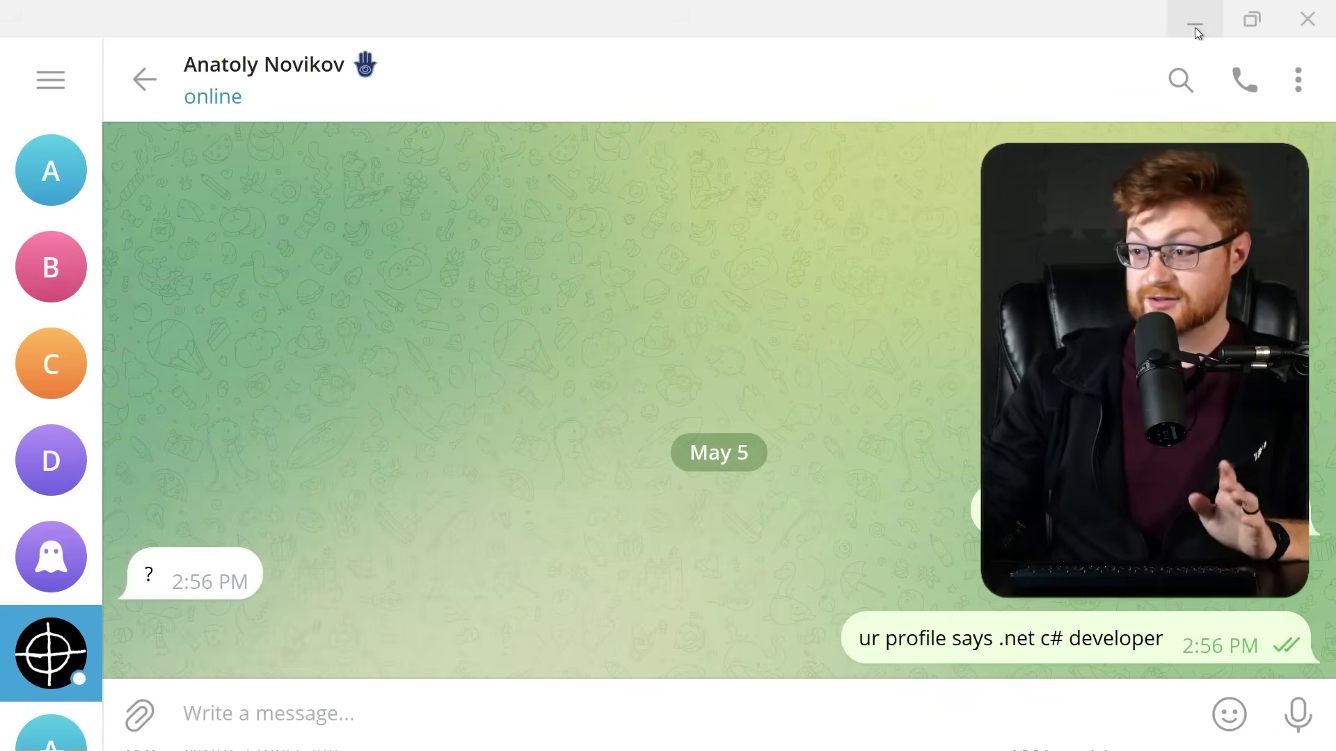
left_click(1191, 23)
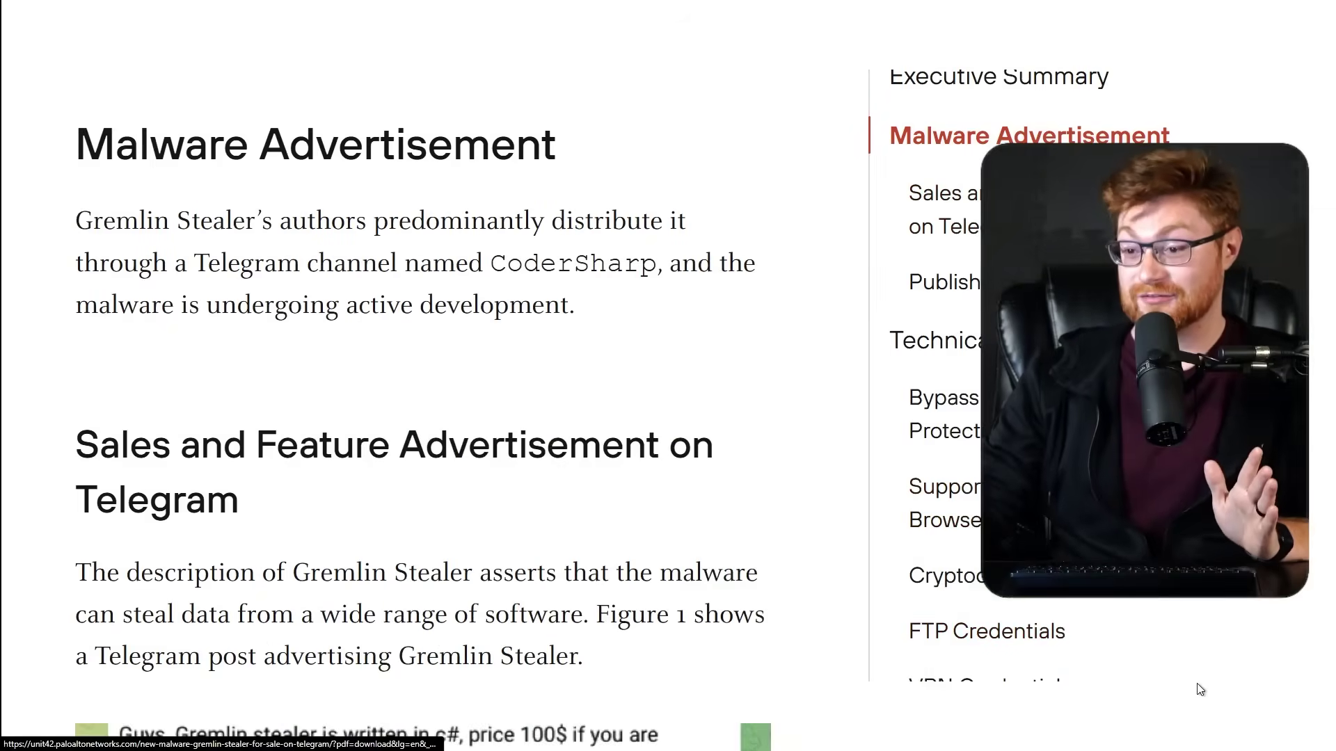
Scroll to Figure 1 and highlight the sentence introducing the Gremlin Stealer Telegram advert.
scroll(1201, 693, "down", 5)
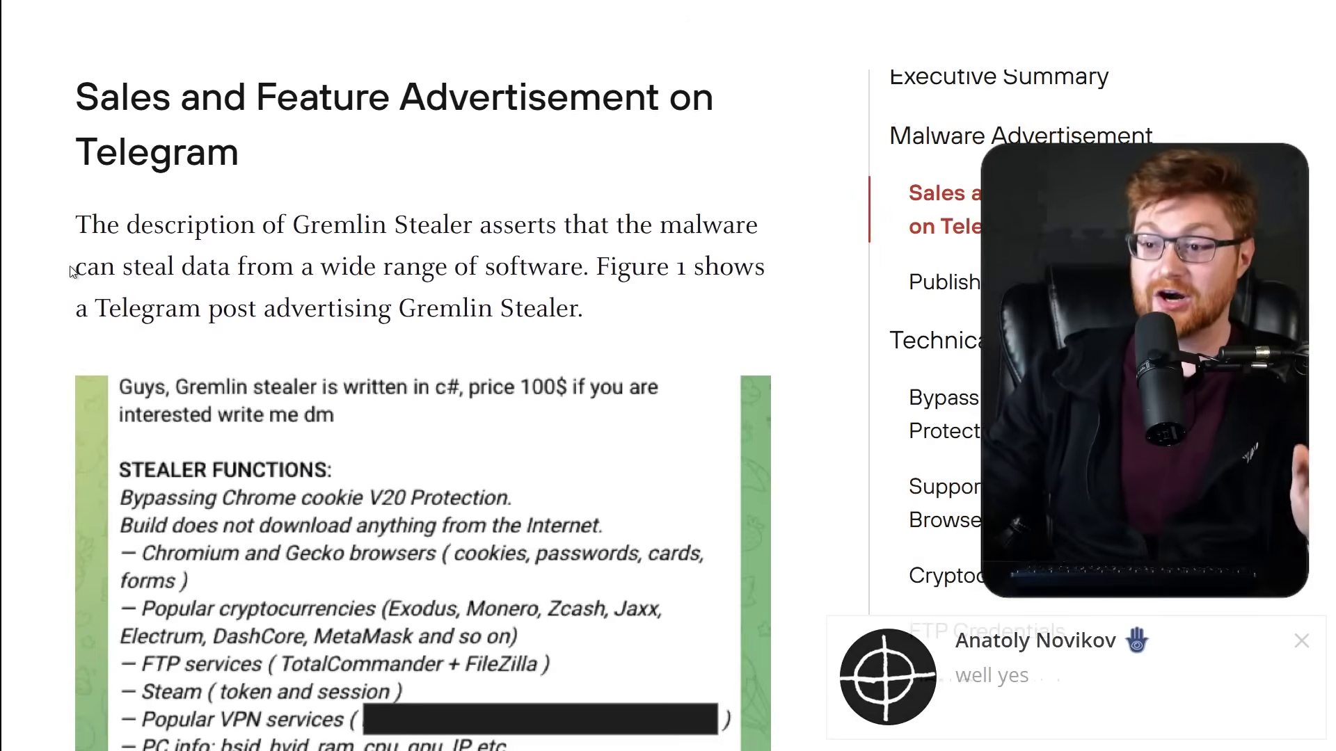
left_click_drag(70, 271, 608, 302)
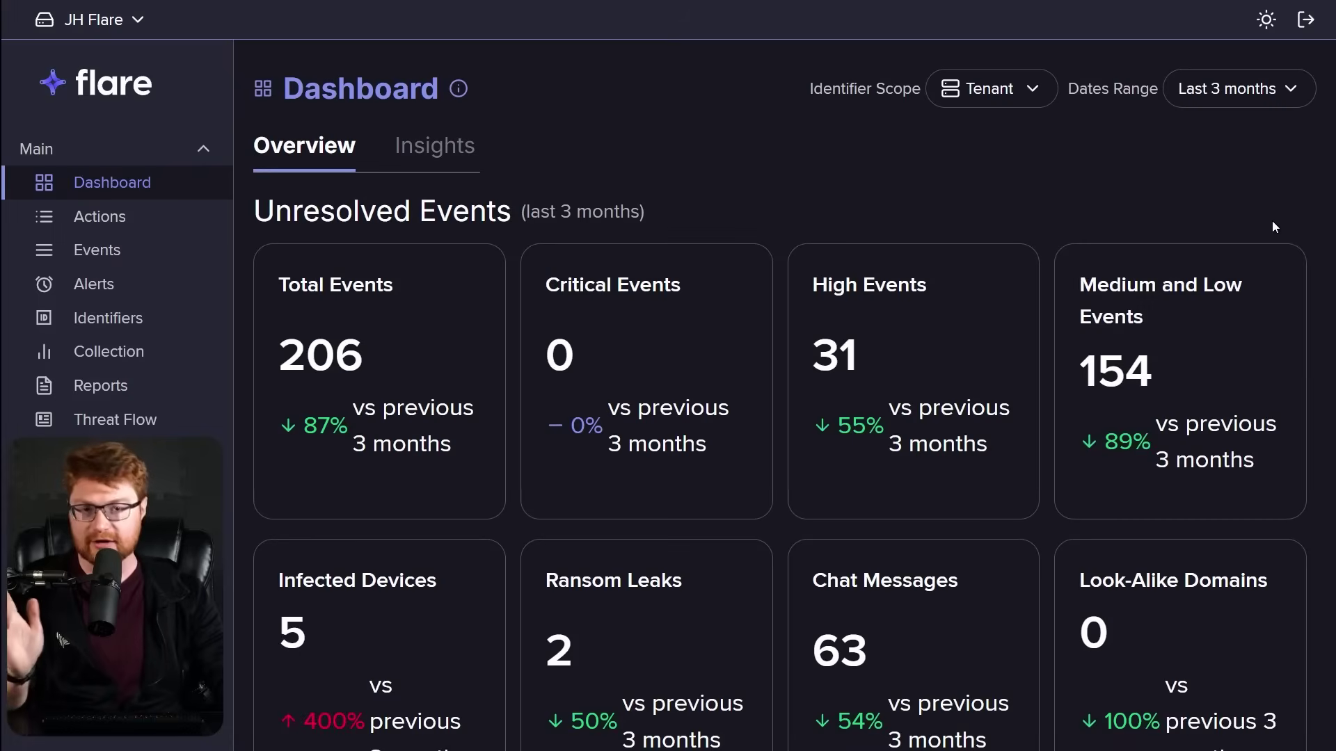
Scroll through the Flare dashboard overview's event trends and totals.
scroll(1273, 226, "down", 8)
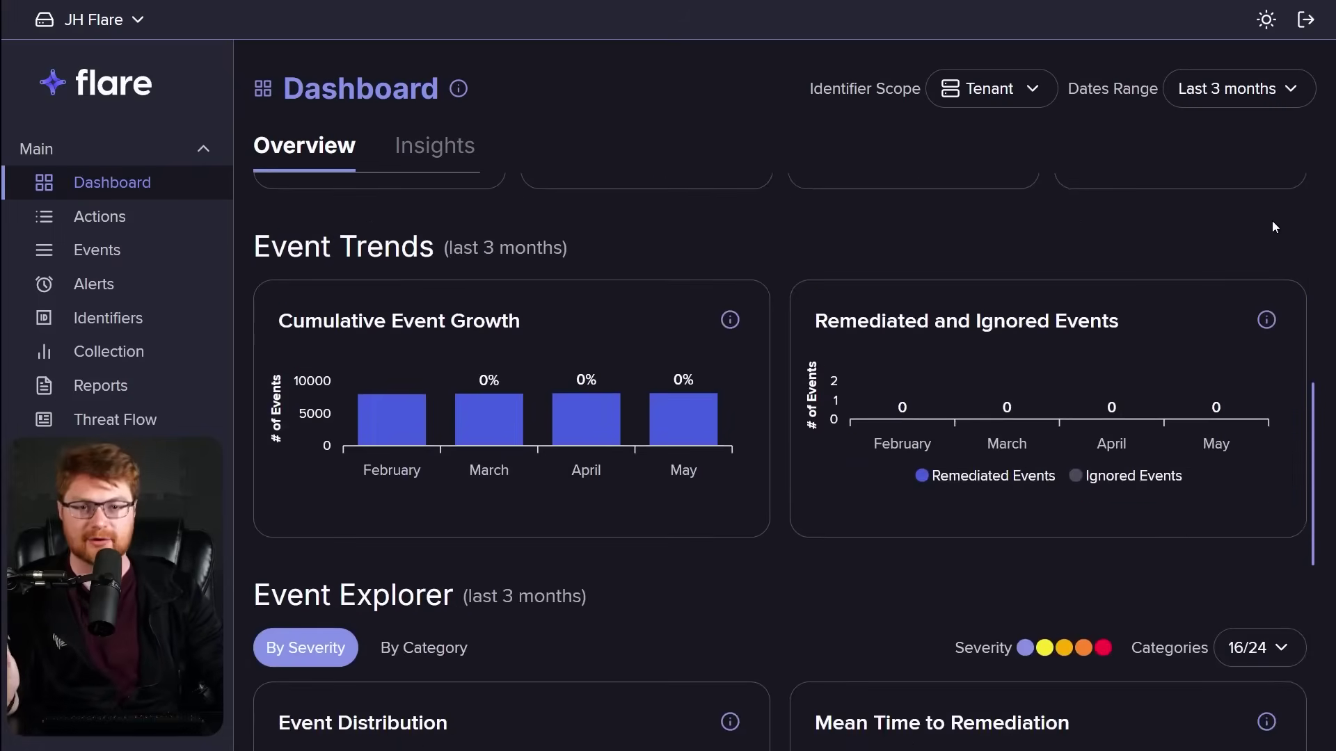
scroll(1274, 227, "down", 7)
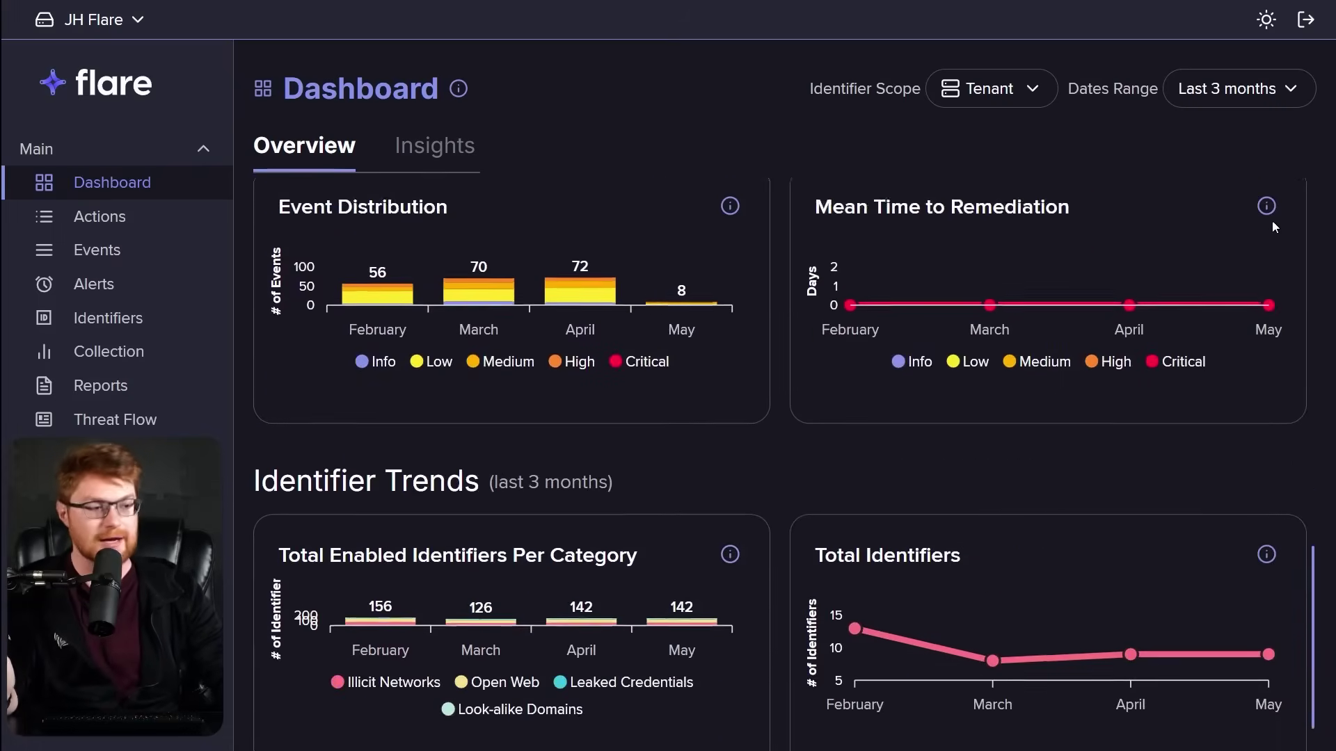
scroll(1274, 227, "up", 15)
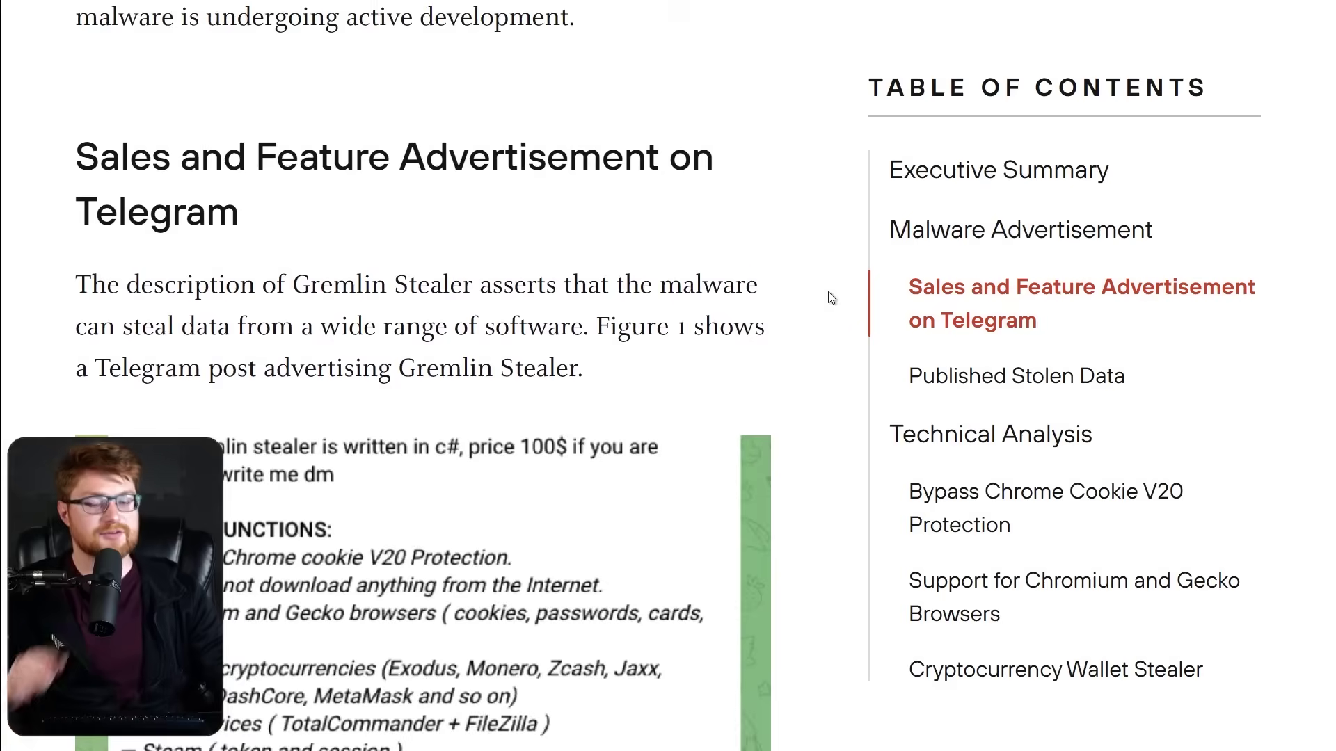
scroll(830, 296, "down", 5)
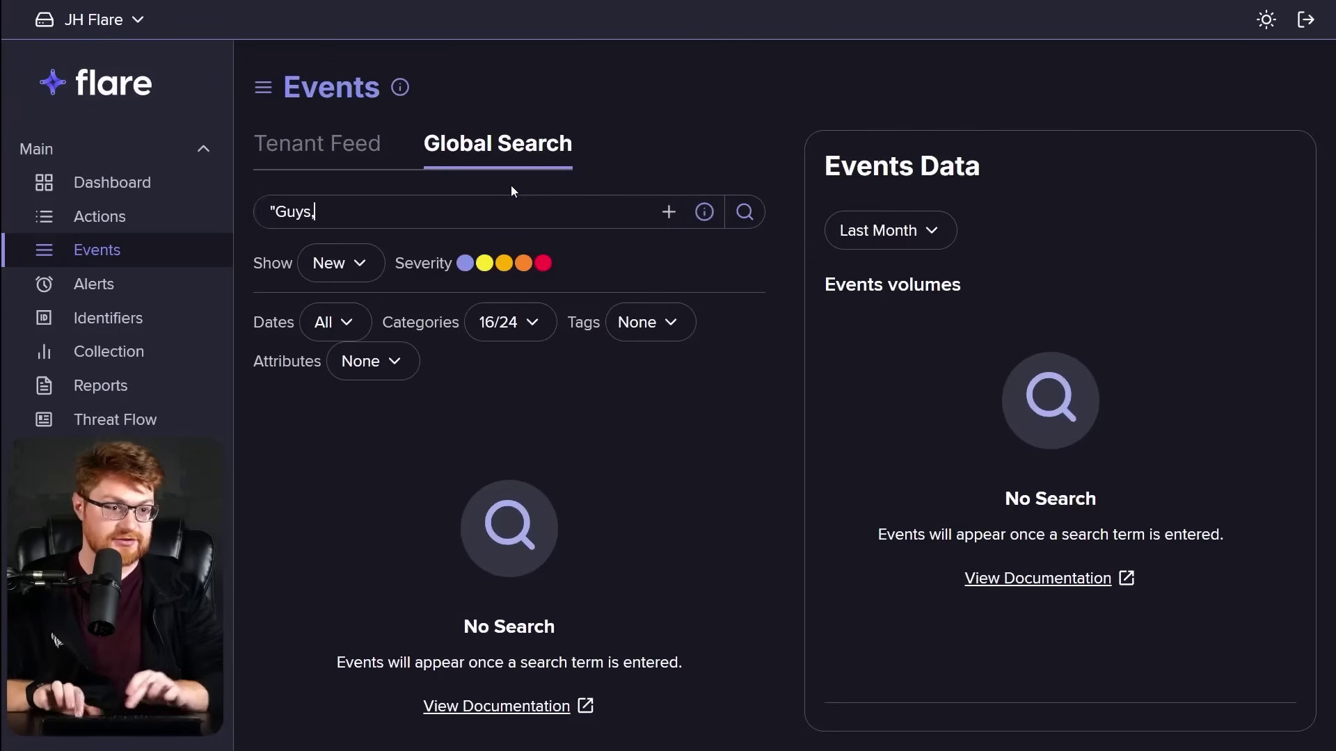
Search events for "Guys, Gremlin stealer is written in c#" and inspect the Illicit Networks categories.
type("Gremlin stea")
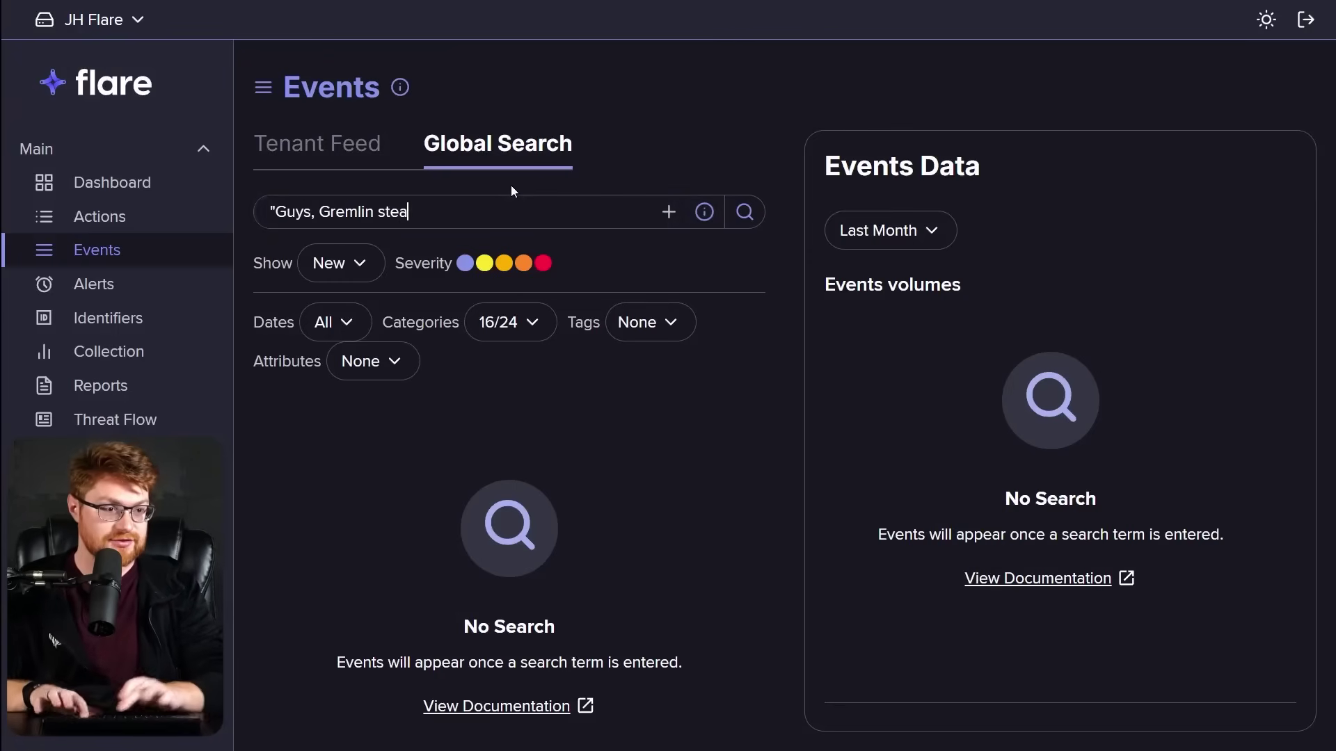
type("ler is written in c#\"")
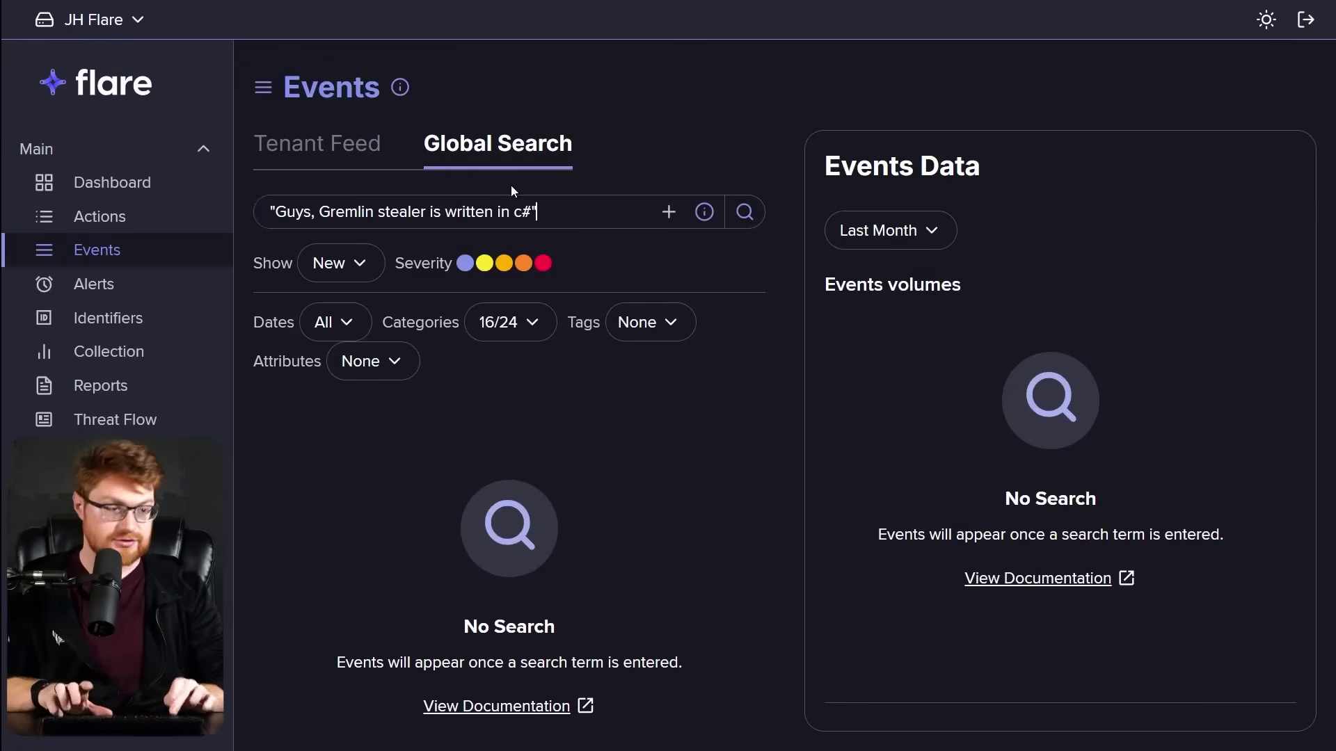
key("Return")
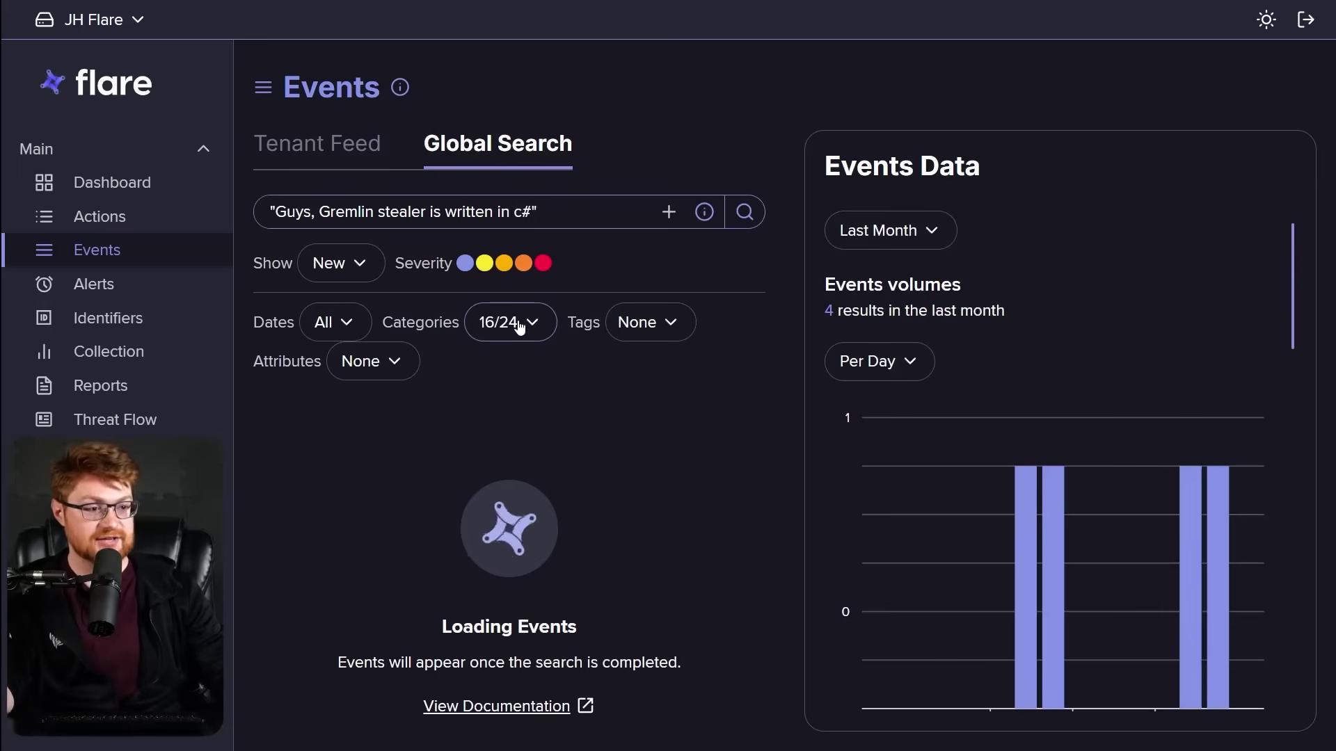
left_click(519, 324)
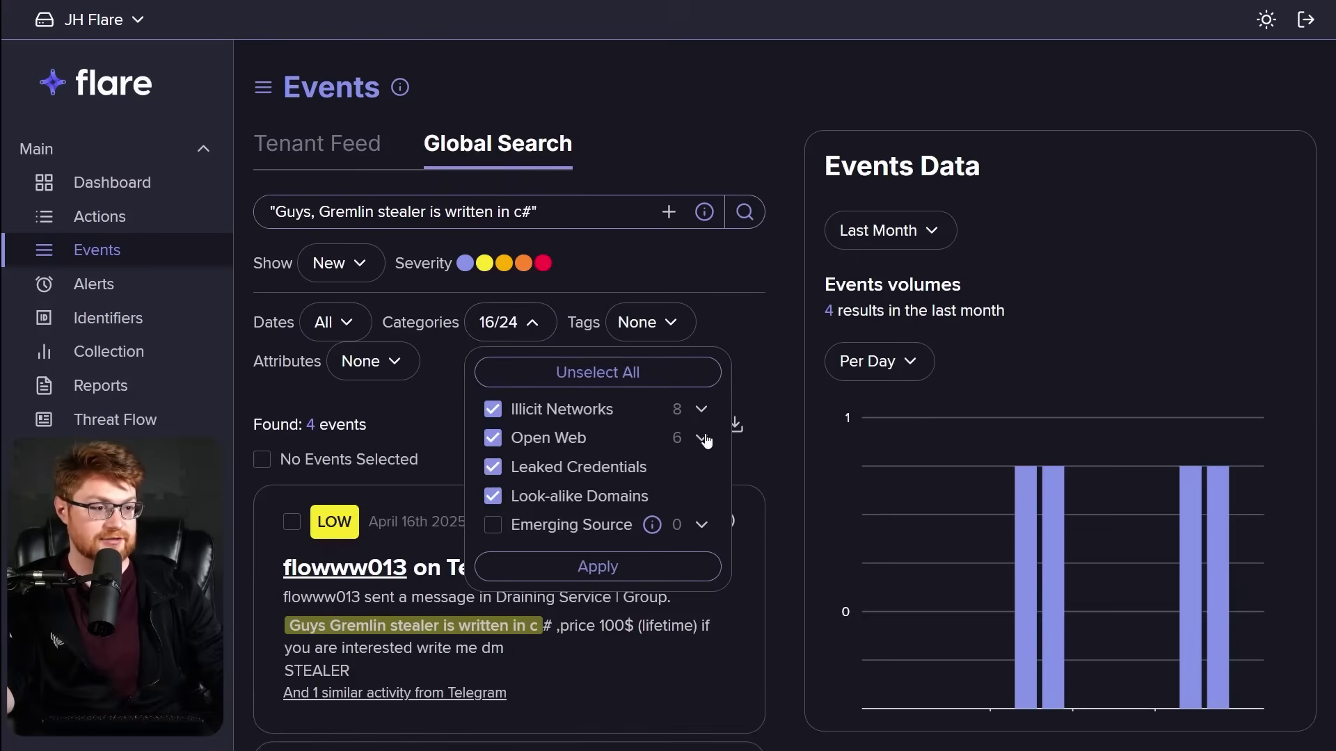
left_click(702, 412)
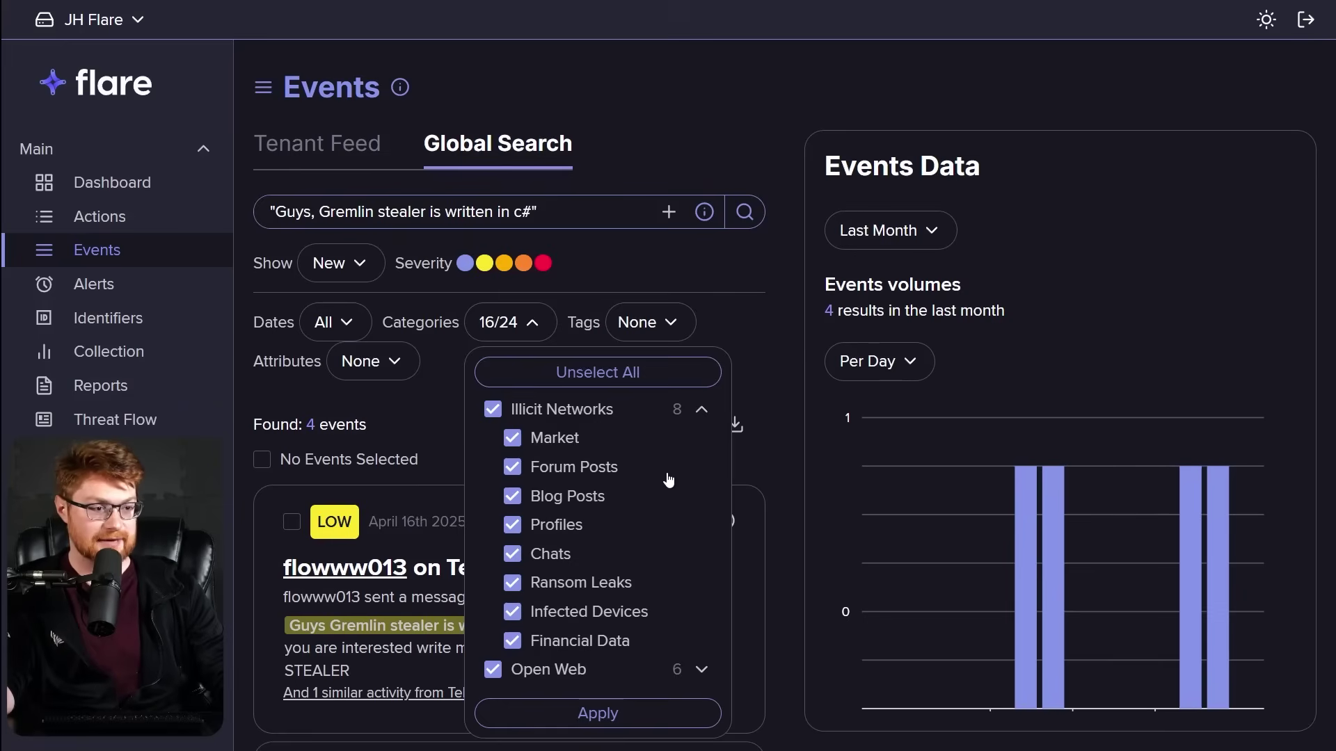
scroll(668, 477, "down", 1)
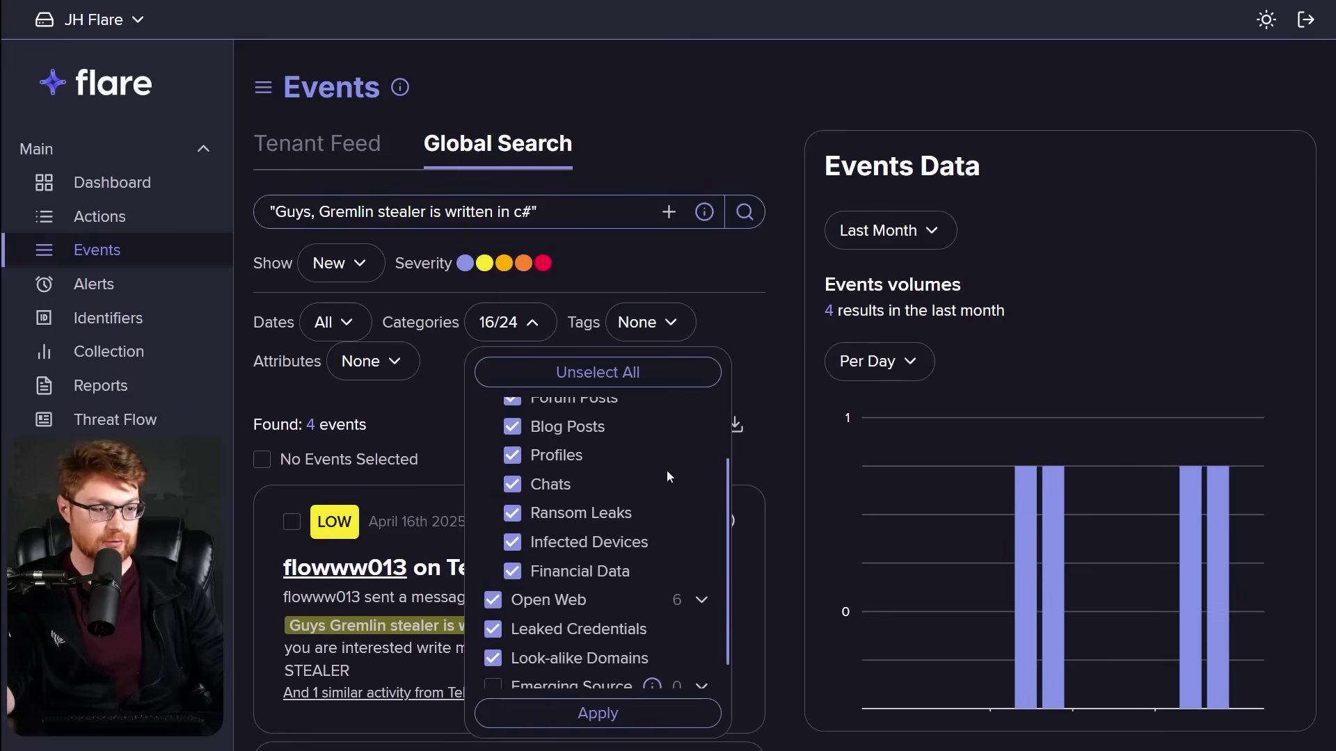
scroll(661, 498, "down", 1)
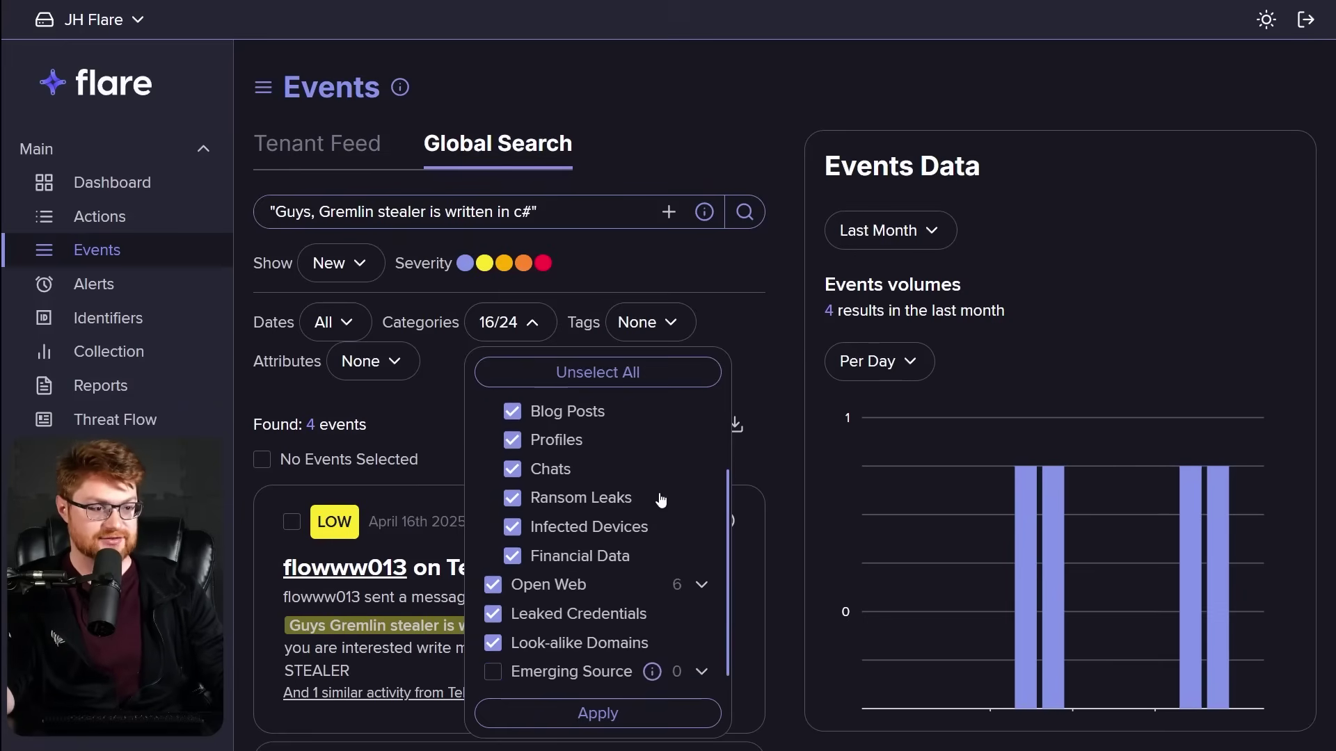
Close the category list and note the first result's author and the found-events count.
left_click(776, 393)
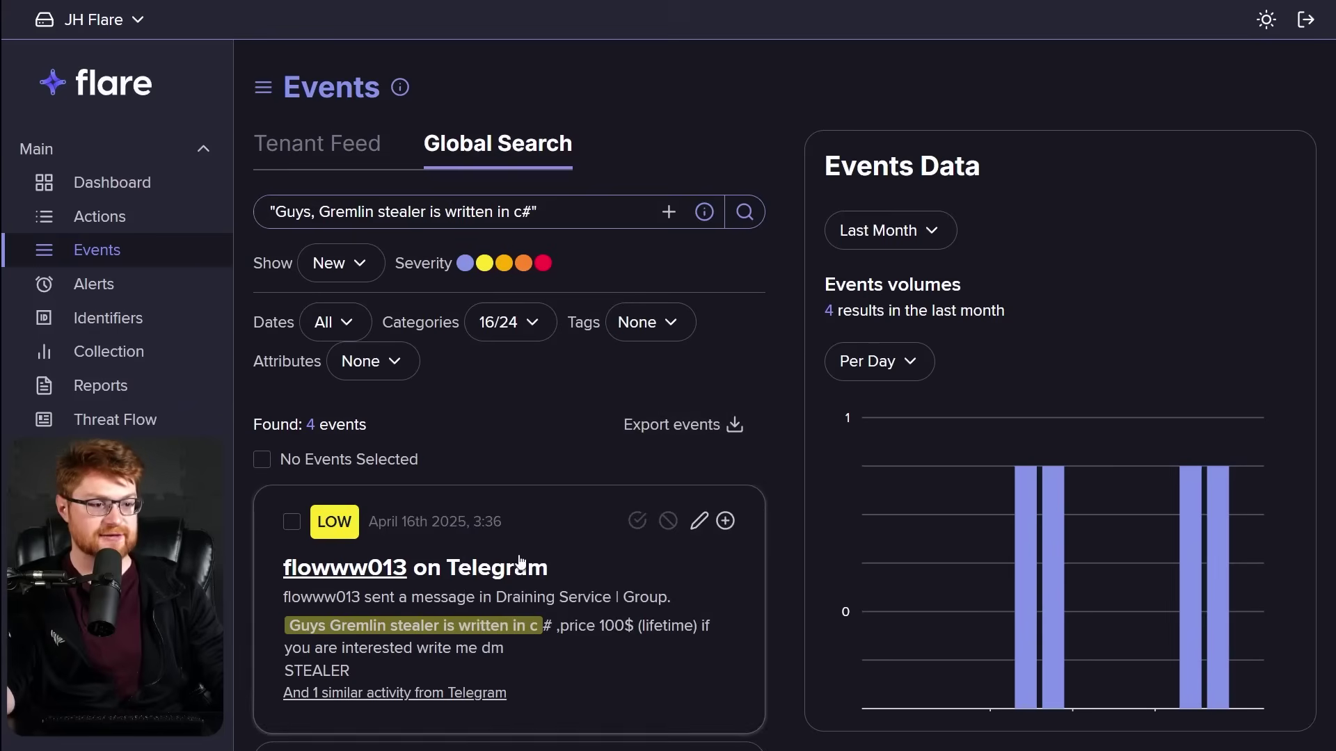
left_click_drag(279, 574, 416, 570)
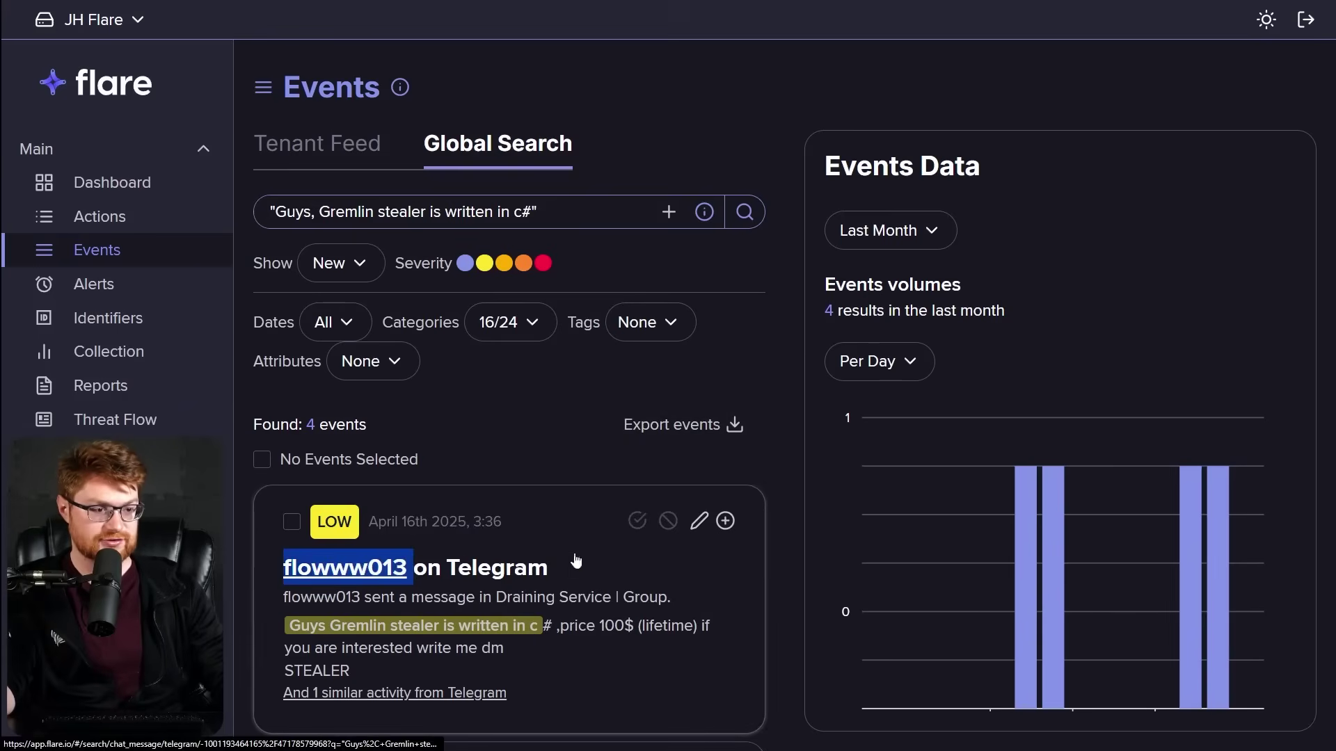
scroll(757, 525, "down", 4)
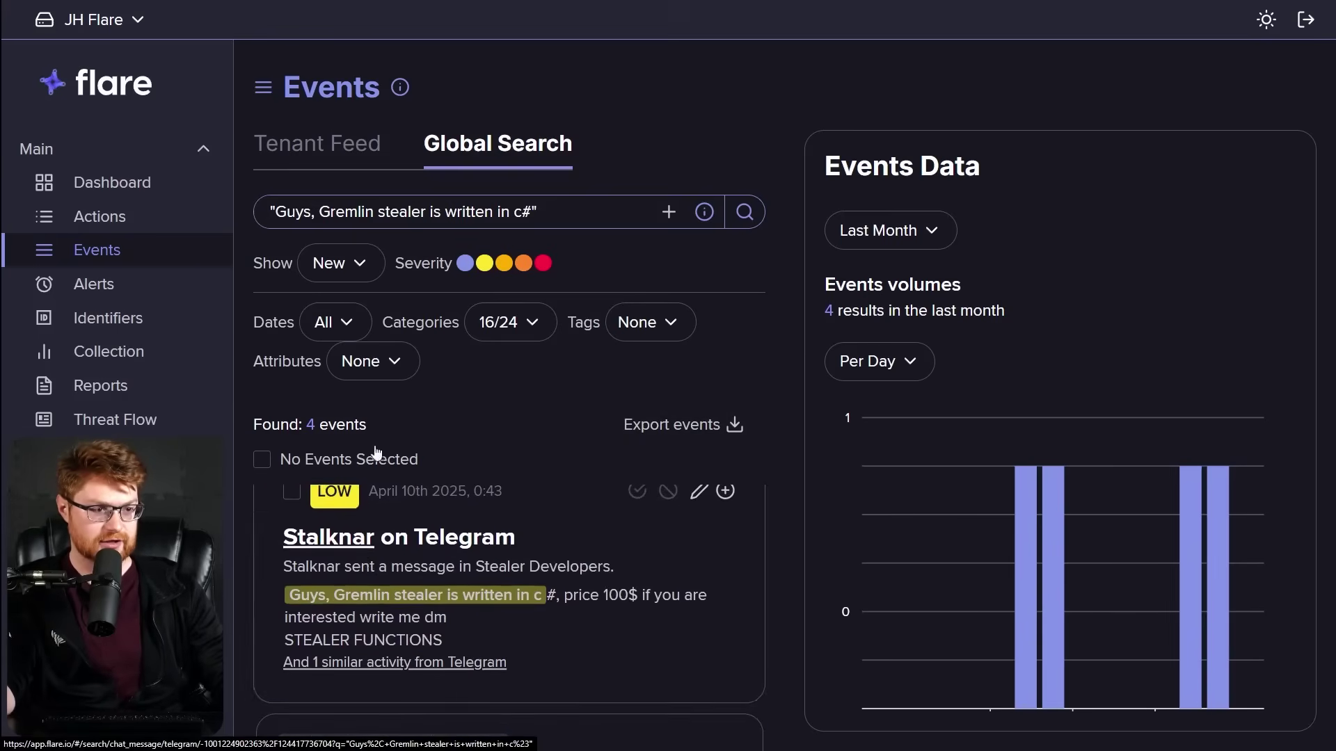
left_click_drag(368, 425, 252, 426)
left_click(720, 400)
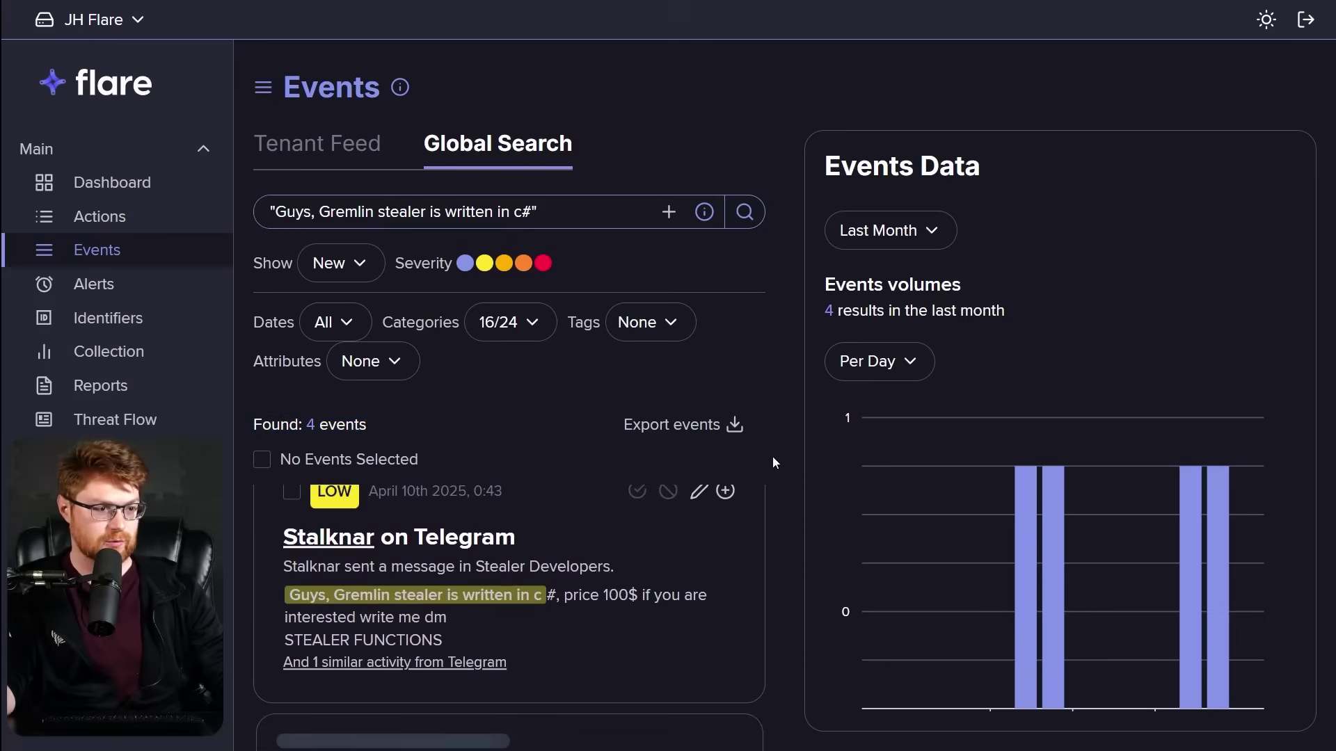
Scroll the events data to Most active actors and check the second actor's options.
scroll(513, 636, "down", 1)
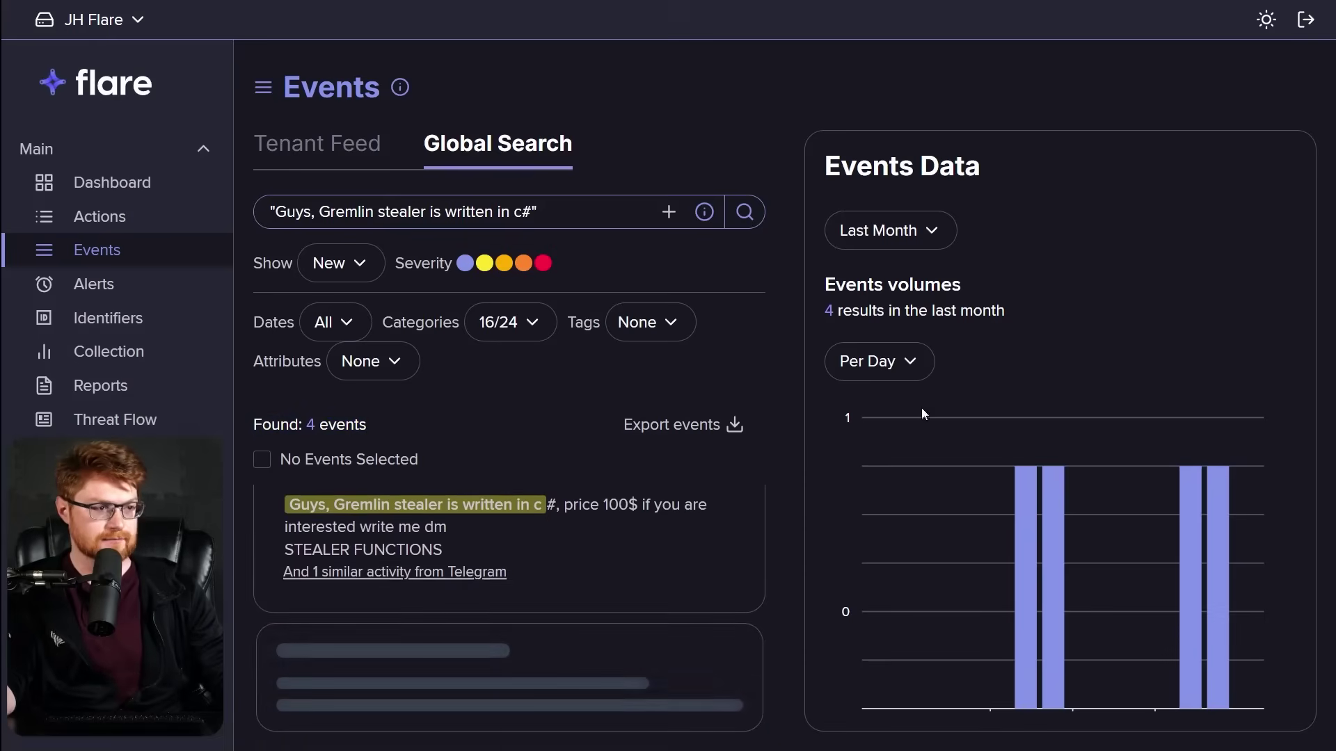
scroll(978, 379, "down", 4)
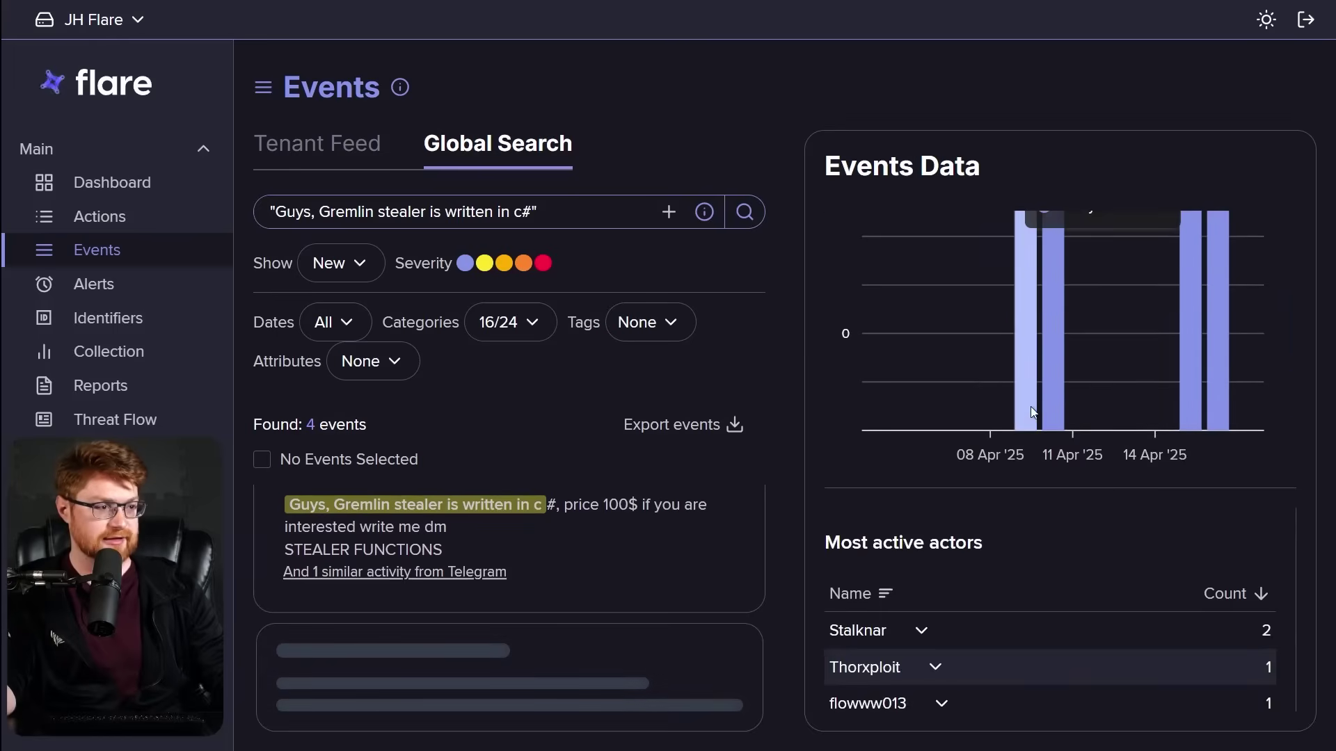
scroll(1032, 409, "up", 1)
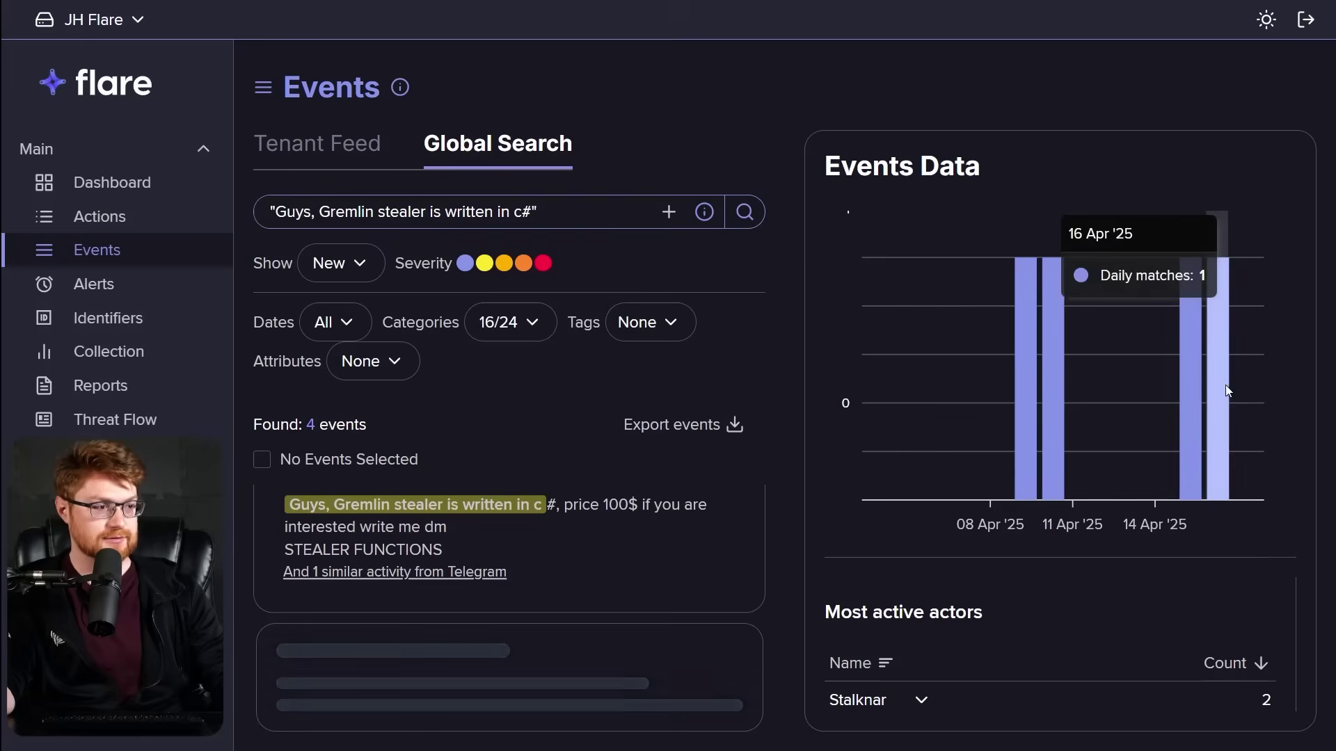
scroll(1221, 533, "down", 3)
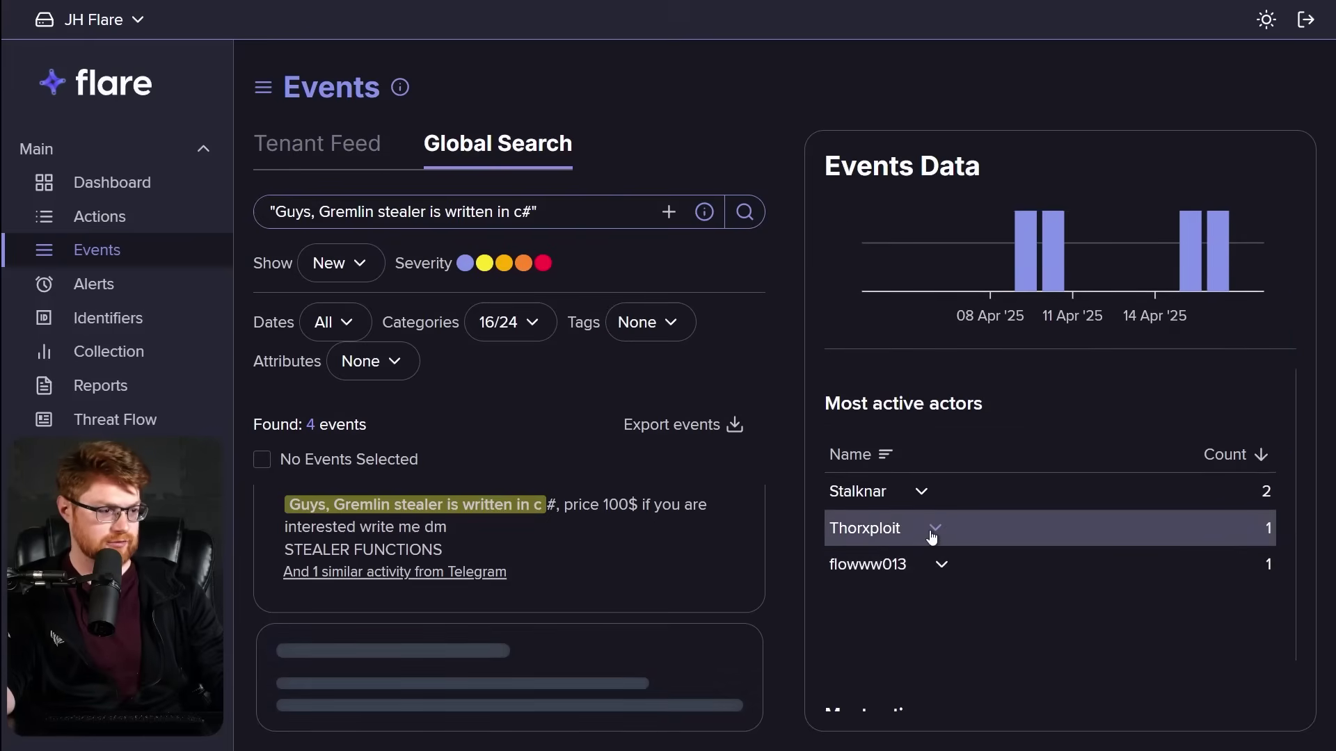
left_click(935, 529)
left_click(879, 617)
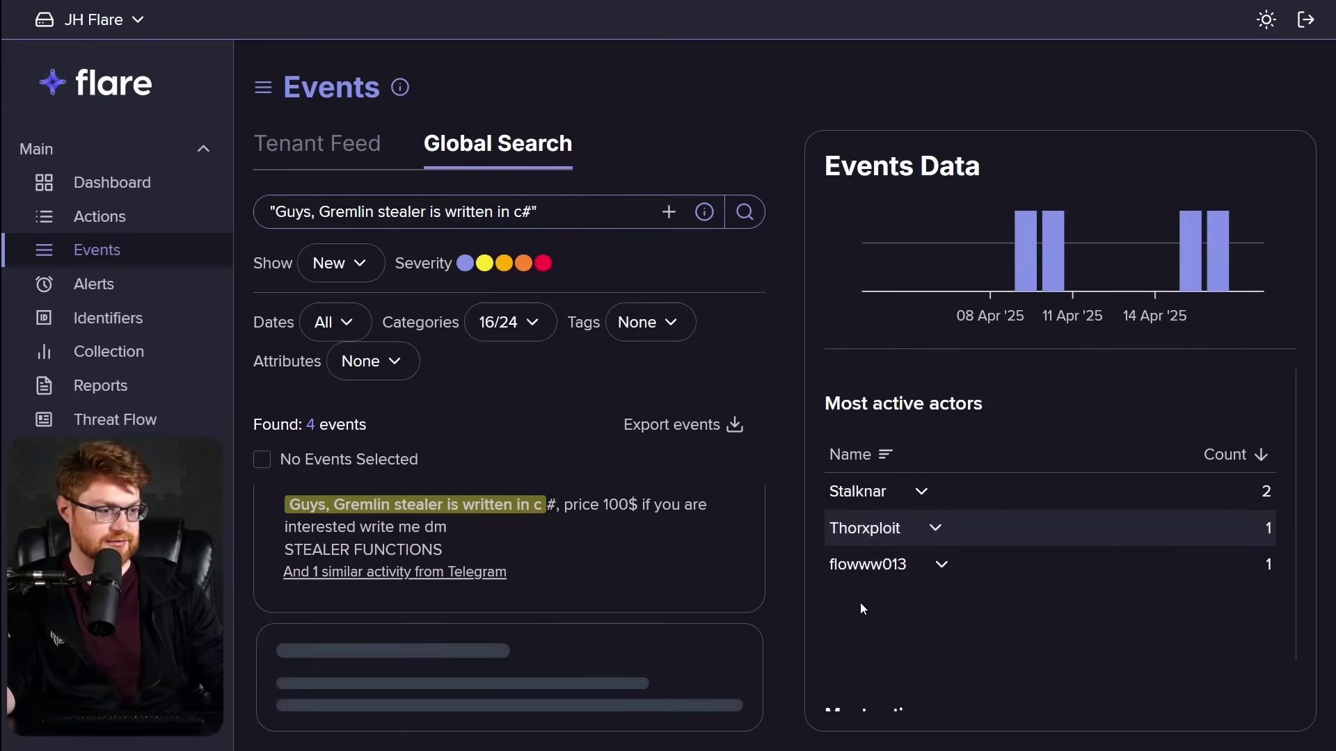
scroll(886, 540, "down", 5)
scroll(886, 540, "down", 9)
Open the Stalknar Stealer Developers event and read the full ad in its Content tab.
left_click(591, 546)
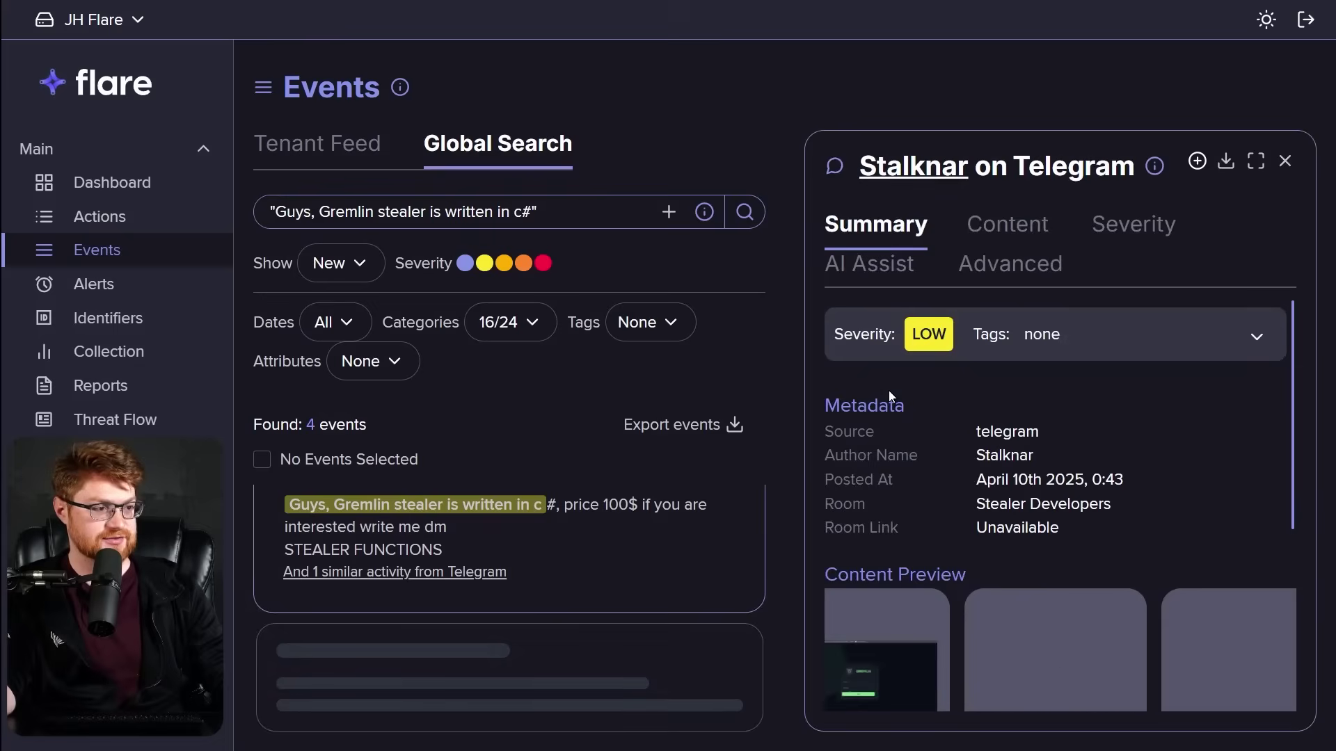
scroll(1241, 436, "down", 2)
scroll(1240, 433, "down", 3)
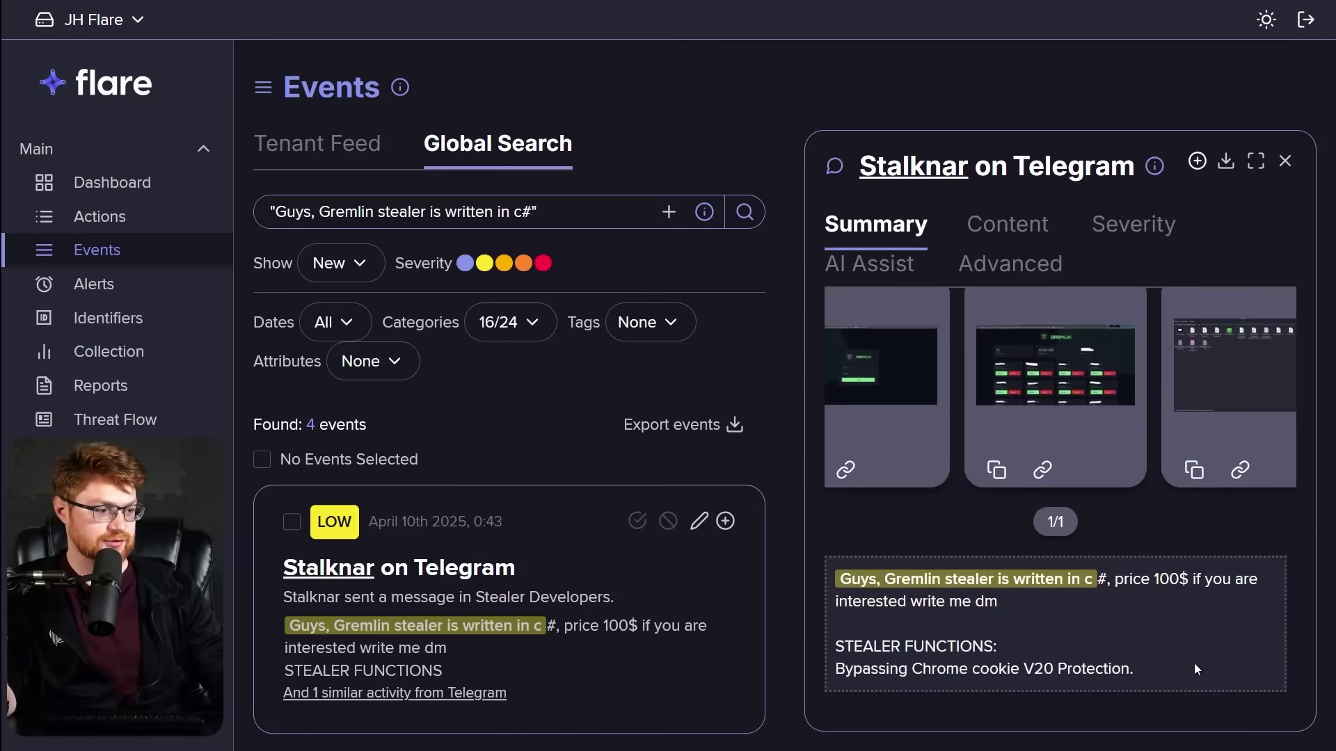
scroll(1194, 666, "up", 5)
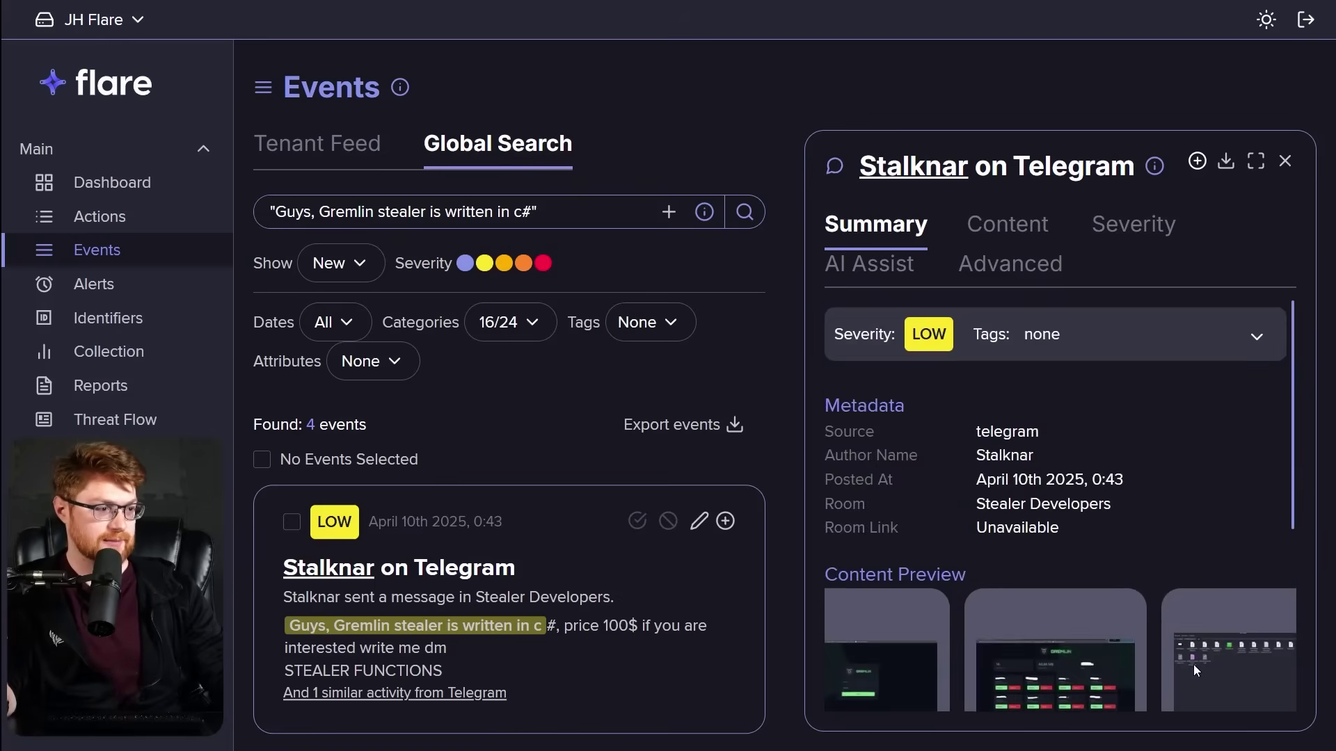
left_click(983, 232)
left_click_drag(881, 607, 1234, 622)
scroll(1238, 628, "down", 1)
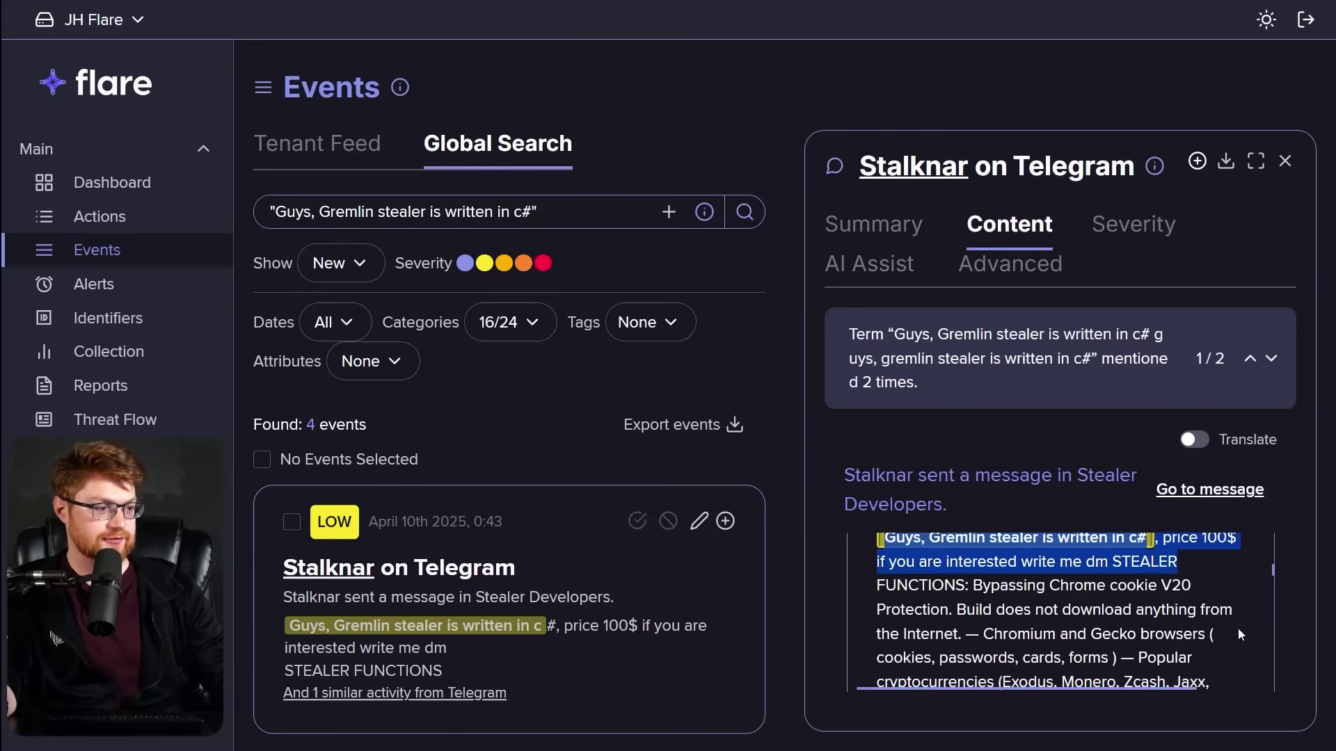
left_click(1238, 628)
scroll(1131, 562, "down", 5)
scroll(1131, 562, "down", 2)
scroll(1131, 562, "up", 4)
Open Stalknar's actor profile and review its first/last seen dates and recent events.
left_click(321, 567)
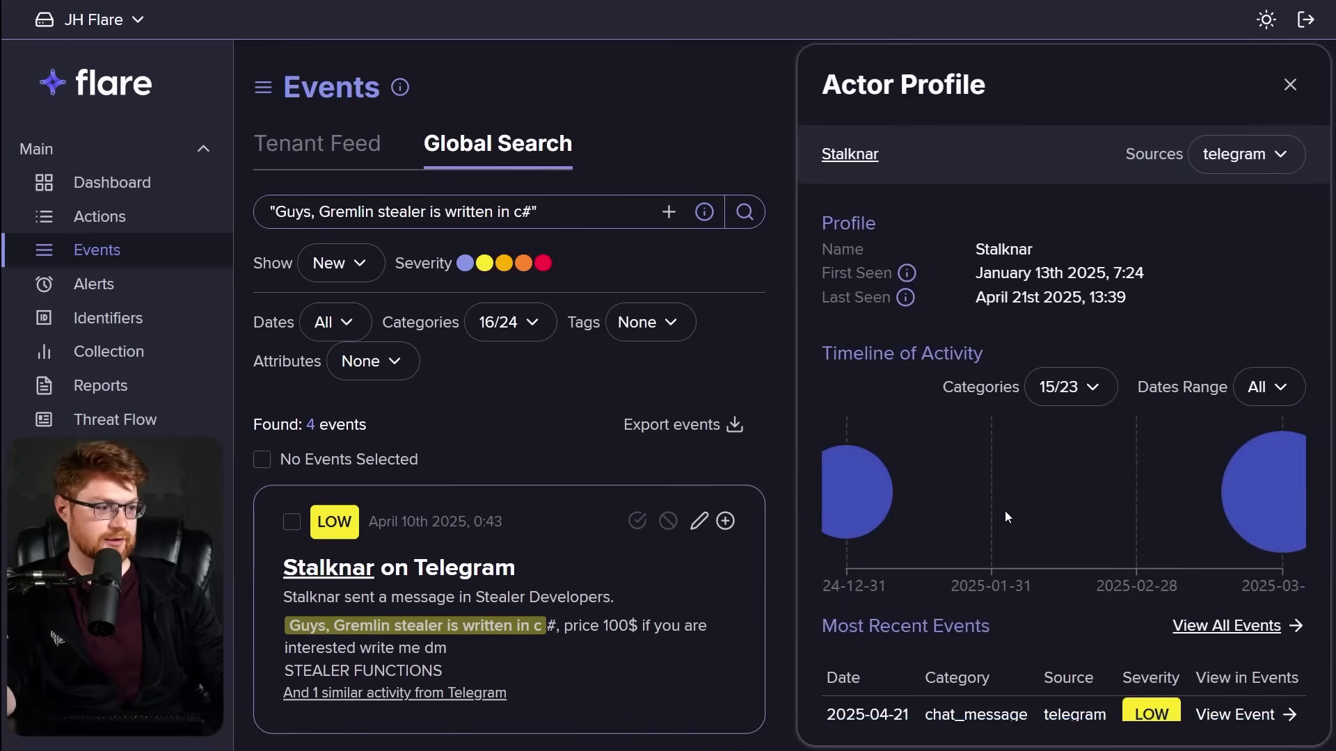
scroll(1005, 516, "down", 2)
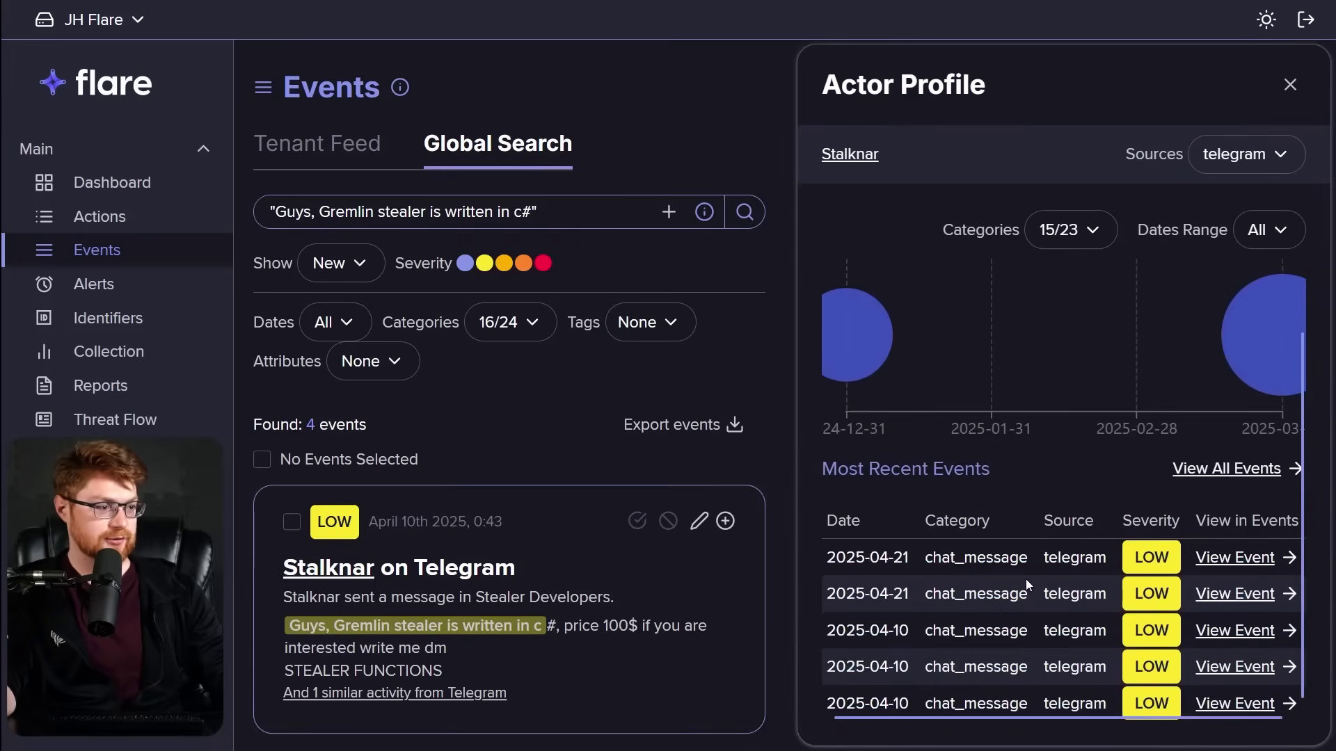
scroll(1024, 579, "up", 2)
mouse_move(850, 509)
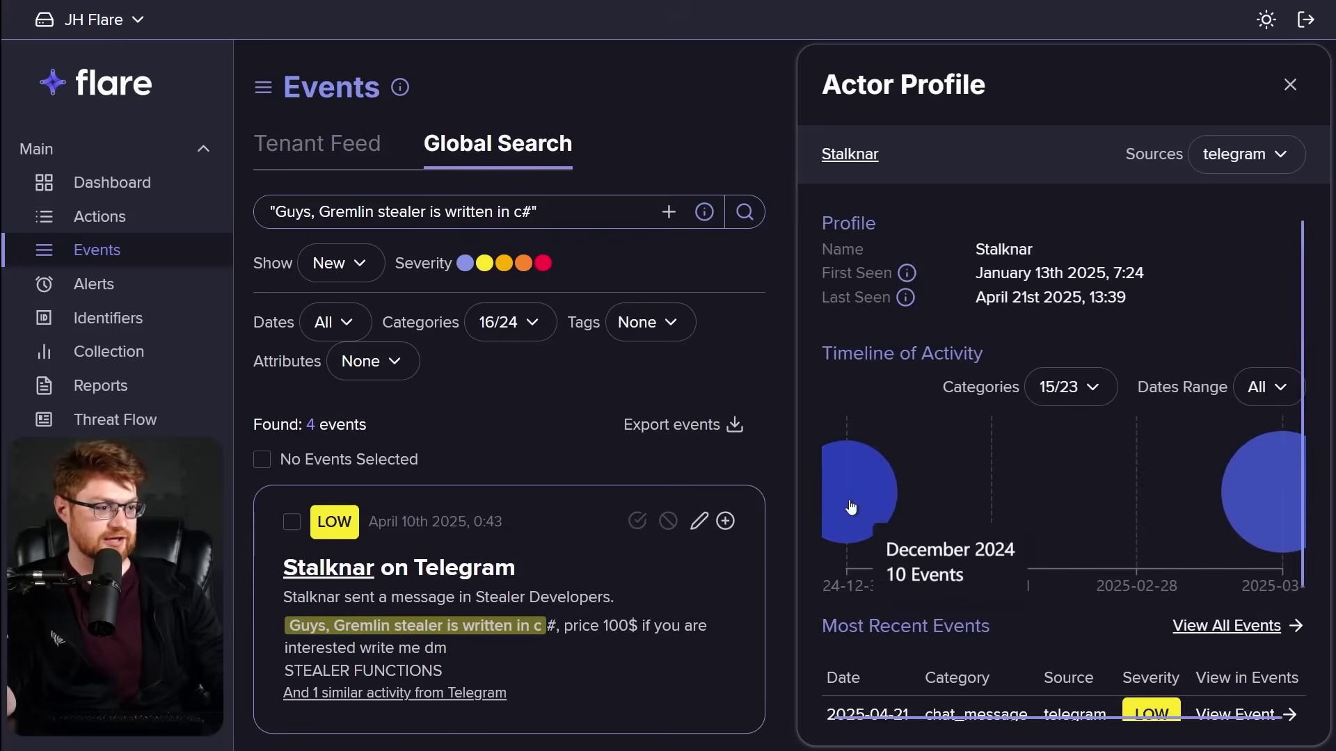
mouse_move(1281, 498)
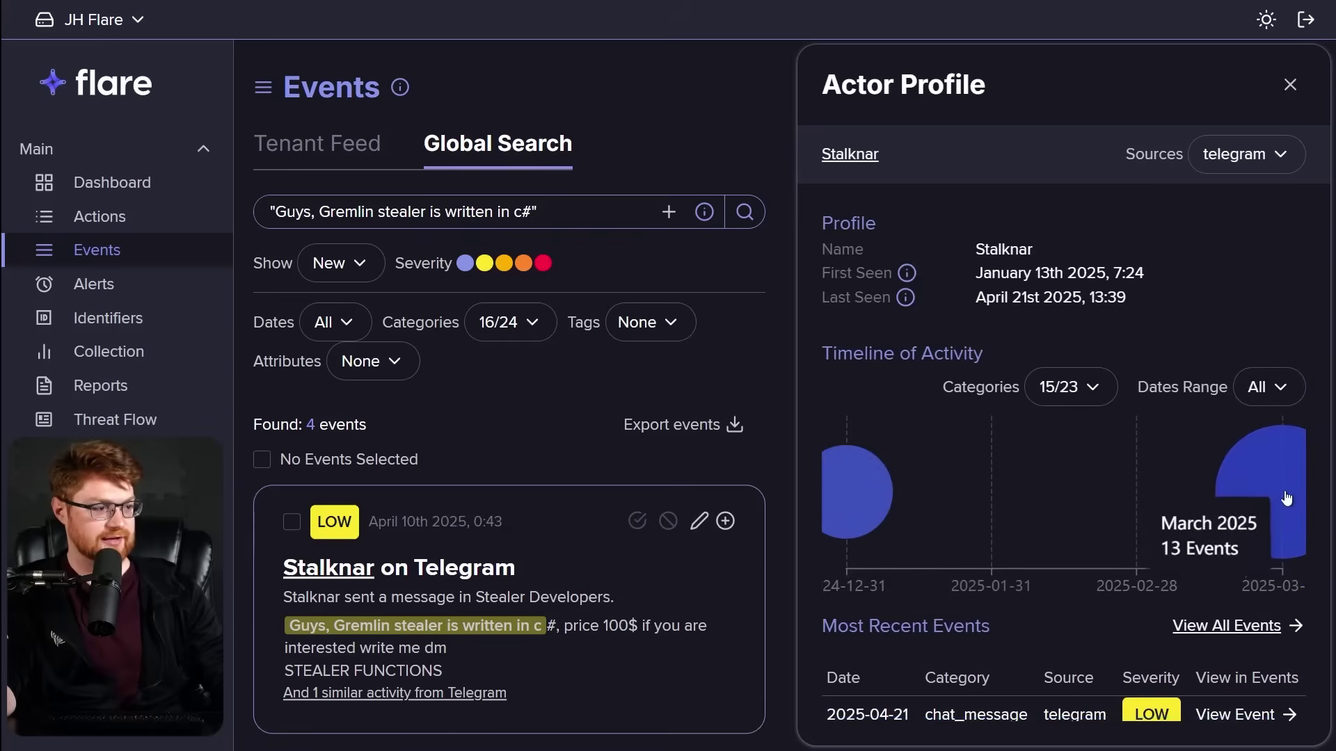
left_click(1230, 171)
left_click(1036, 222)
scroll(1133, 331, "down", 1)
scroll(1132, 331, "down", 2)
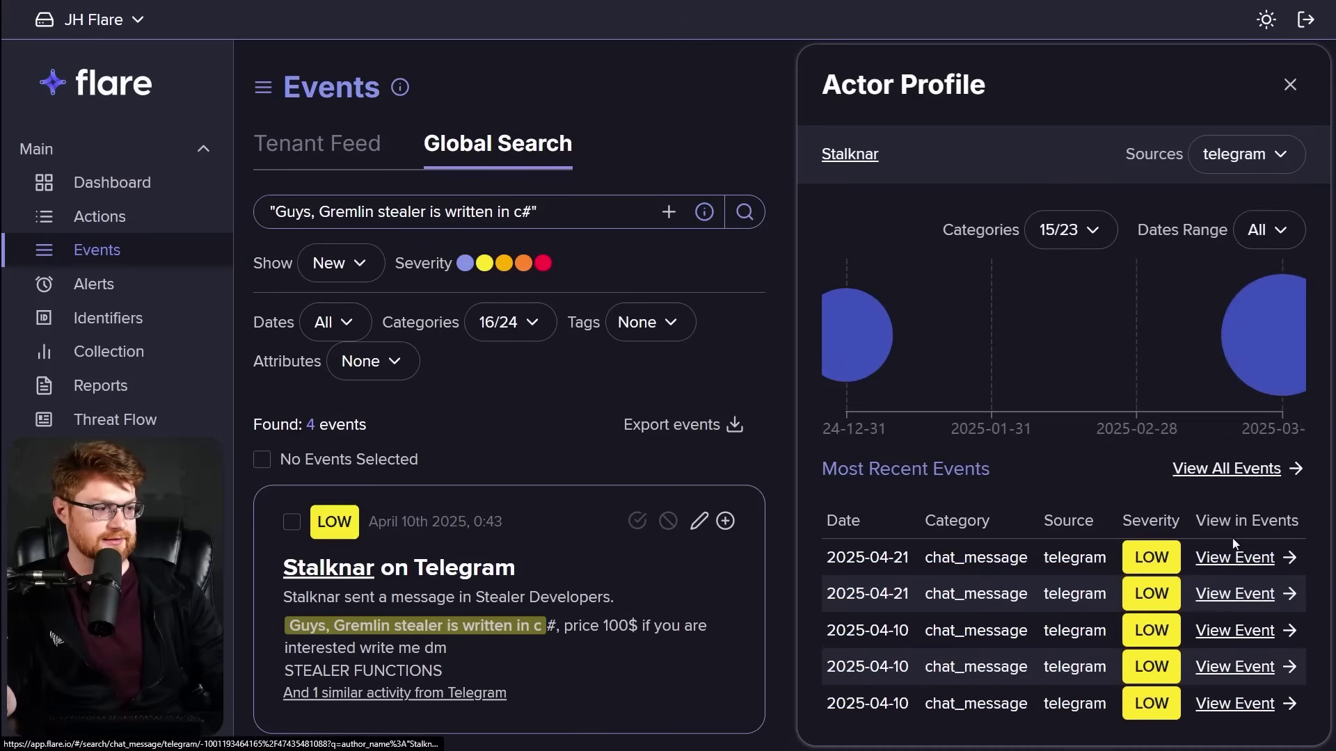
List all of the actor's events and open the latest one's details.
left_click(1221, 467)
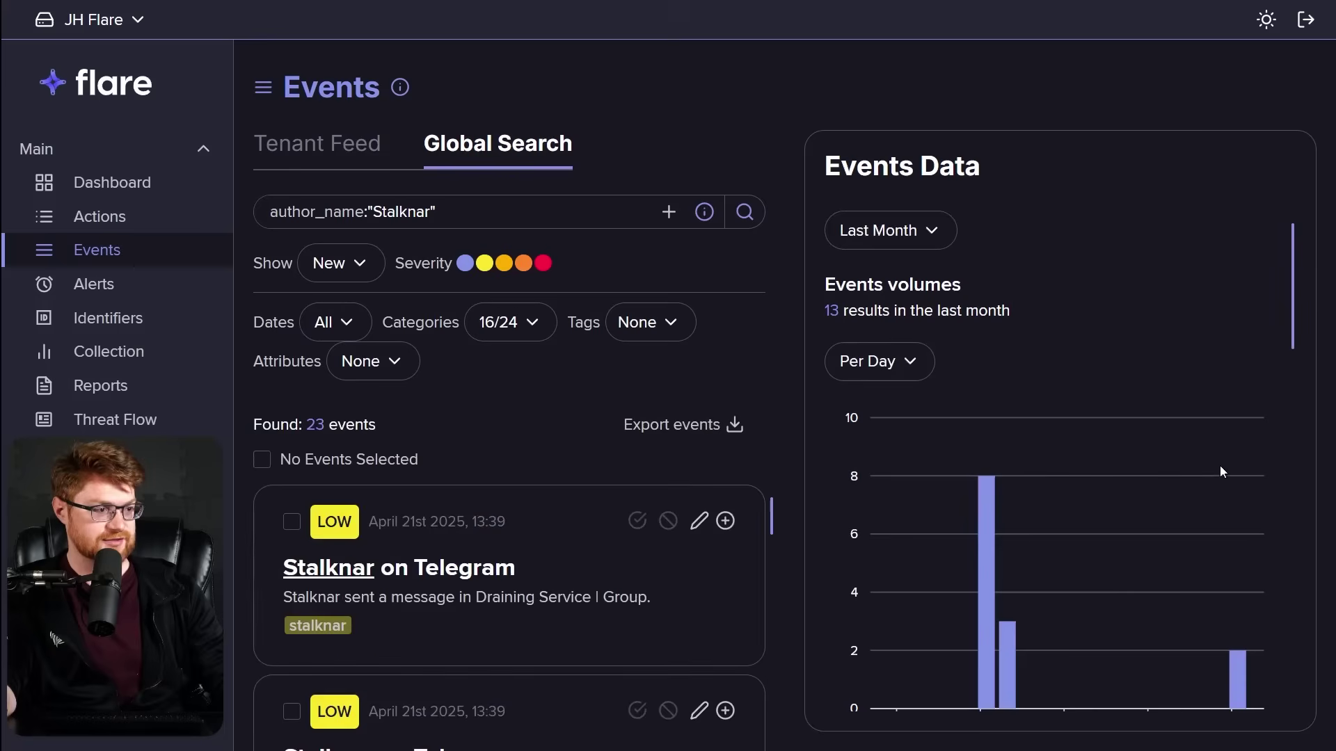
scroll(613, 549, "down", 3)
scroll(604, 586, "up", 3)
left_click(456, 601)
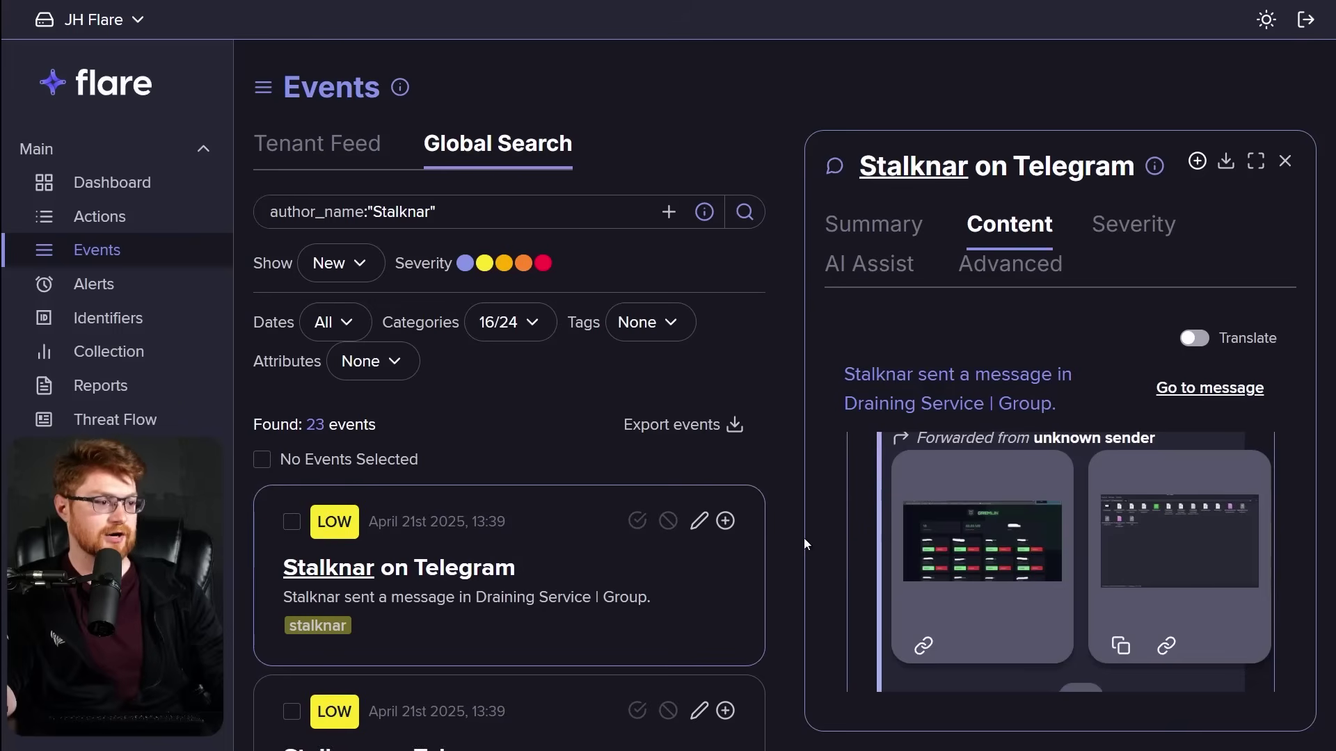
scroll(991, 556, "down", 3)
scroll(988, 550, "down", 3)
scroll(576, 632, "down", 2)
Open Stalknar's April 10th Gremlin stealer sales message.
left_click(561, 651)
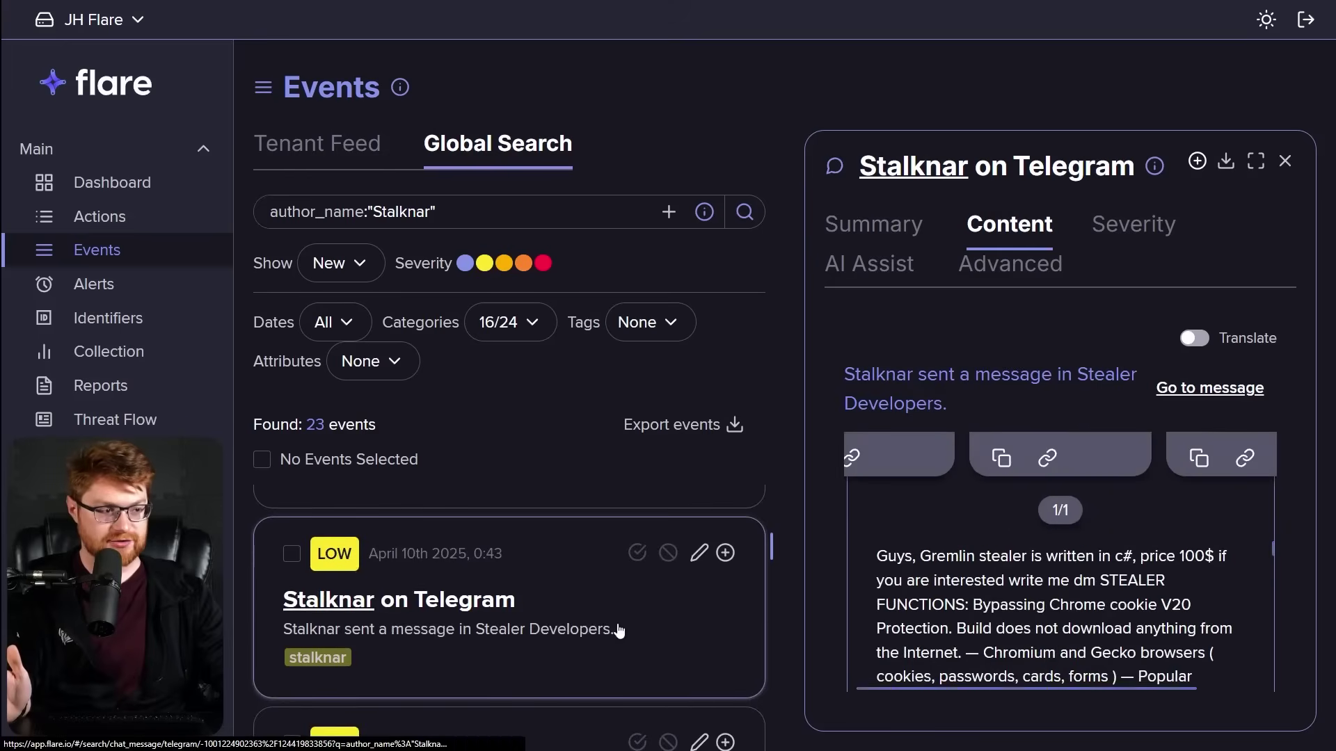
scroll(902, 572, "down", 2)
scroll(567, 637, "down", 1)
left_click(624, 603)
scroll(620, 603, "down", 3)
scroll(523, 603, "down", 5)
scroll(523, 602, "down", 1)
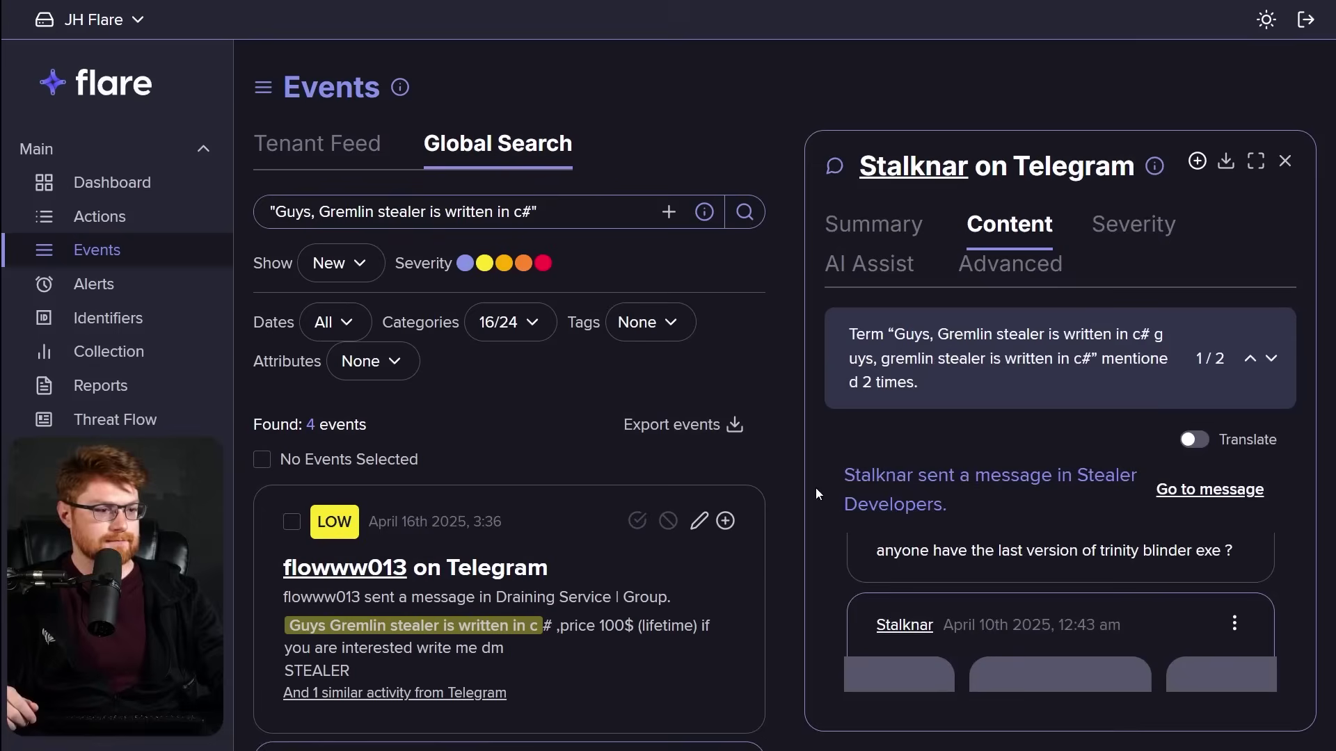
left_click(365, 569)
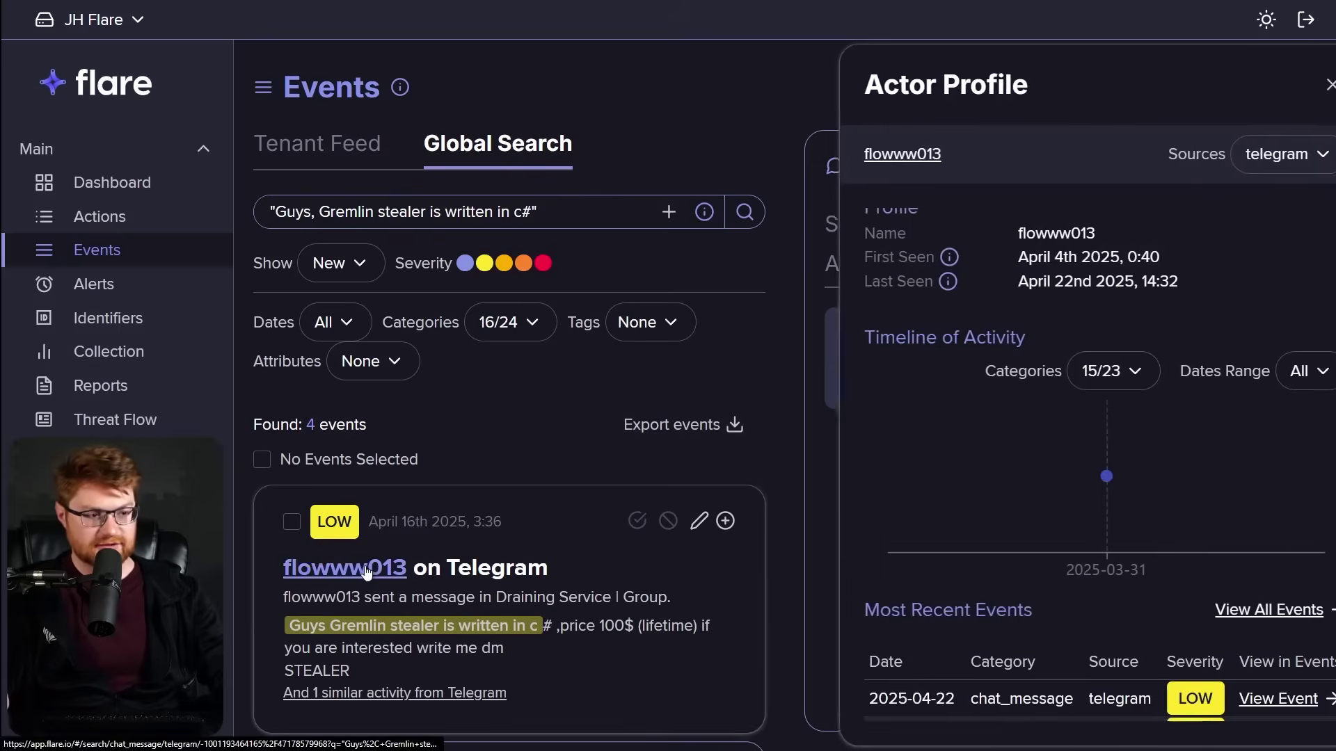
mouse_move(1071, 478)
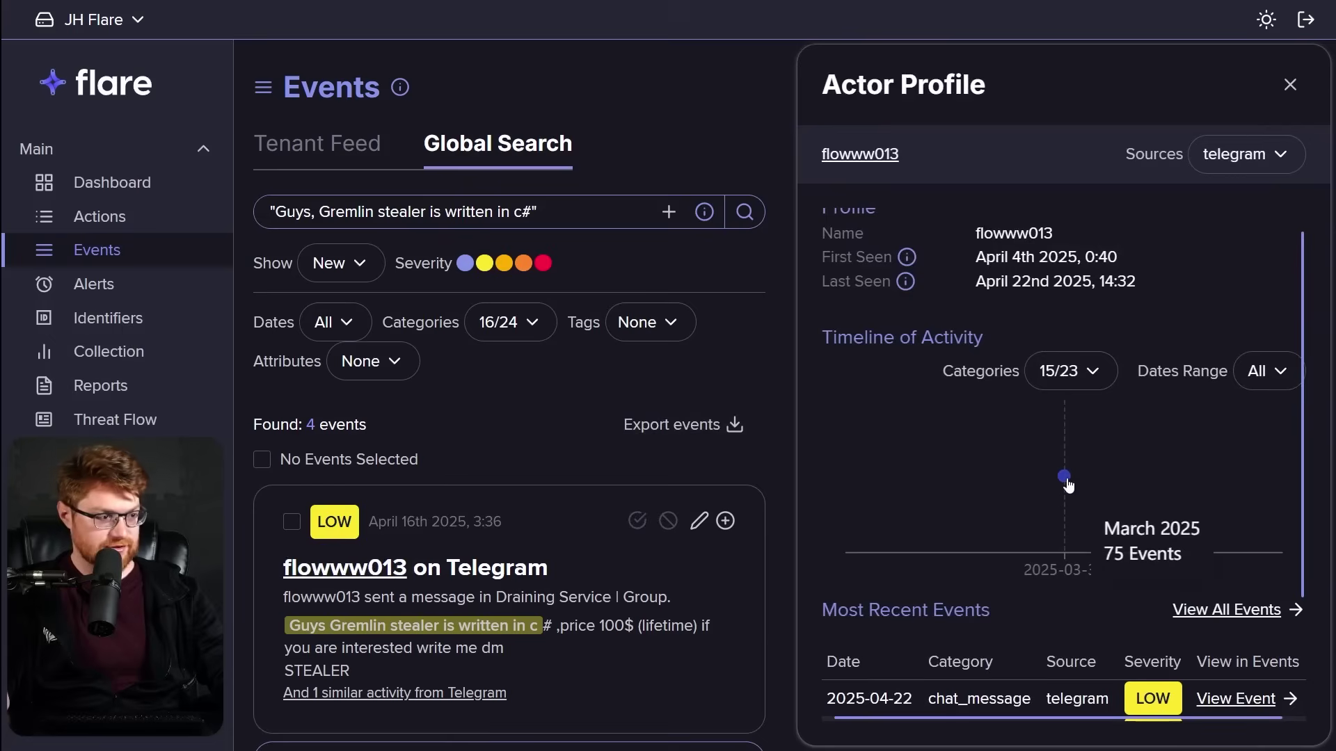
scroll(1070, 485, "down", 2)
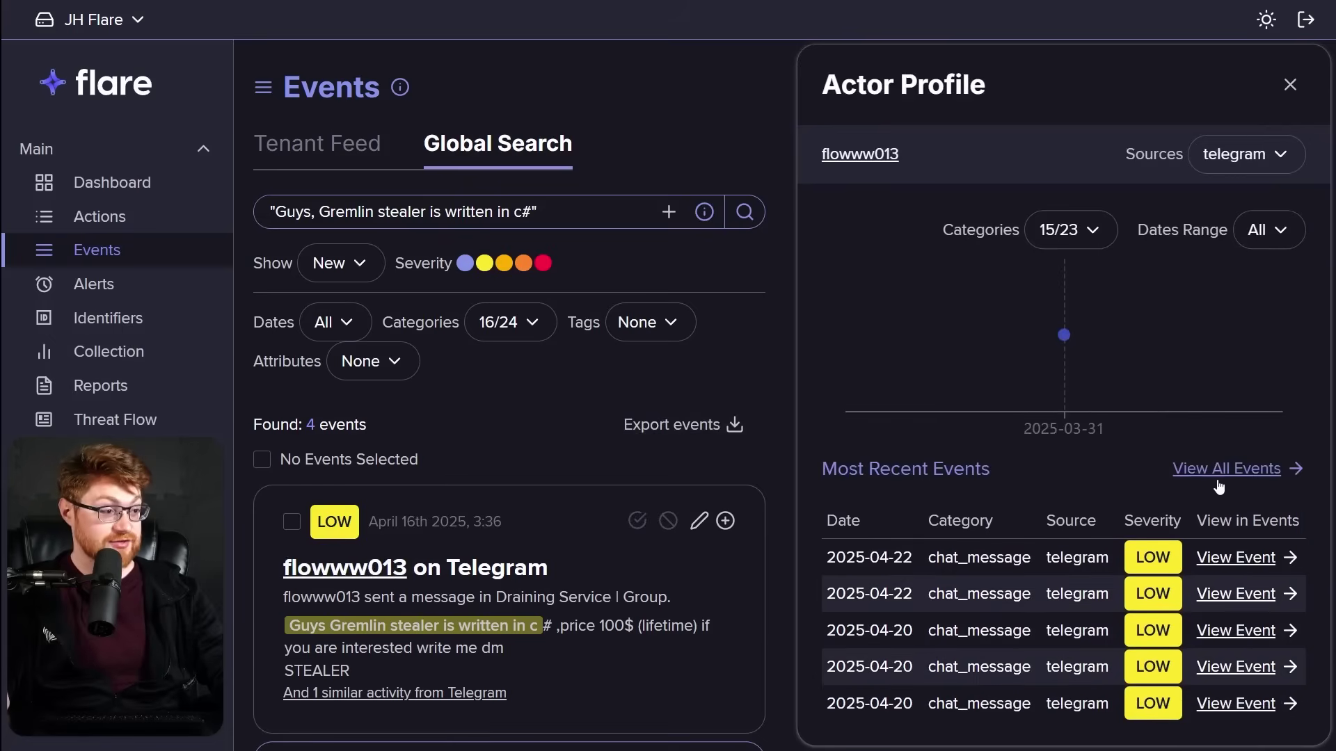
scroll(1217, 483, "up", 2)
scroll(1220, 487, "down", 1)
left_click(1217, 554)
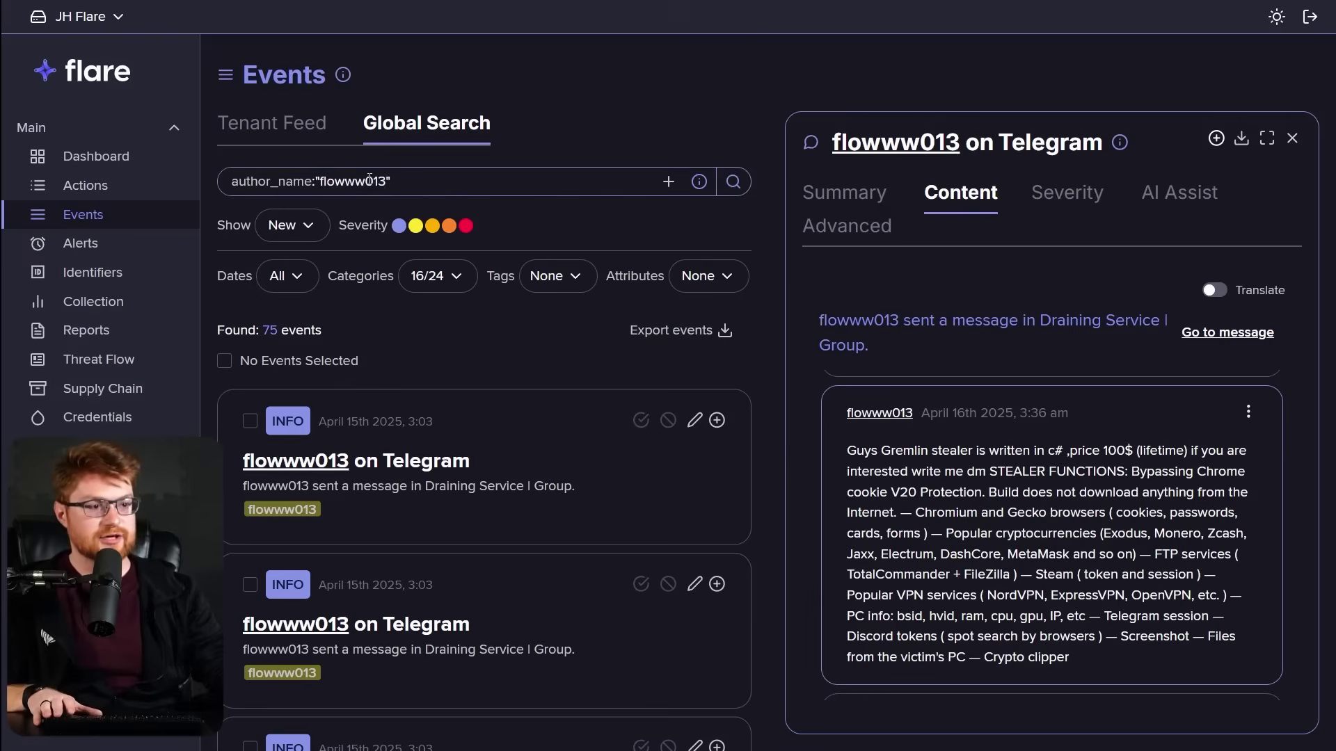
Search Flare for author_name:"CoderSharp", returning 189 events.
double_click(369, 180)
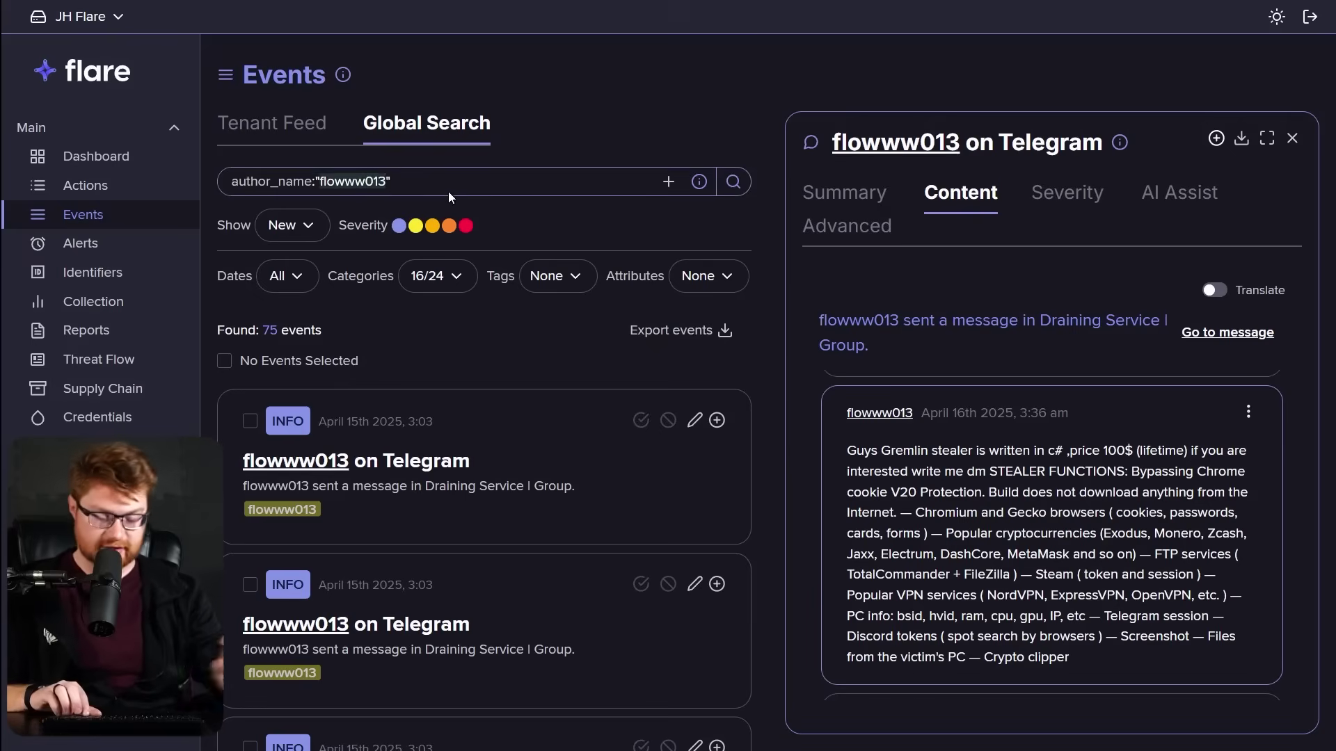
type("CoderSharp")
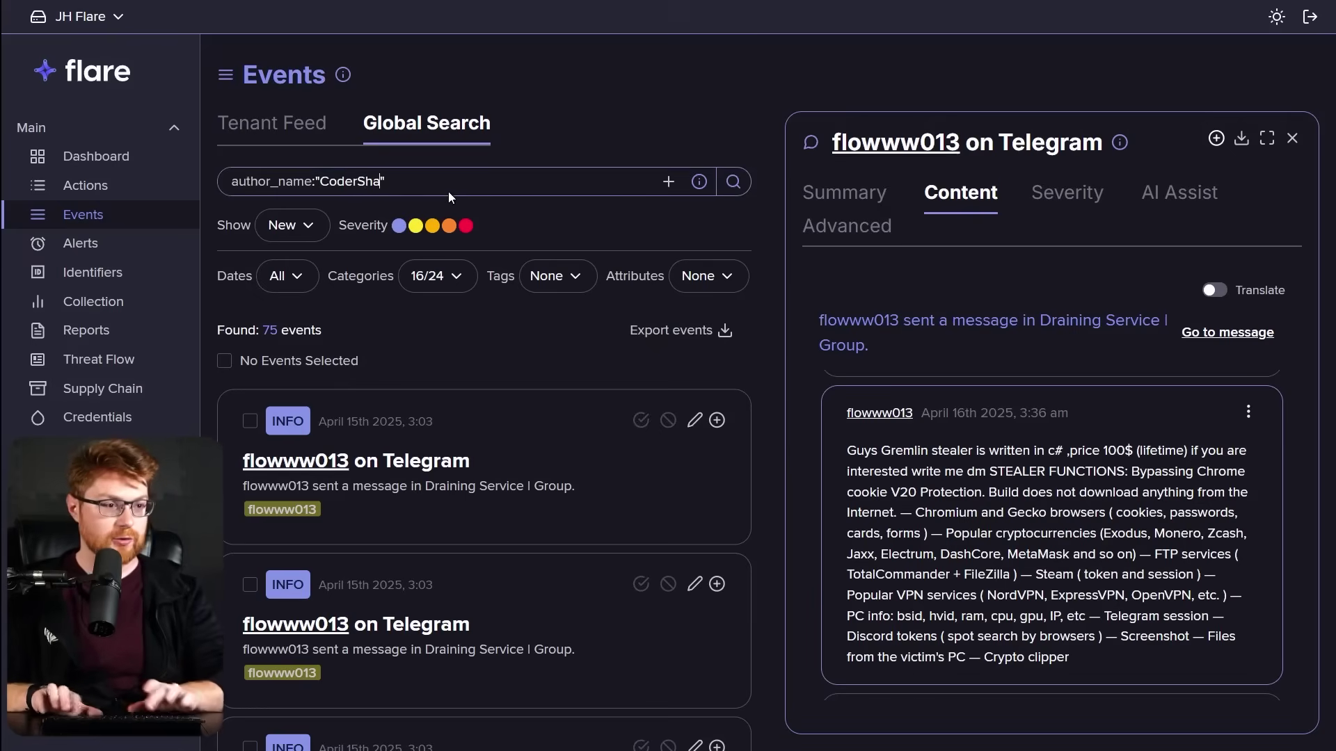
key("Return")
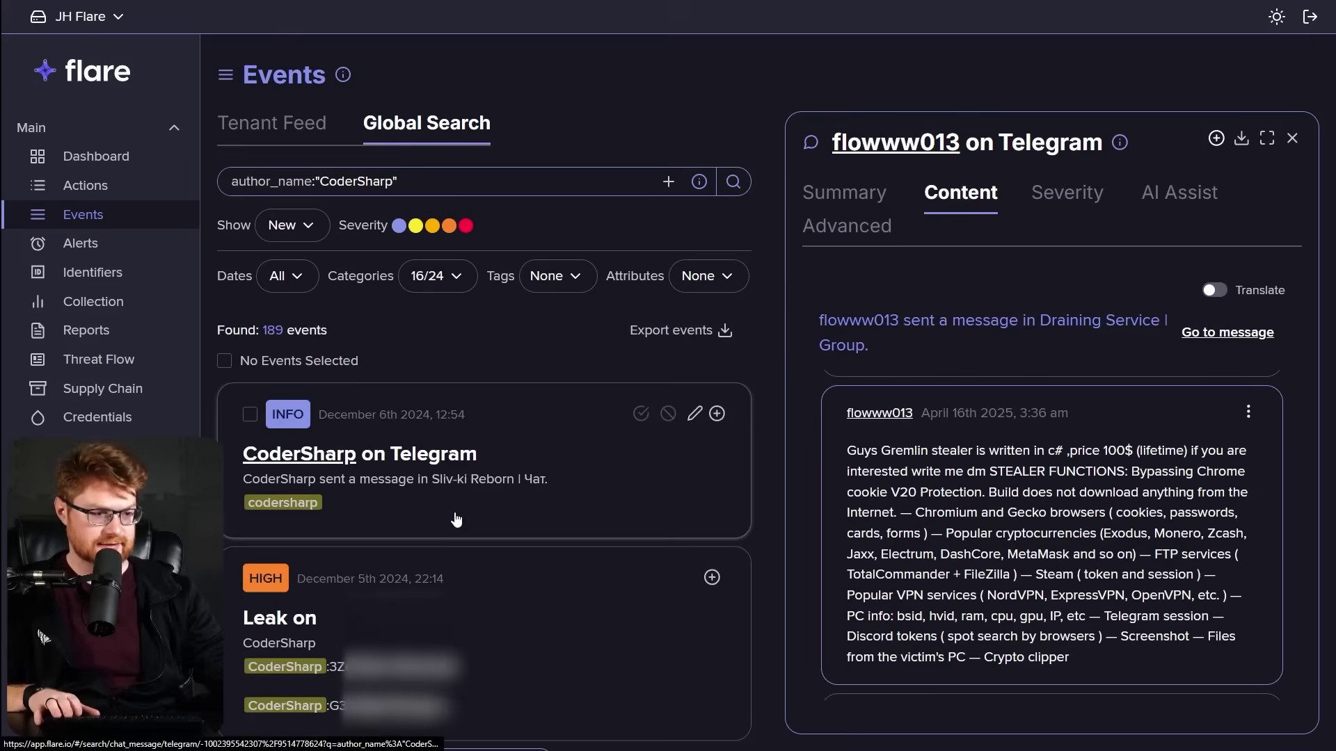
Look through CoderSharp's Telegram message event and the related leak event.
left_click(456, 519)
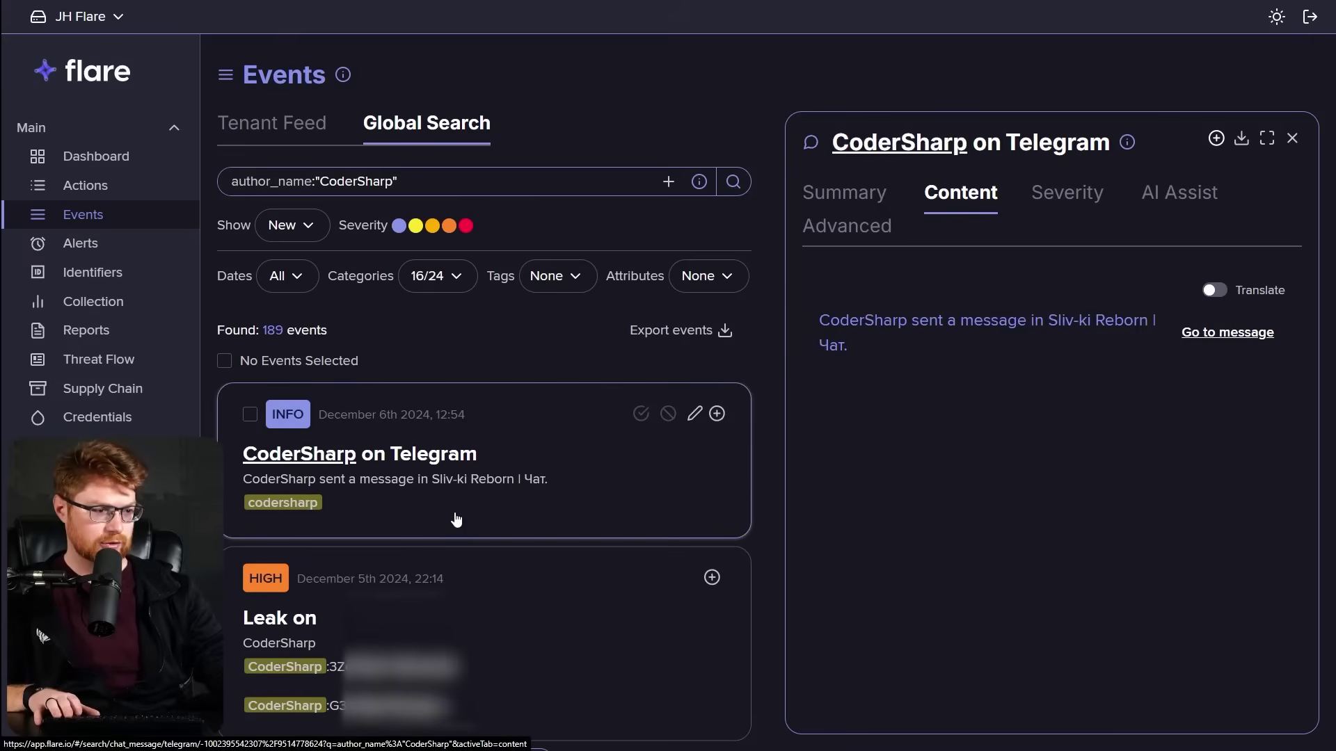
scroll(965, 514, "down", 1)
scroll(965, 509, "down", 5)
scroll(974, 518, "down", 5)
scroll(550, 487, "down", 2)
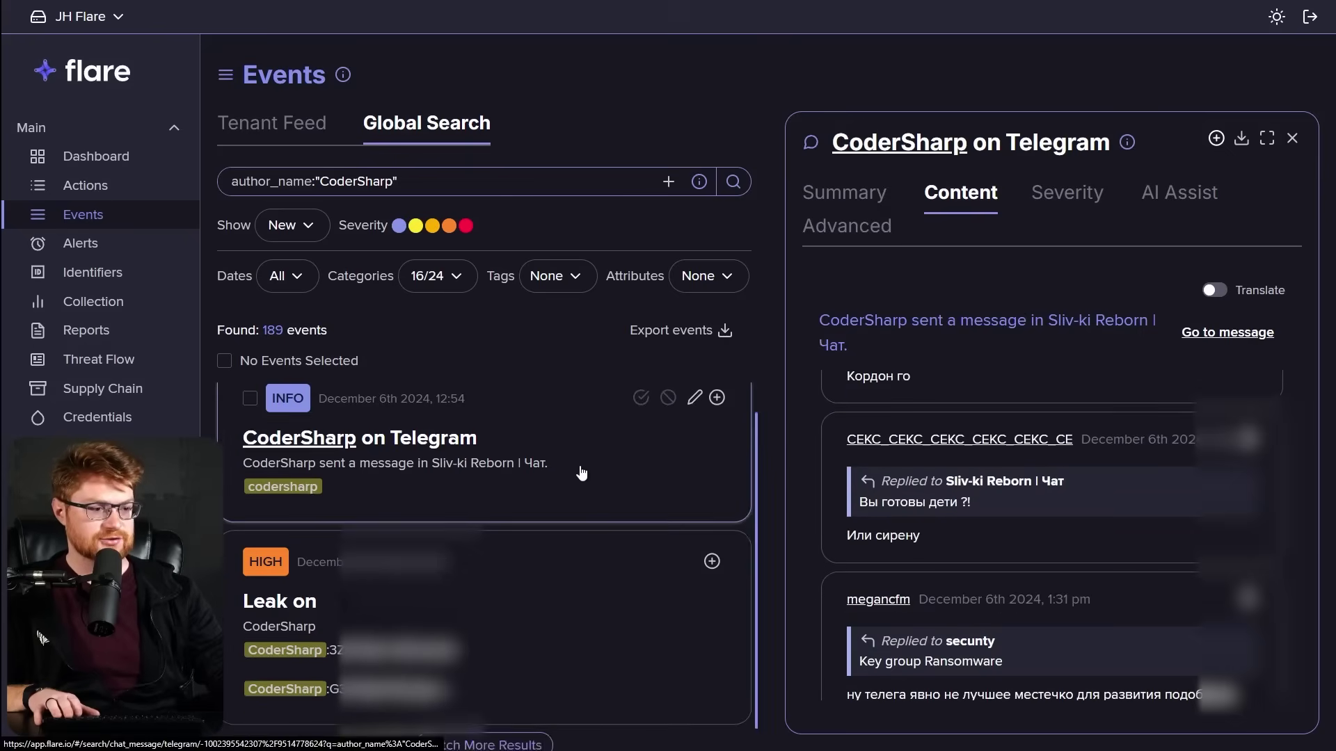
left_click(543, 540)
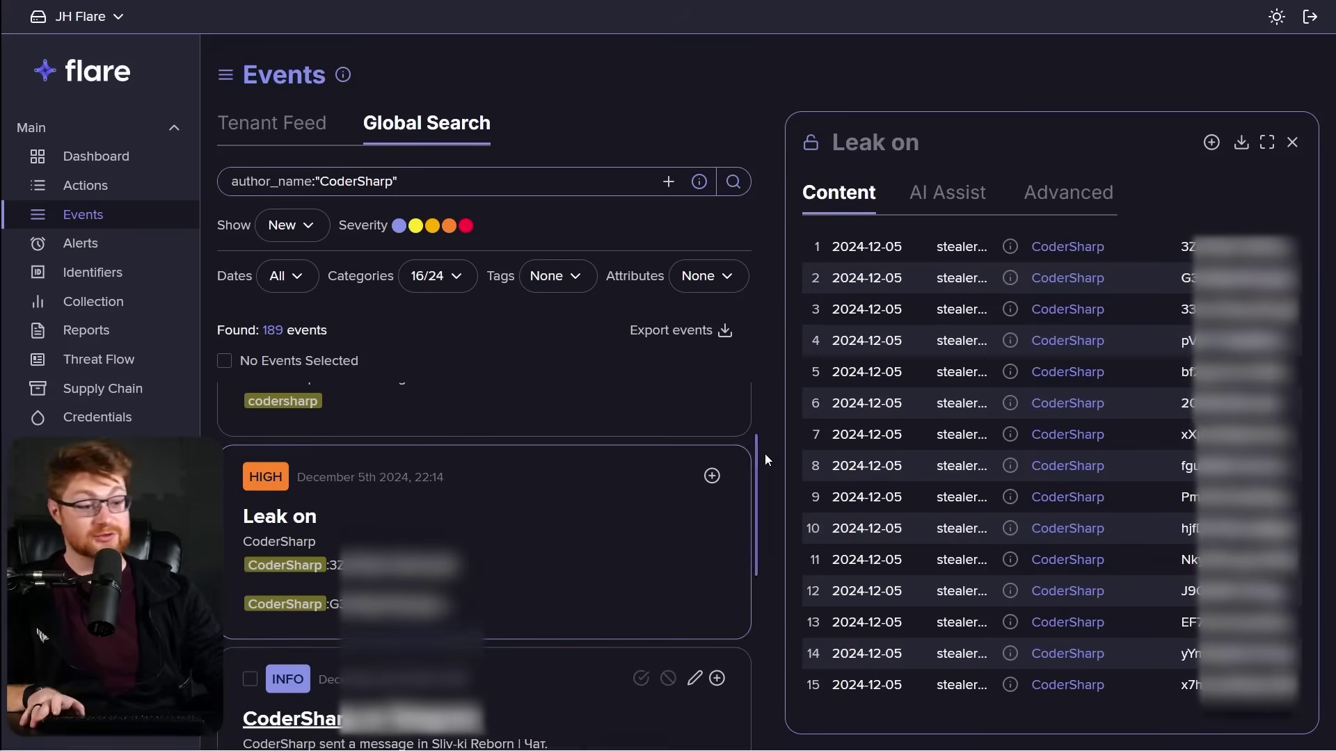
Open CoderSharp's DarkForums post selling SHARP Stealer.
key("alt+Tab")
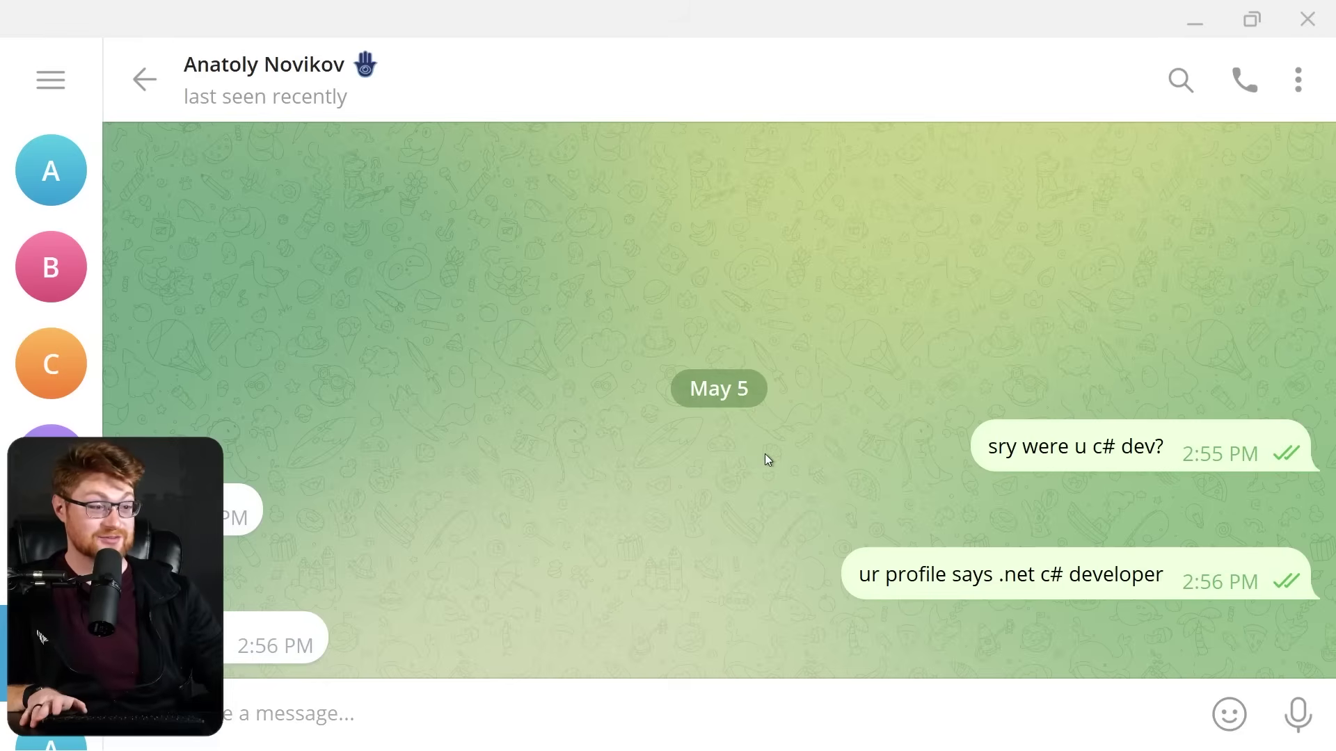
key("alt+Tab")
scroll(522, 612, "down", 1)
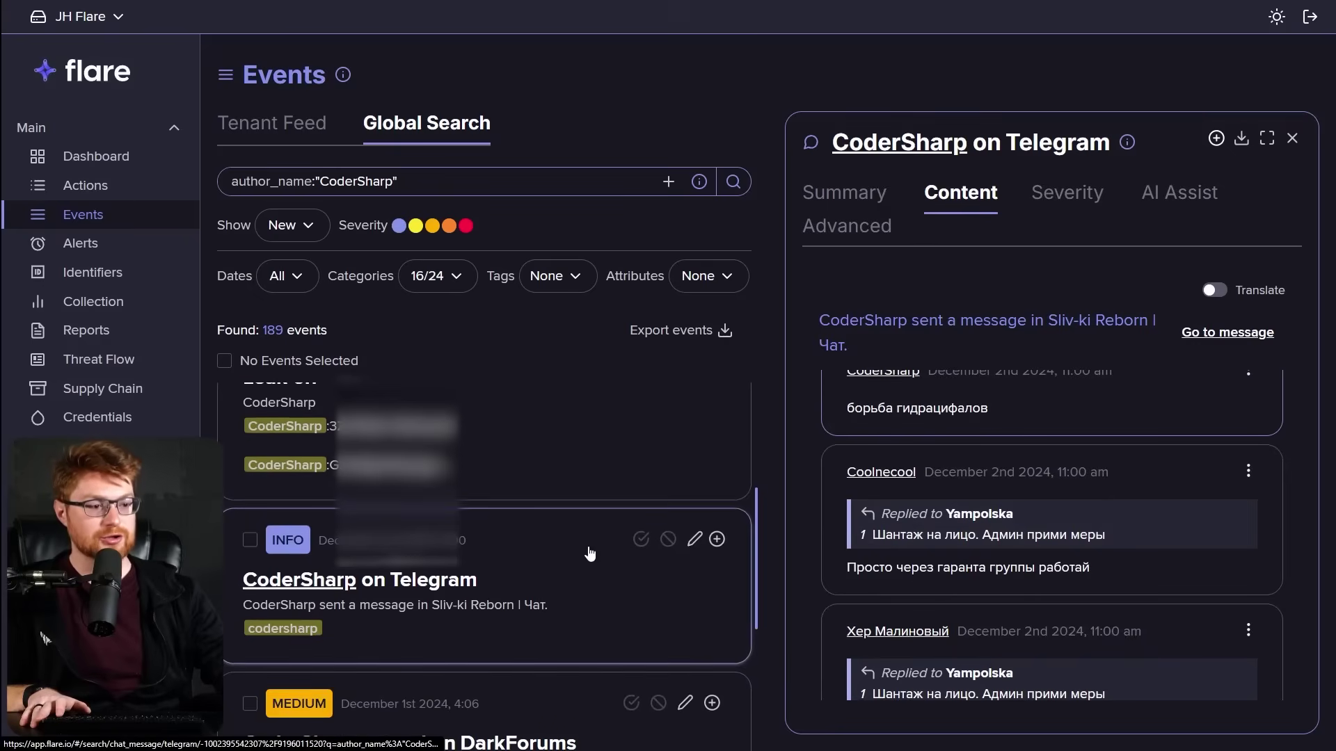
scroll(591, 554, "down", 2)
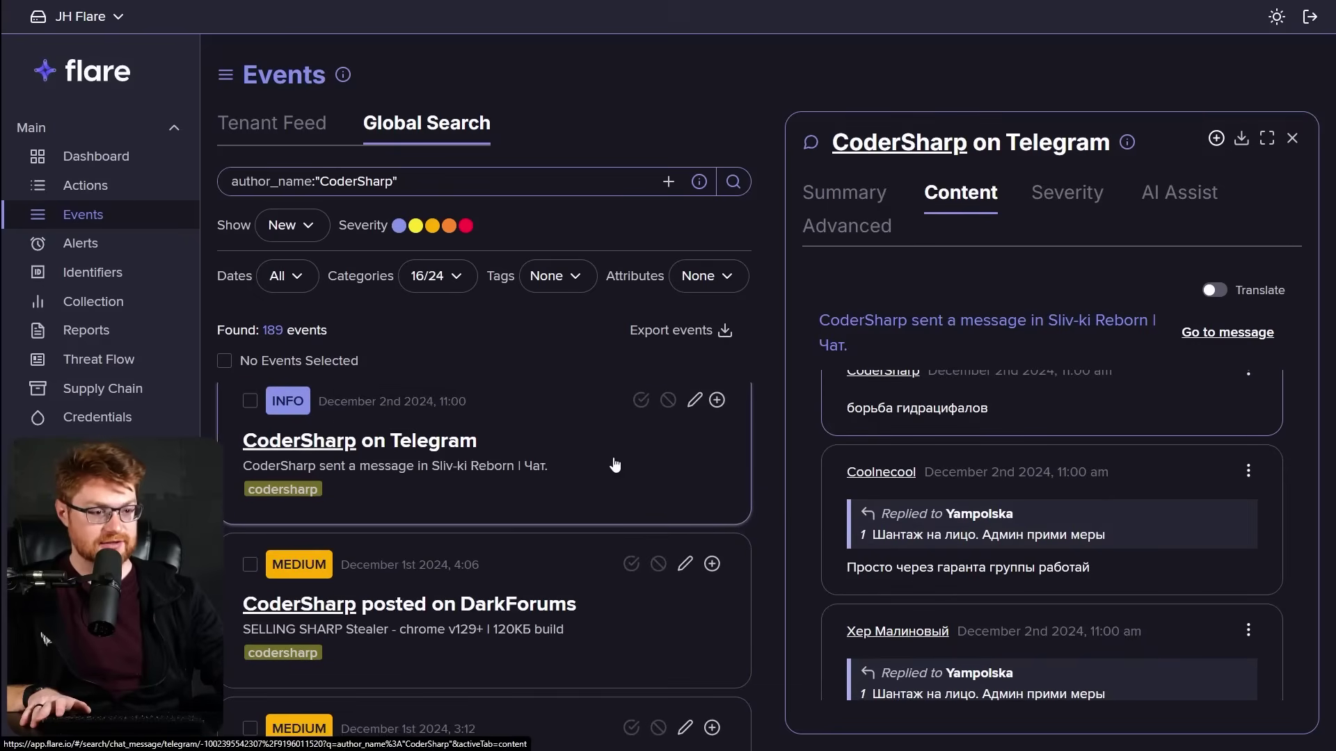
scroll(571, 515, "down", 1)
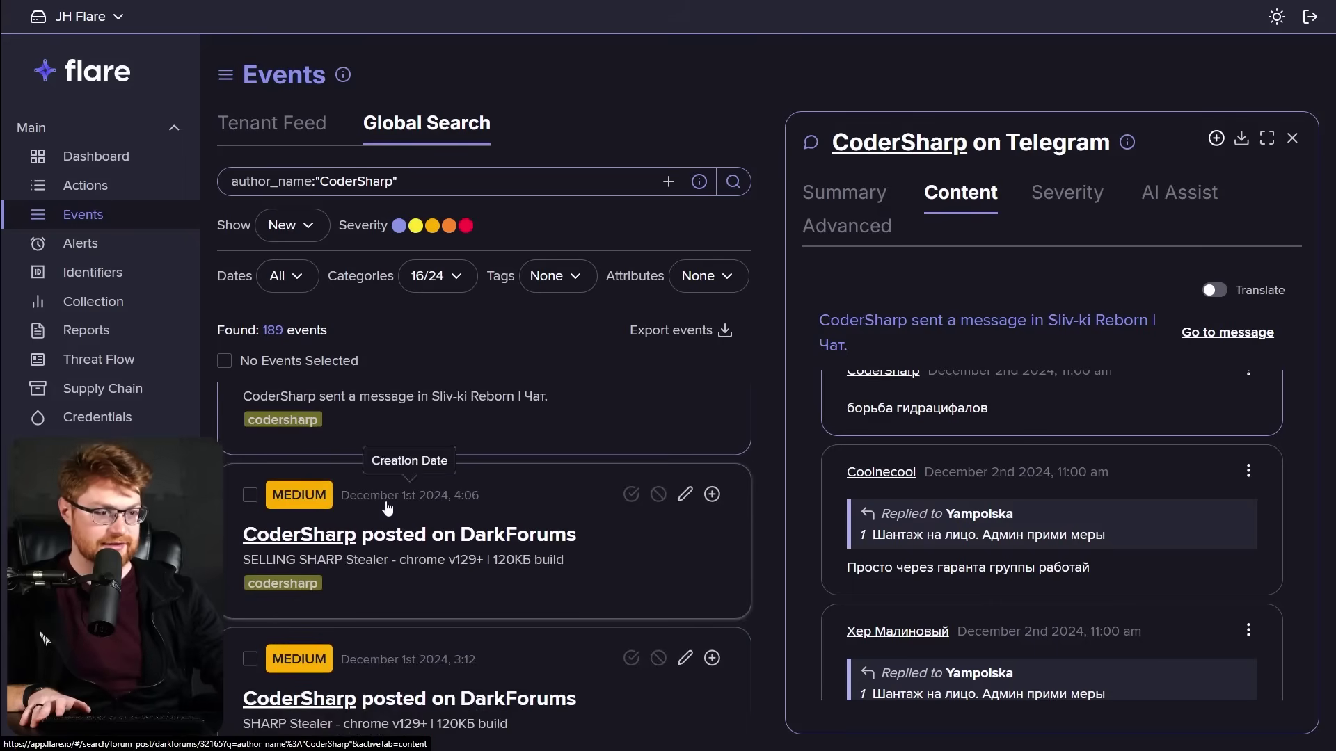
left_click(480, 602)
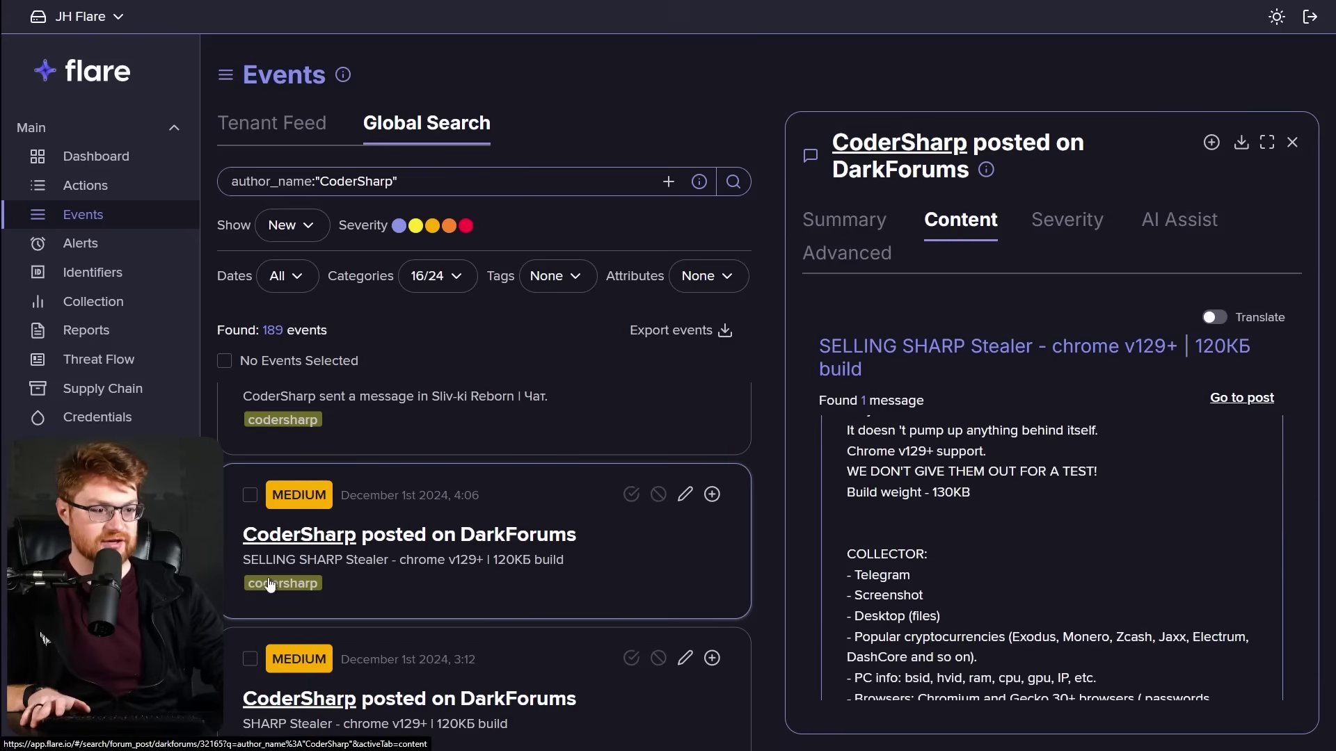
Show the post summary and highlight its description, 'Build weight - 130KB' line and COLLECTOR heading.
left_click(844, 221)
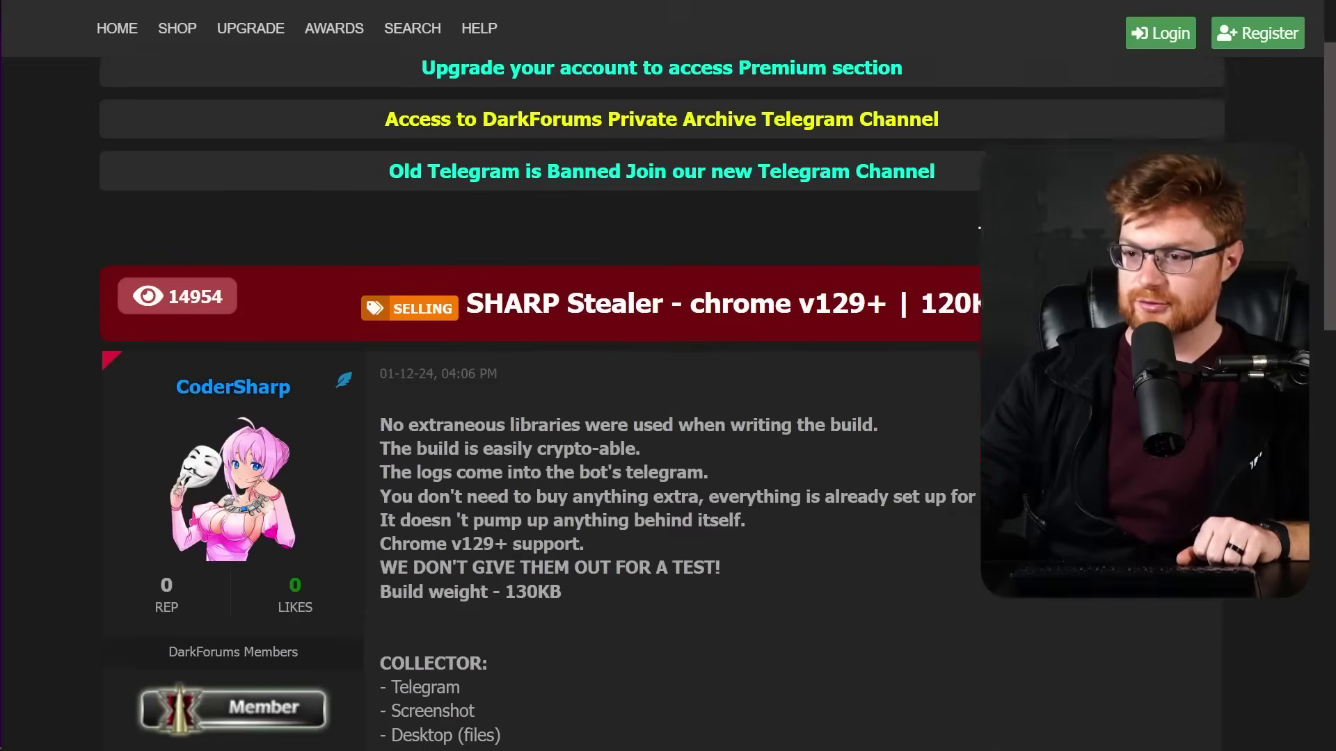
scroll(661, 401, "down", 3)
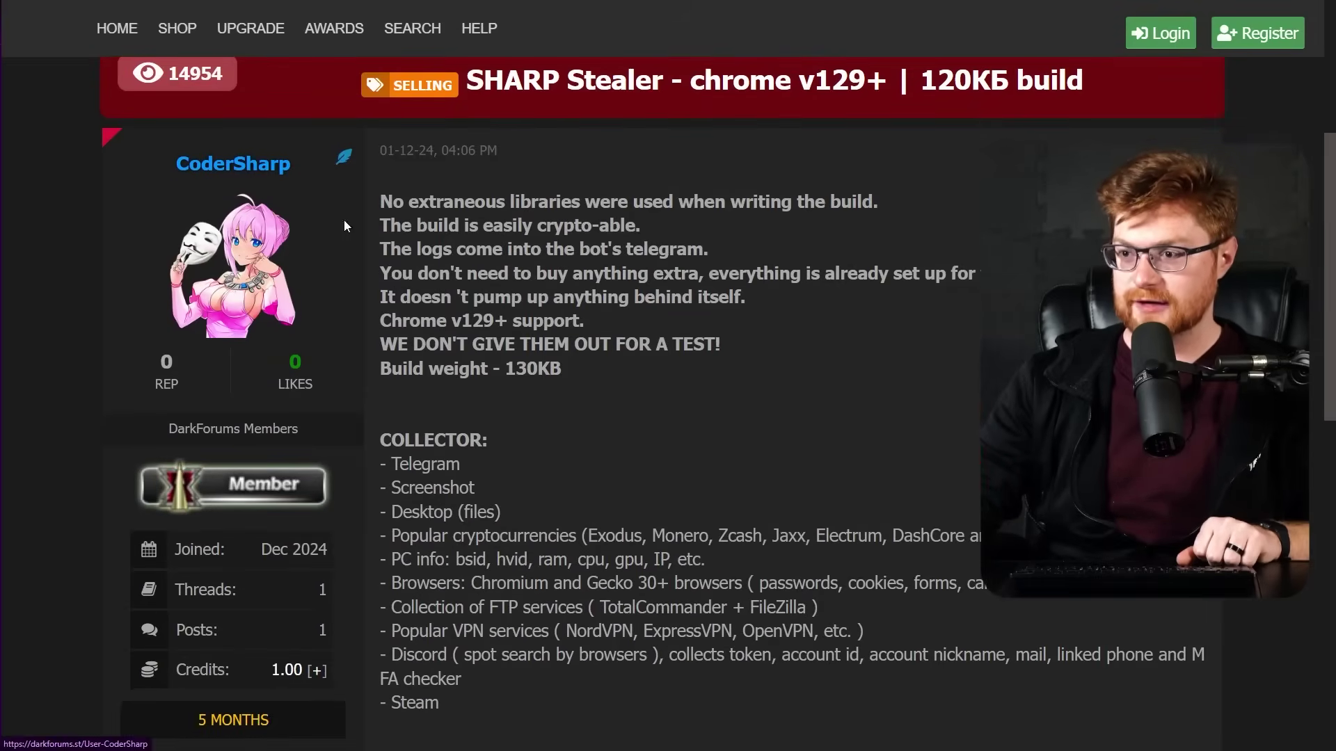
left_click_drag(380, 202, 984, 345)
left_click(684, 321)
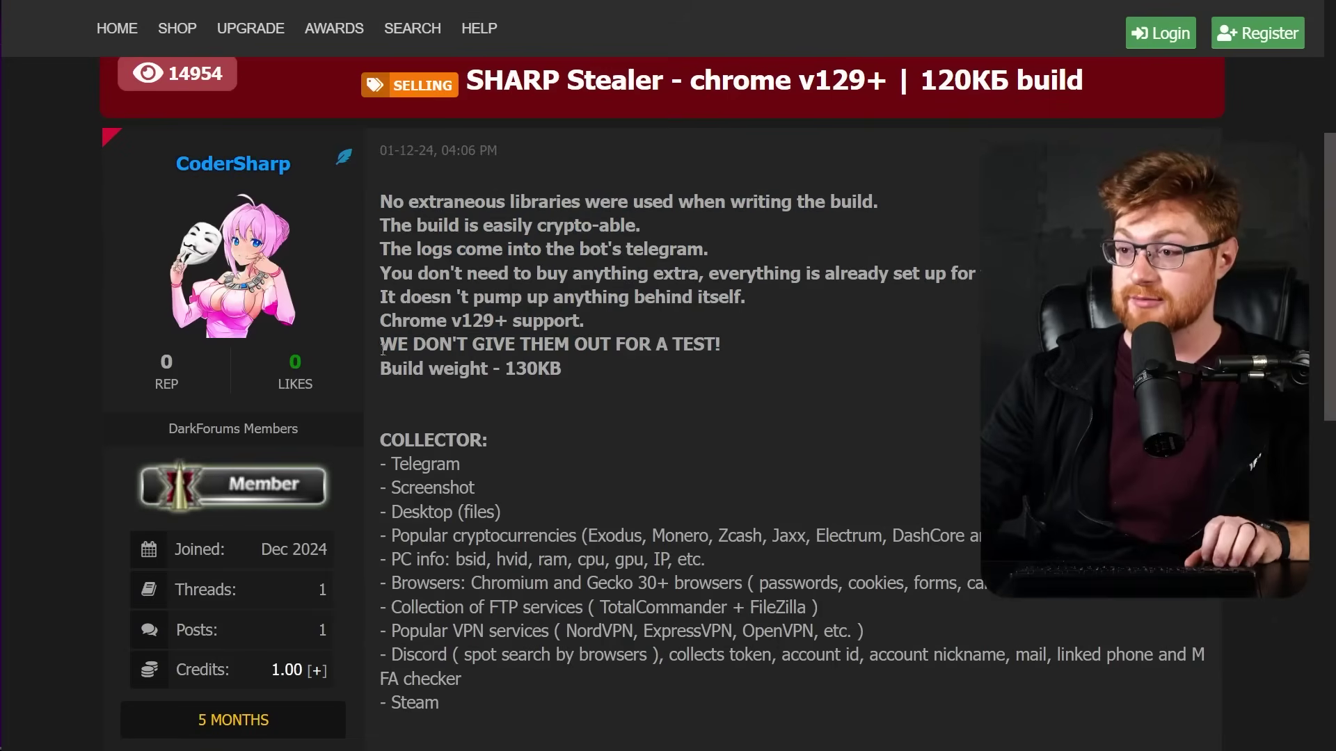
left_click_drag(377, 376, 601, 378)
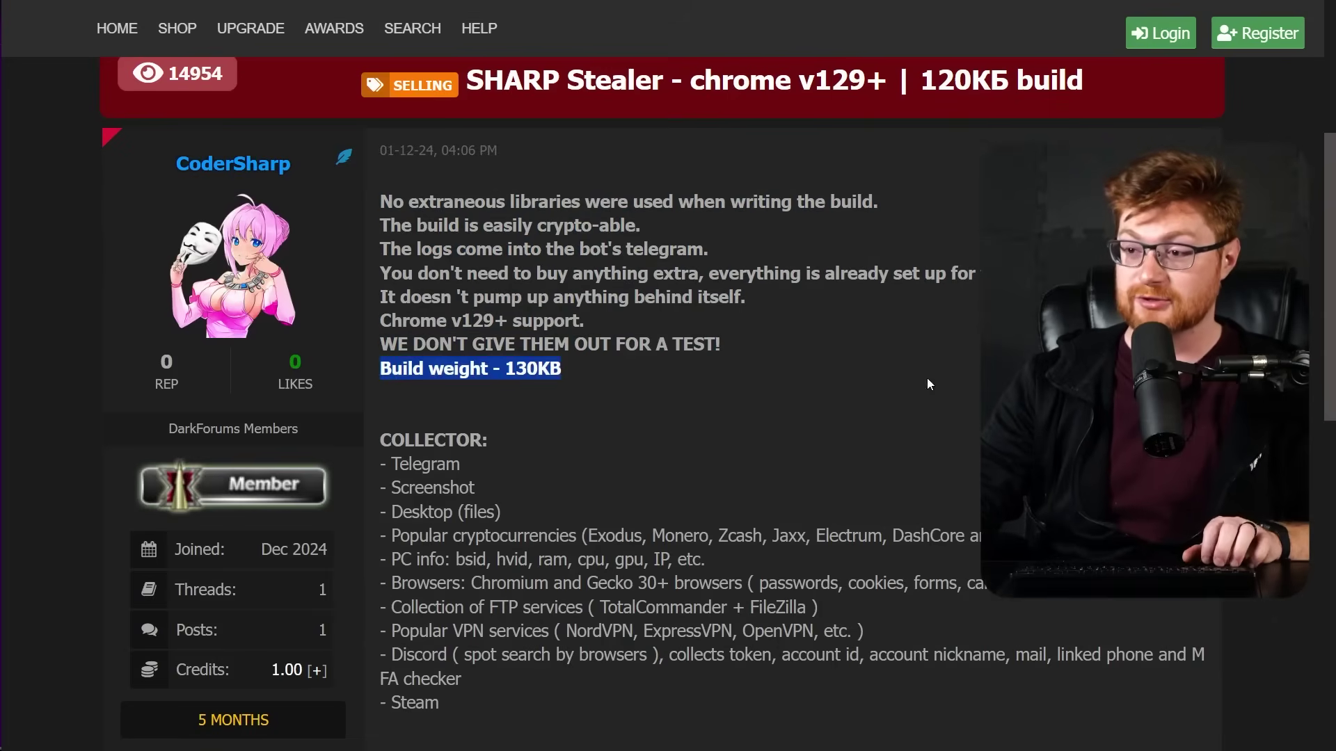
left_click(979, 382)
left_click_drag(363, 438, 556, 444)
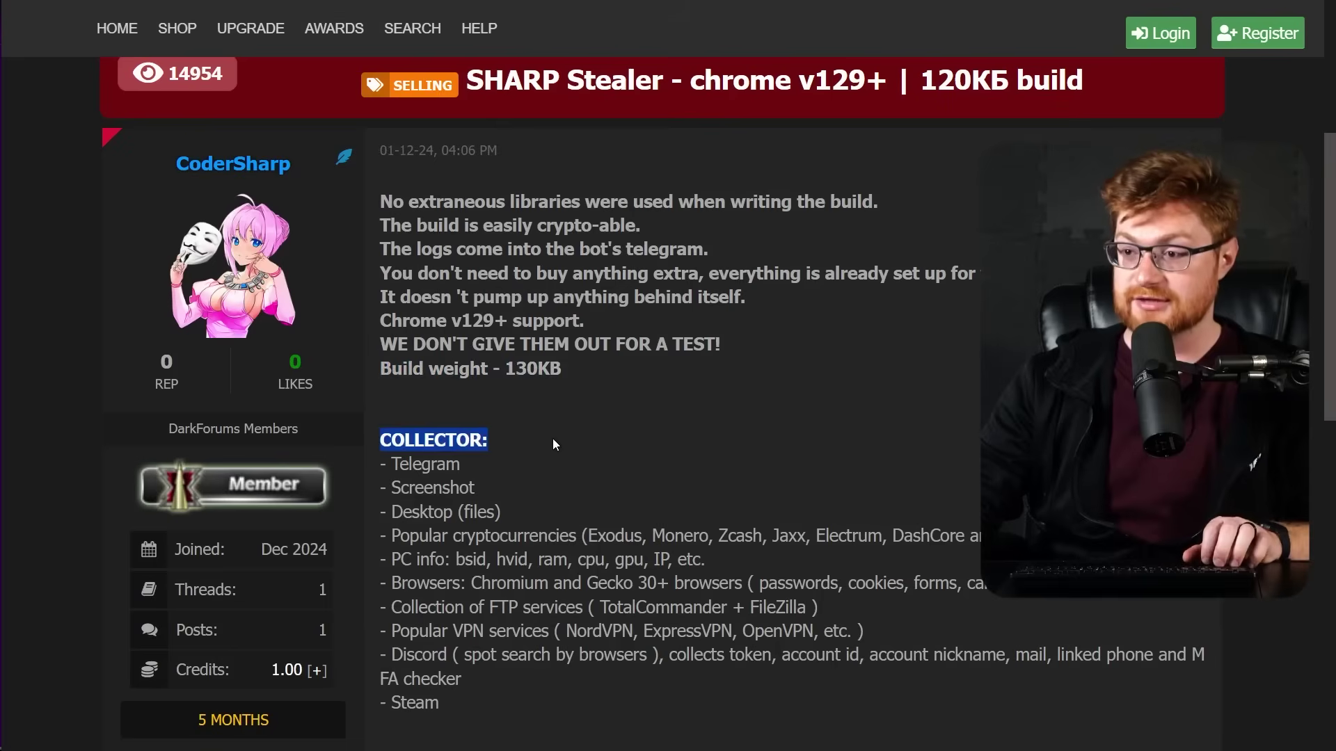
left_click(408, 471)
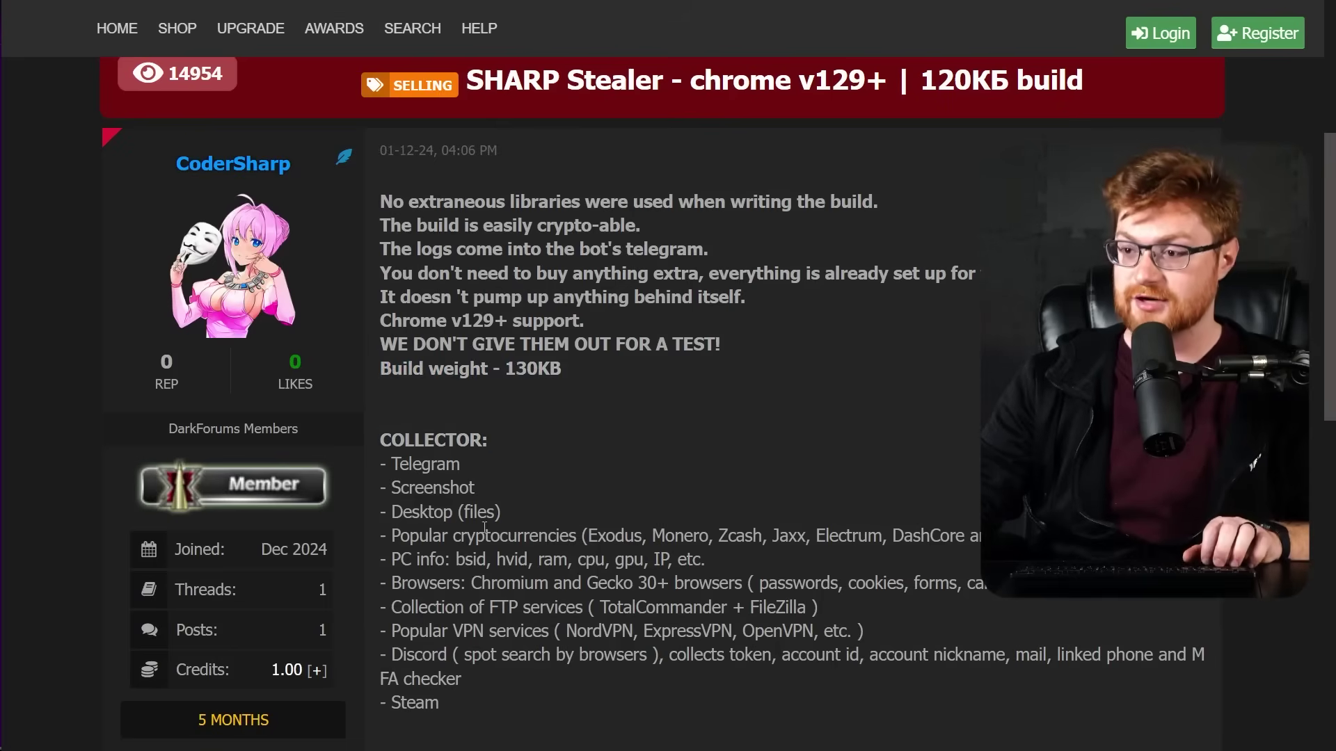
Scroll further down the post and highlight the SharpProject Telegram channel link.
scroll(770, 515, "down", 1)
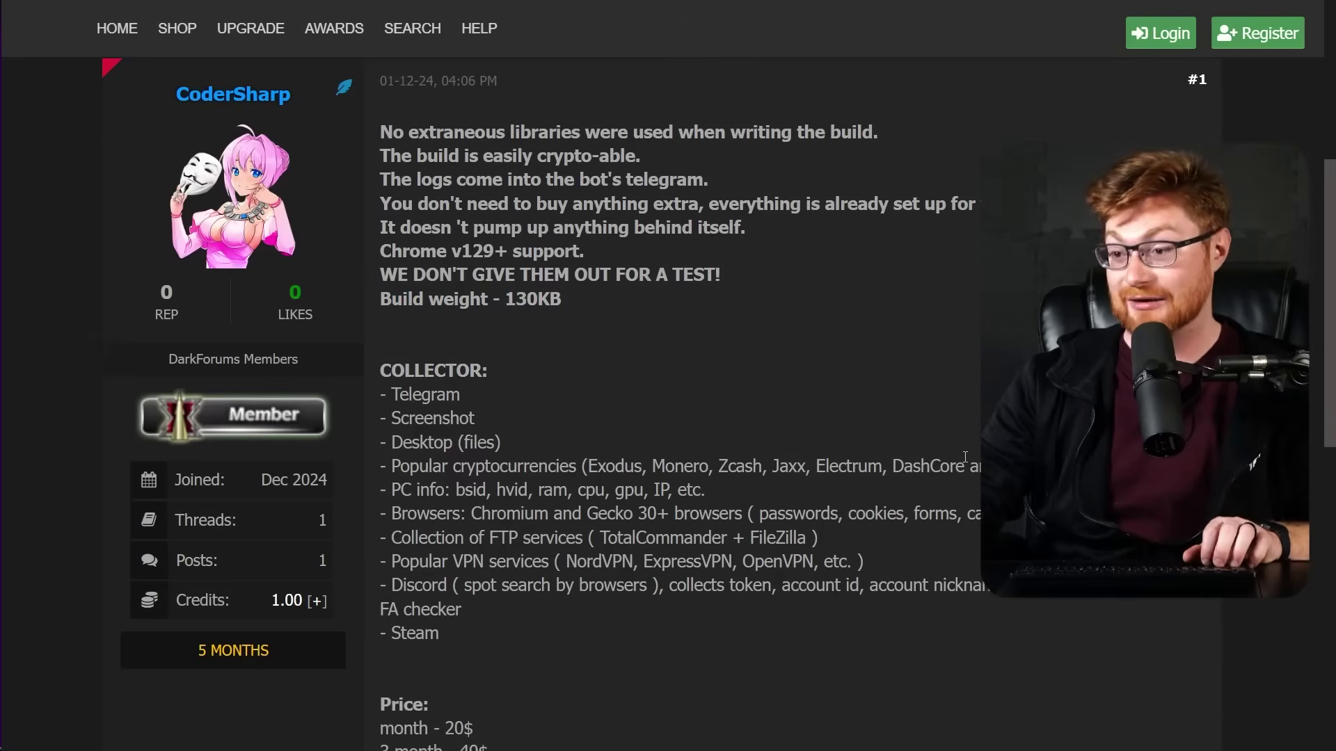
scroll(967, 455, "down", 2)
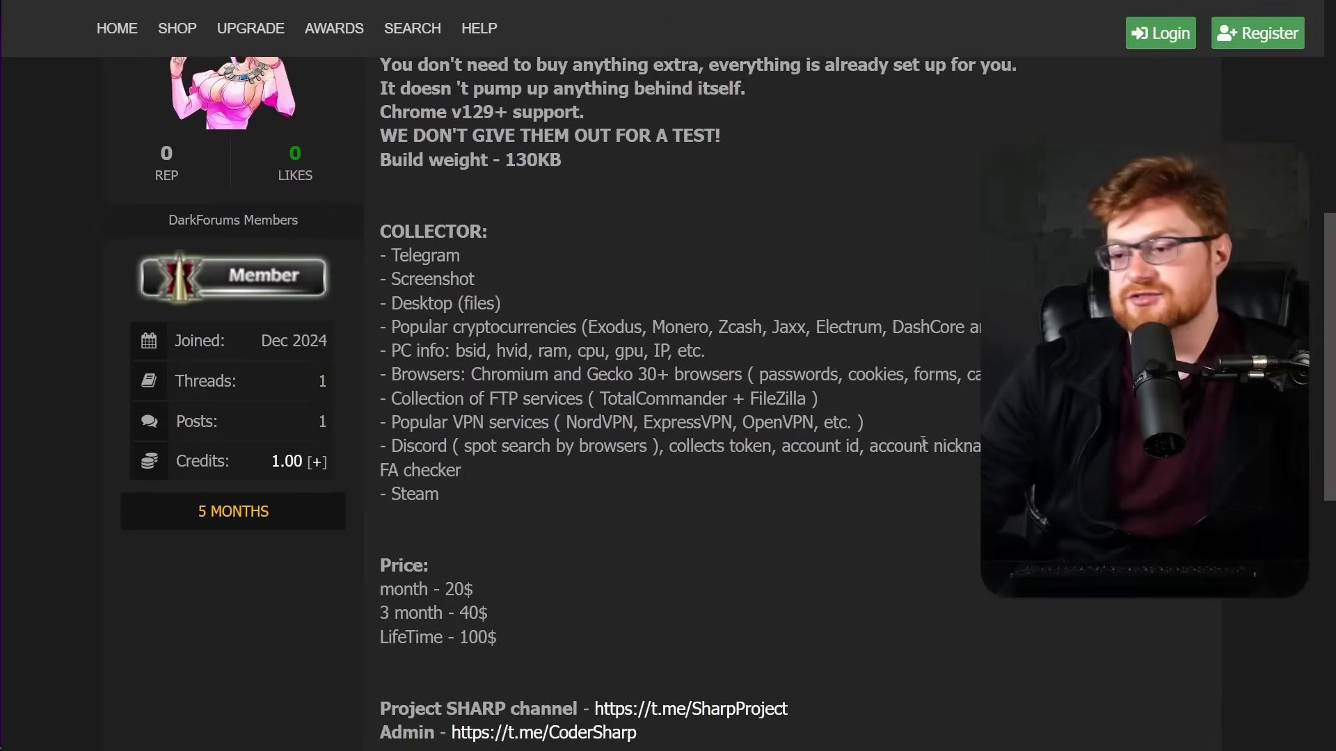
scroll(874, 474, "down", 1)
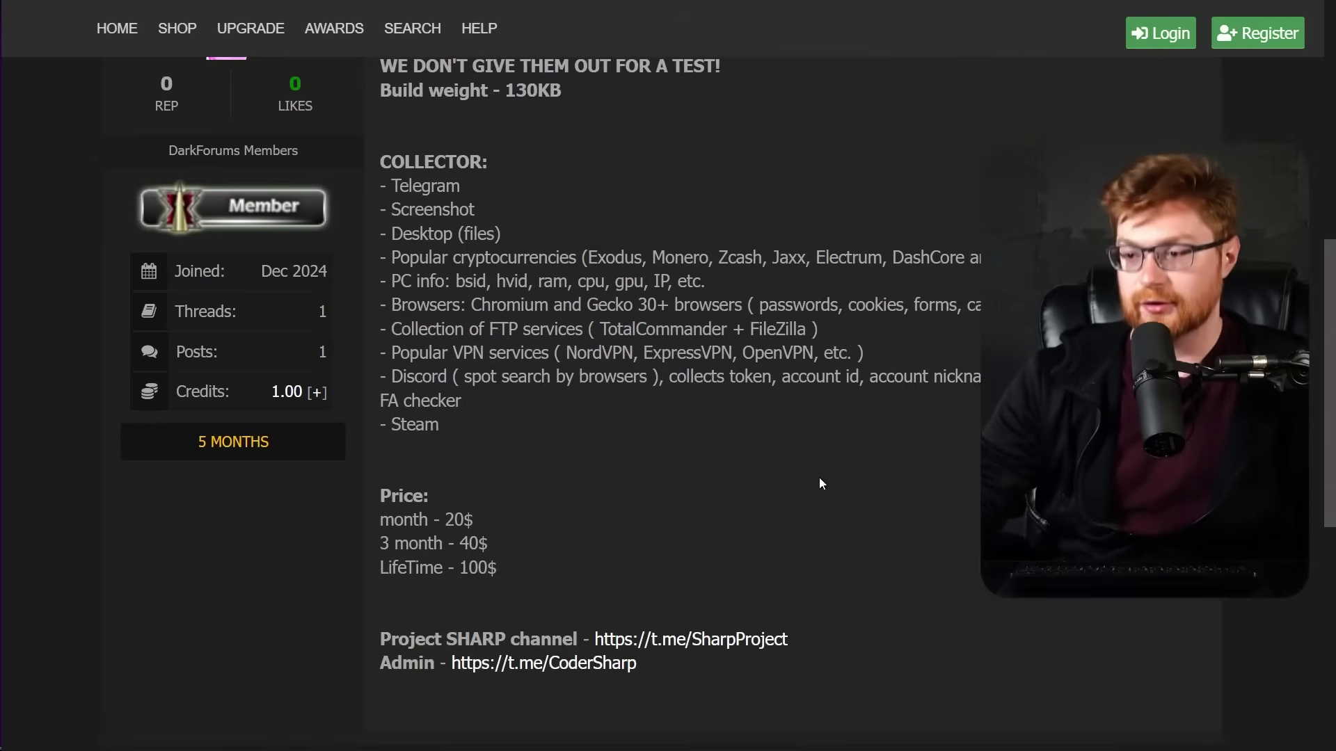
scroll(587, 498, "down", 1)
left_click_drag(123, 423, 584, 572)
left_click(874, 557)
left_click(674, 497)
Zoom out so the whole SHARP Stealer post fits on screen.
scroll(672, 522, "down", 1)
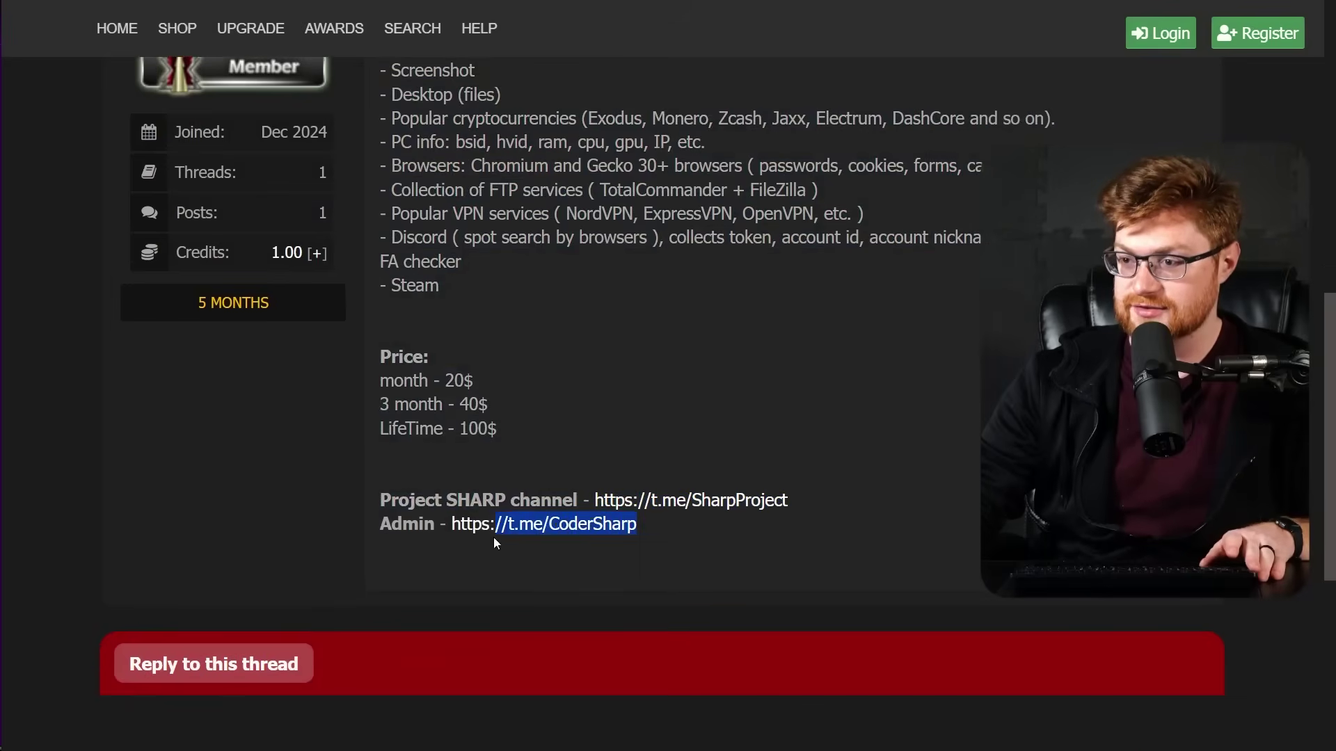
scroll(854, 544, "up", 2)
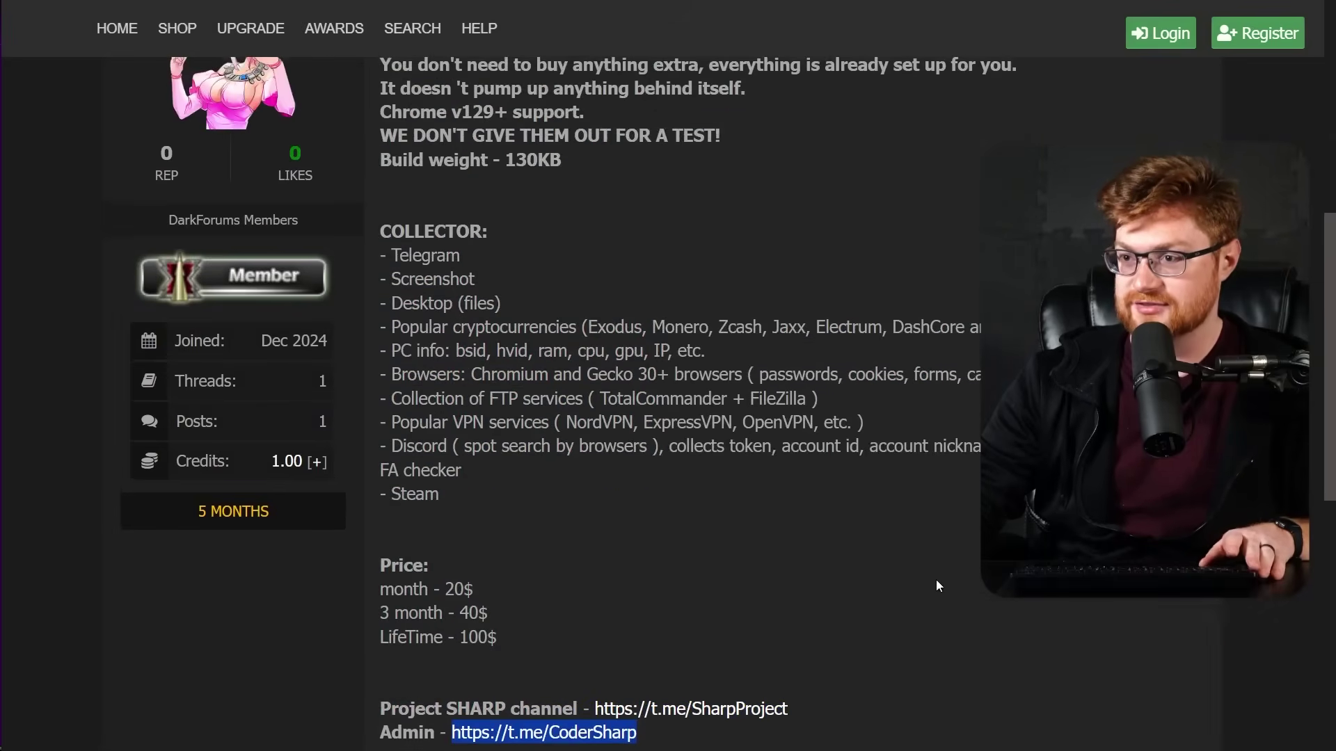
key("ctrl+minus")
key("ctrl+minus")
scroll(946, 583, "up", 3)
Screenshot the post and send it to the seller captioned 'were you still selling sharp stealer??'.
key("super+shift+s")
left_click_drag(92, 31, 1251, 723)
type("were you still ")
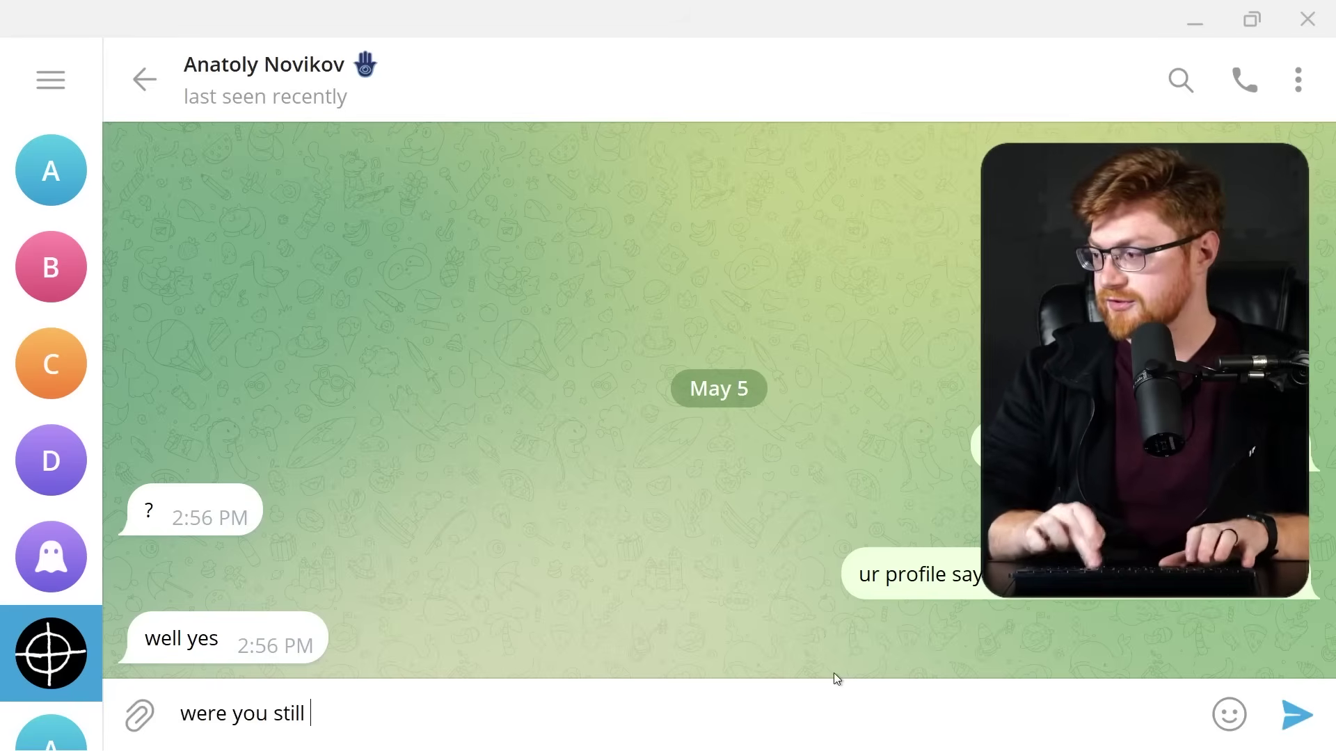
type("selling sharp")
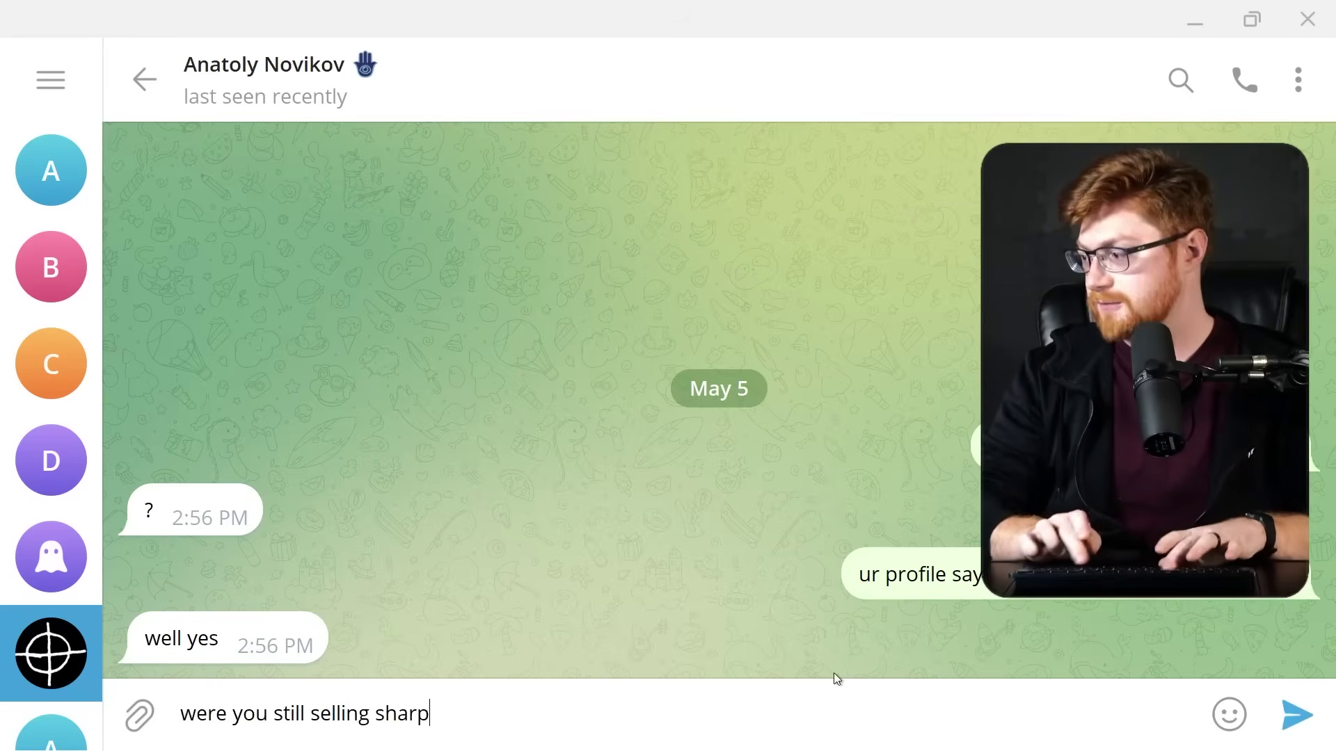
type(" stealer??")
key("ctrl+v")
left_click(904, 717)
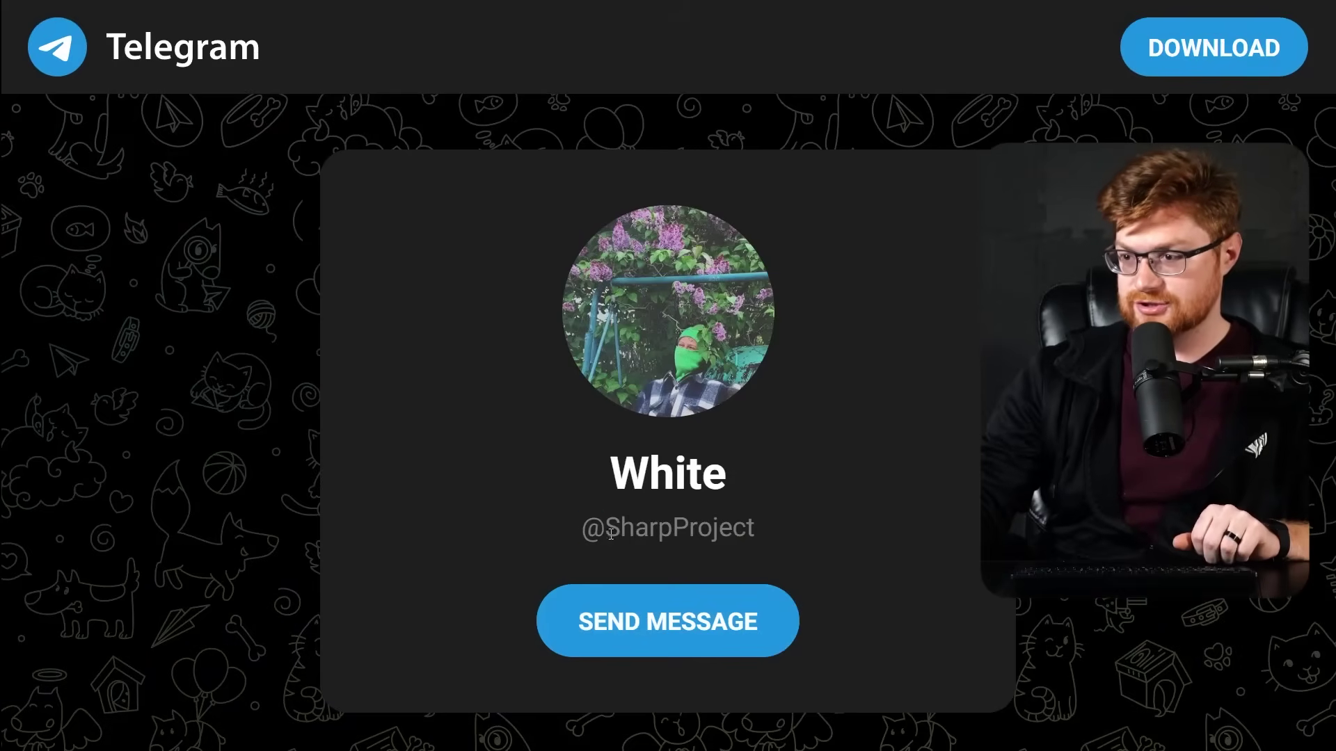
Open a direct chat with the SHARP Stealer seller from the SharpProject page.
left_click_drag(646, 534, 817, 537)
left_click(702, 470)
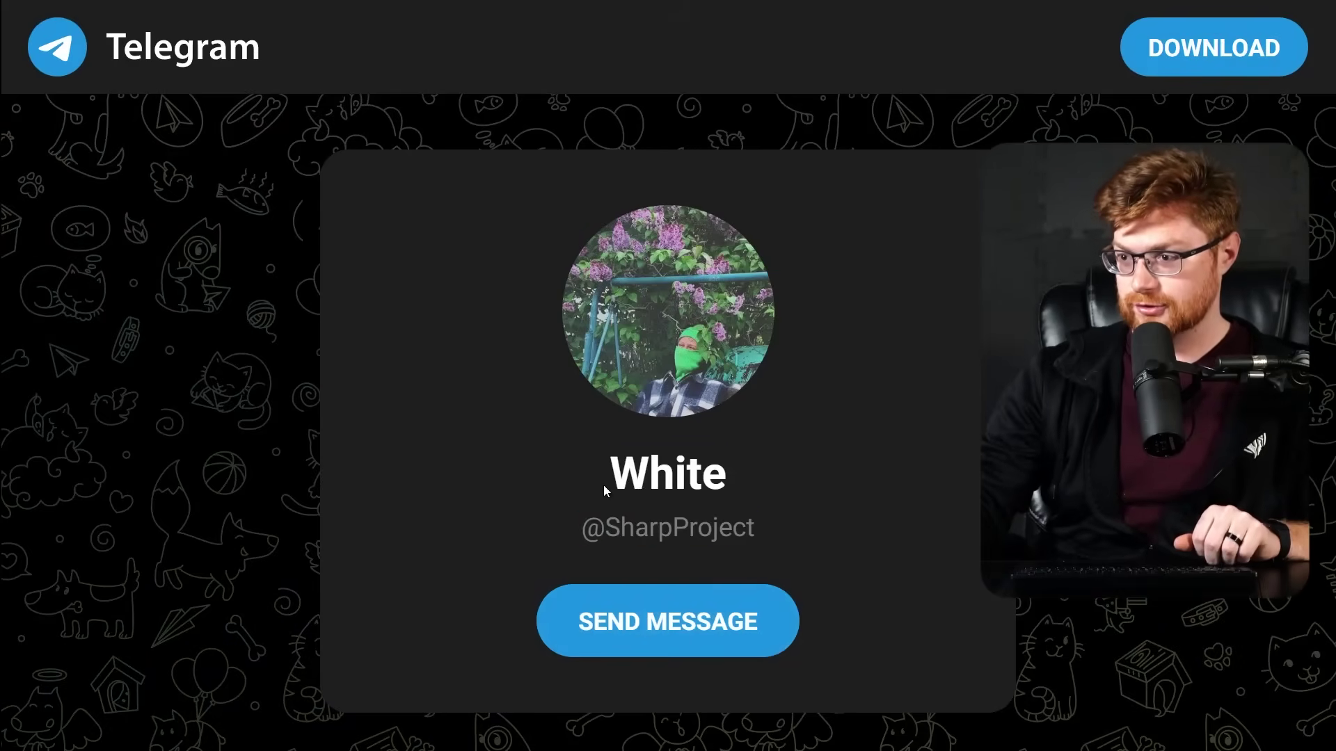
left_click_drag(611, 484, 850, 481)
left_click(850, 481)
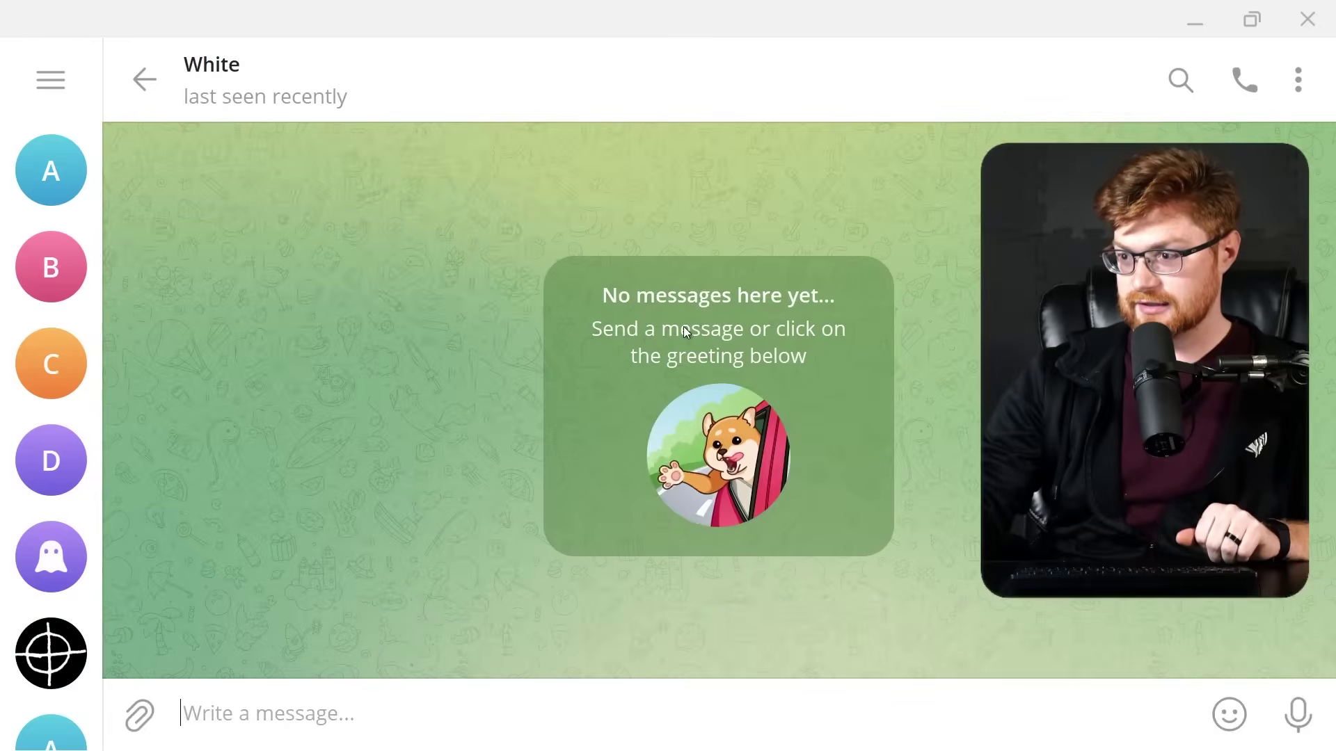
Browse the seller's three profile photos, then send a '?' follow-up.
left_click(210, 65)
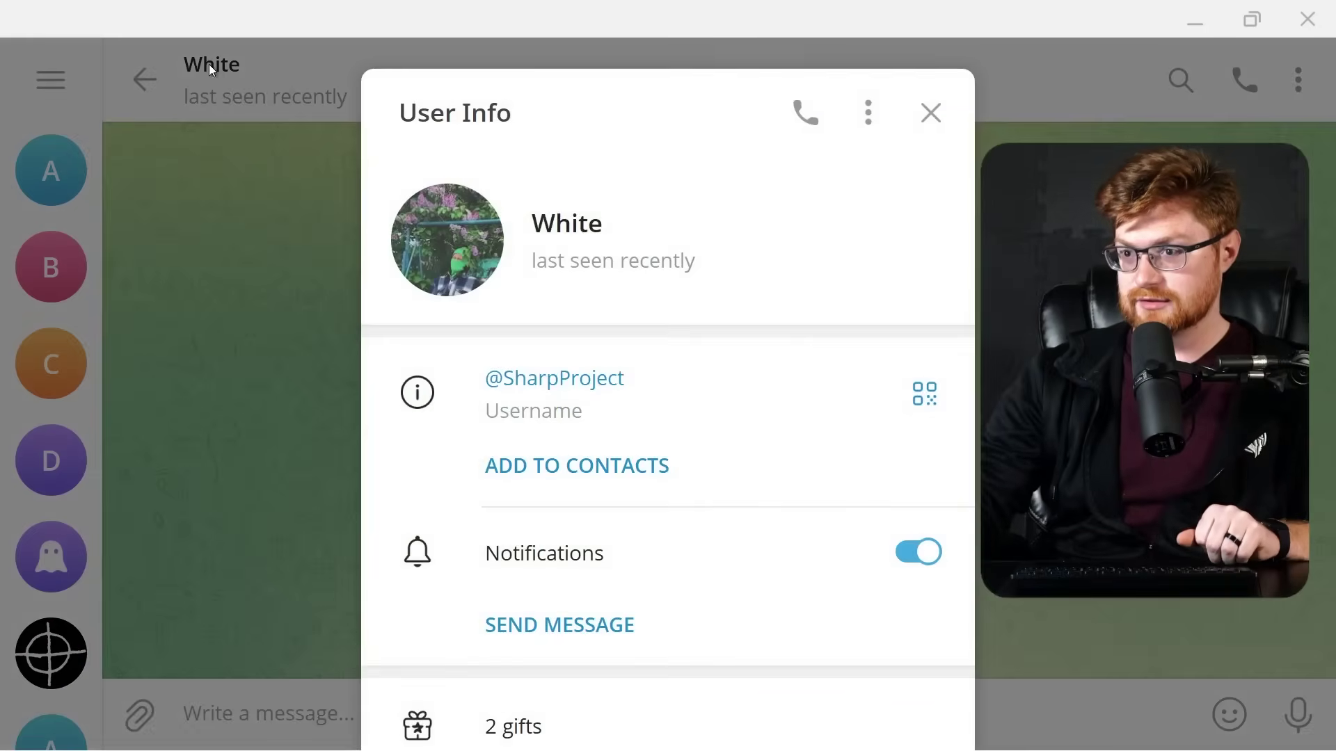
scroll(610, 394, "down", 3)
scroll(611, 394, "up", 3)
left_click(458, 239)
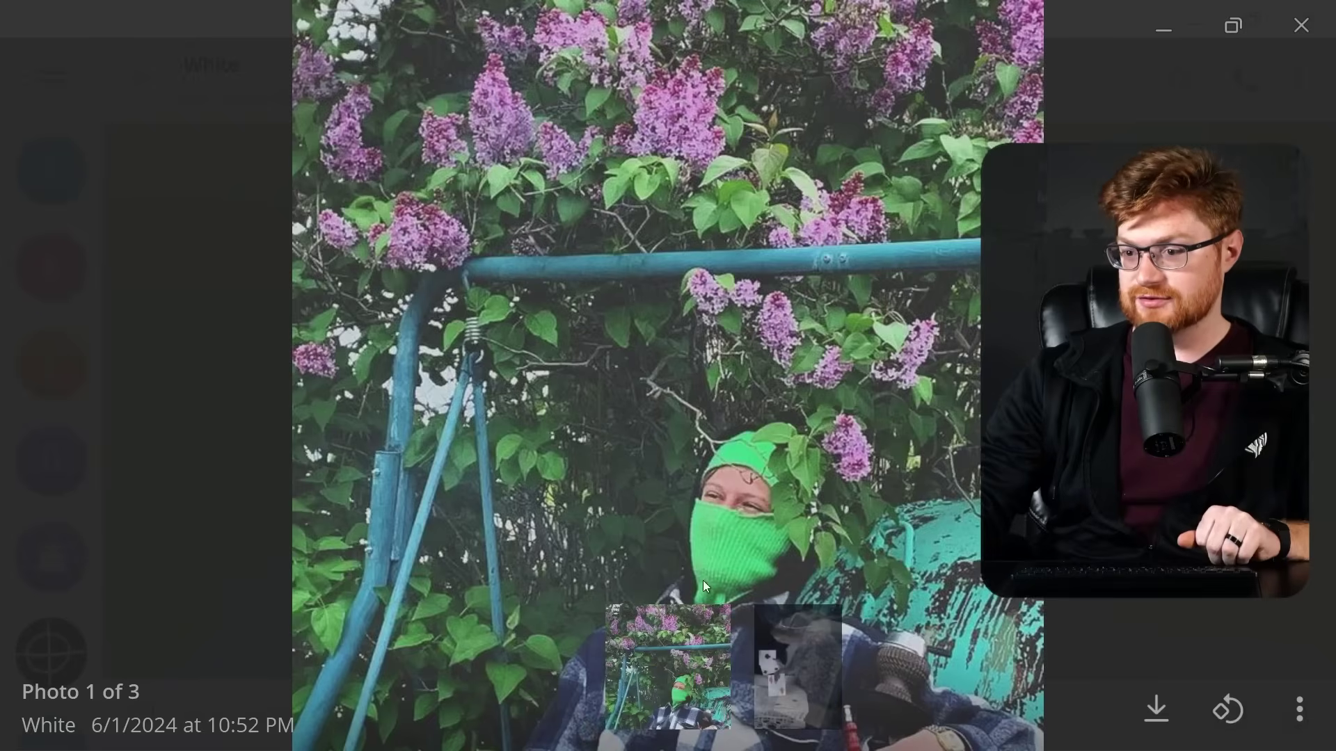
left_click(765, 626)
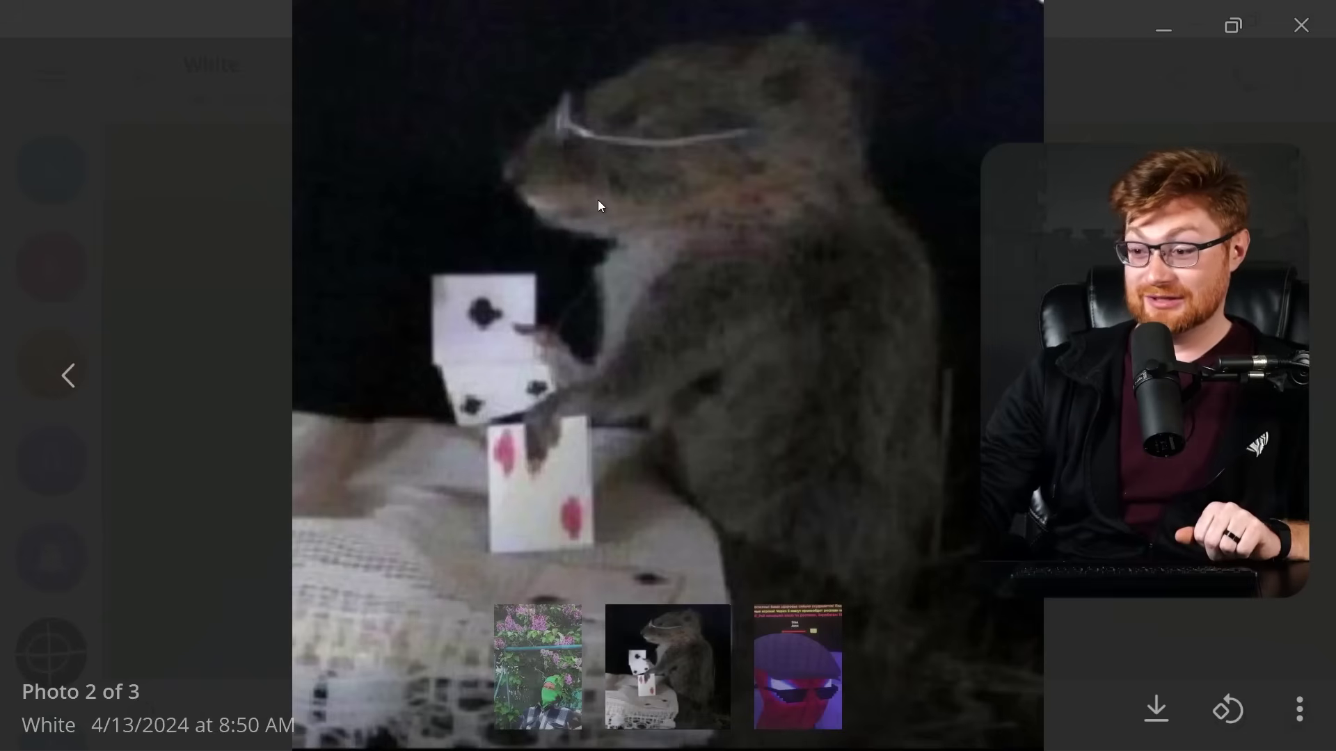
key("Right")
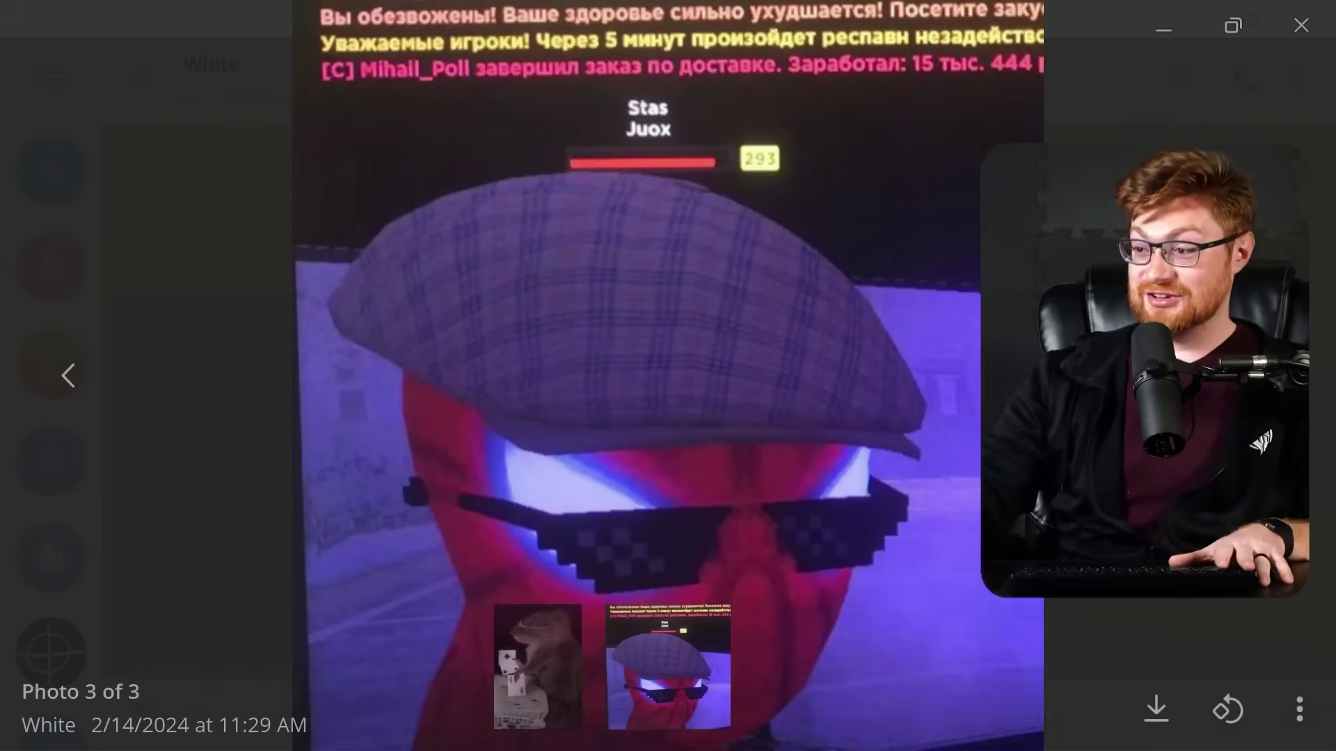
left_click(381, 690)
key("Return")
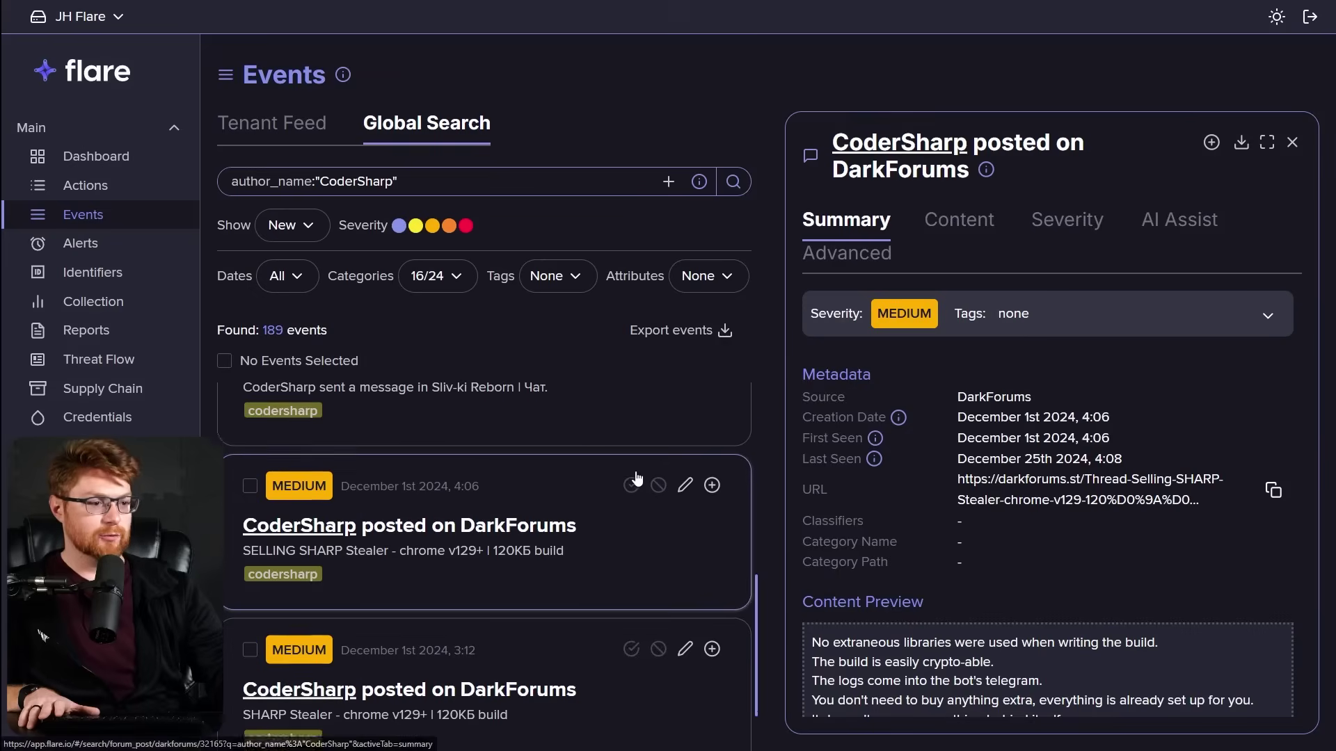
scroll(637, 478, "down", 1)
scroll(637, 478, "down", 1)
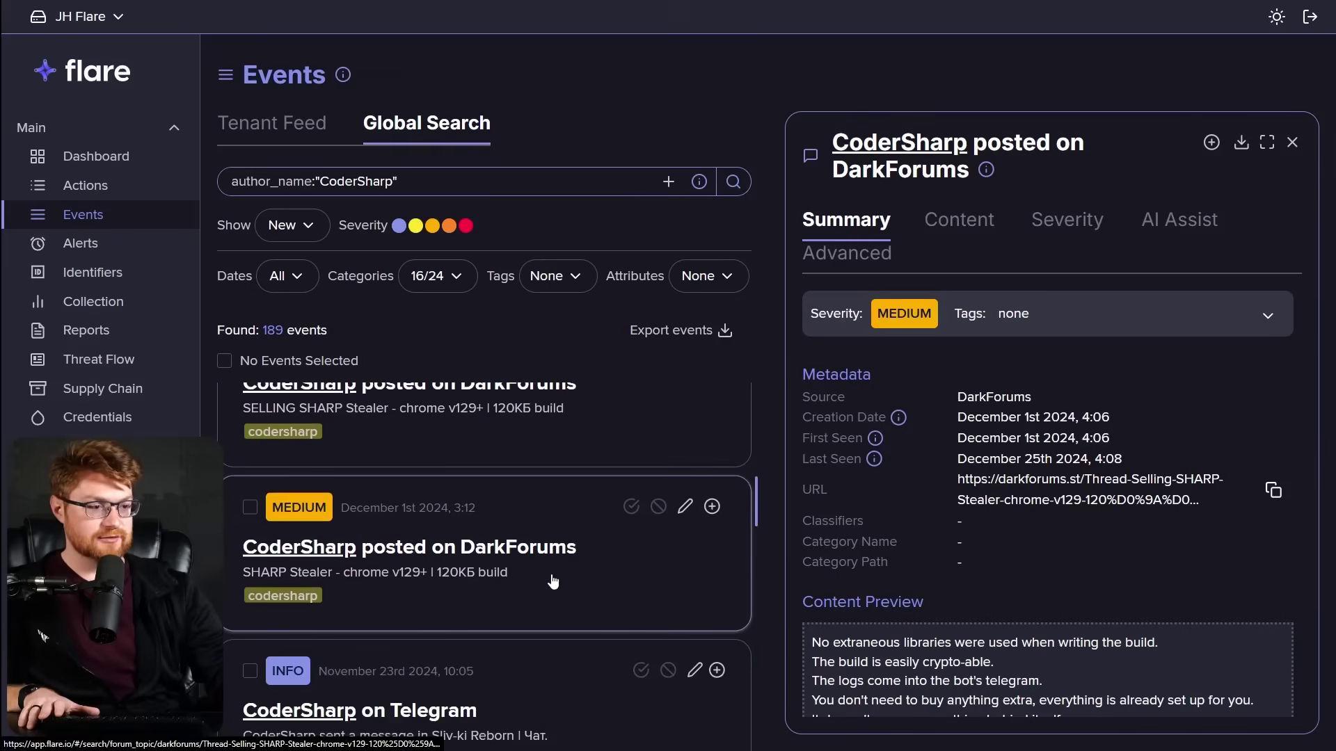
left_click(573, 544)
scroll(577, 588, "down", 4)
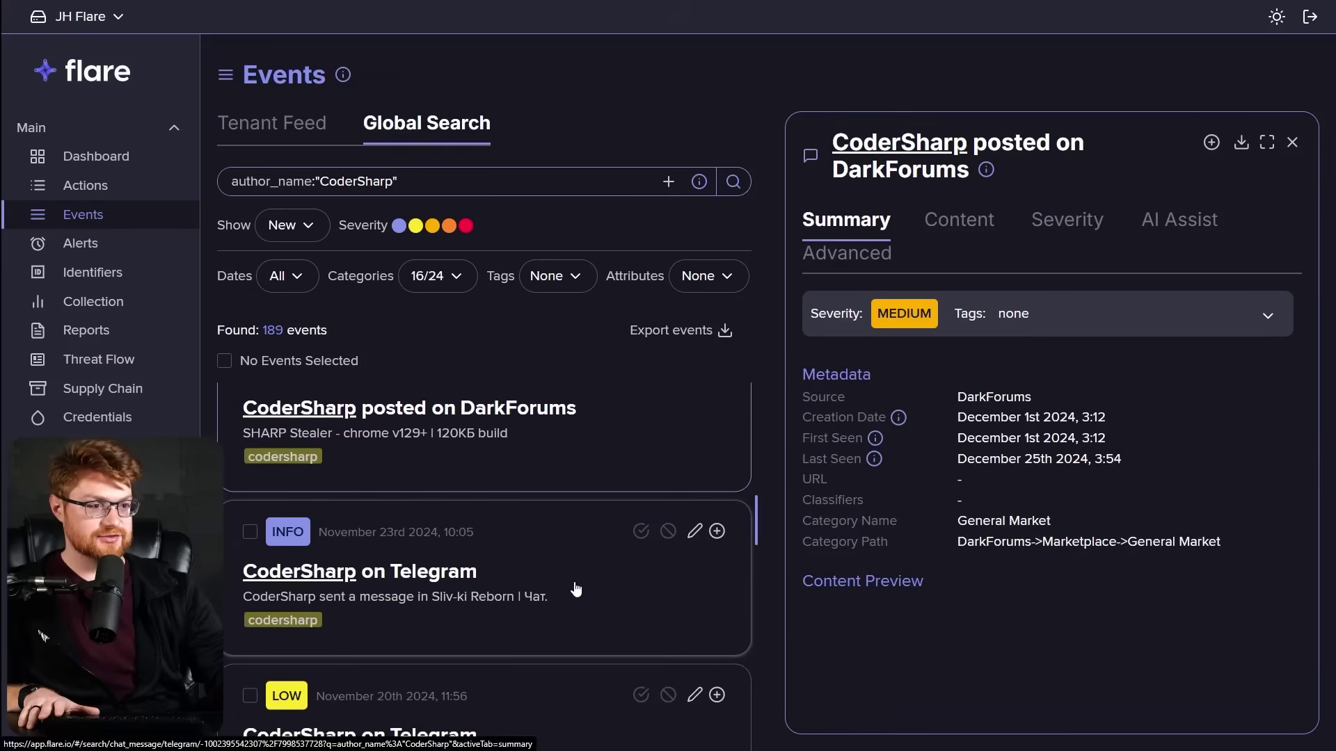
left_click(529, 592)
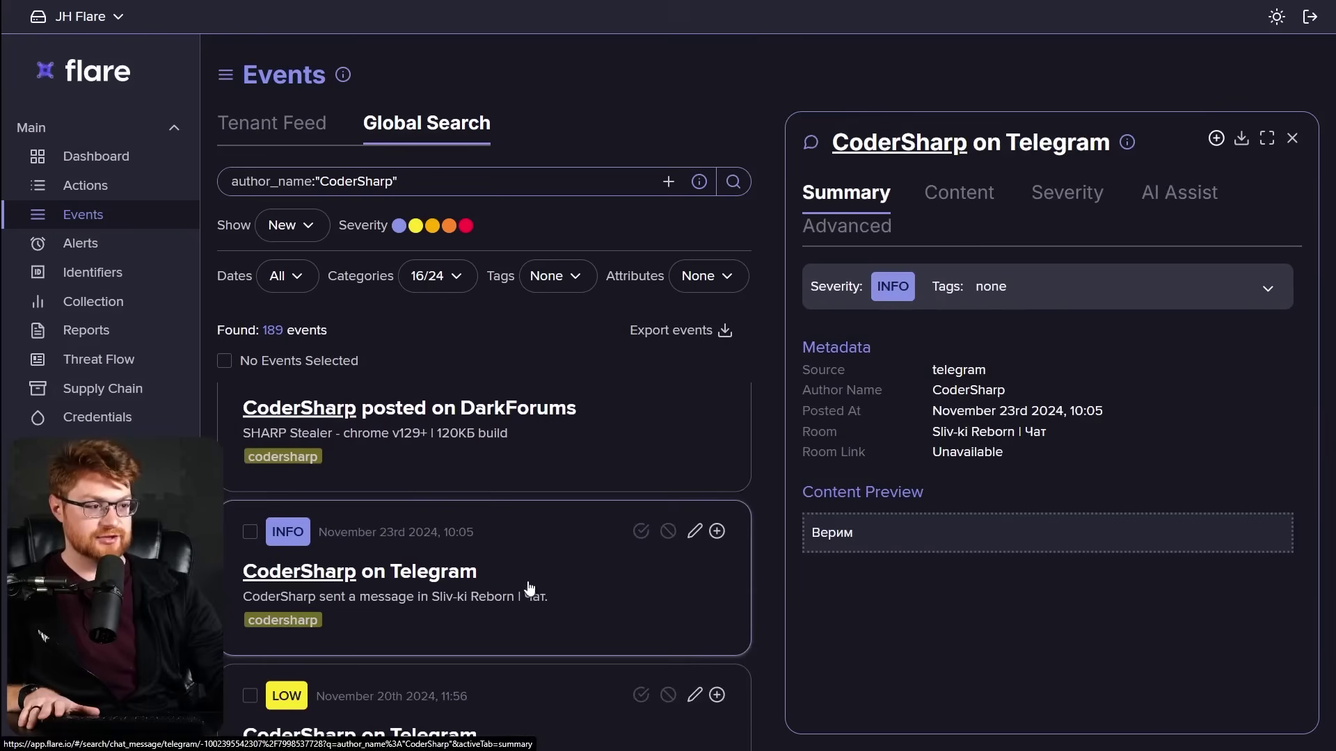
scroll(540, 555, "down", 2)
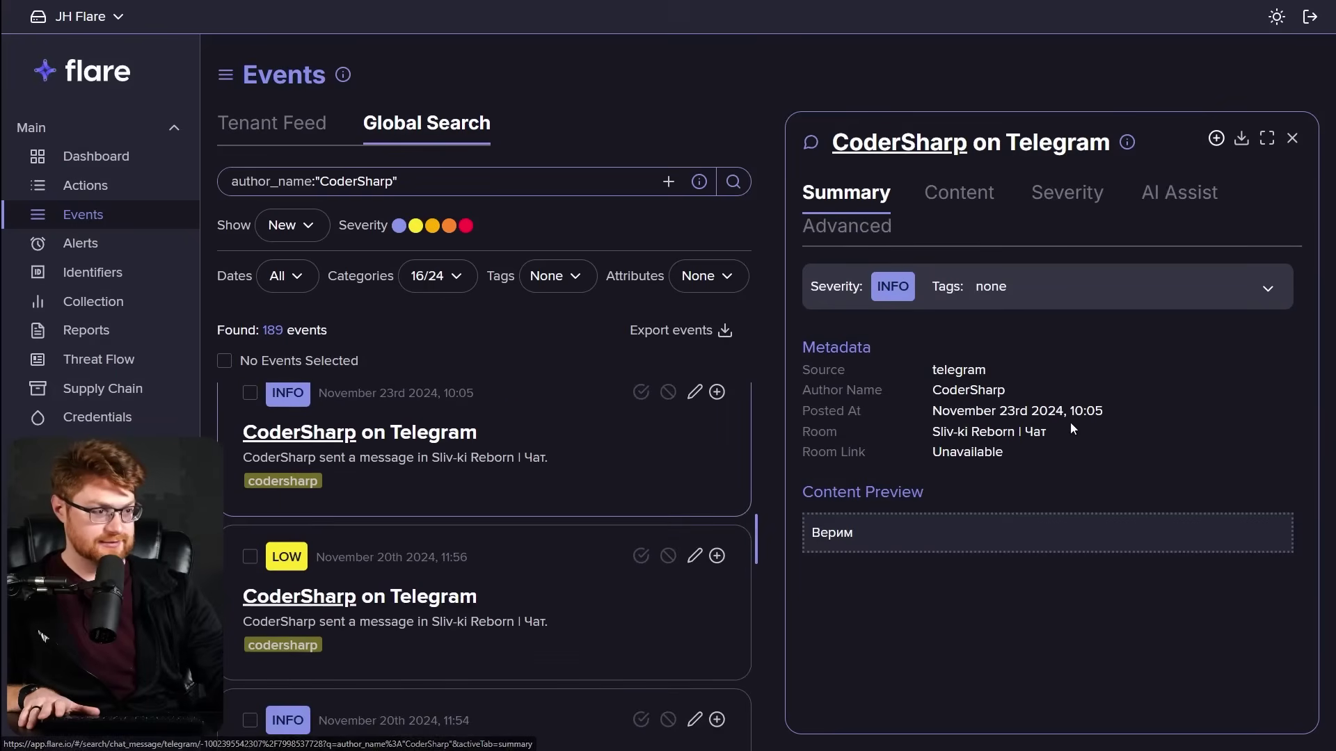
left_click_drag(1076, 424, 932, 431)
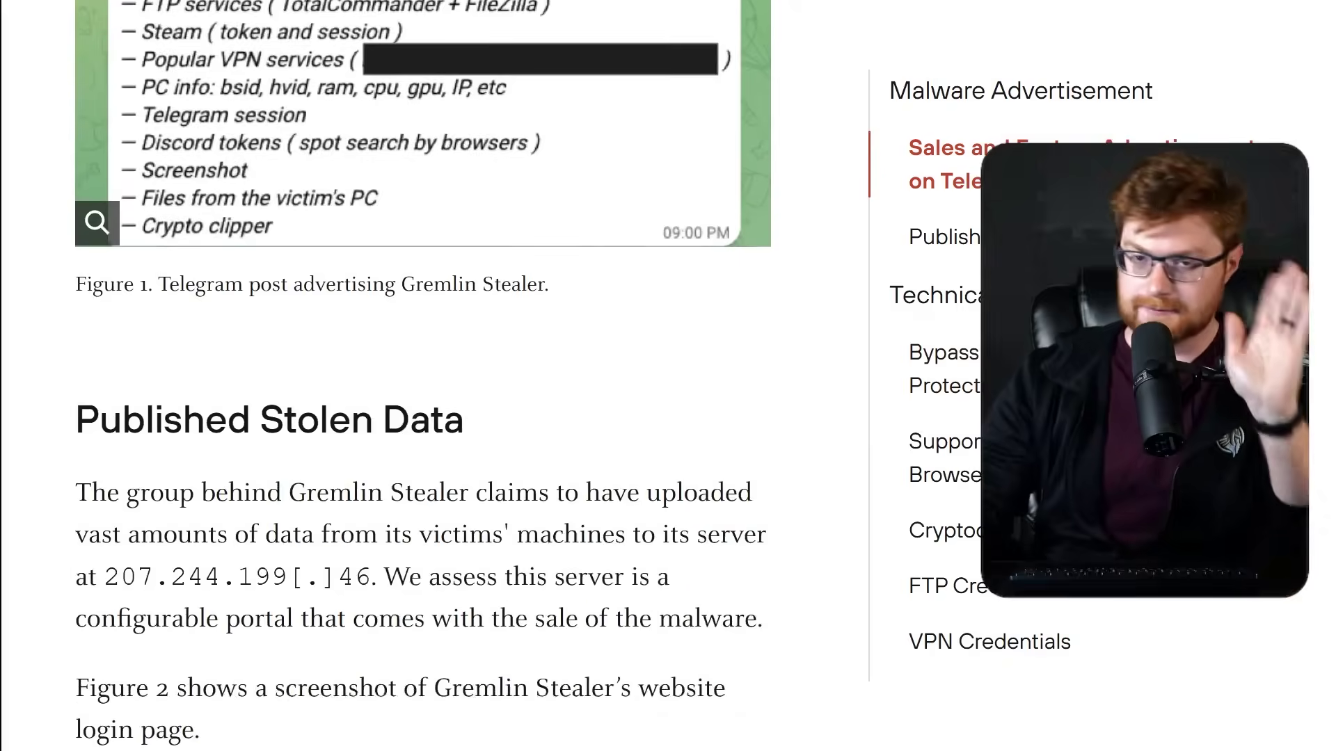
Highlight the uploaded-victim-data claim and server IP 207.244.199[.]46, then scroll to Figure 2.
scroll(216, 346, "down", 3)
left_click_drag(69, 260, 785, 325)
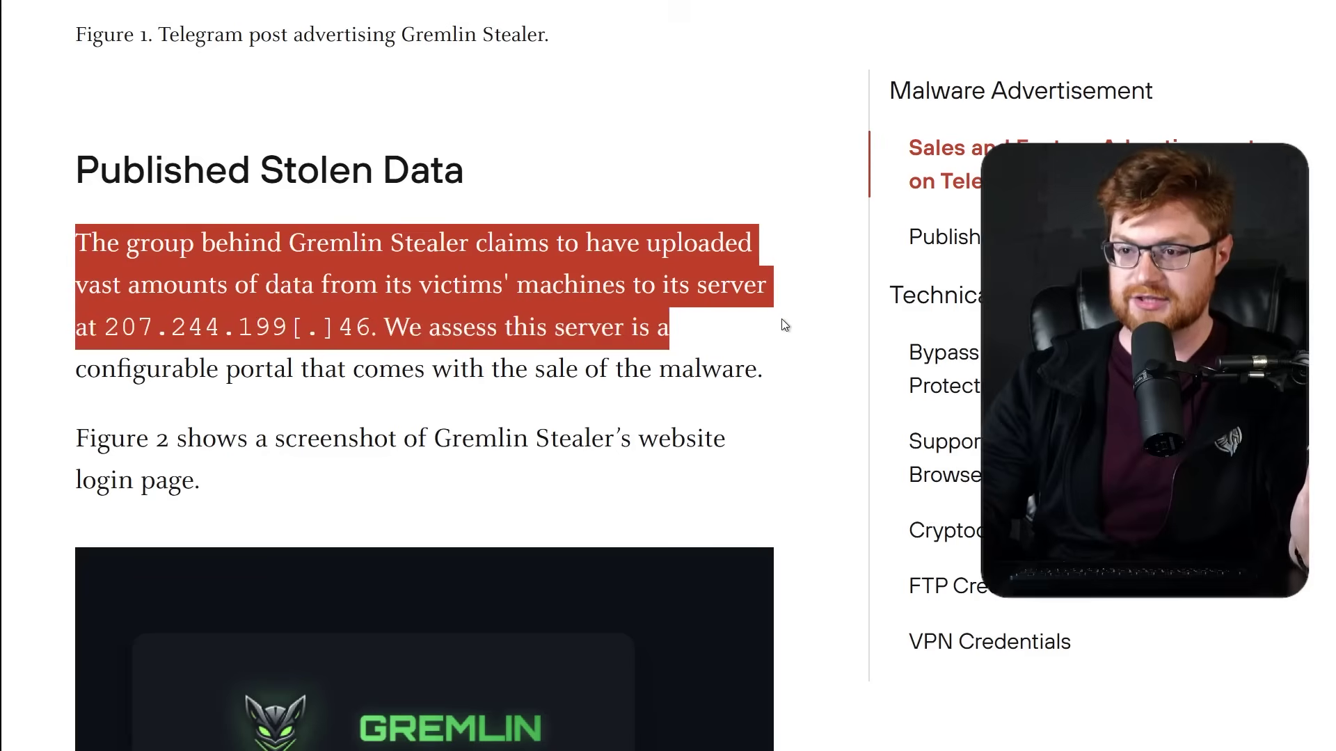
left_click(242, 335)
left_click_drag(110, 329, 319, 327)
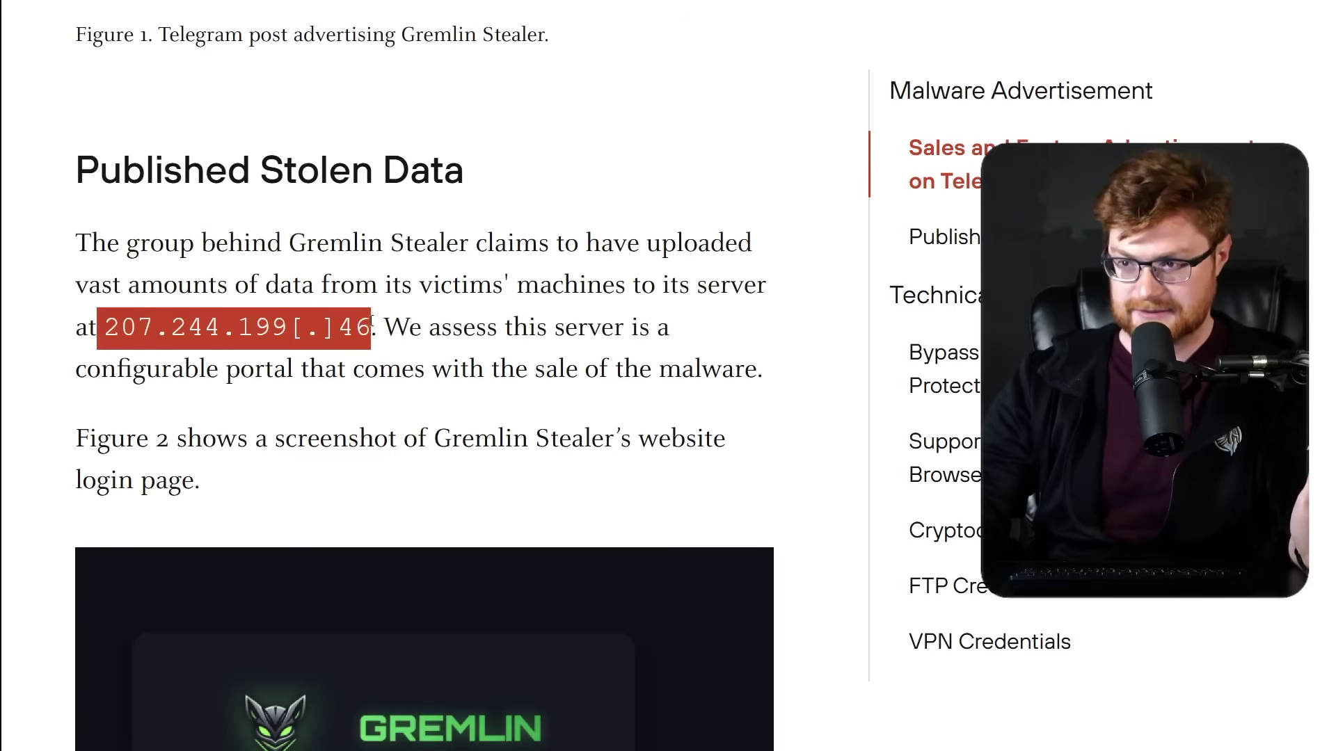
left_click_drag(409, 327, 648, 324)
left_click_drag(784, 346, 824, 376)
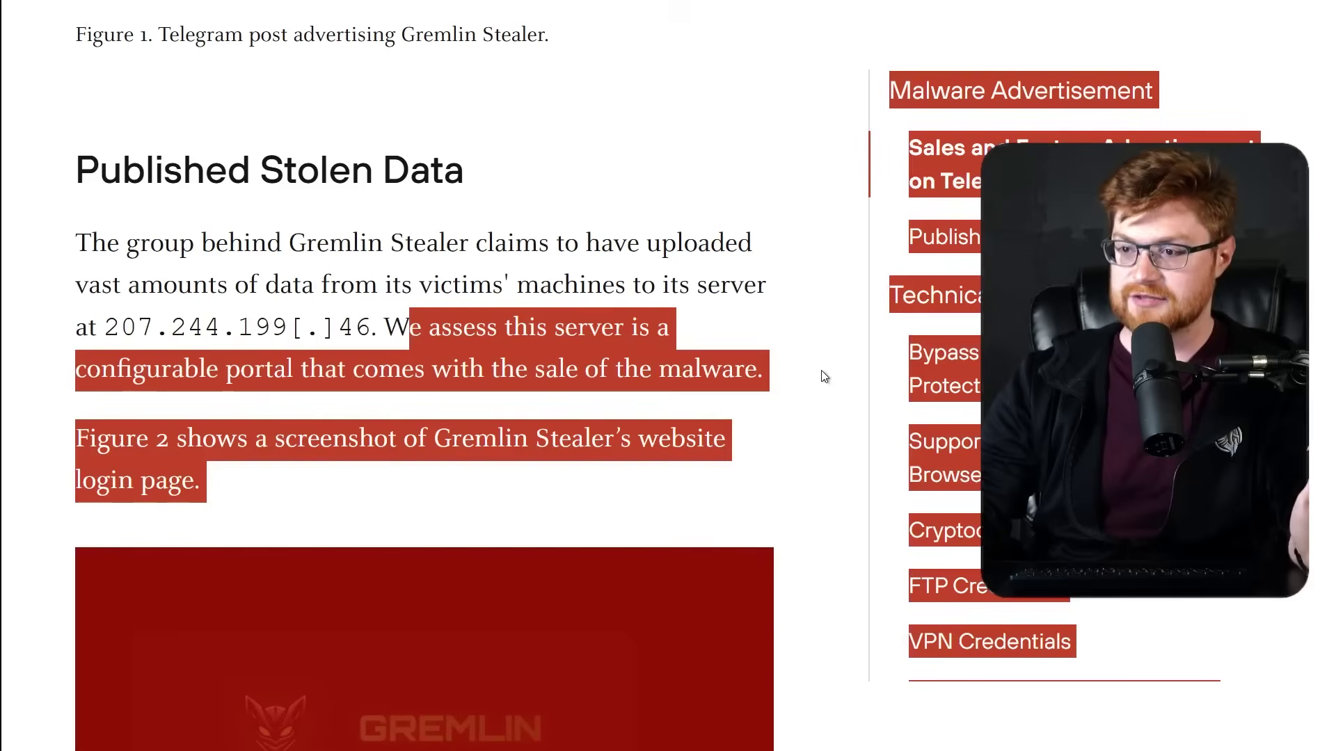
left_click(823, 375)
scroll(826, 435, "down", 3)
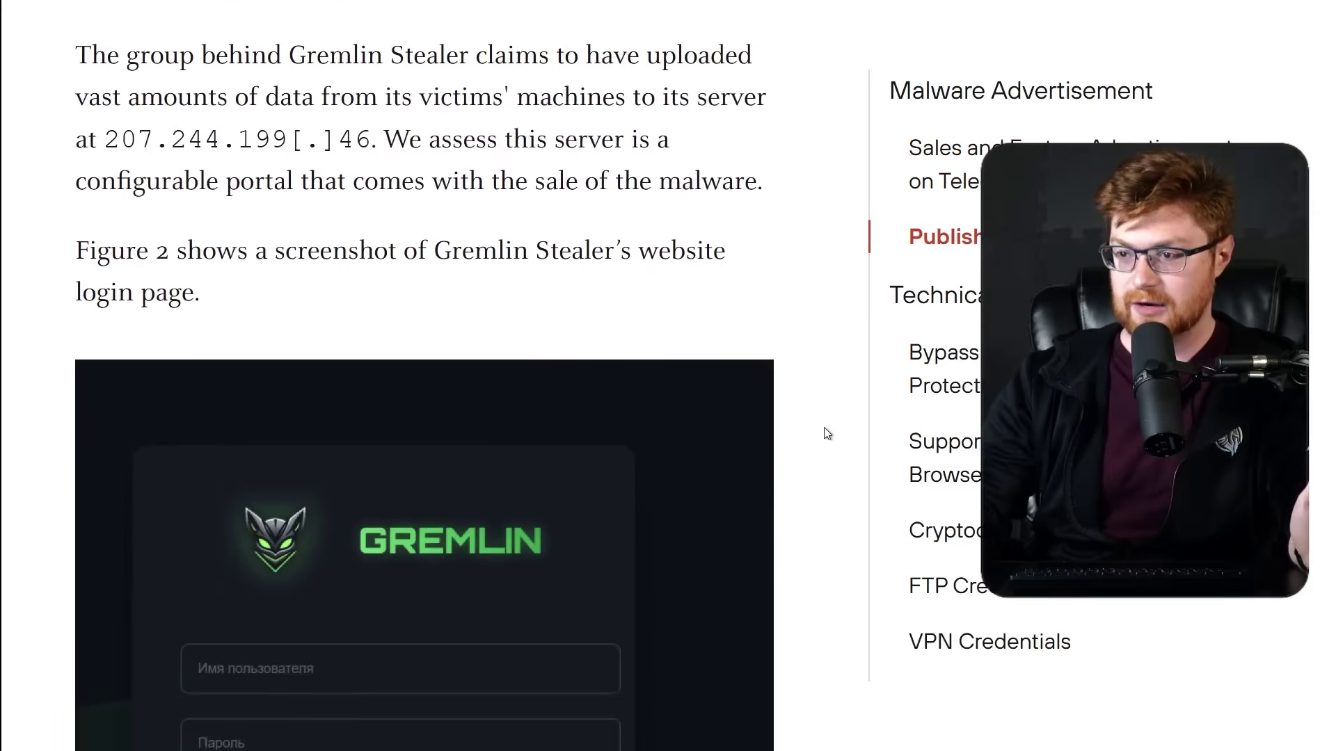
scroll(827, 434, "down", 2)
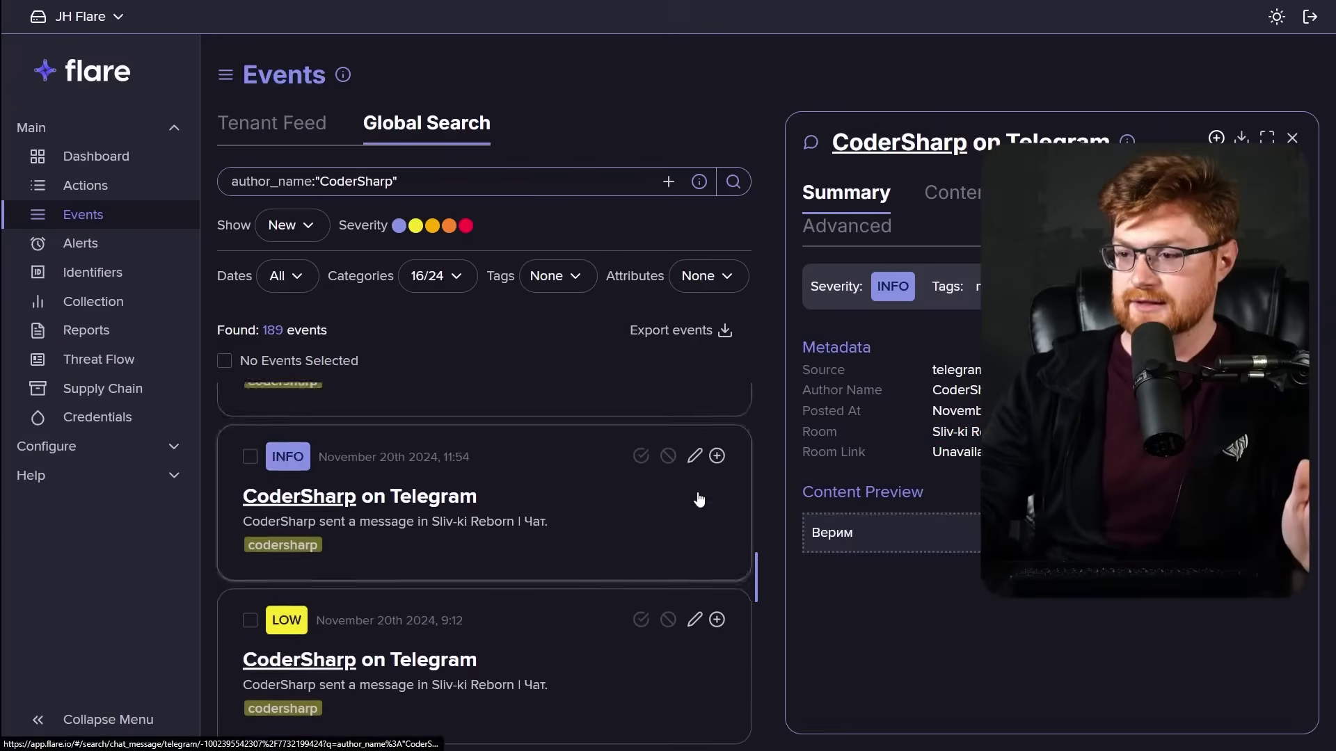
Scroll to the Gremlin stealer sales message and open its attached screenshots.
scroll(699, 499, "down", 4)
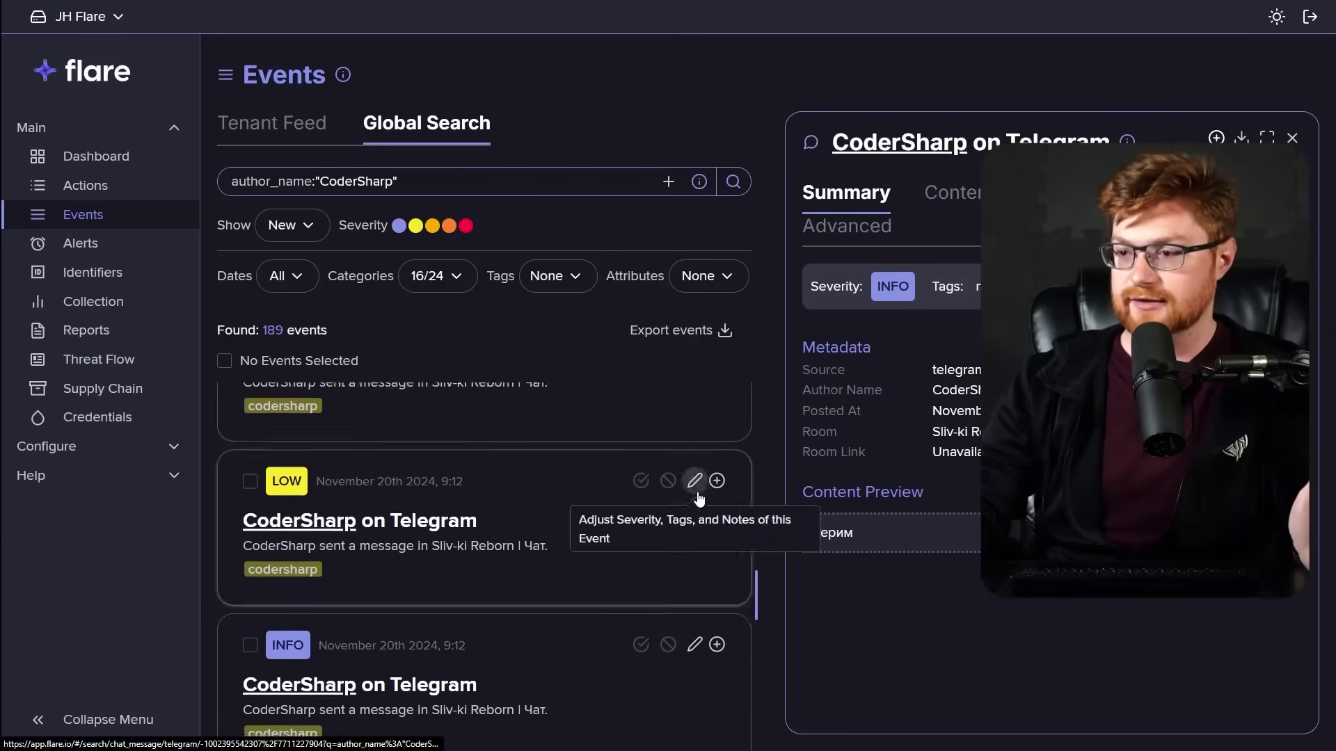
scroll(647, 508, "down", 10)
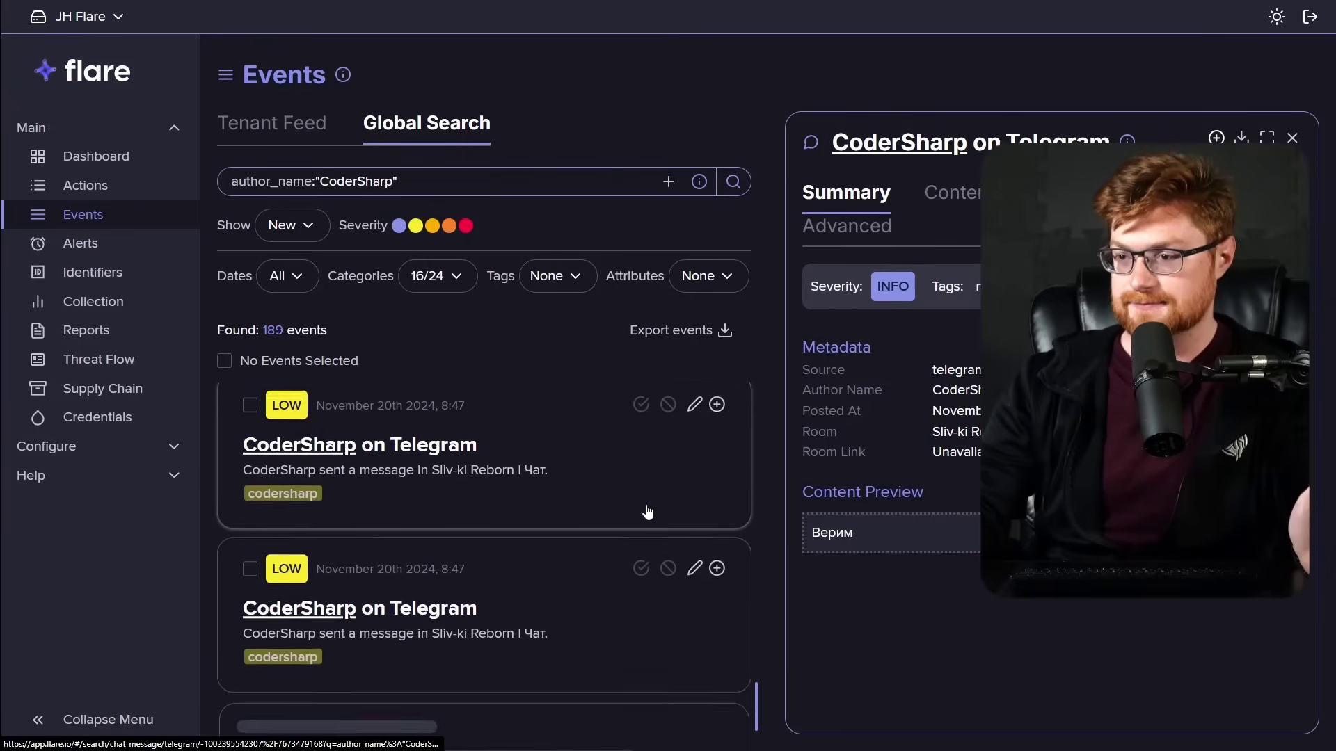
scroll(647, 511, "down", 3)
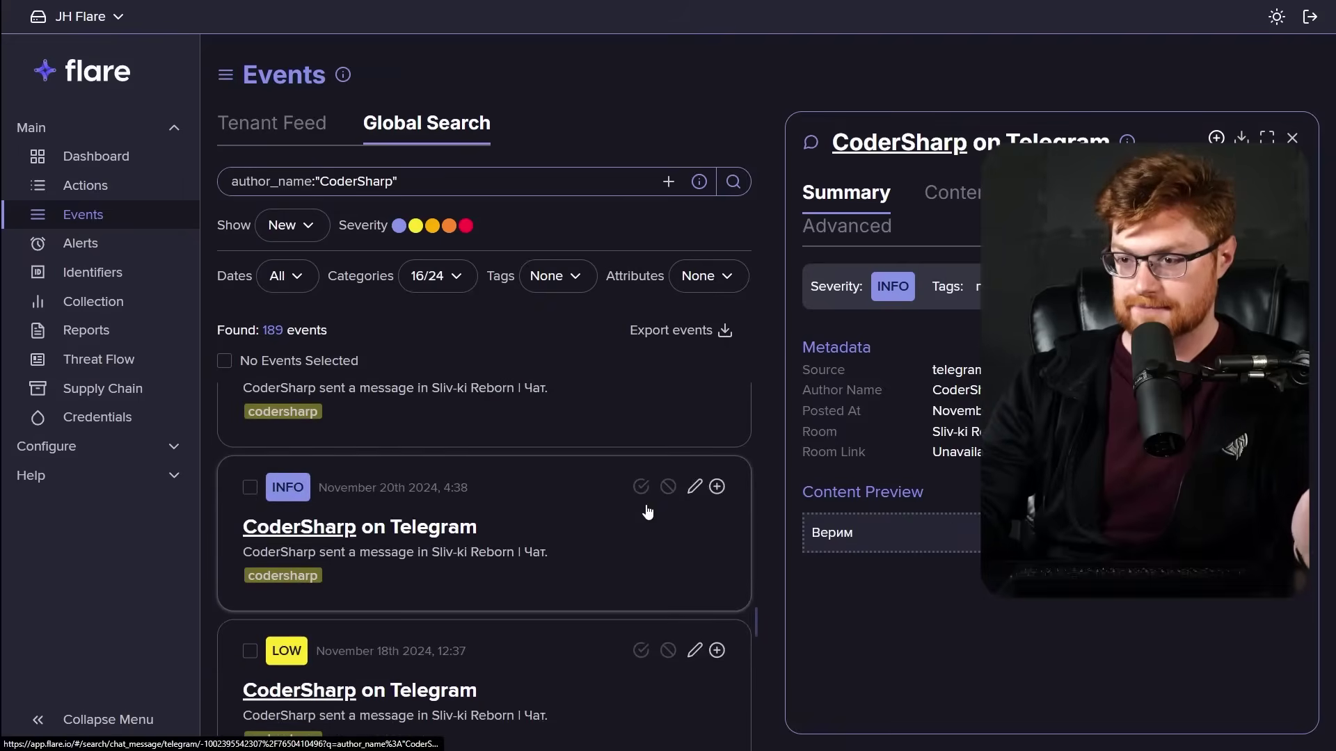
scroll(647, 512, "down", 5)
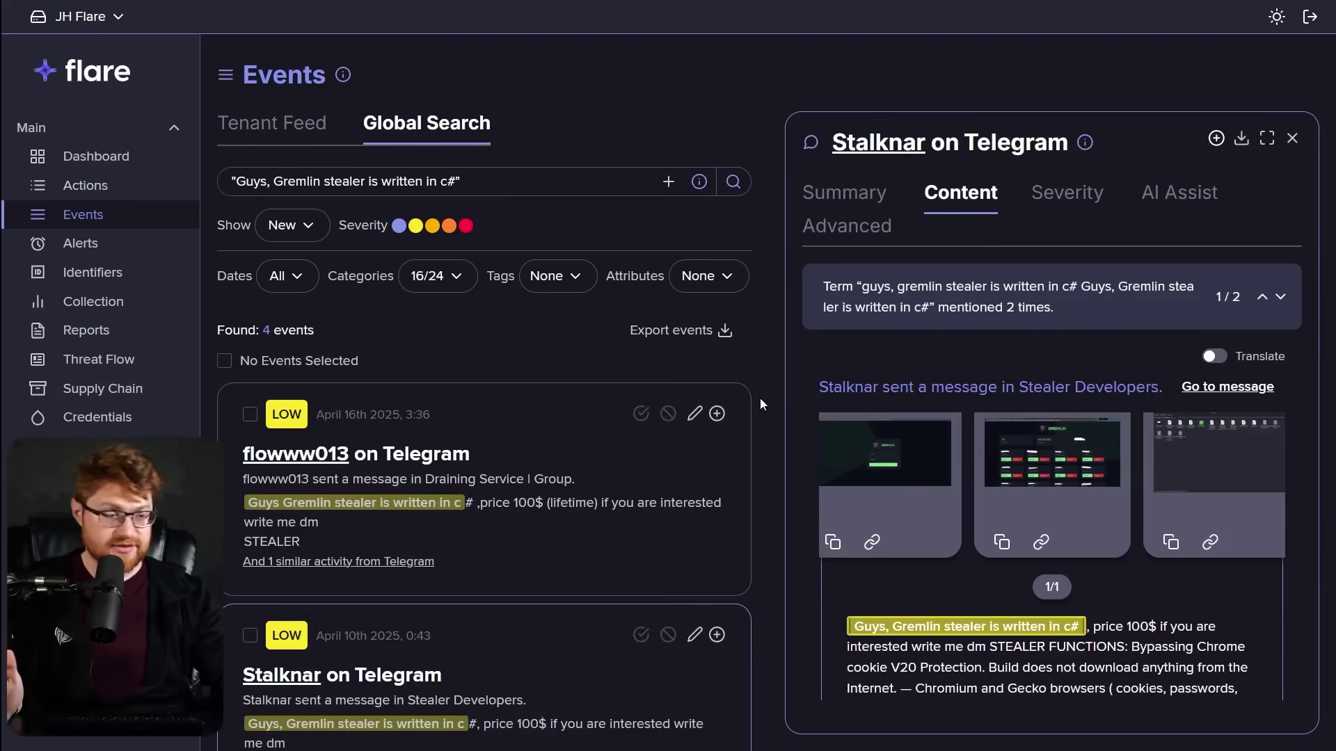
scroll(612, 525, "down", 1)
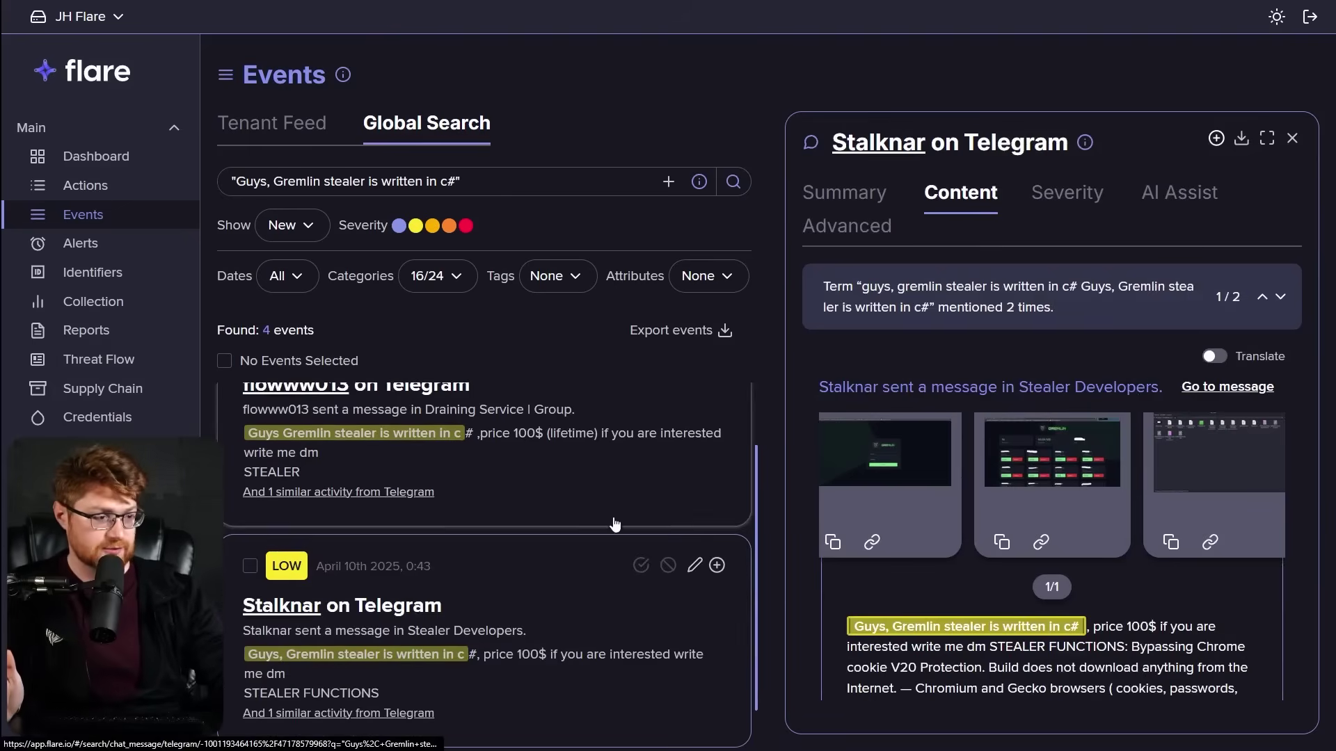
left_click(888, 445)
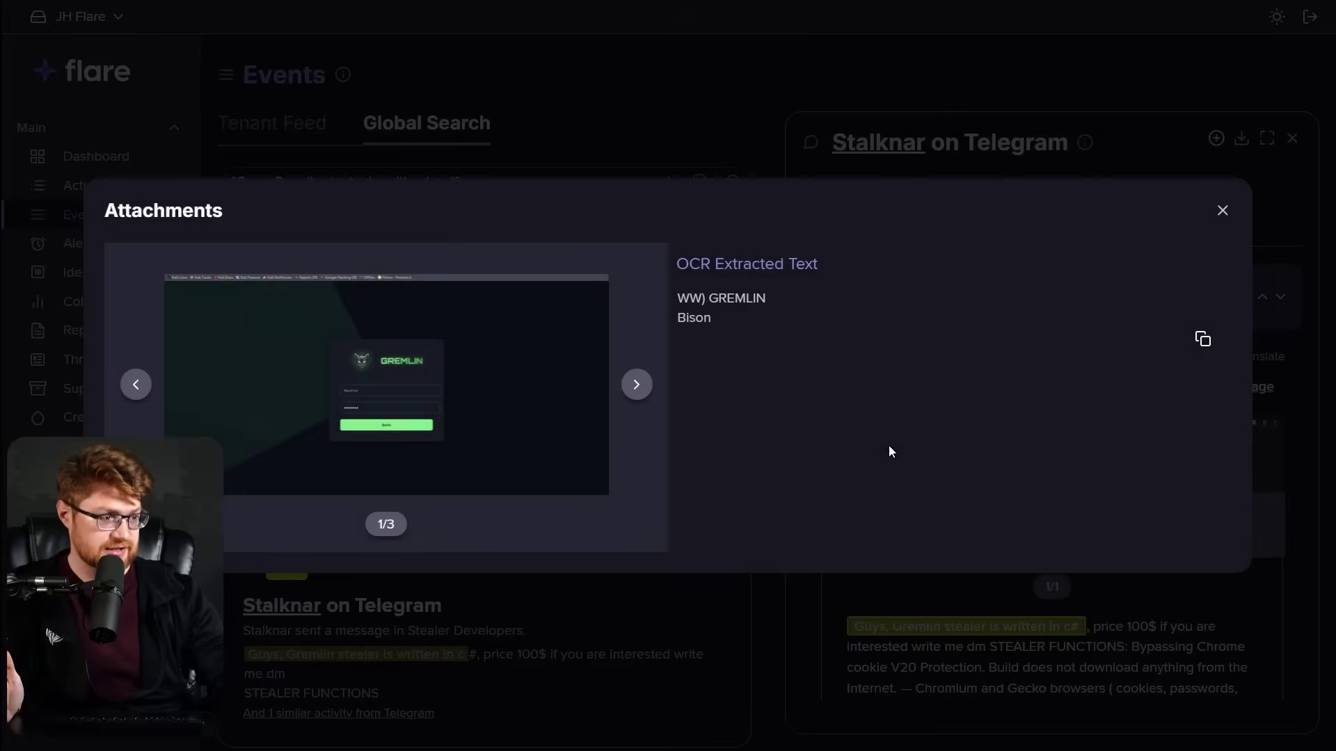
right_click(460, 385)
key("Escape")
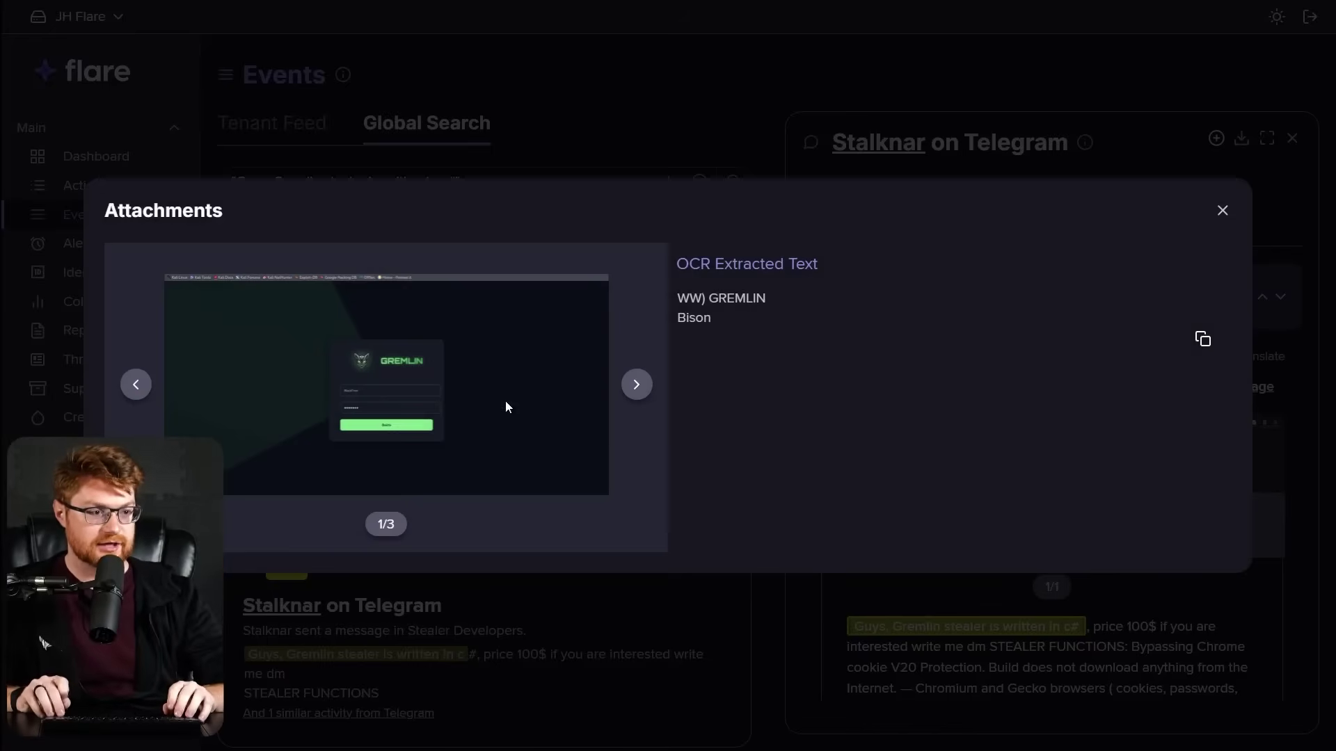
Inspect the Gremlin login screenshot at full size, panning across it.
left_click(505, 407)
scroll(507, 405, "right", 5)
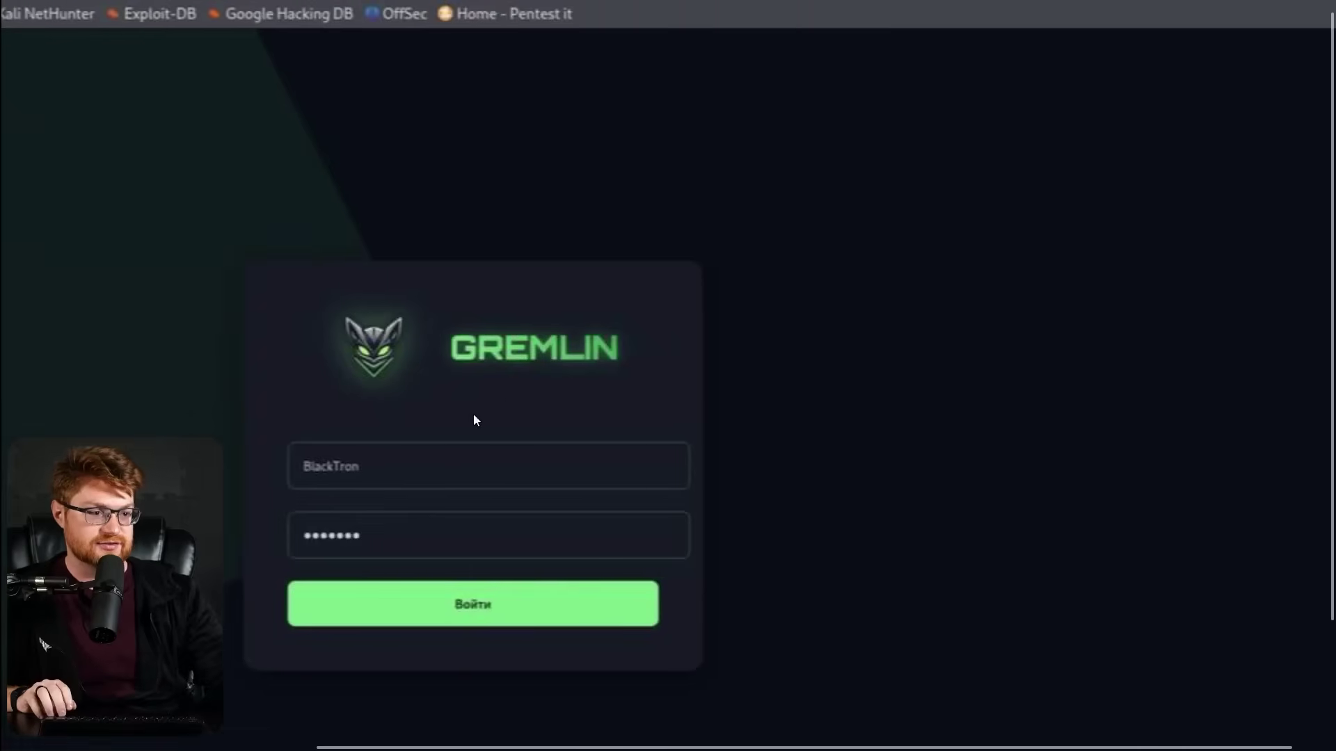
scroll(459, 426, "down", 2)
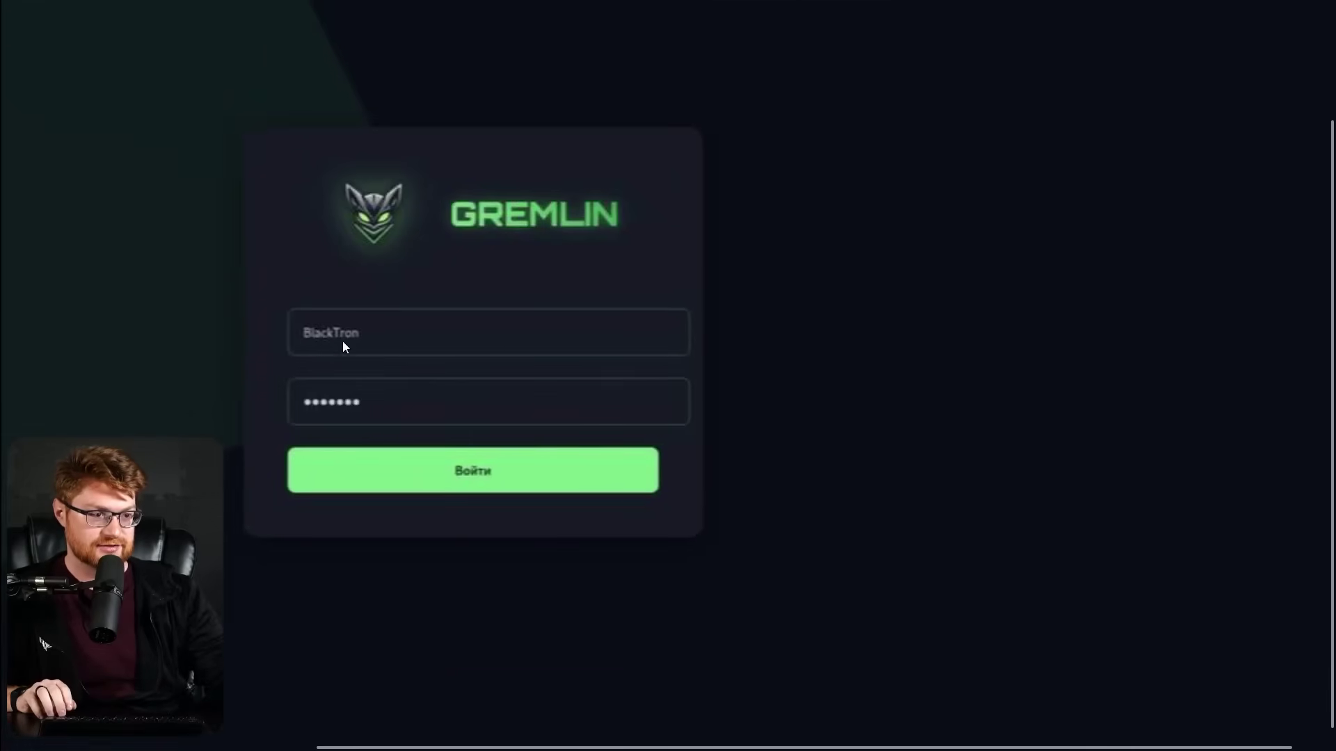
scroll(316, 344, "left", 2)
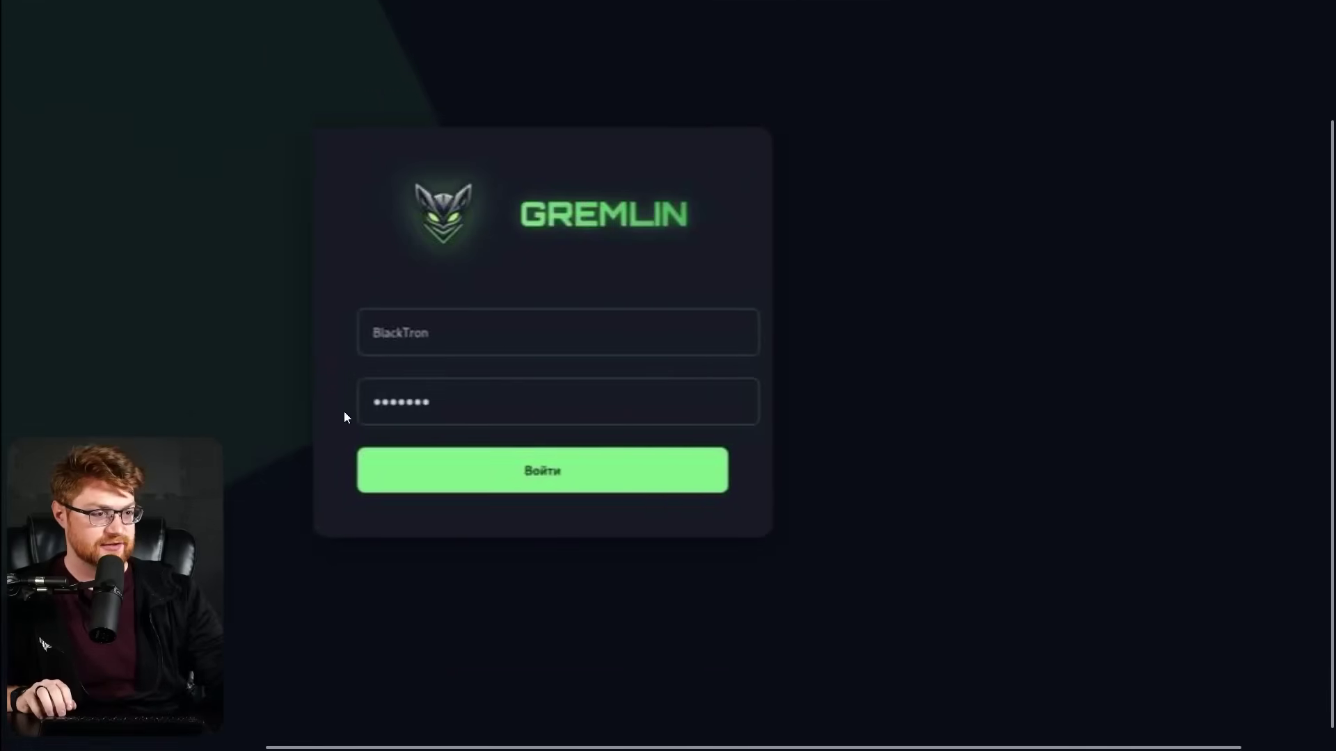
scroll(344, 417, "up", 2)
scroll(343, 417, "left", 5)
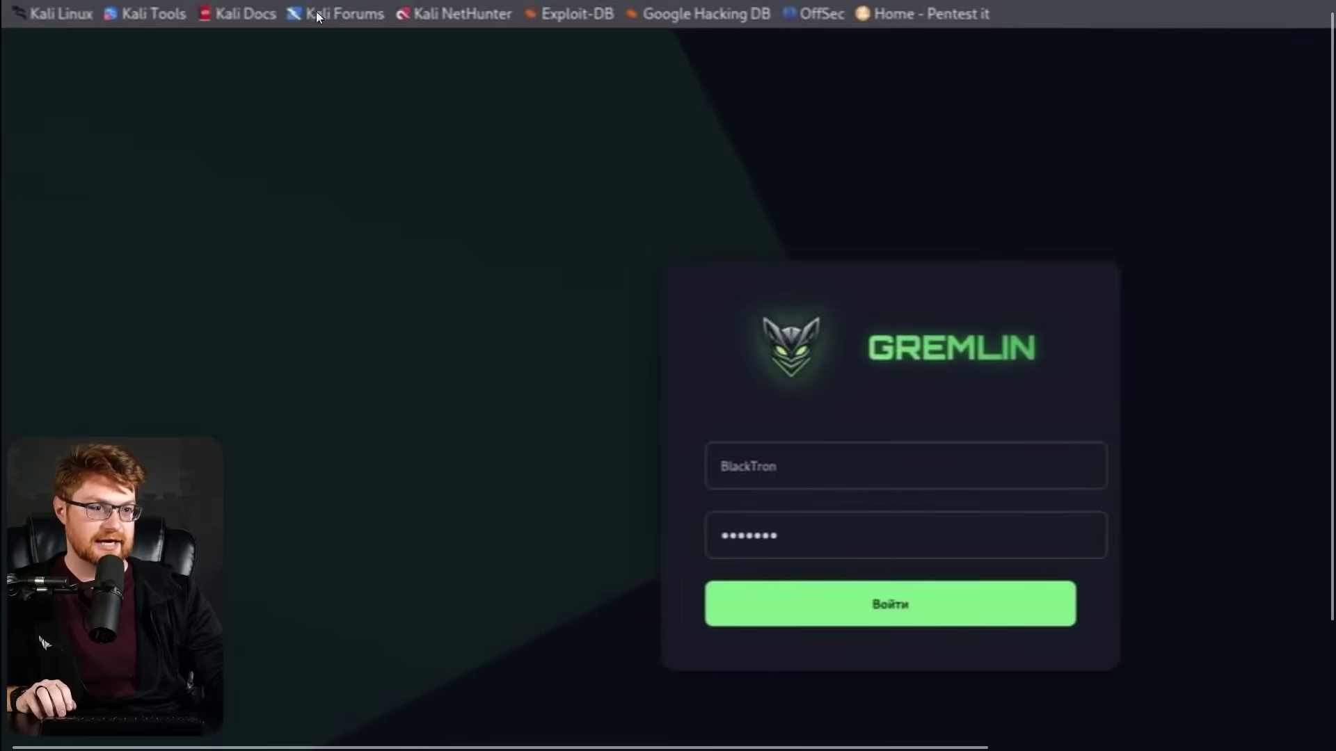
scroll(695, 169, "right", 5)
left_click(668, 295)
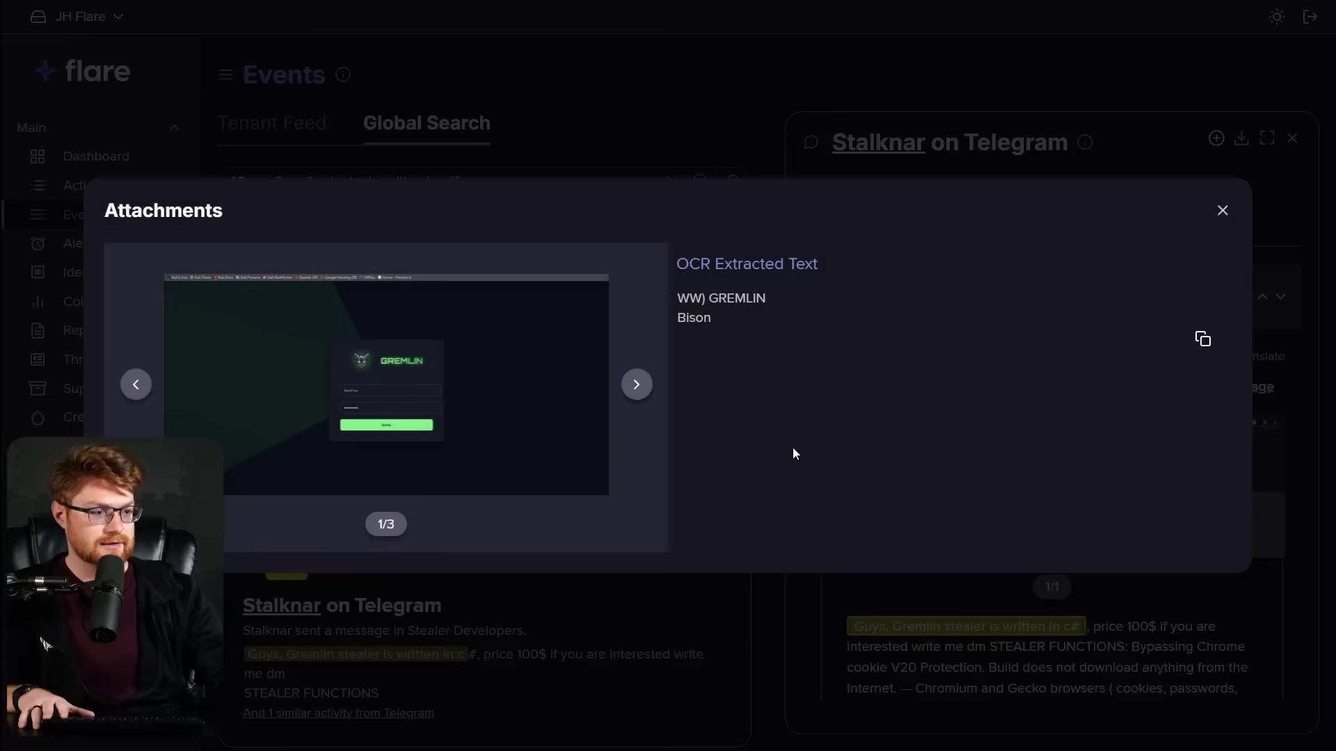
Open the second attachment, the Gremlin panel listing 14 files totalling 48.84 MB, full-size.
left_click(636, 384)
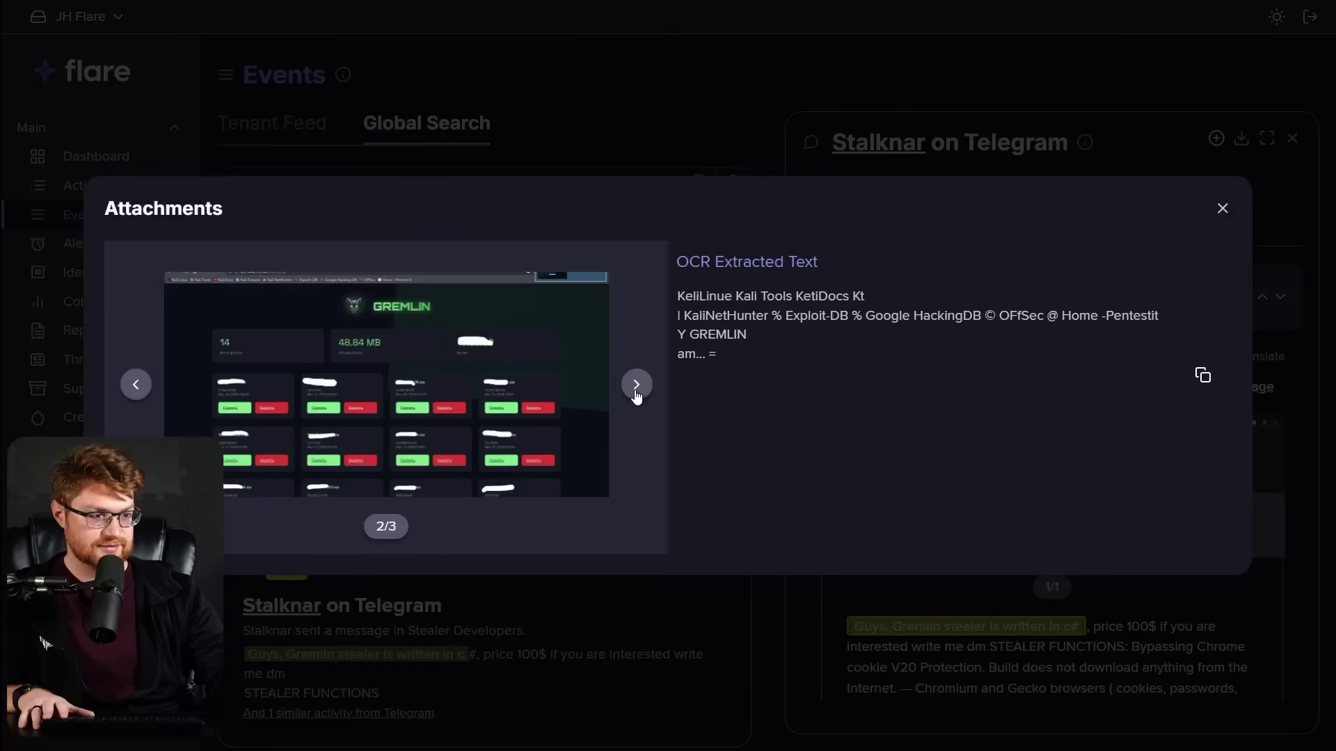
right_click(434, 387)
left_click(466, 401)
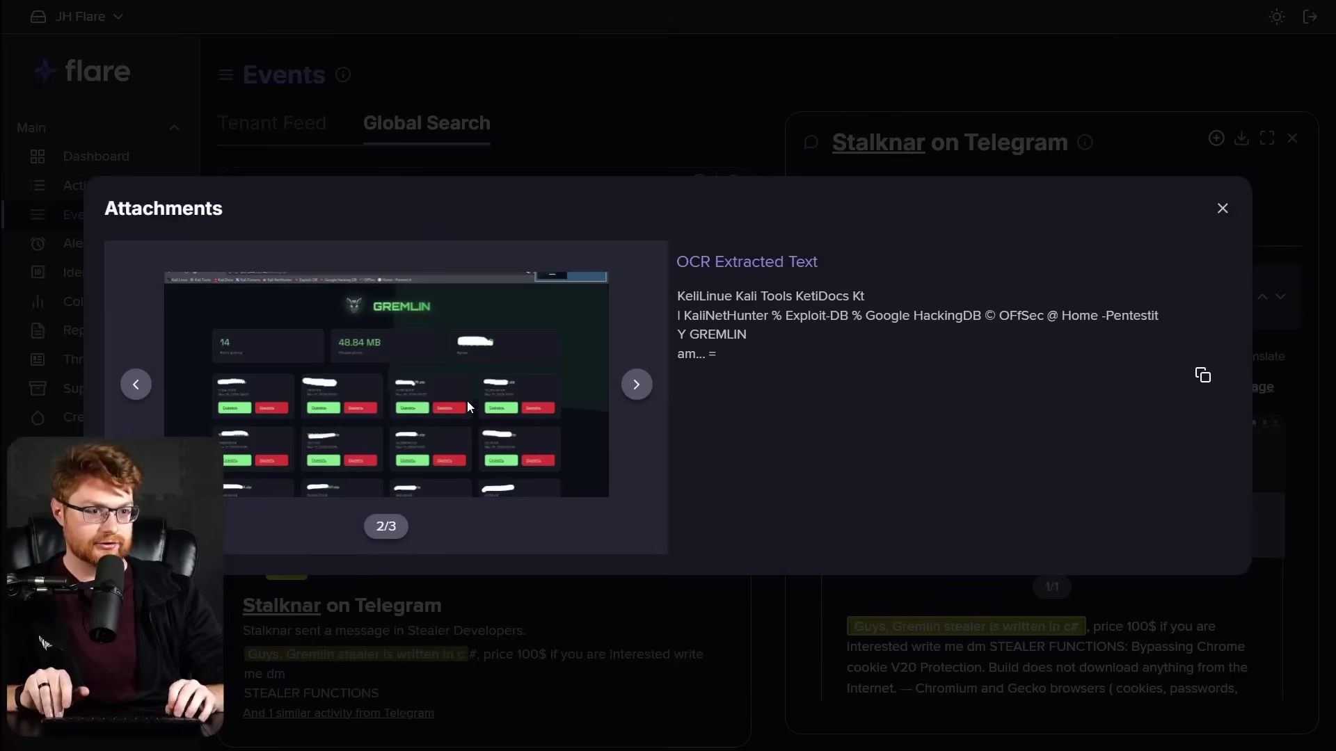
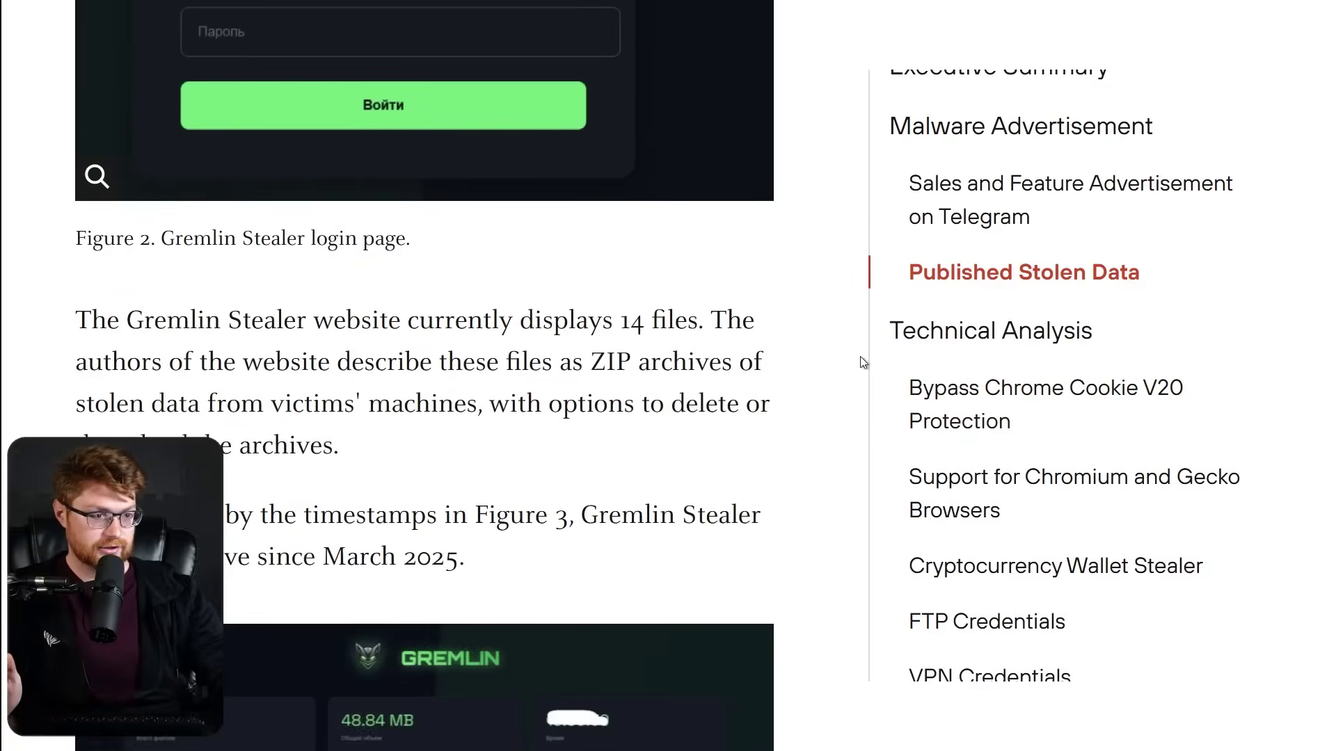
Select the two paragraphs below Figure 2, from "The Gremlin Stealer website…" through "…March 2025.".
left_click_drag(76, 182, 546, 410)
Advance to attachment 3/3, the stolen log-file screenshot, and open that image in a new tab.
left_click(730, 393)
scroll(731, 394, "down", 3)
scroll(838, 373, "down", 5)
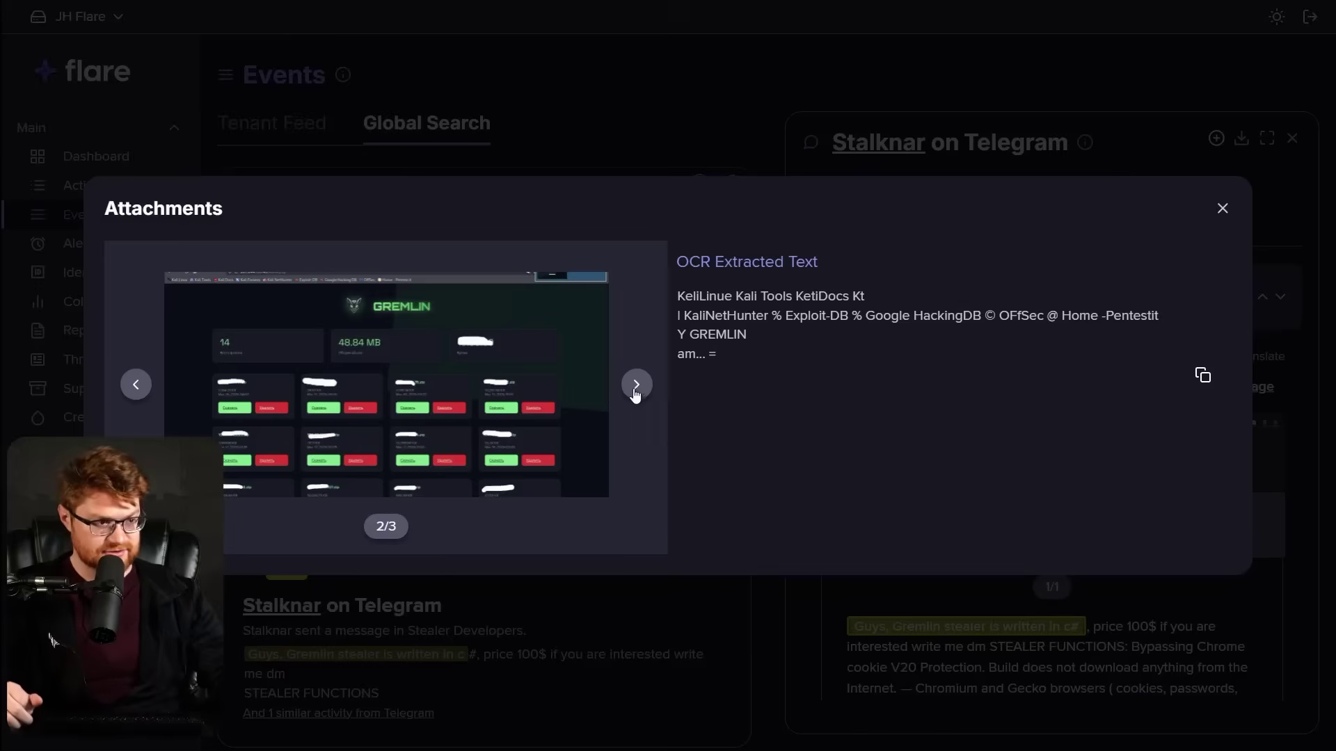
left_click(635, 389)
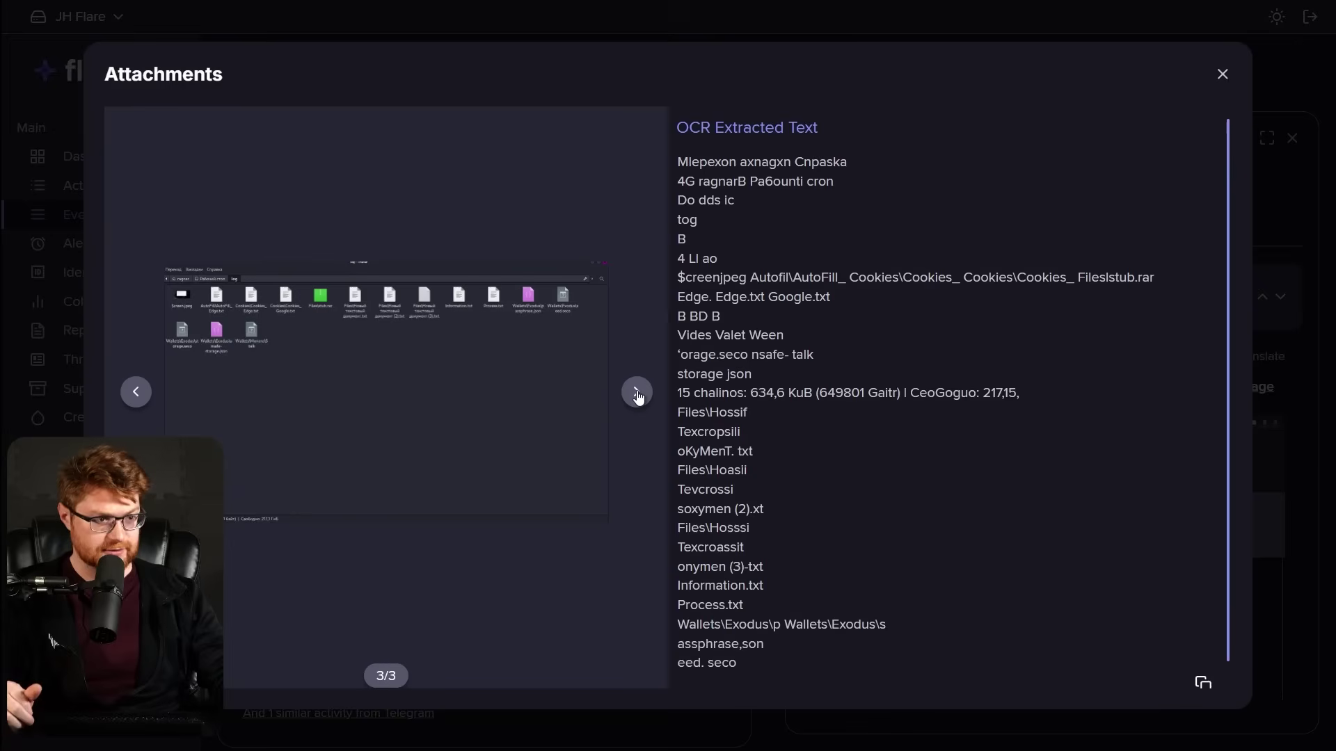
right_click(377, 391)
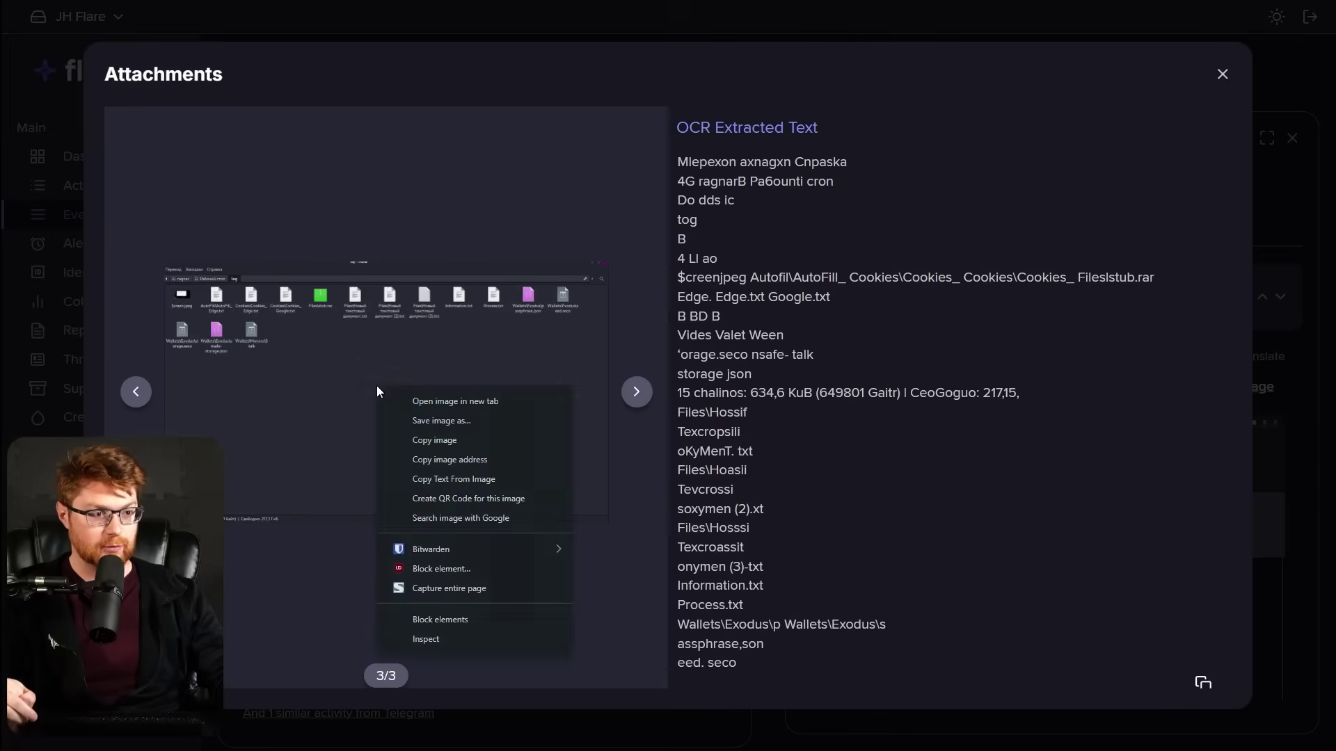
left_click(431, 396)
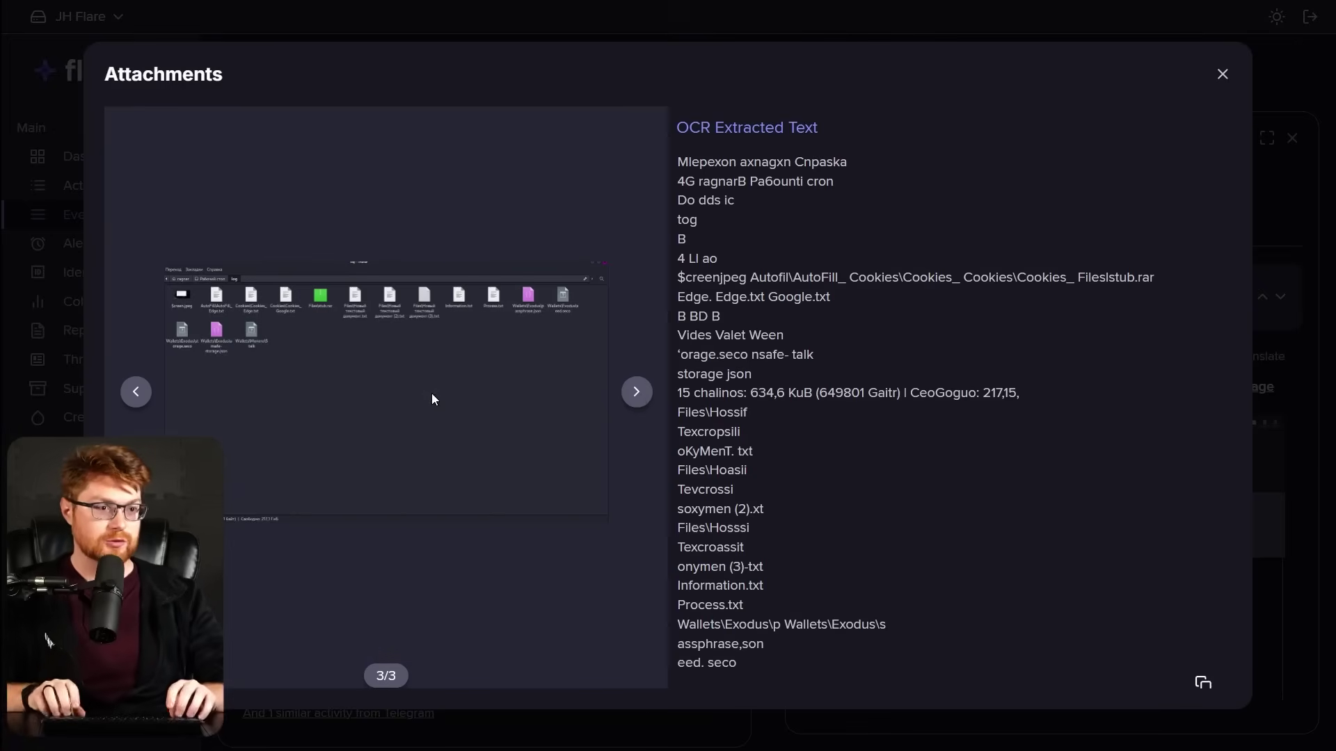
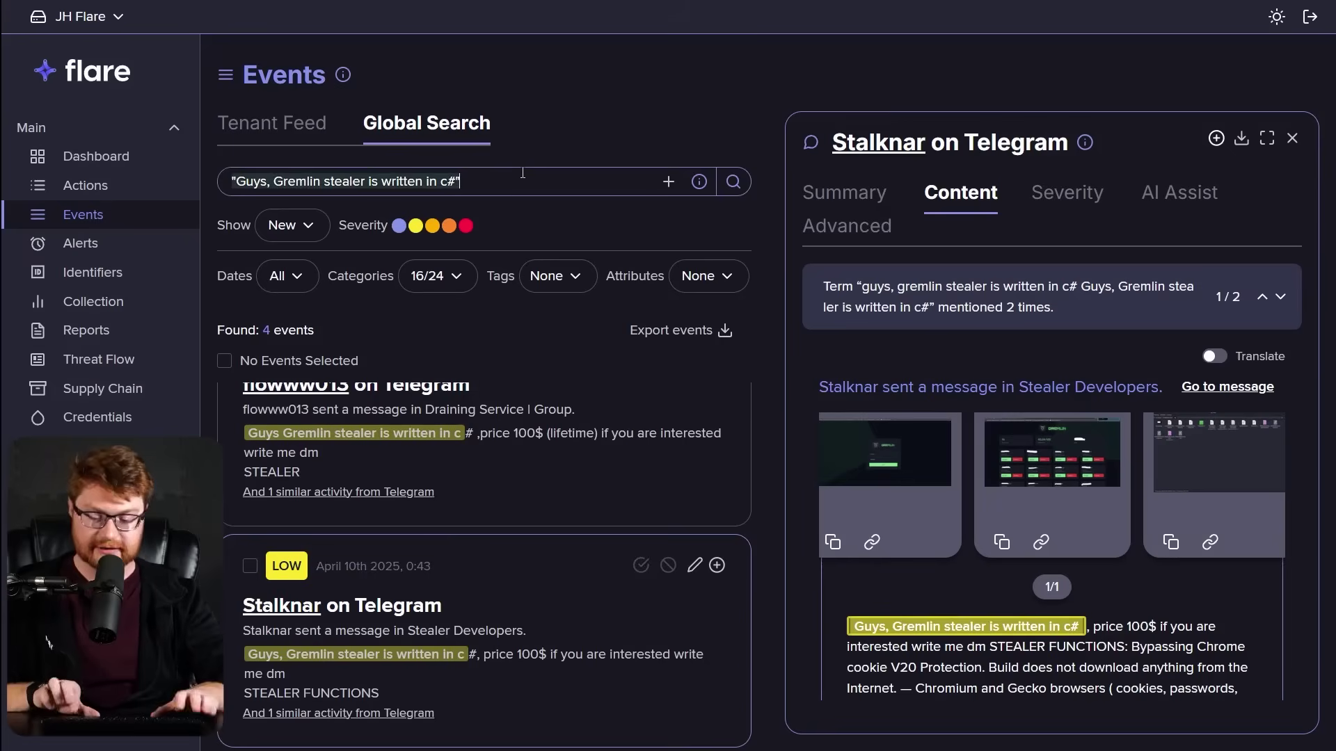
Search all Flare events for $creen.jpeg and open the first infected-device result.
type("$cre")
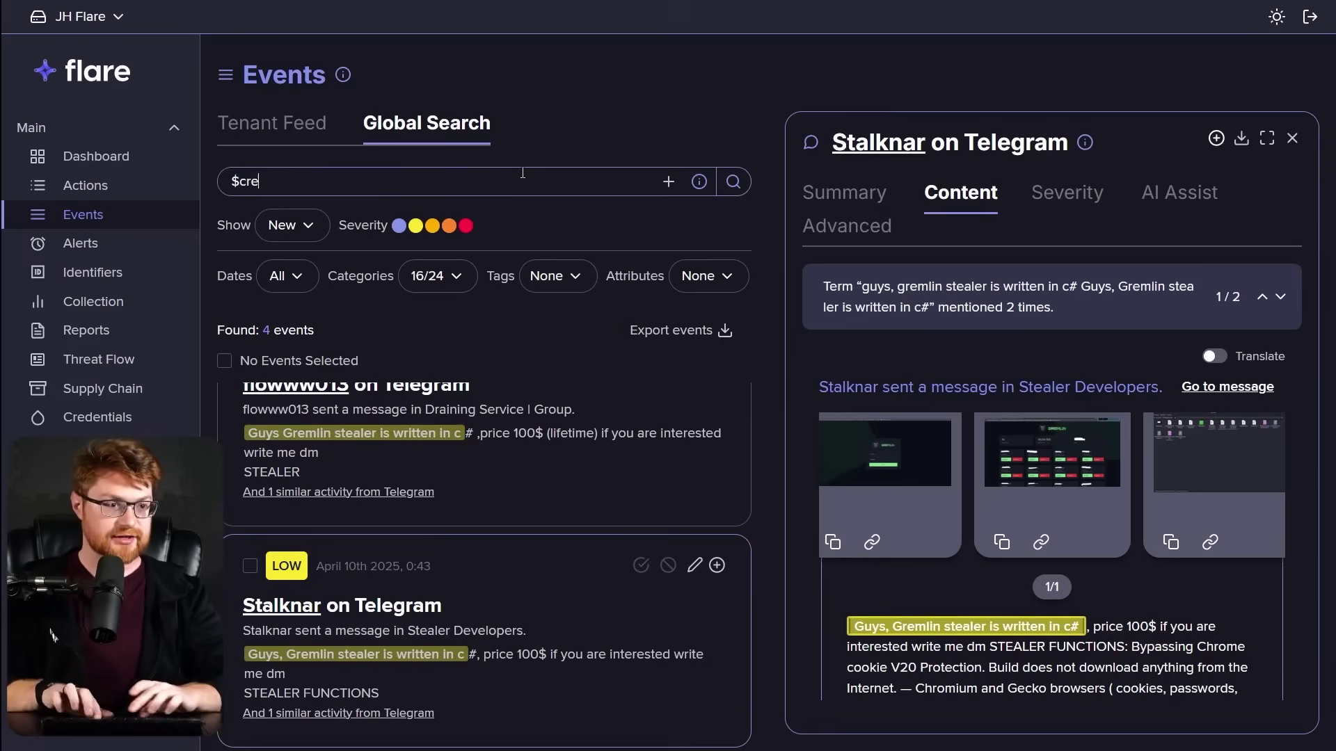
type("en.jpeg")
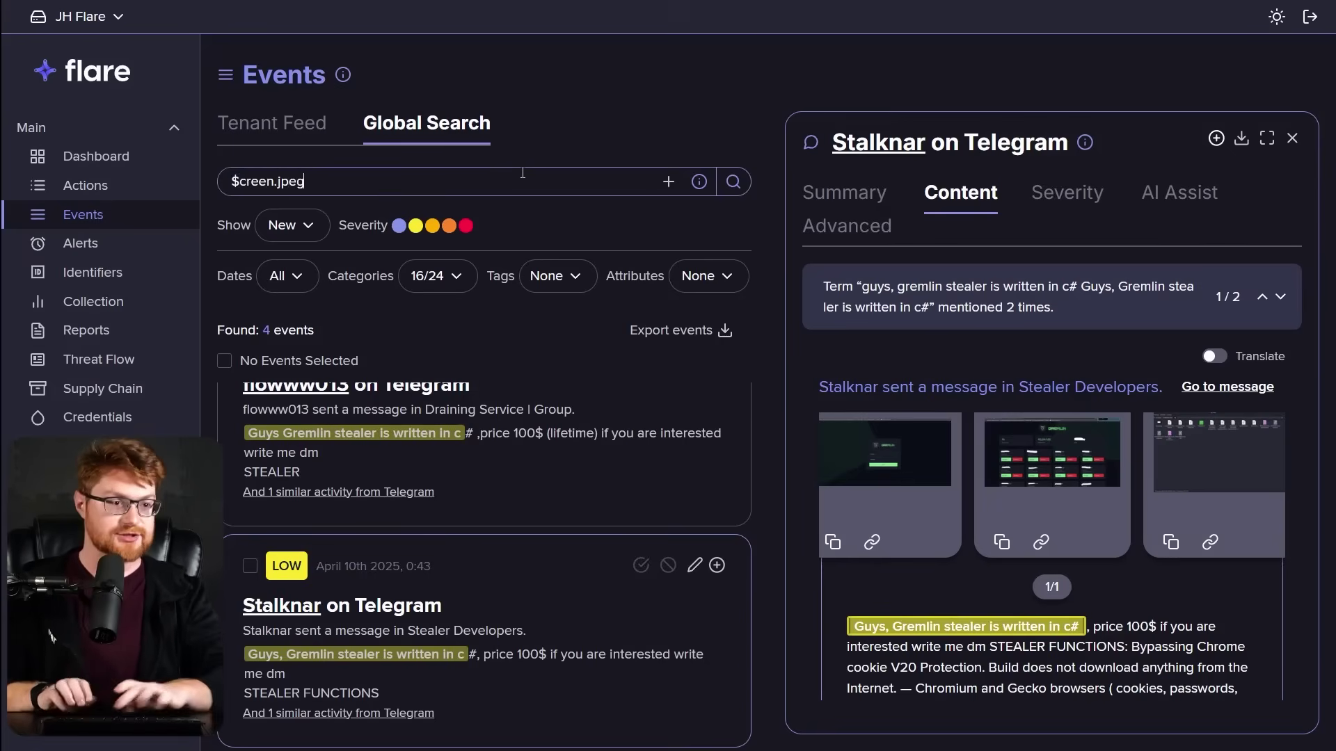
key("Return")
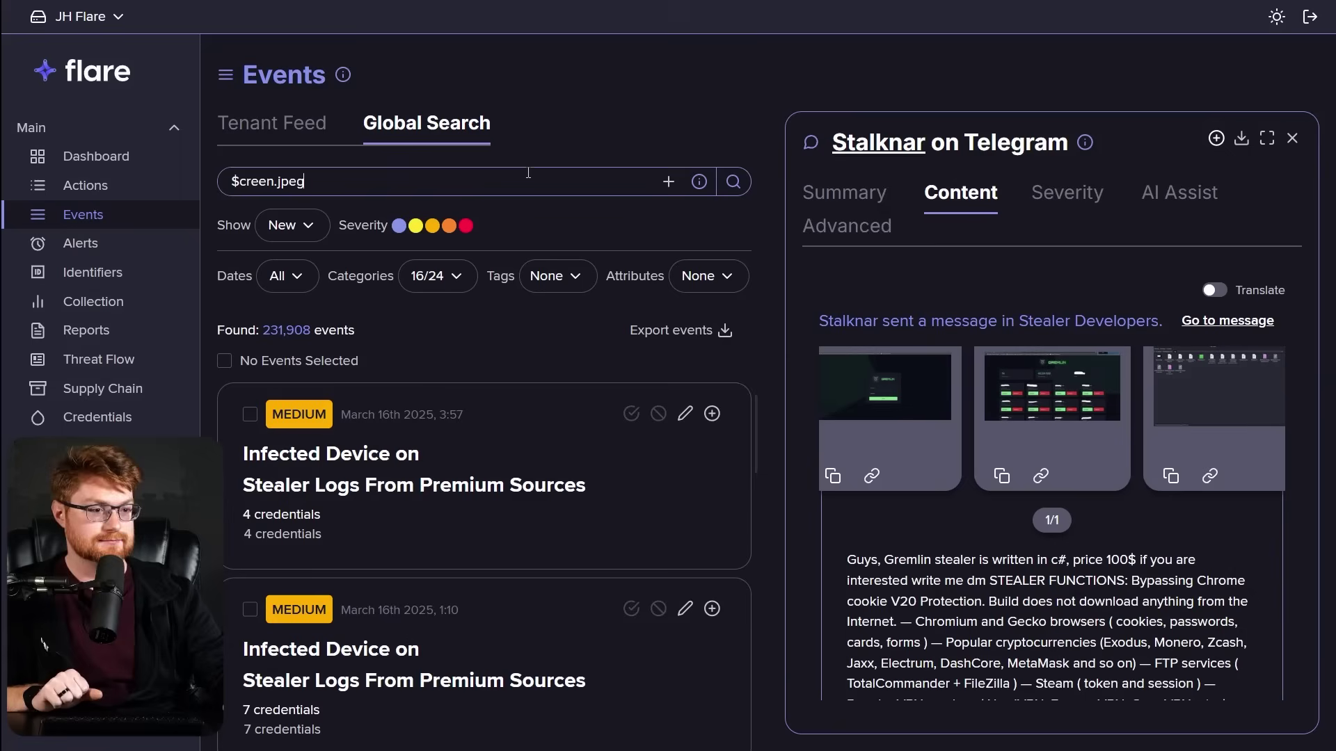
left_click(548, 450)
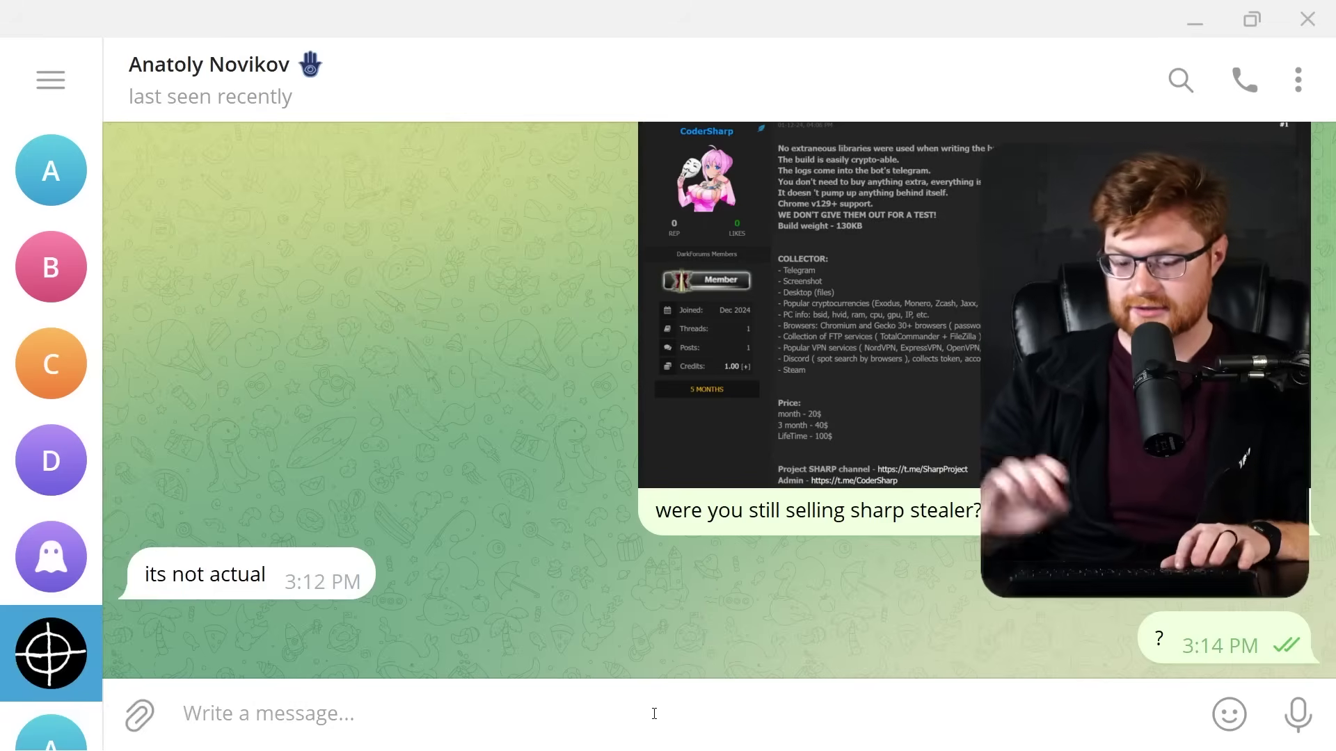
Send the seller the Telegram message 'is it like not real?'.
type("does")
key("BackSpace")
key("BackSpace")
key("BackSpace")
key("BackSpace")
type("is it like")
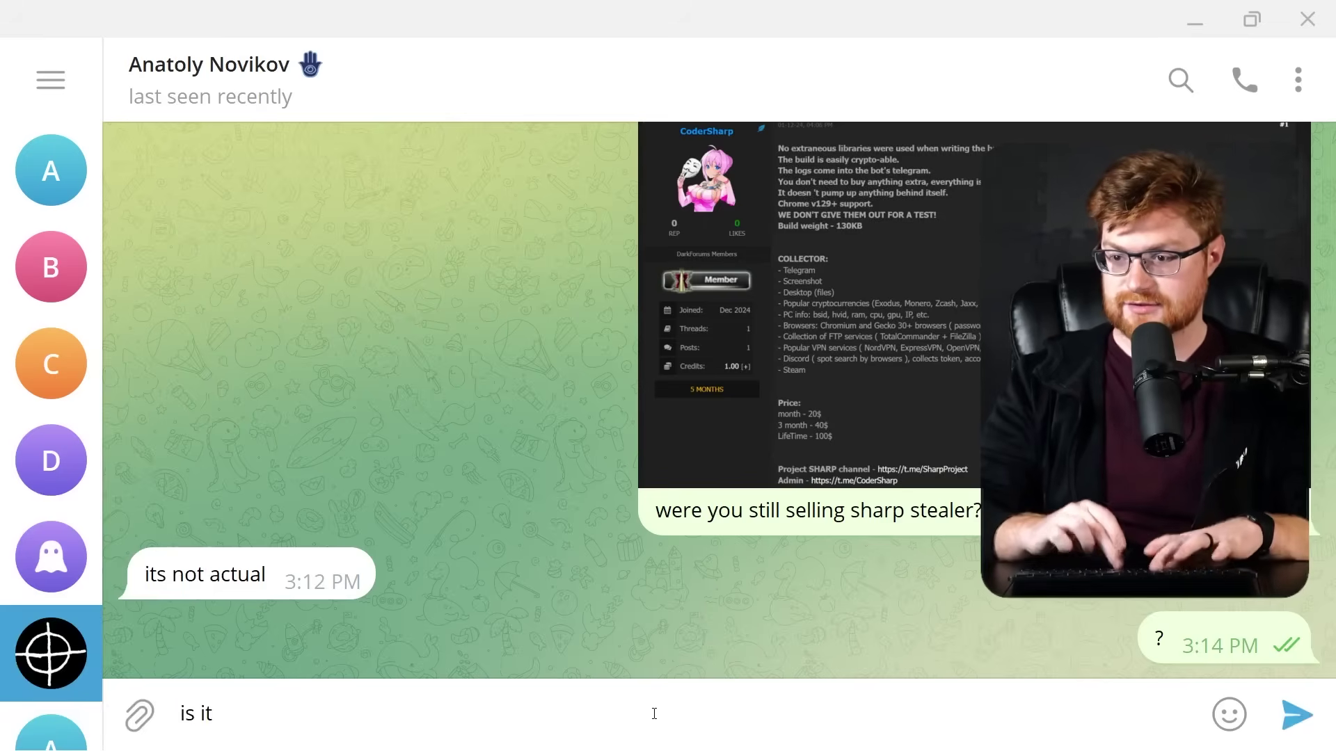
type(" not real?")
key("Return")
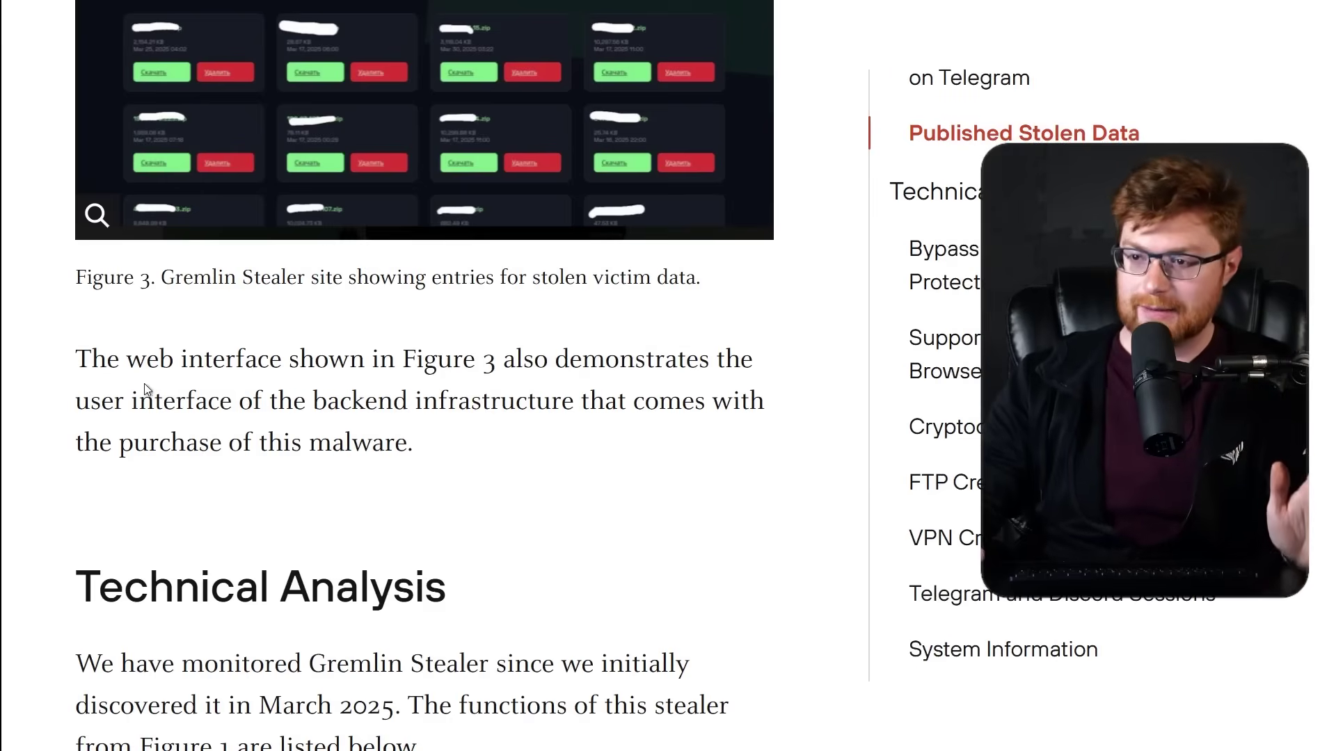
Copy the server IP 207.244.199.46 from the article's Published Stolen Data section.
scroll(148, 411, "up", 5)
scroll(149, 426, "up", 10)
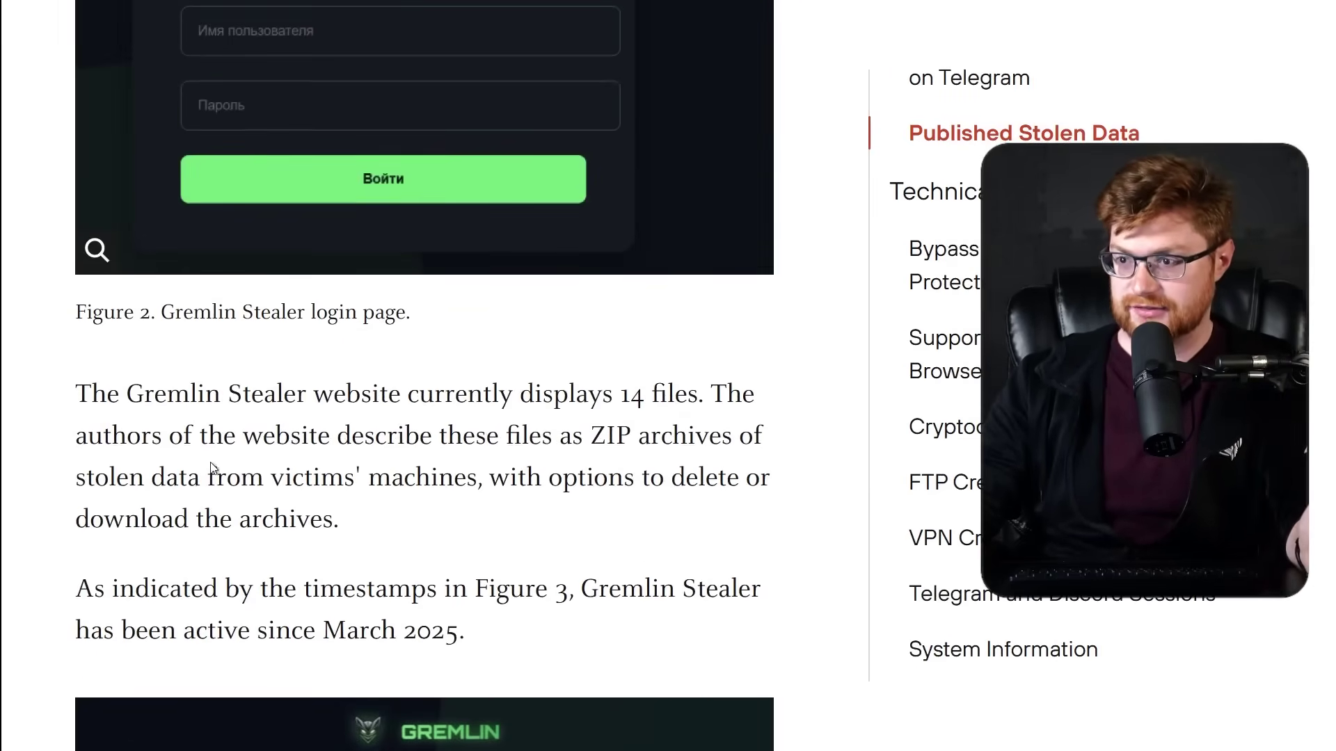
scroll(266, 487, "up", 5)
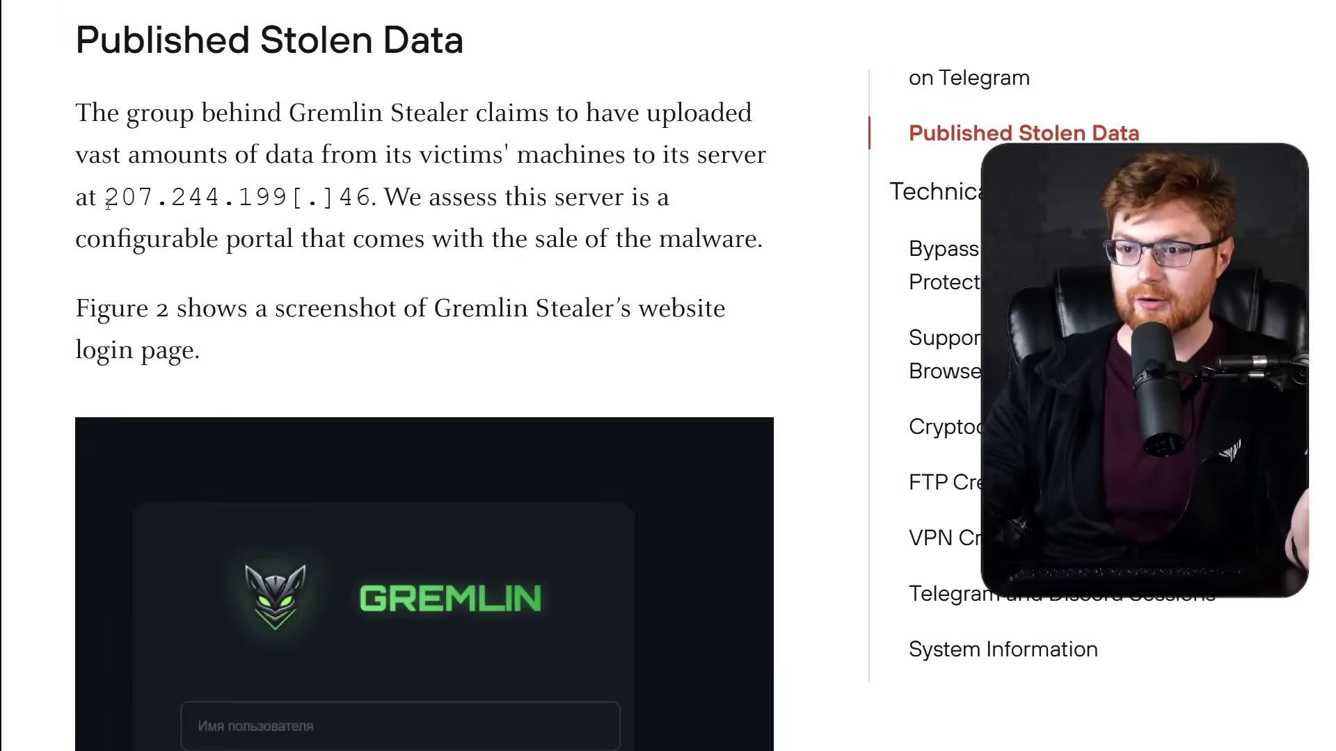
left_click_drag(105, 198, 366, 197)
right_click(372, 198)
left_click(398, 213)
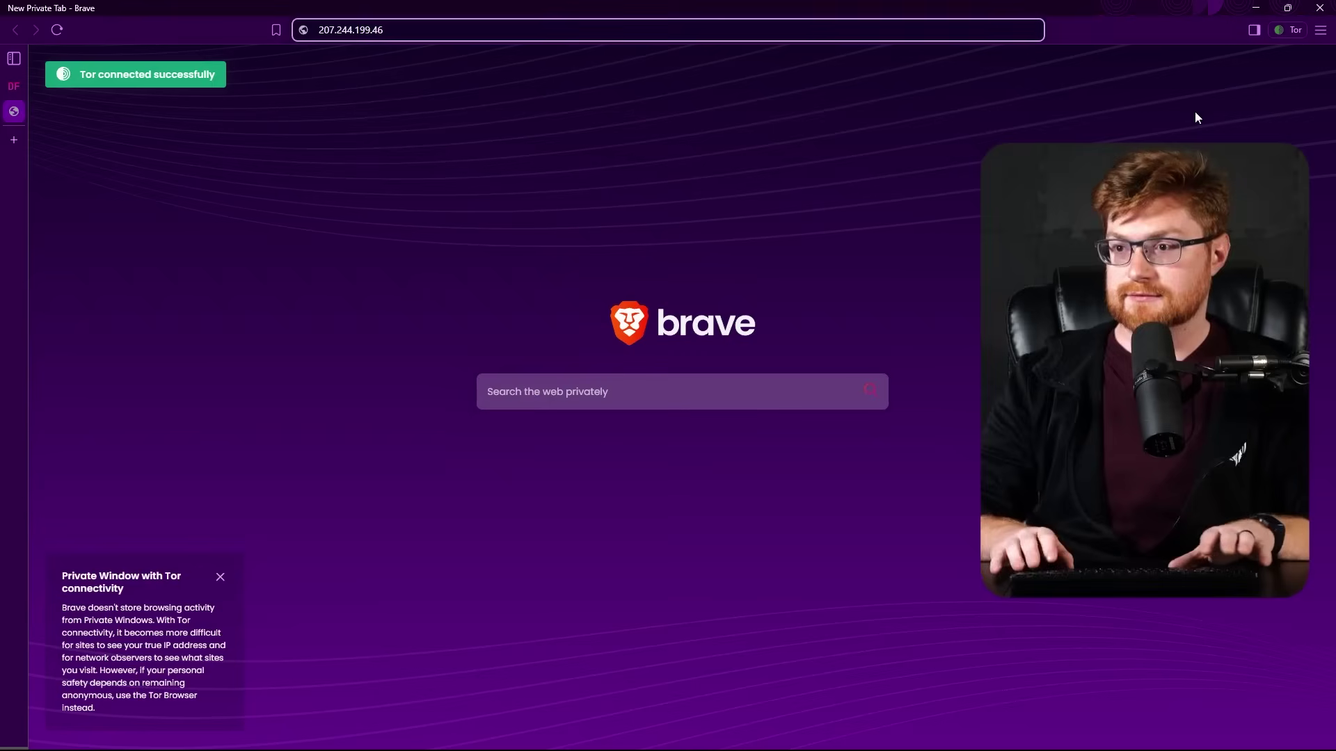
Load 207.244.199.46 in a Brave Tor private window, which times out as unreachable.
key("Return")
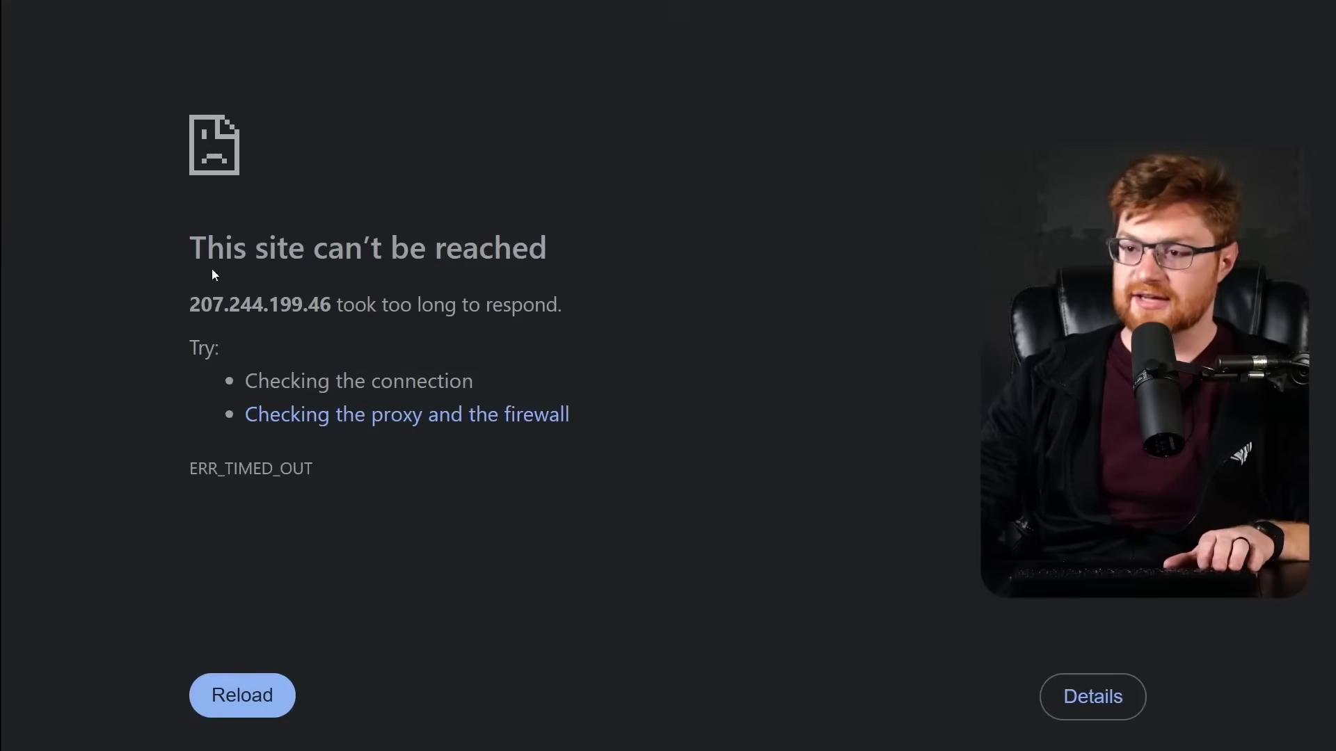
left_click_drag(192, 250, 683, 297)
left_click(683, 297)
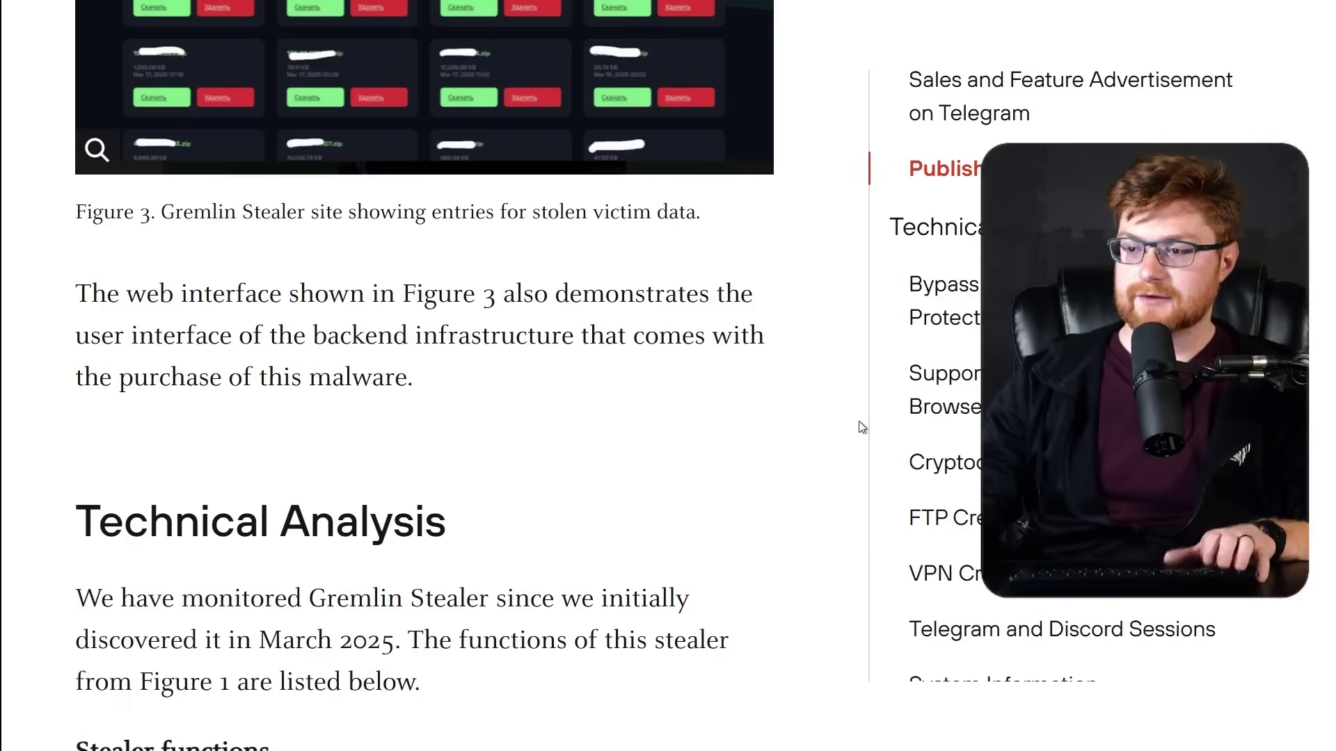
Scroll to Technical Analysis and highlight the list of stealer functions.
scroll(862, 427, "down", 5)
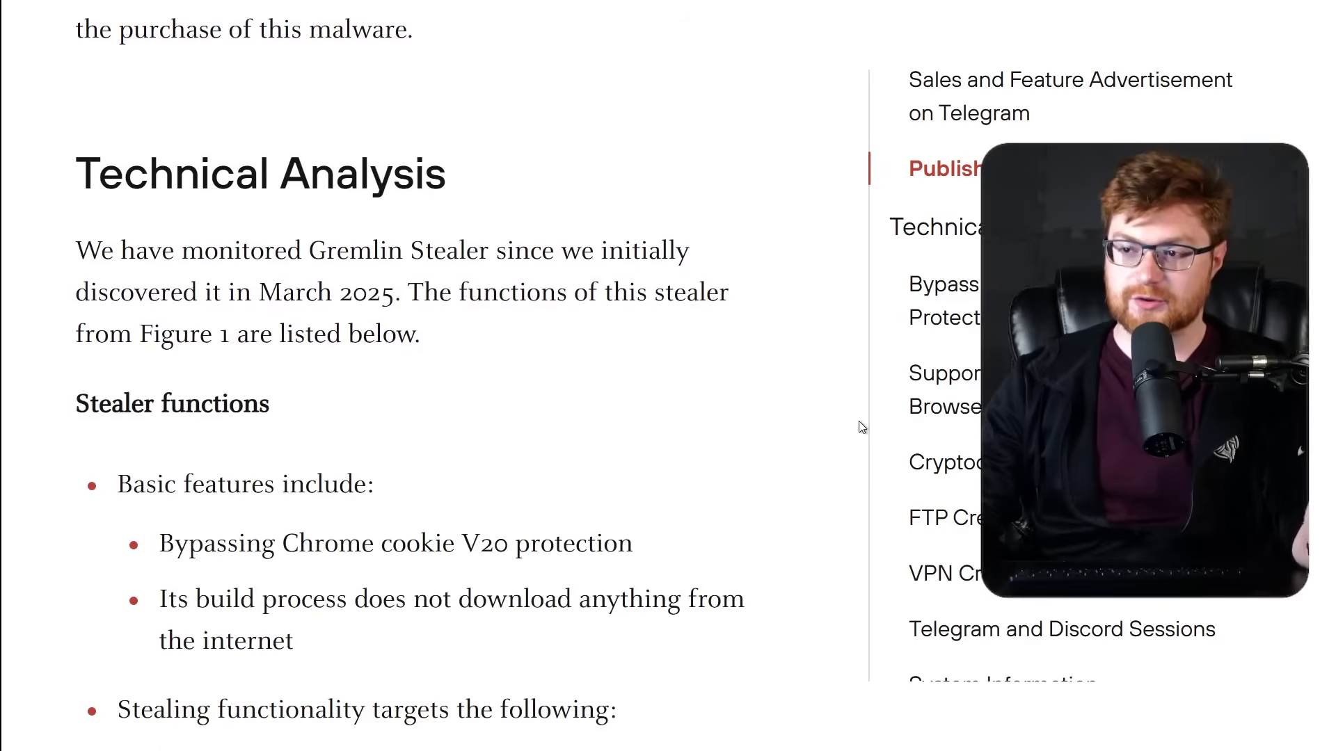
scroll(862, 427, "down", 1)
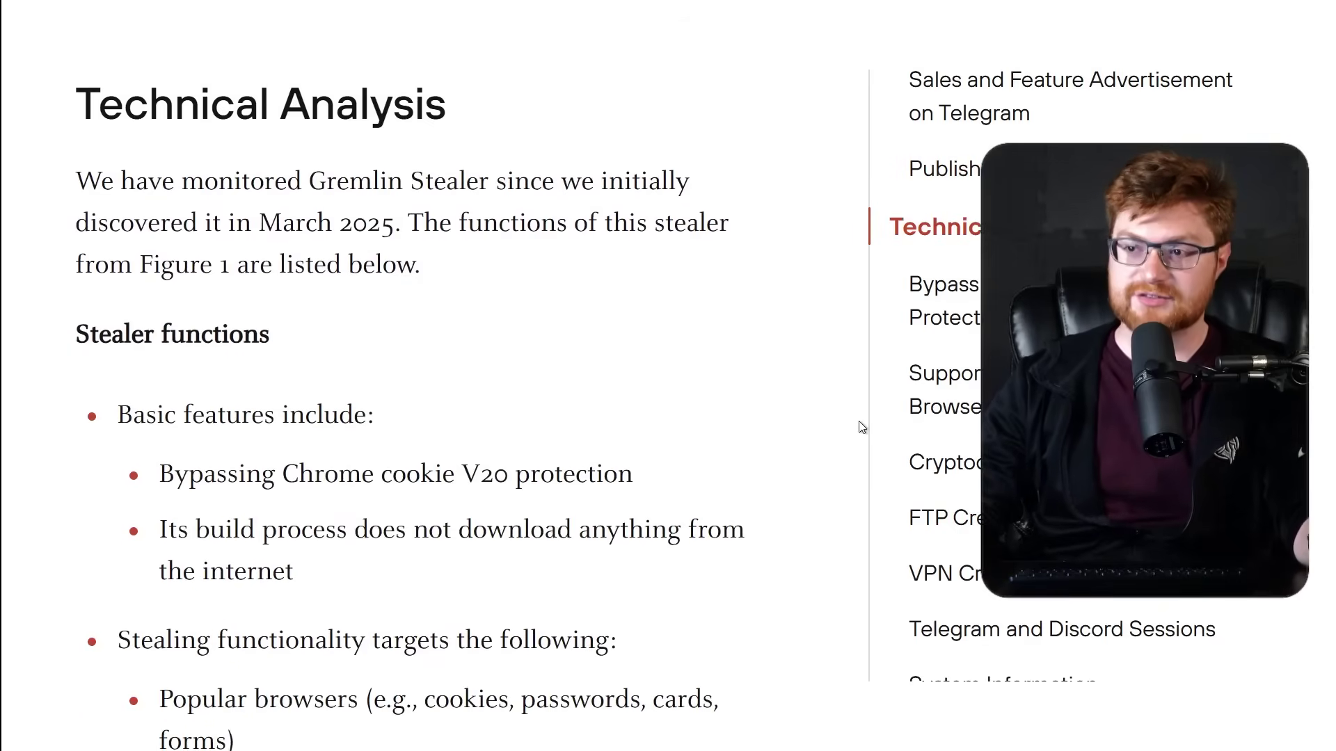
scroll(862, 428, "down", 1)
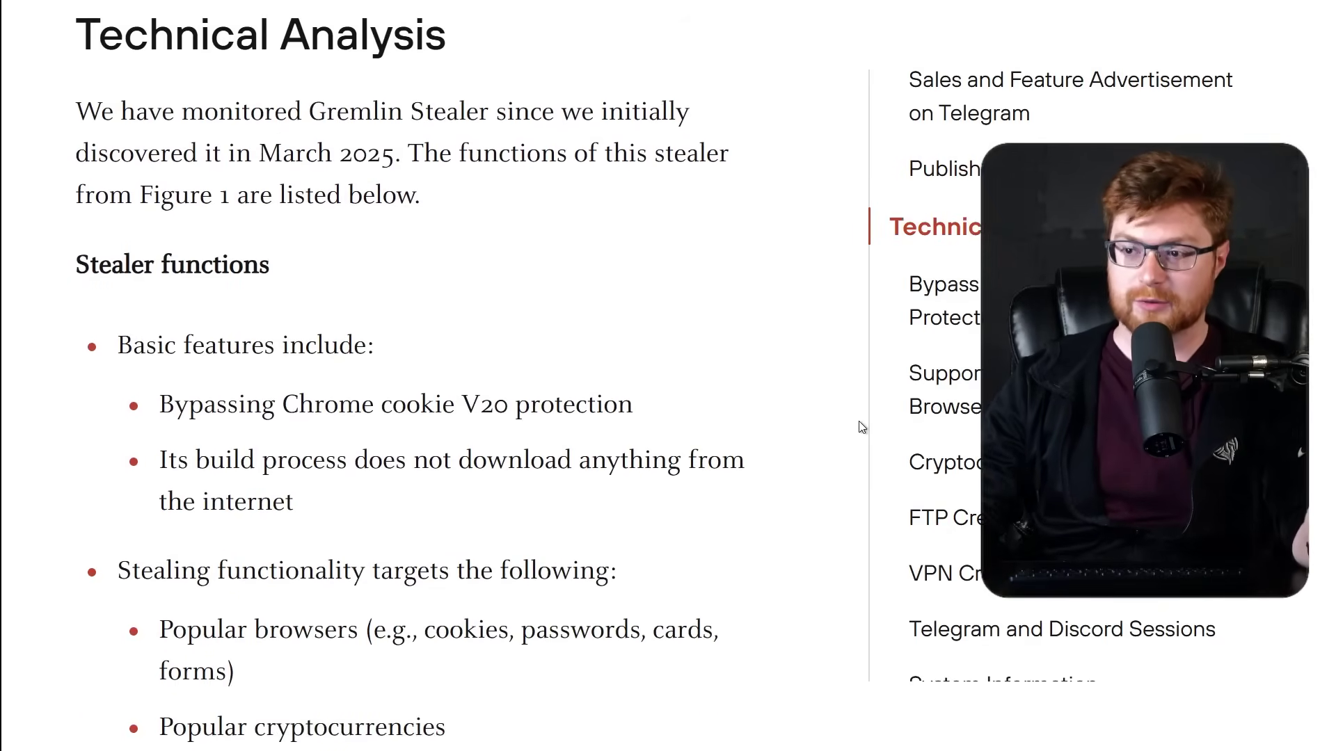
scroll(863, 427, "down", 1)
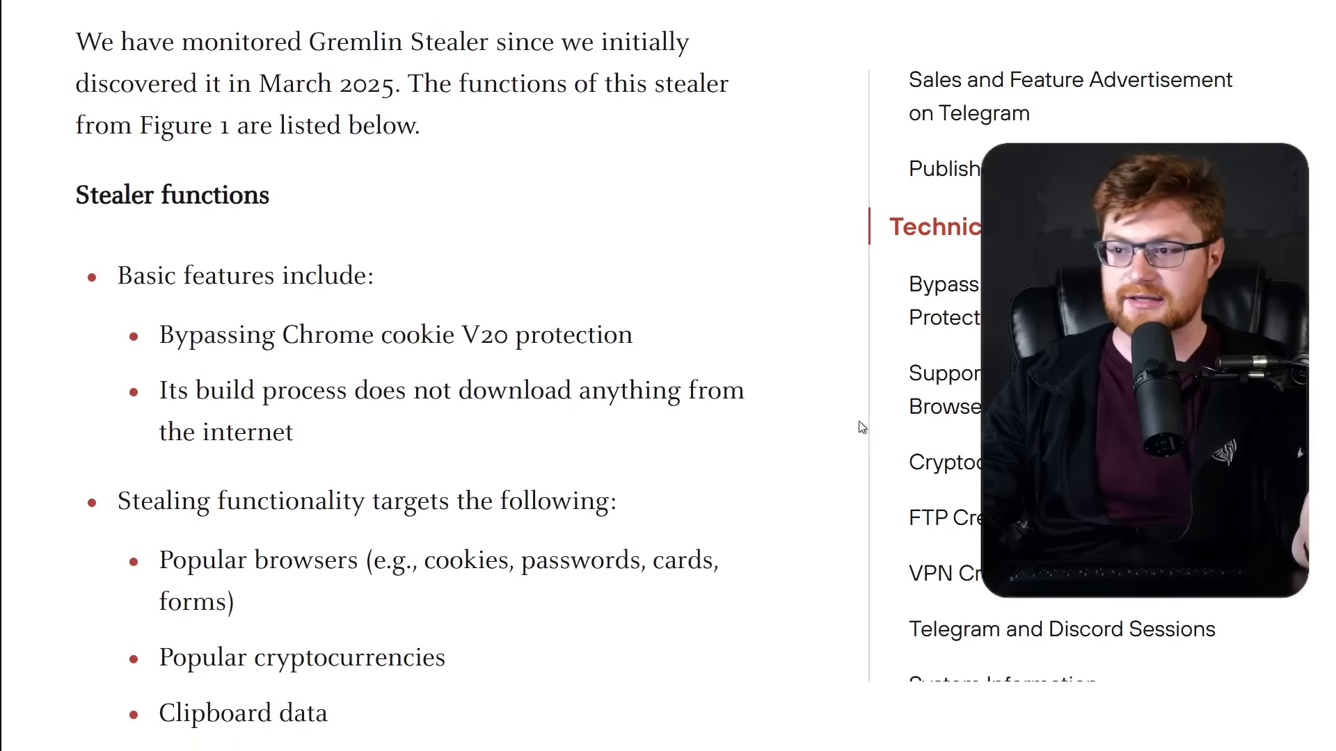
scroll(863, 427, "down", 1)
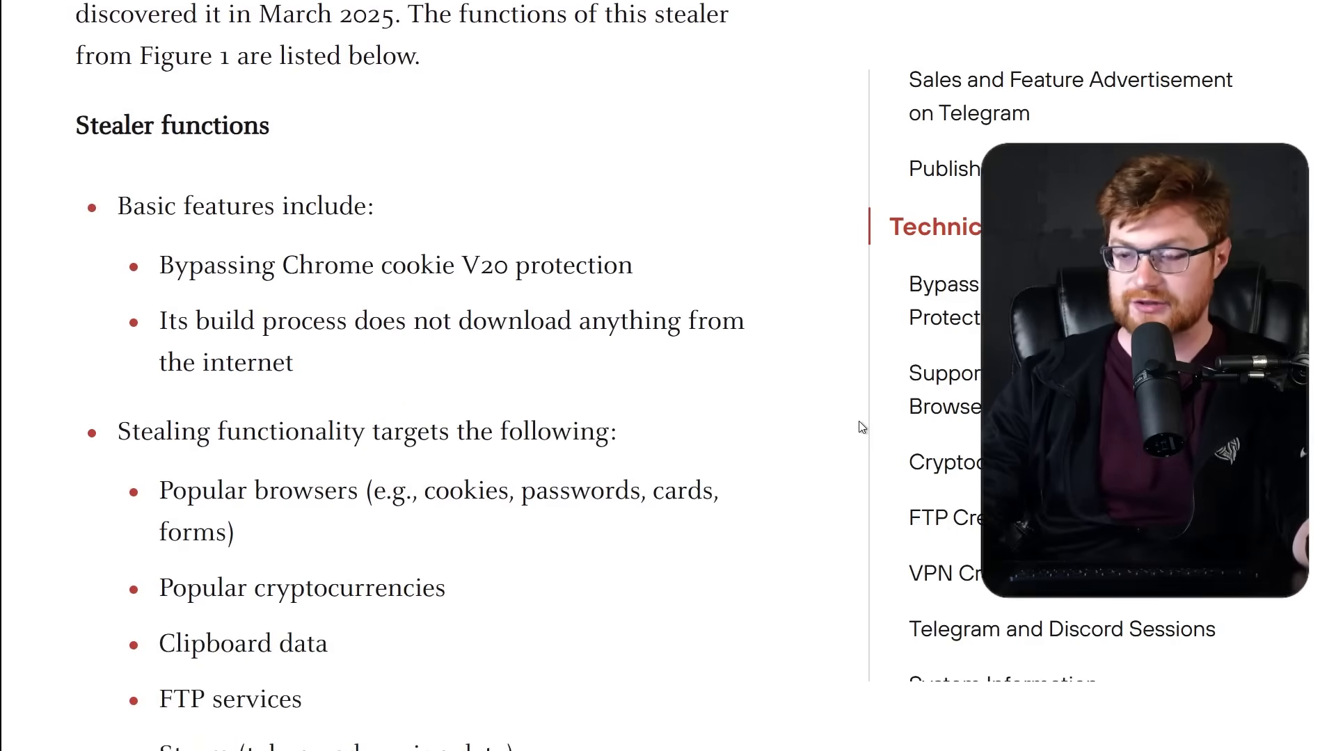
left_click_drag(52, 135, 733, 692)
left_click(733, 692)
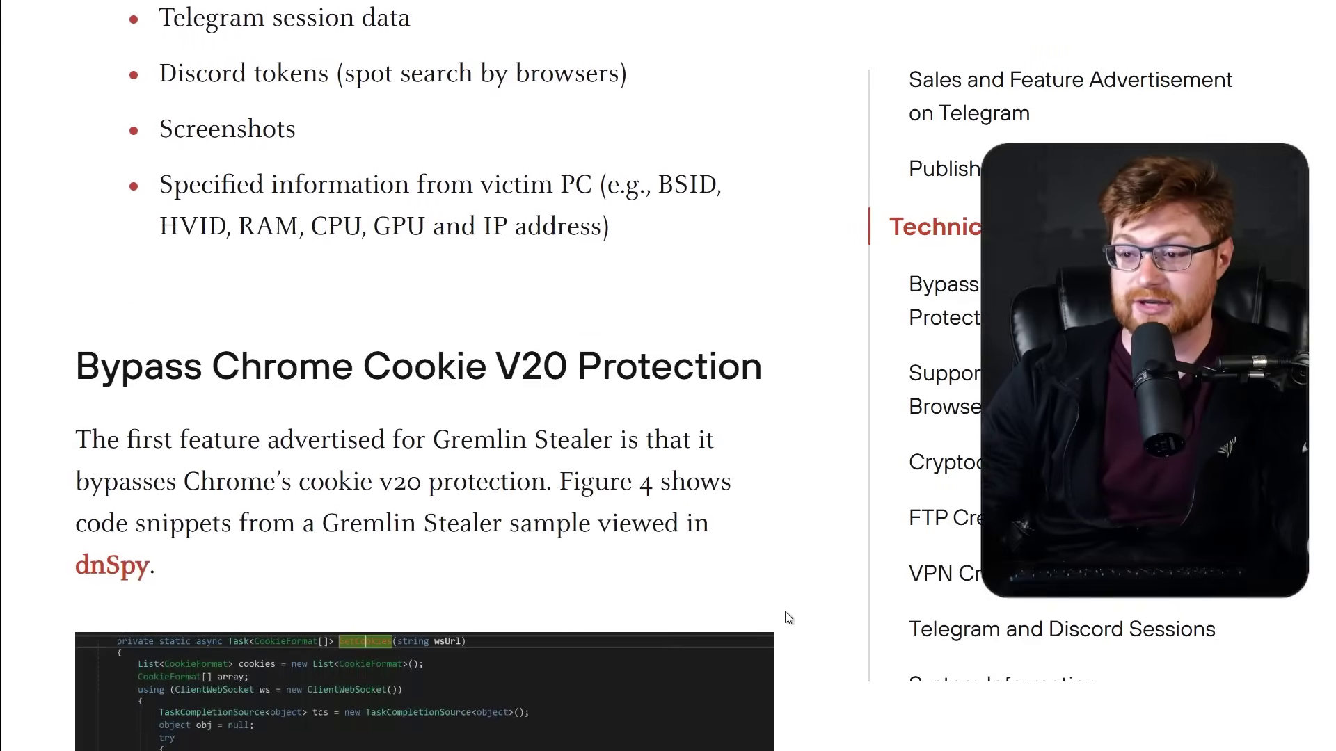
Read the Bypass Chrome Cookie V20 Protection section, highlighting the technique and Google post title.
left_click_drag(73, 111, 798, 96)
left_click(844, 227)
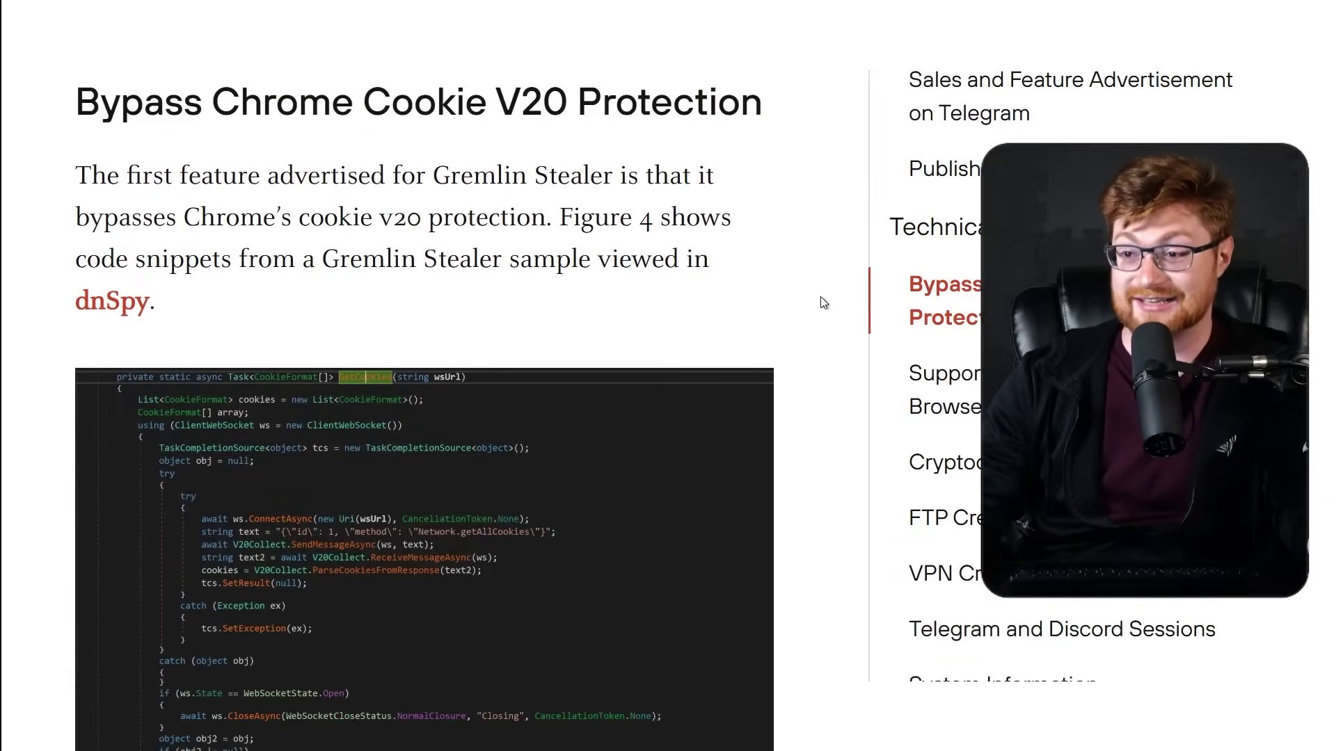
scroll(823, 316, "down", 5)
scroll(824, 316, "down", 6)
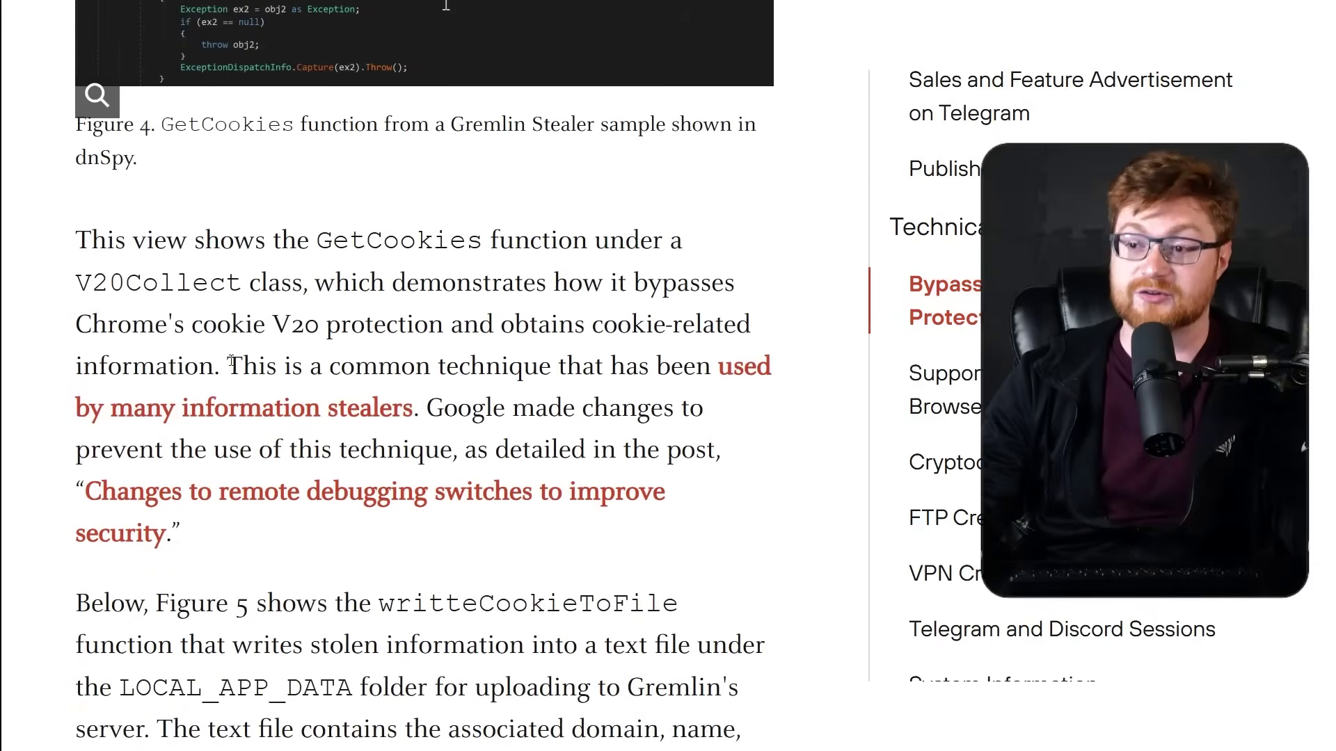
left_click_drag(234, 363, 720, 556)
left_click(718, 552)
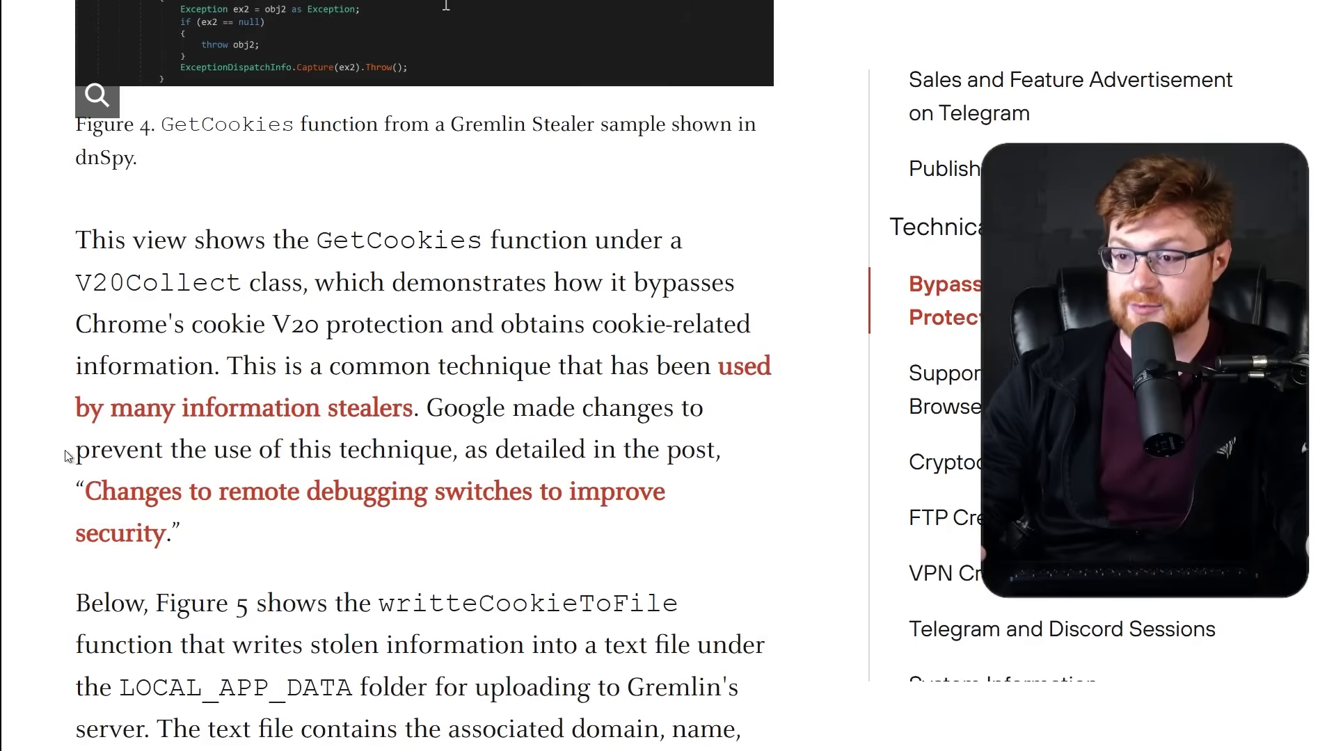
left_click_drag(63, 457, 390, 439)
left_click(238, 521)
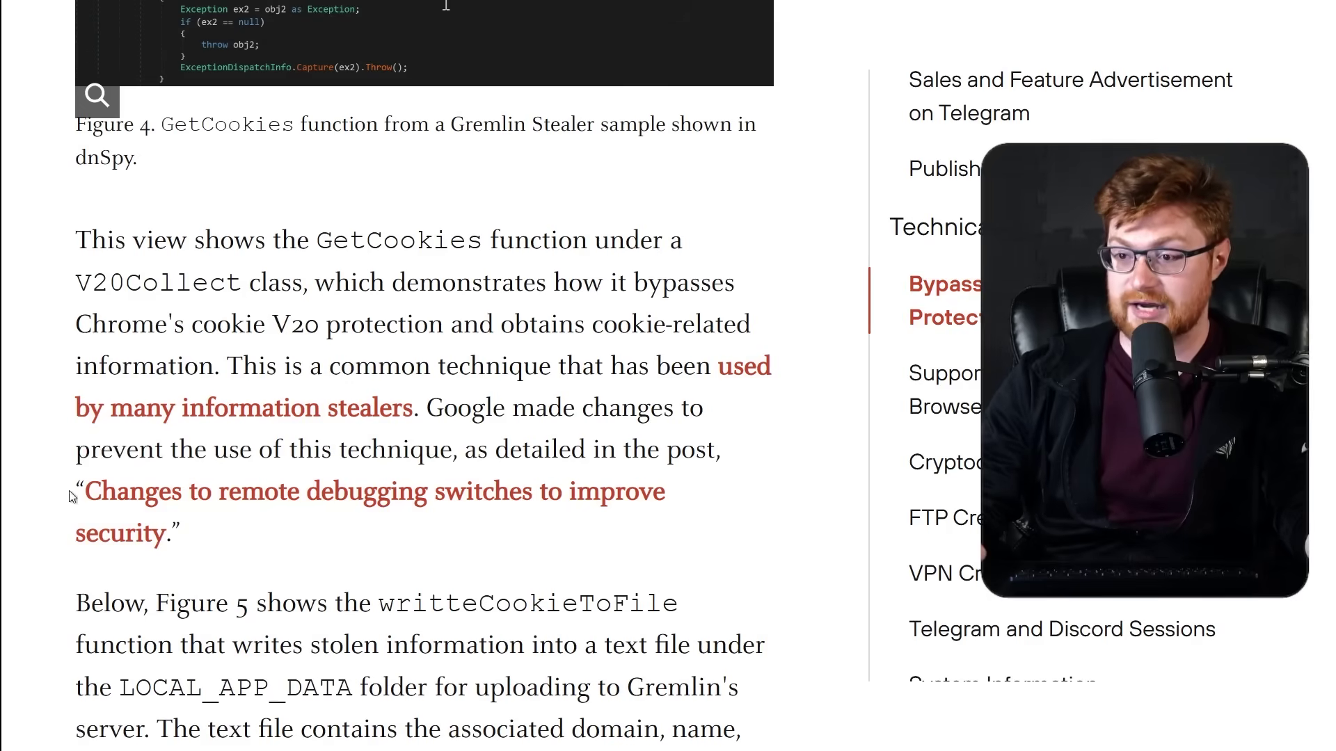
left_click_drag(68, 495, 242, 527)
left_click(256, 529)
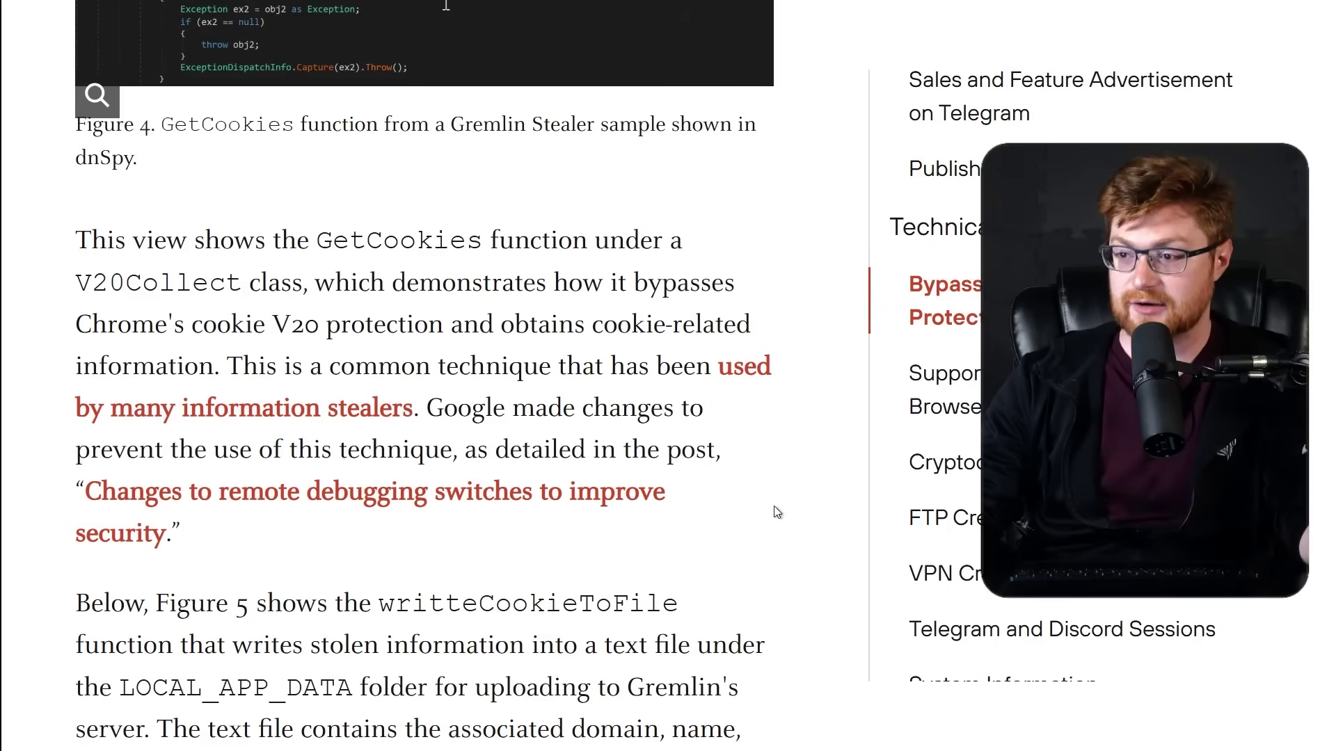
Scroll to Figure 5 and highlight the writteCookieToFile function name.
scroll(777, 512, "down", 5)
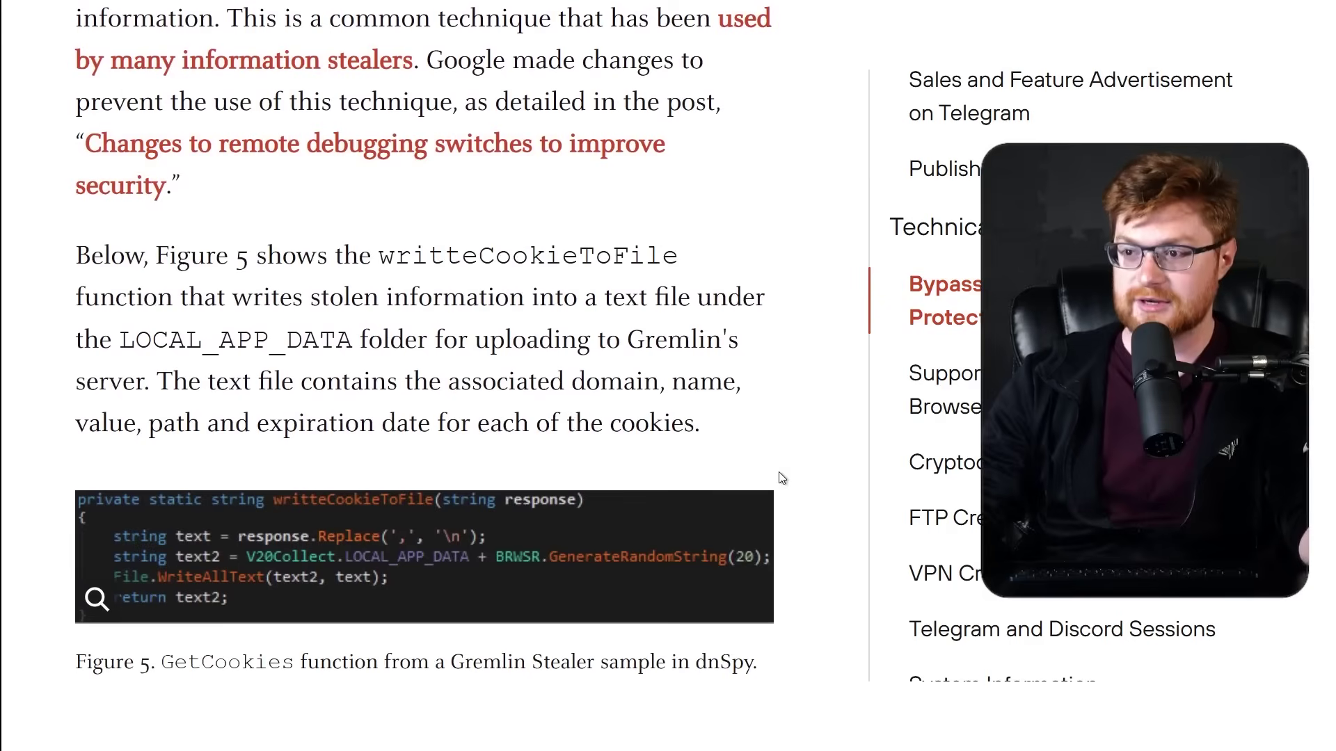
scroll(782, 478, "down", 1)
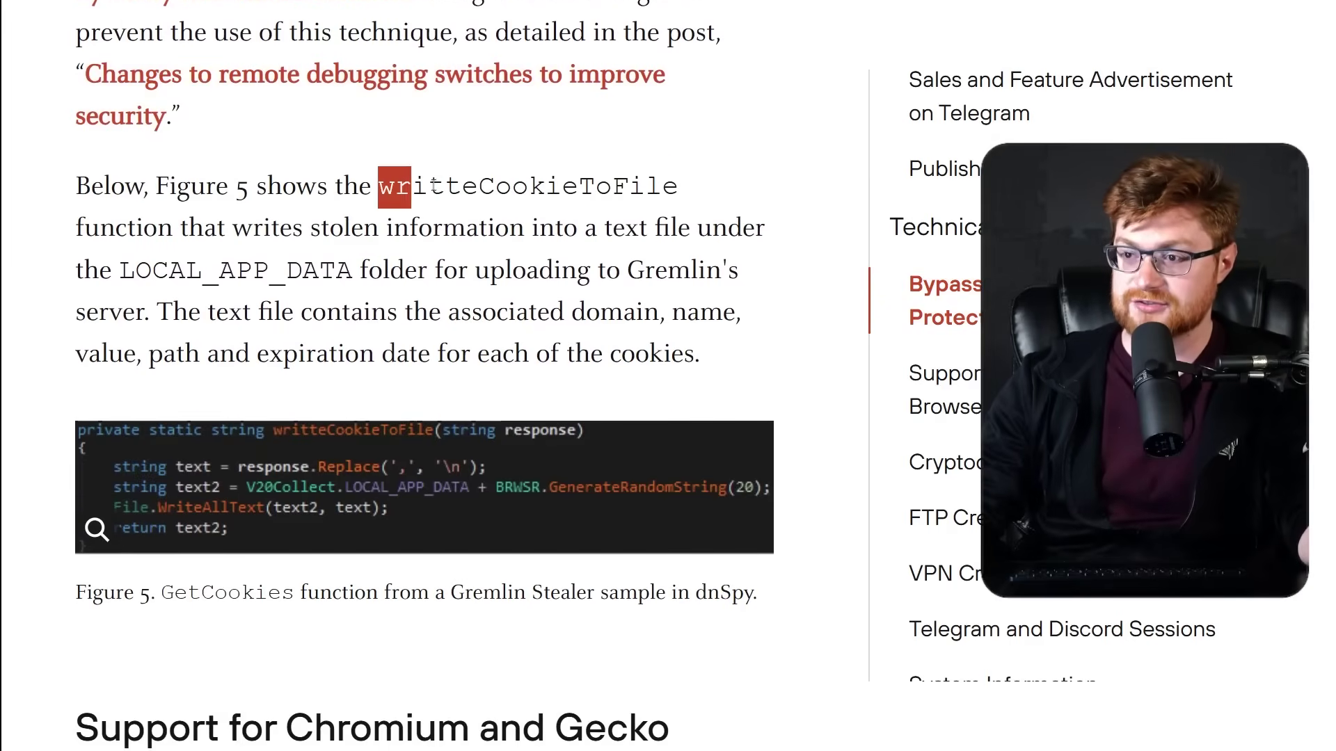
left_click_drag(484, 183, 687, 181)
left_click(605, 185)
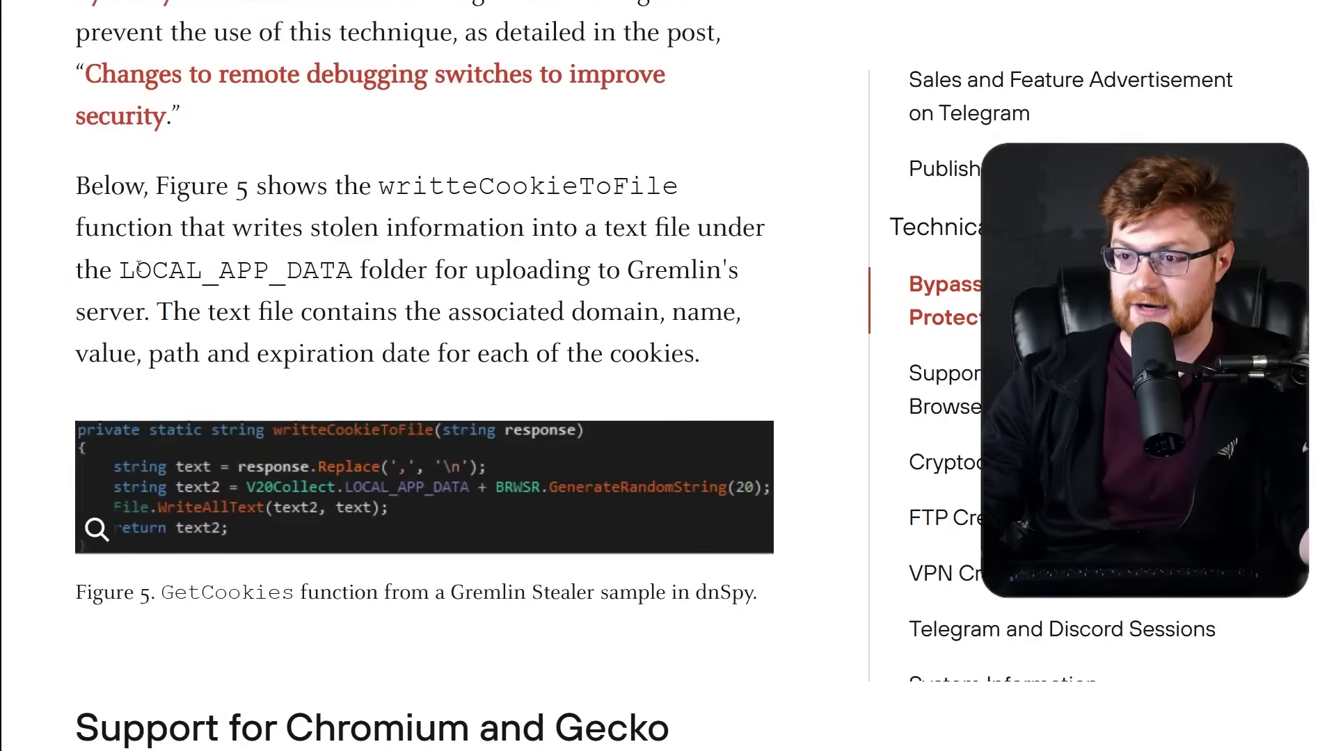
scroll(669, 273, "down", 1)
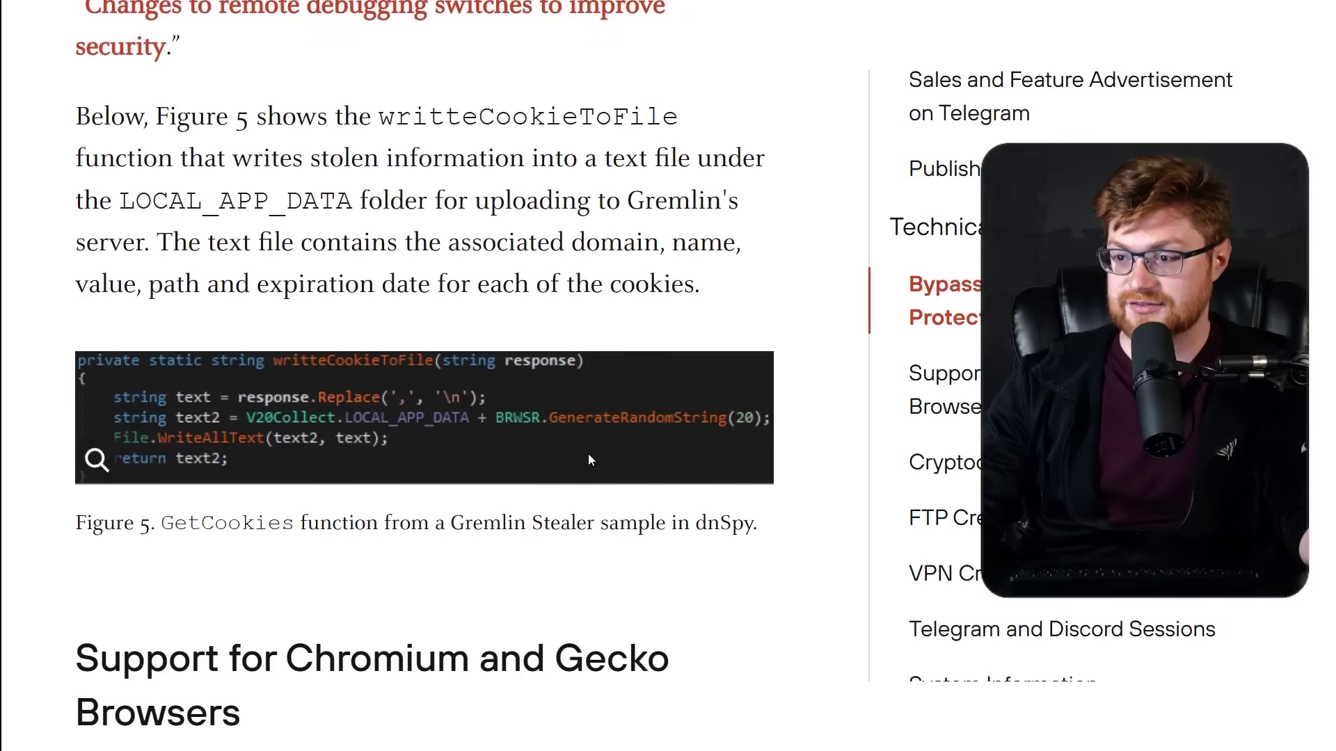
Scroll down to the Cryptocurrency Wallet Stealer section and highlight its heading.
scroll(874, 487, "down", 5)
scroll(844, 506, "down", 8)
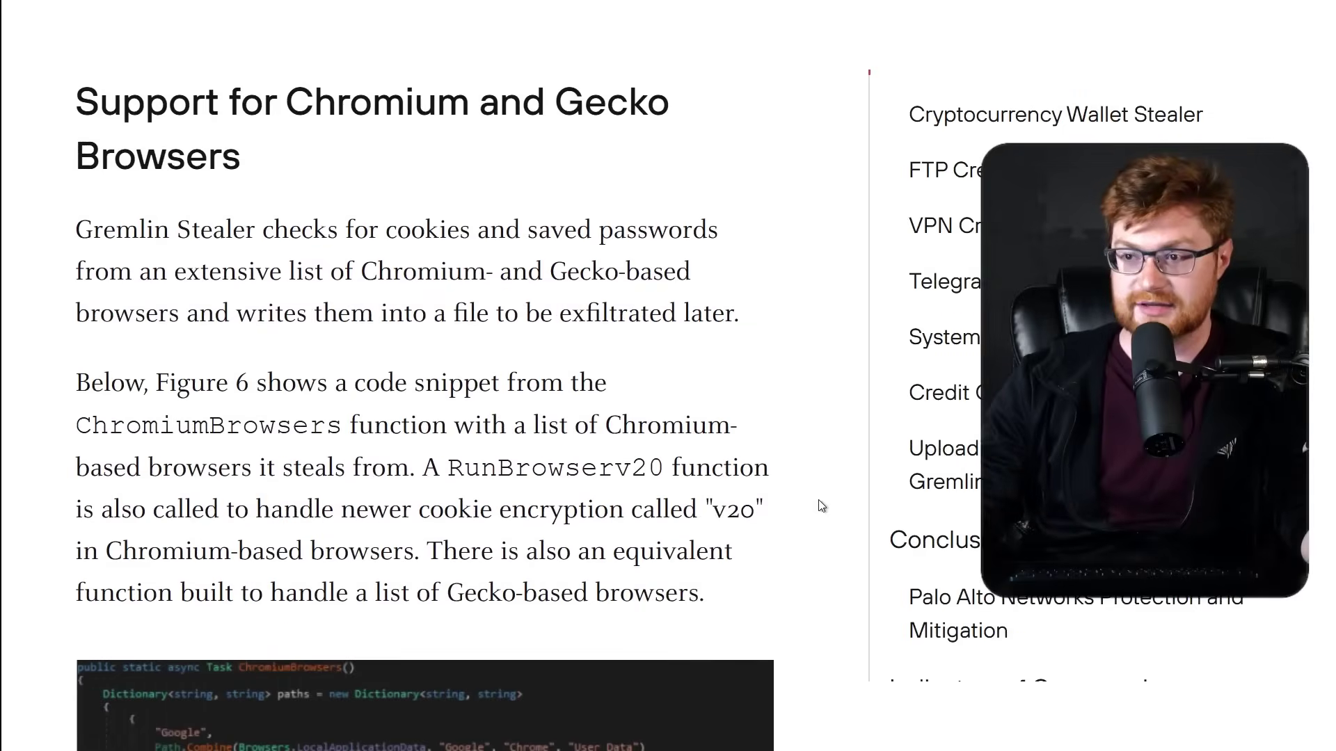
scroll(822, 506, "down", 1)
scroll(822, 506, "down", 6)
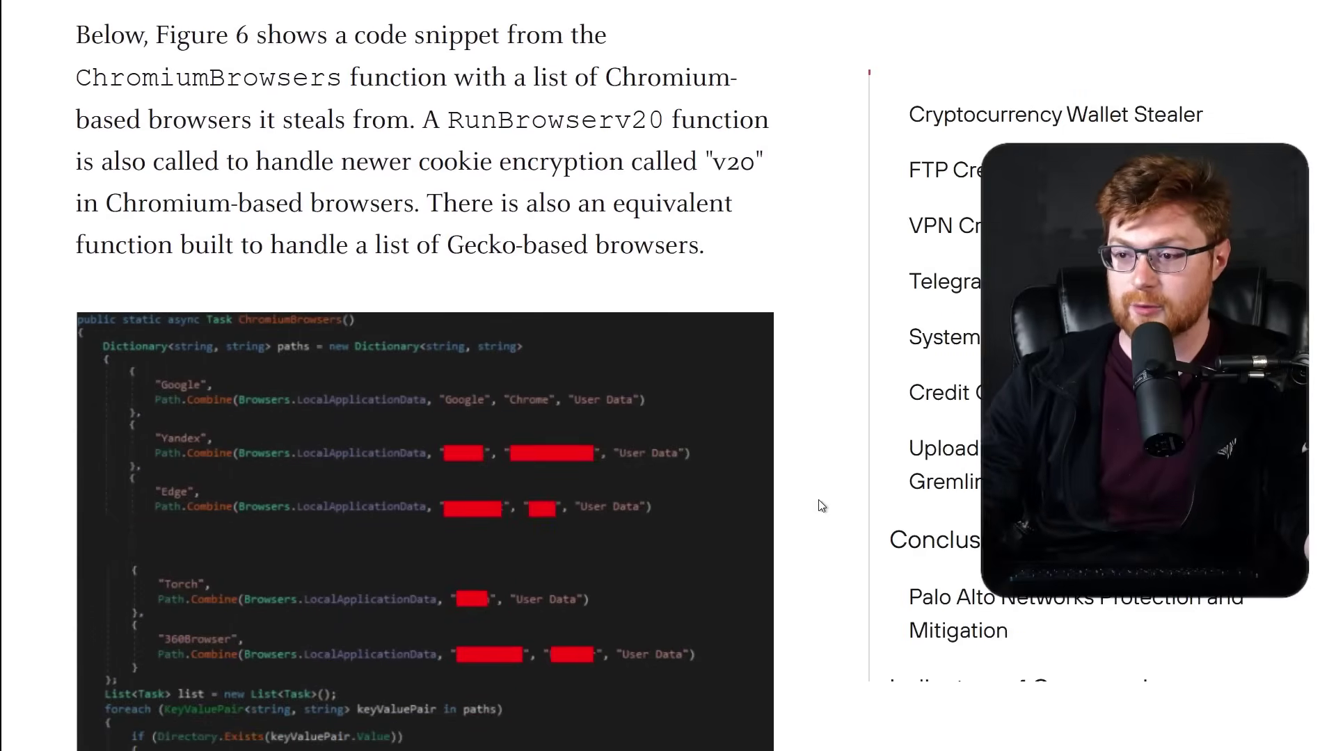
scroll(787, 502, "down", 10)
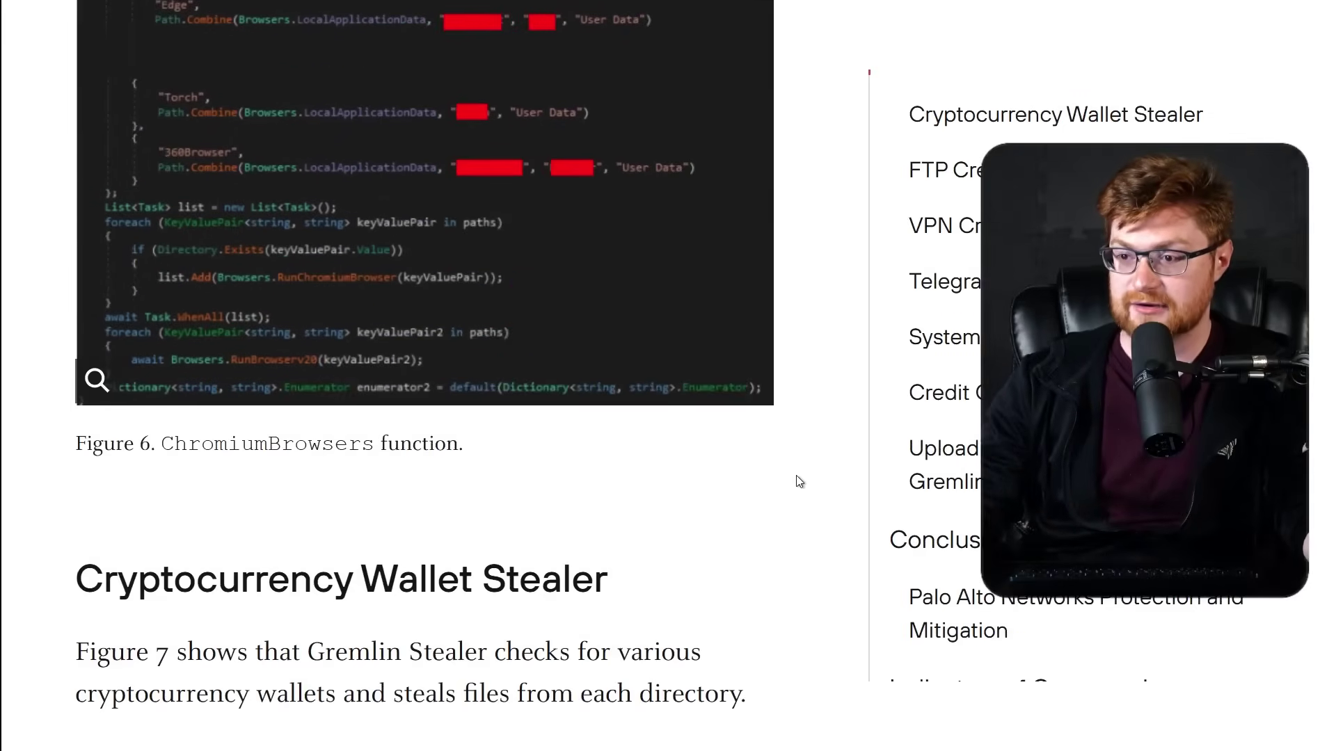
scroll(803, 482, "down", 2)
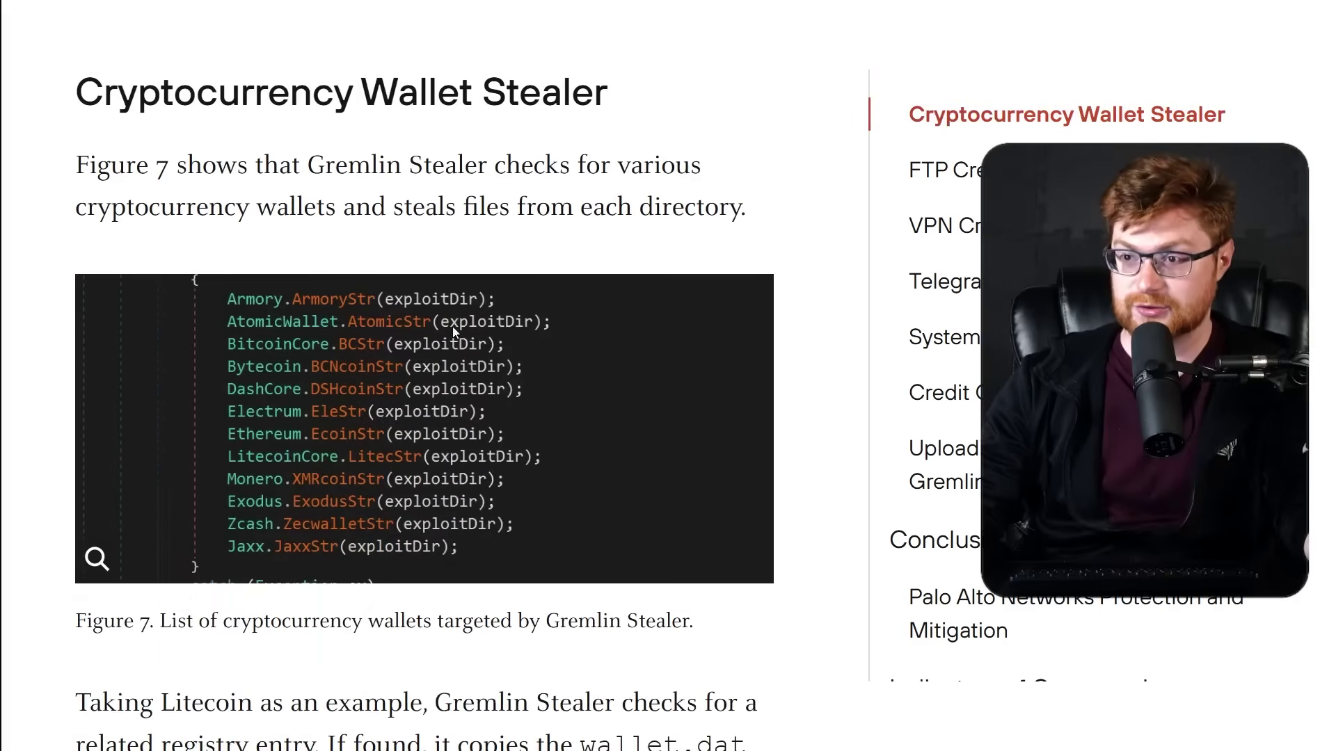
left_click_drag(76, 92, 599, 82)
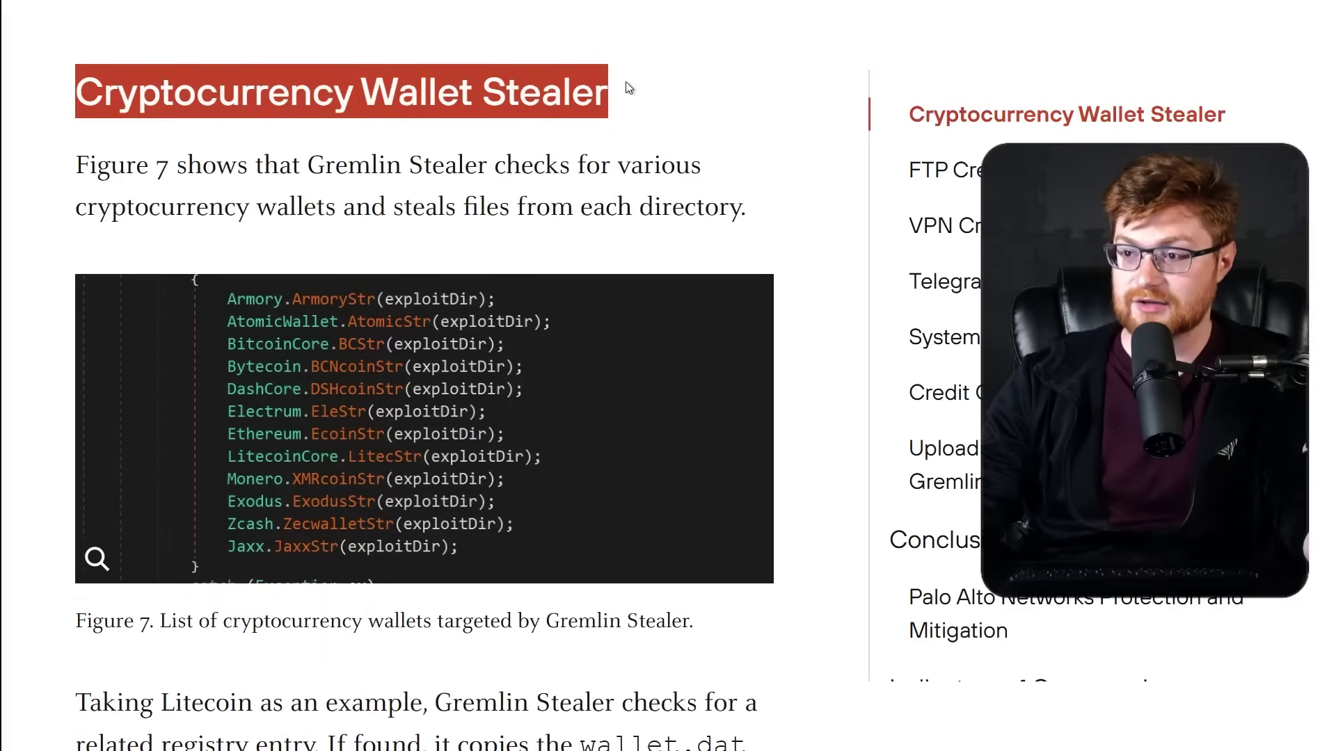
left_click(630, 88)
Scroll through the VPN, Telegram and Upload sections to Figure 17's 207.244.199.46/index.php URL.
scroll(845, 413, "down", 8)
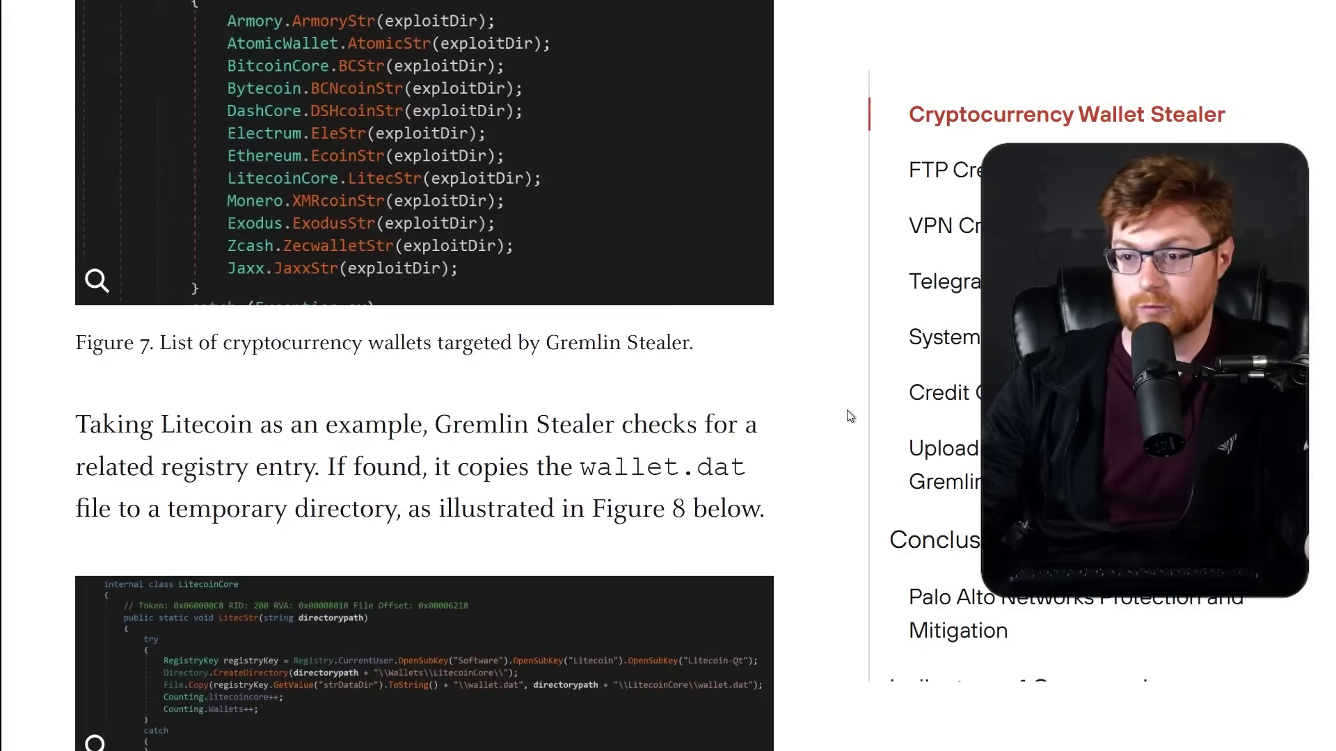
scroll(846, 411, "down", 10)
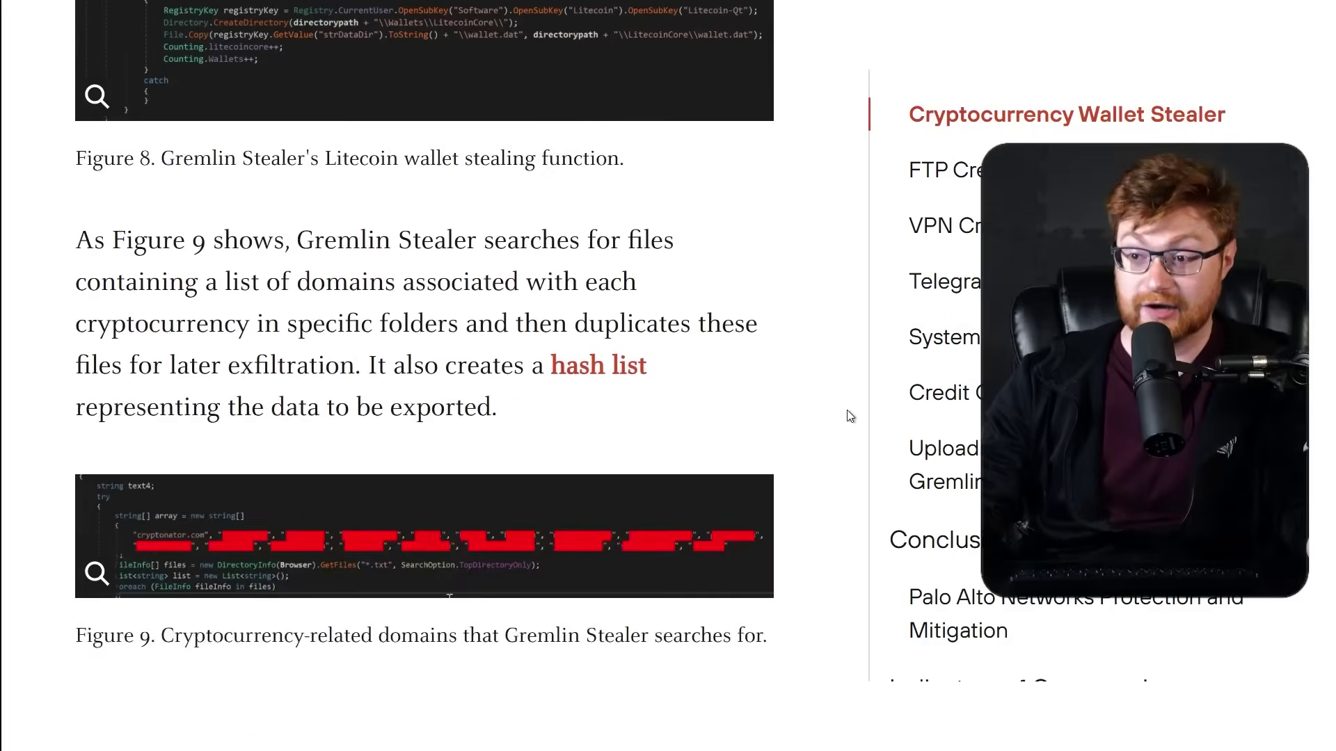
scroll(846, 410, "down", 9)
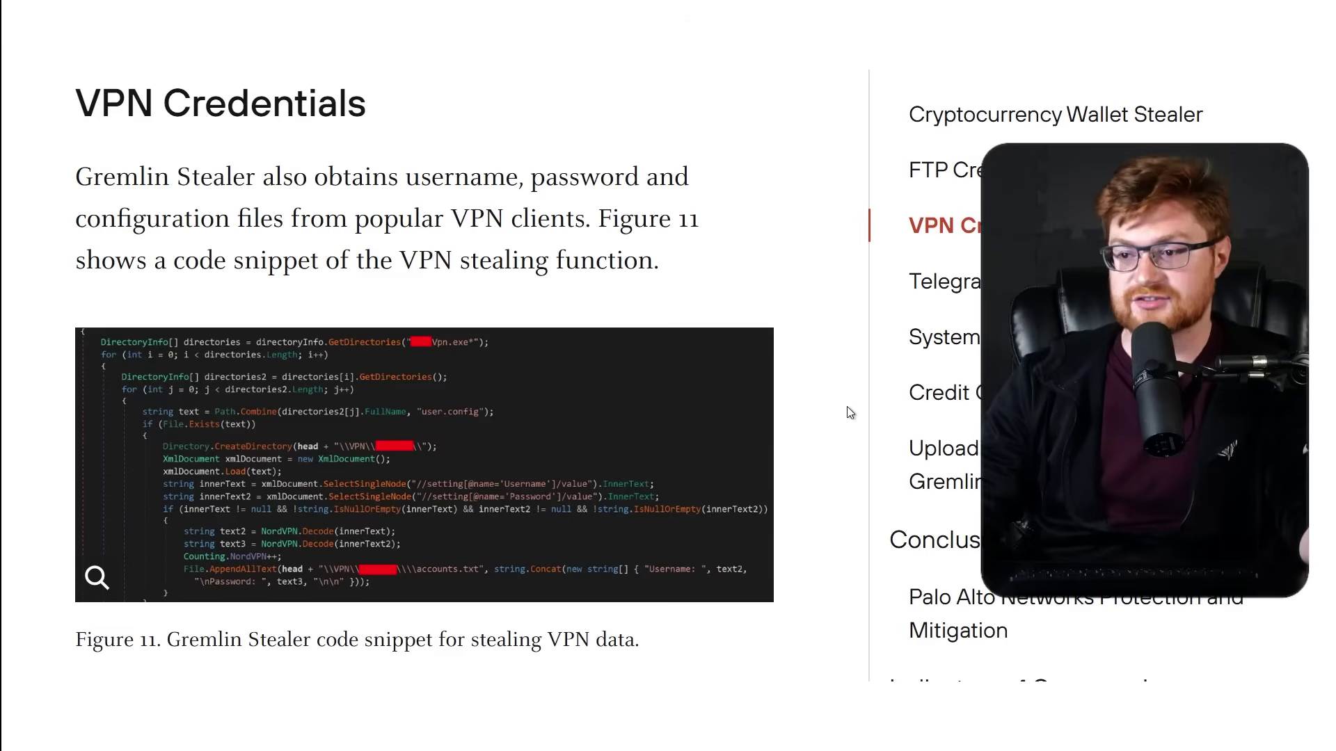
scroll(850, 413, "down", 1)
scroll(851, 413, "down", 9)
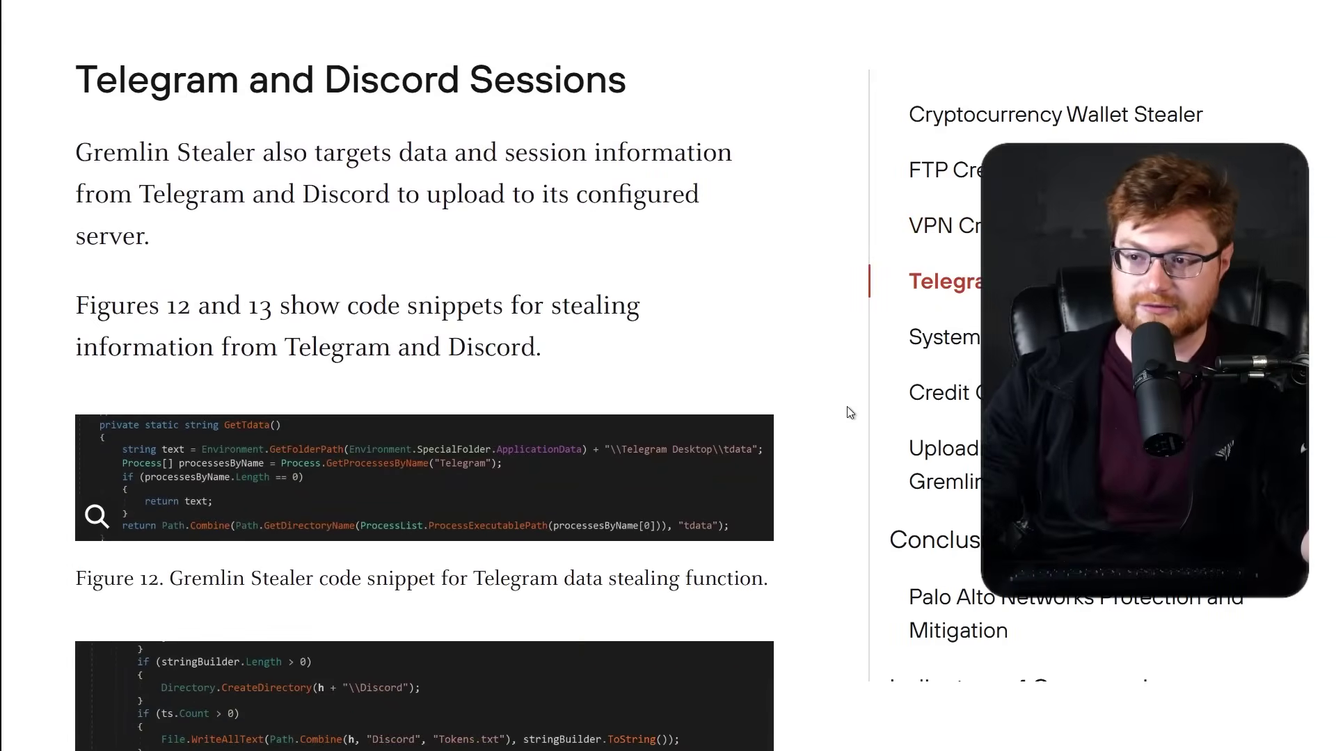
scroll(847, 407, "down", 1)
scroll(847, 407, "down", 13)
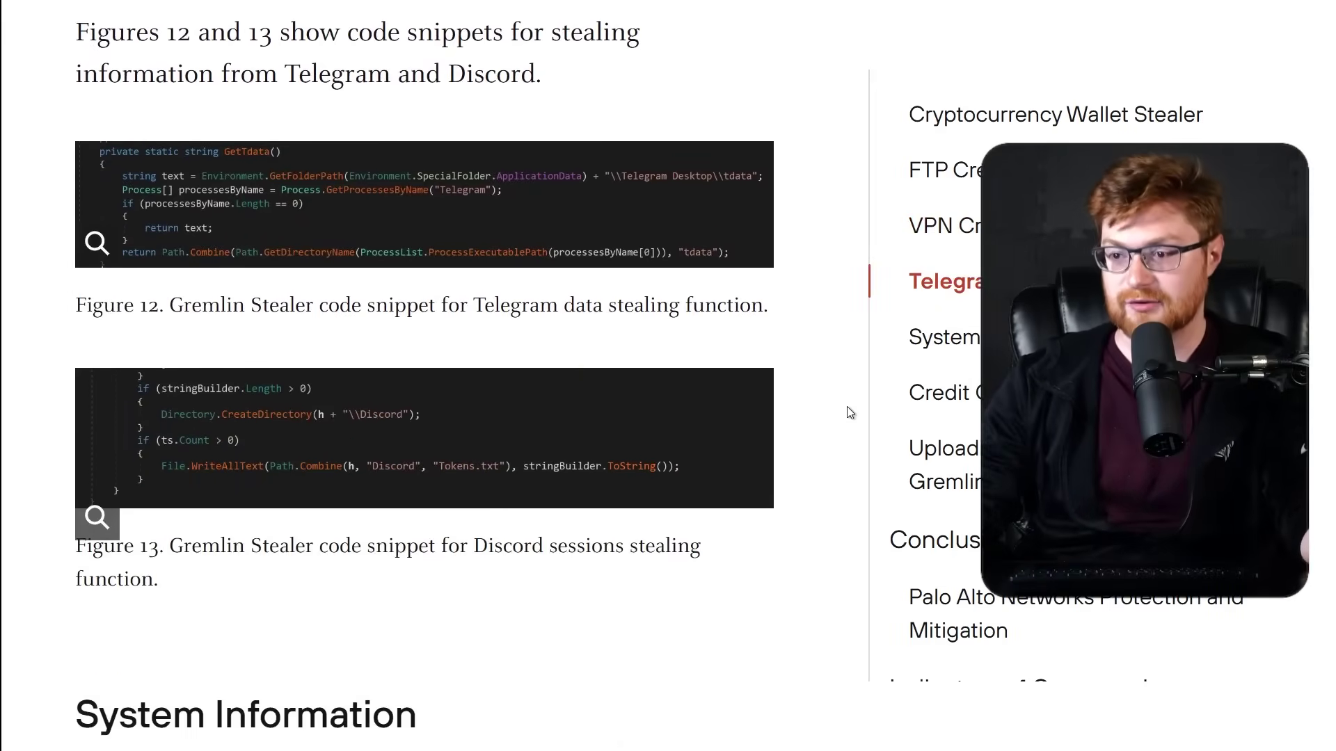
scroll(850, 413, "down", 15)
scroll(847, 407, "down", 9)
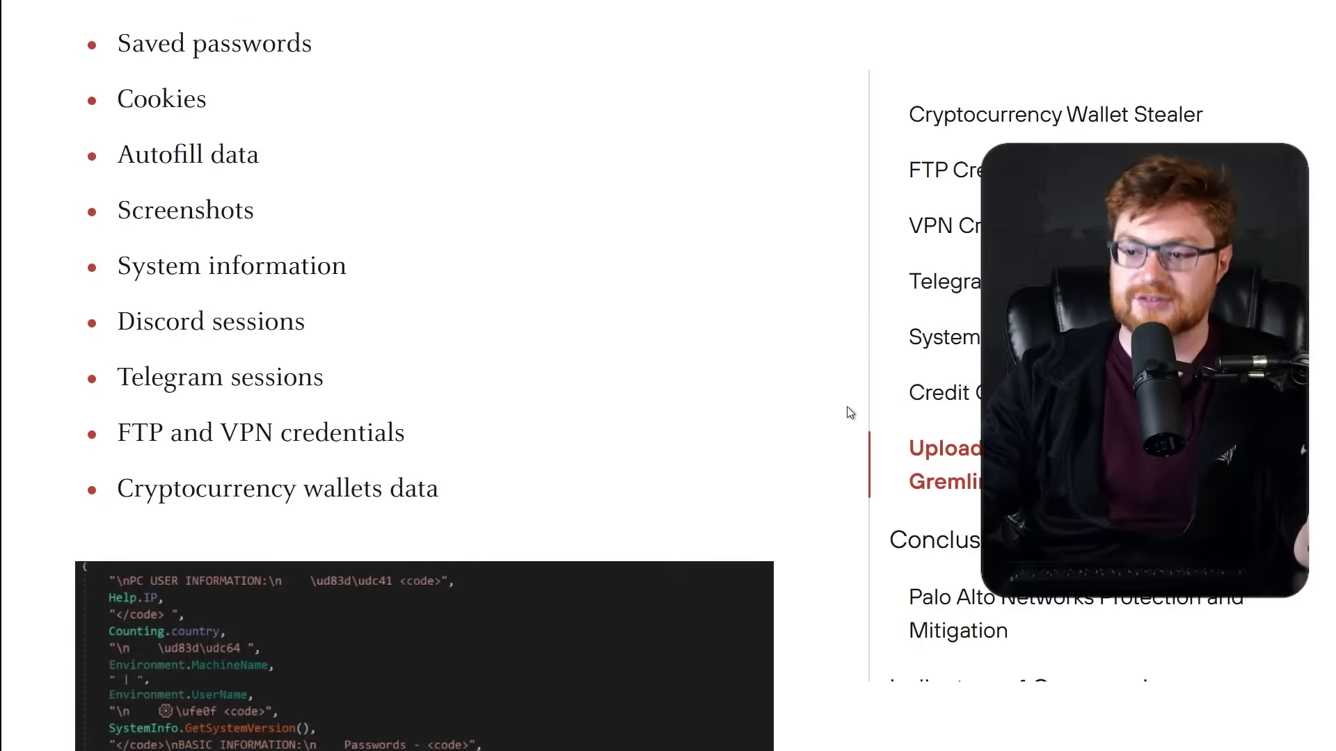
scroll(847, 411, "down", 6)
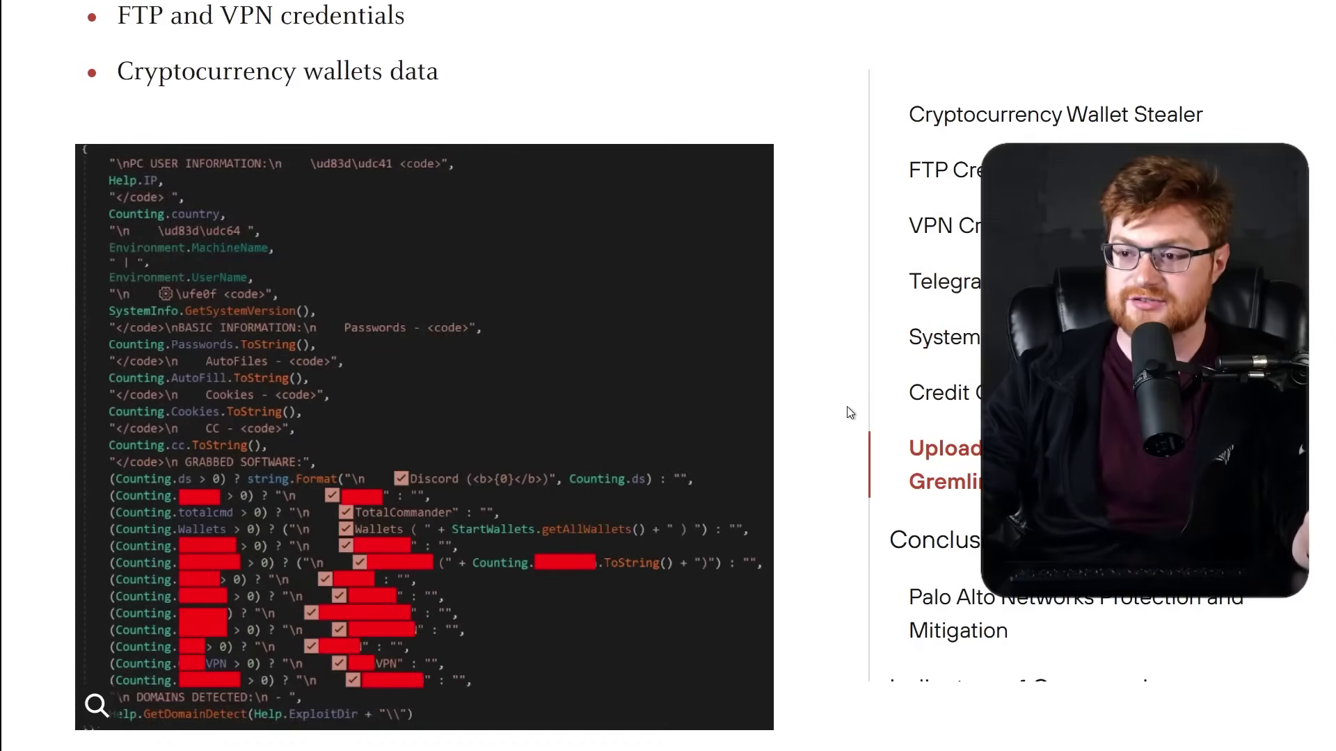
scroll(846, 406, "down", 4)
scroll(848, 408, "down", 5)
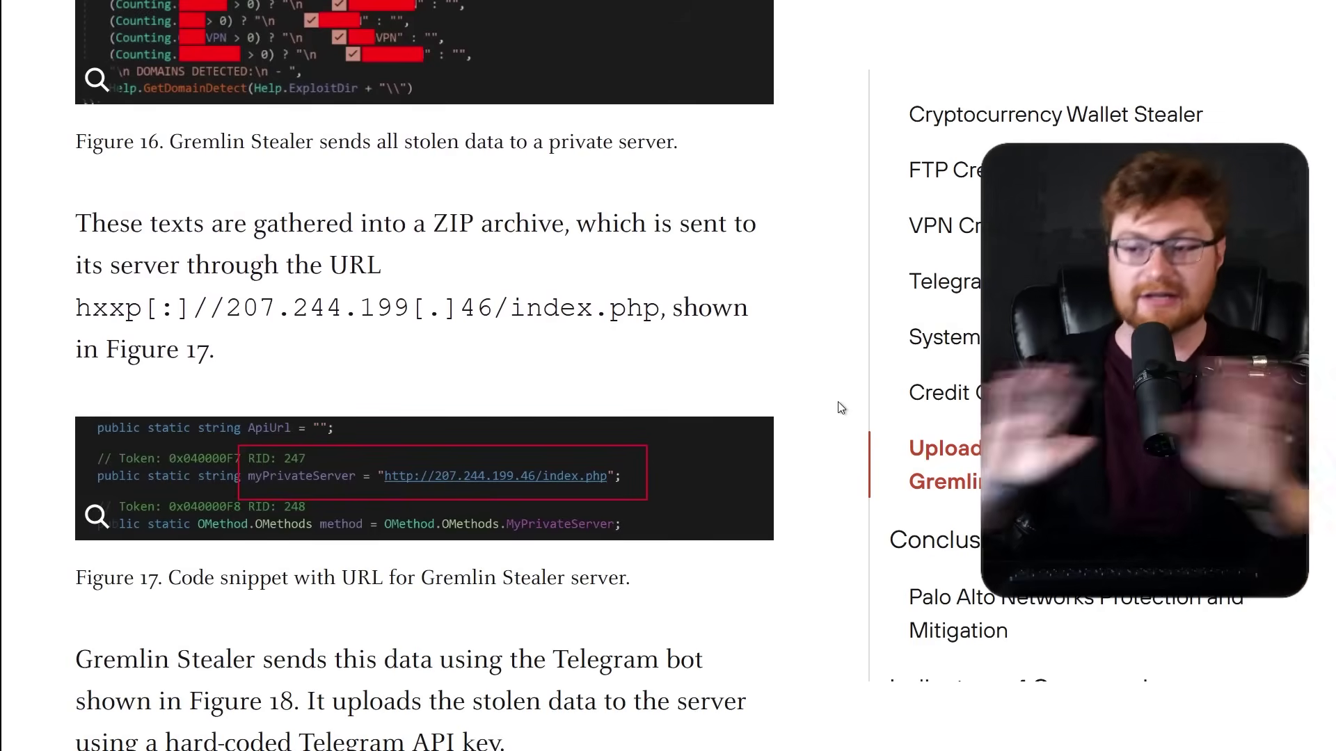
Highlight the paragraph about the Telegram bot and the API key line.
scroll(841, 409, "down", 2)
scroll(841, 408, "down", 2)
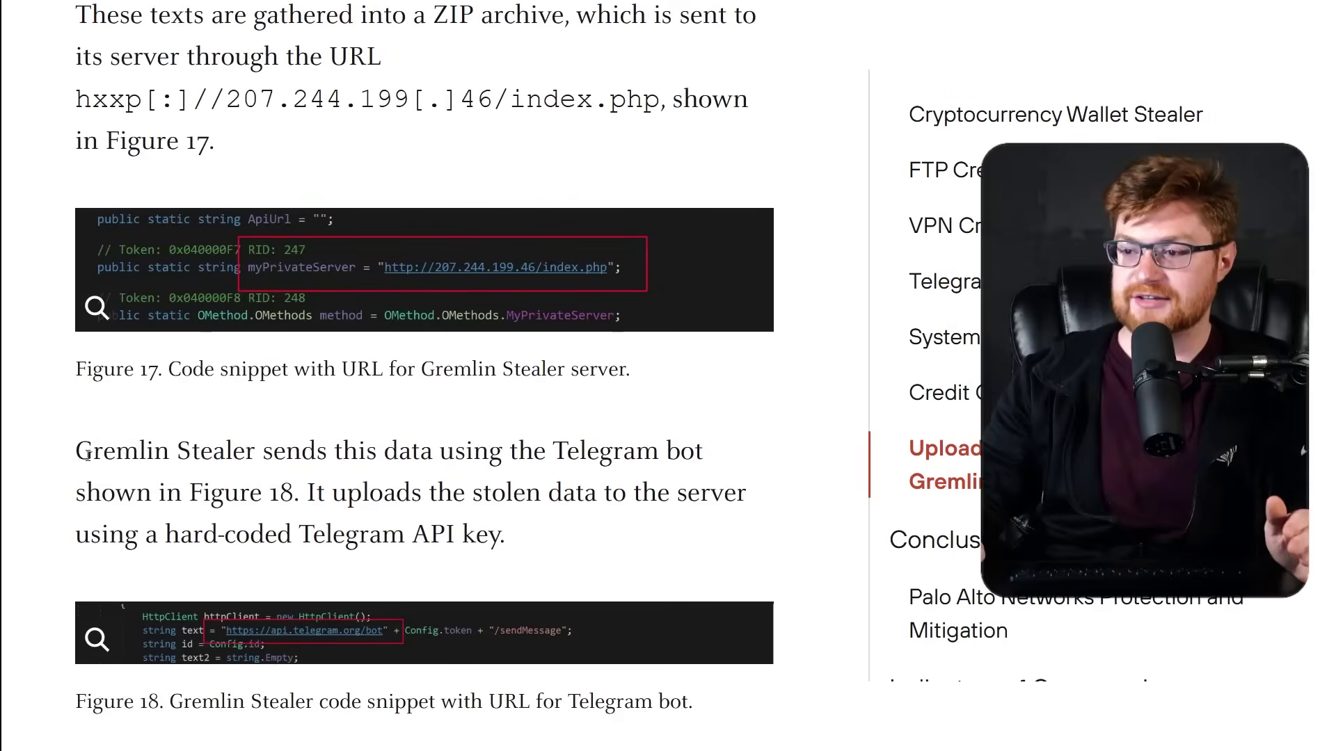
left_click_drag(86, 456, 575, 463)
left_click_drag(666, 479, 701, 536)
left_click(337, 493)
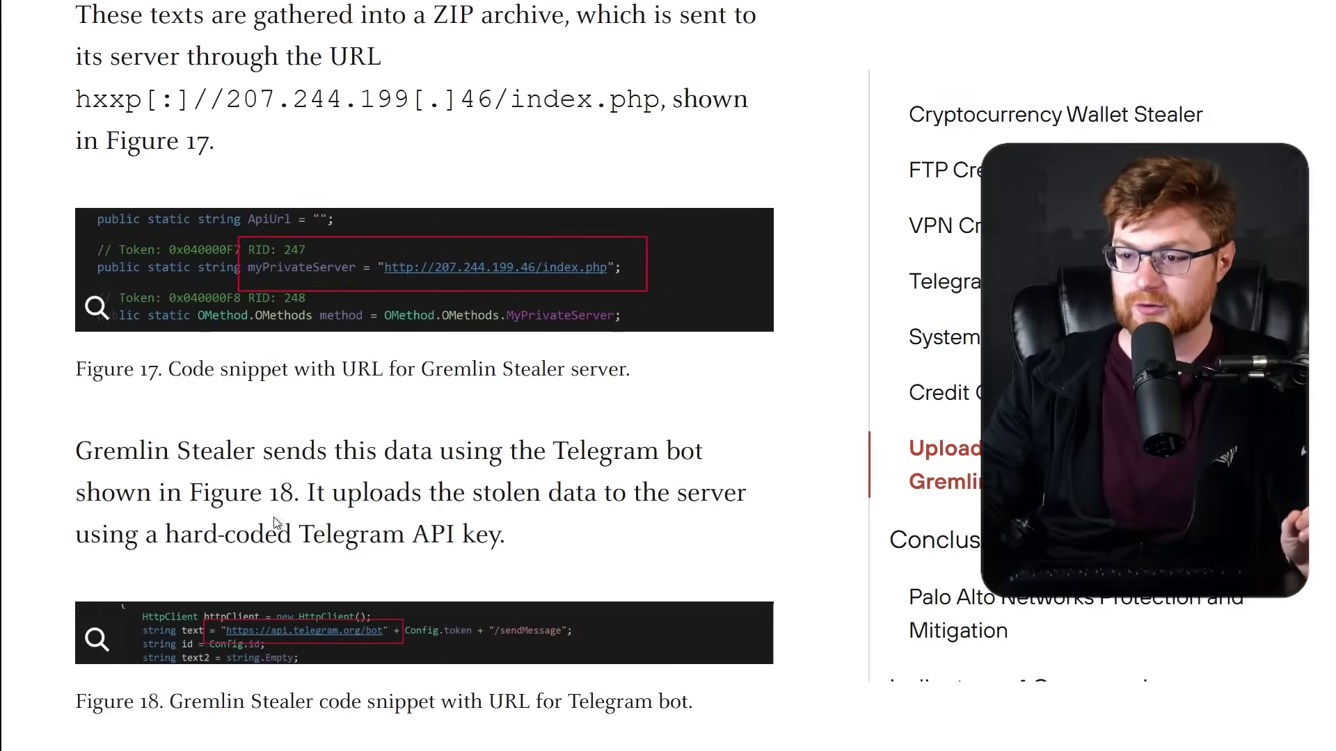
scroll(232, 527, "down", 2)
left_click_drag(43, 476, 584, 462)
left_click(583, 463)
Highlight the Figure 19 paragraph and the sentence about the ZIP archive.
scroll(770, 441, "down", 5)
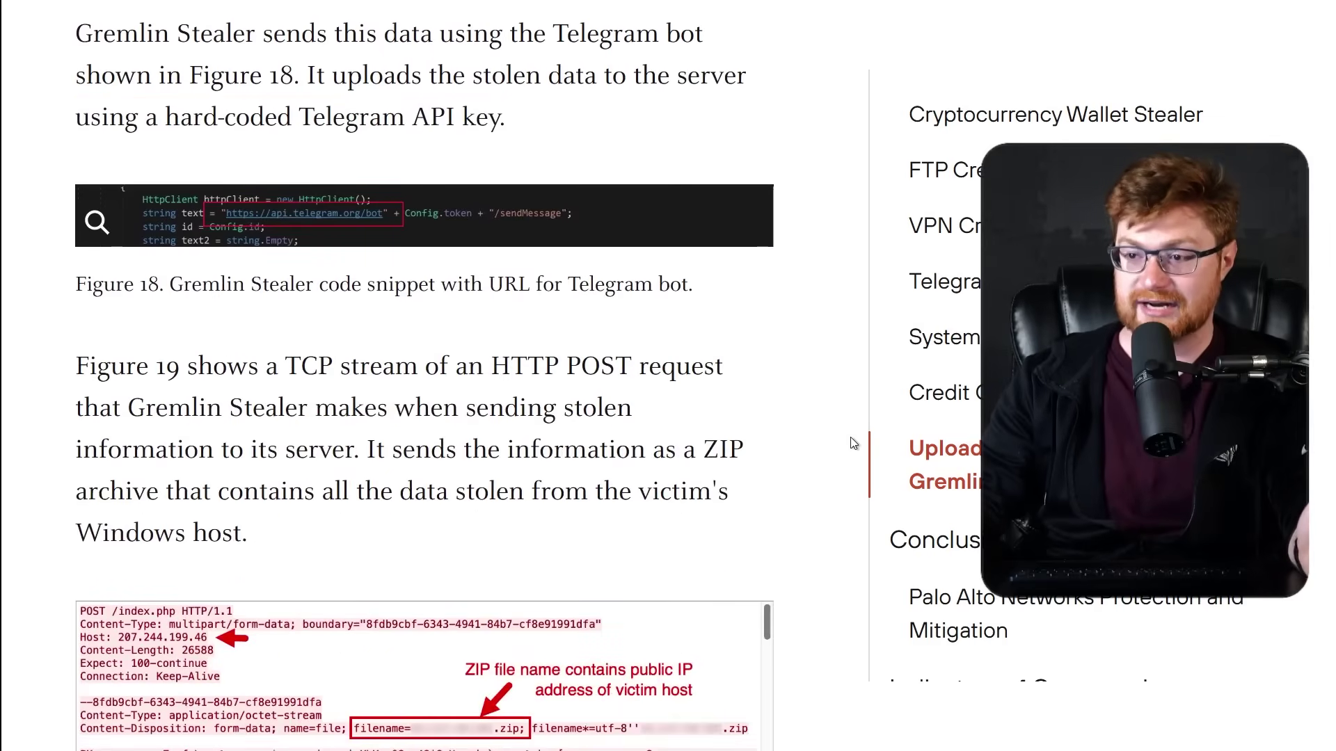
scroll(854, 443, "down", 5)
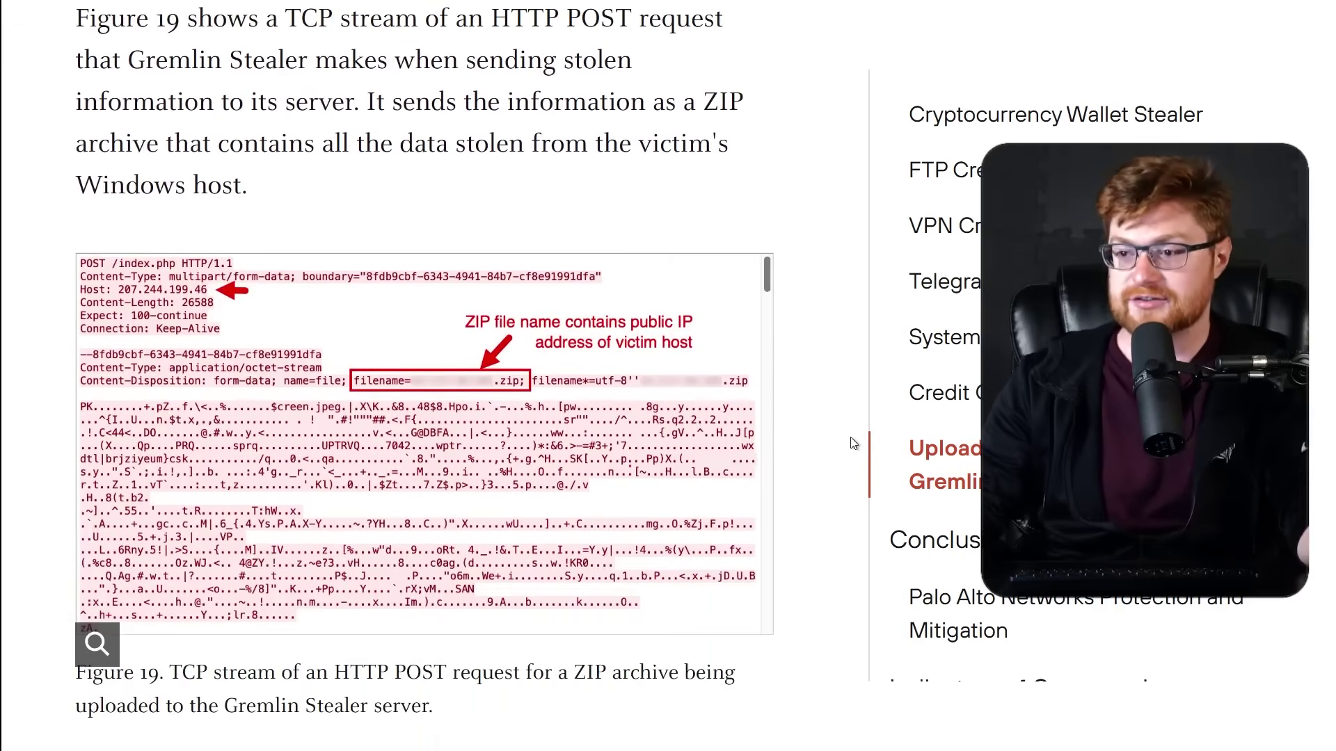
left_click_drag(84, 23, 278, 197)
left_click(370, 172)
left_click_drag(361, 110, 373, 185)
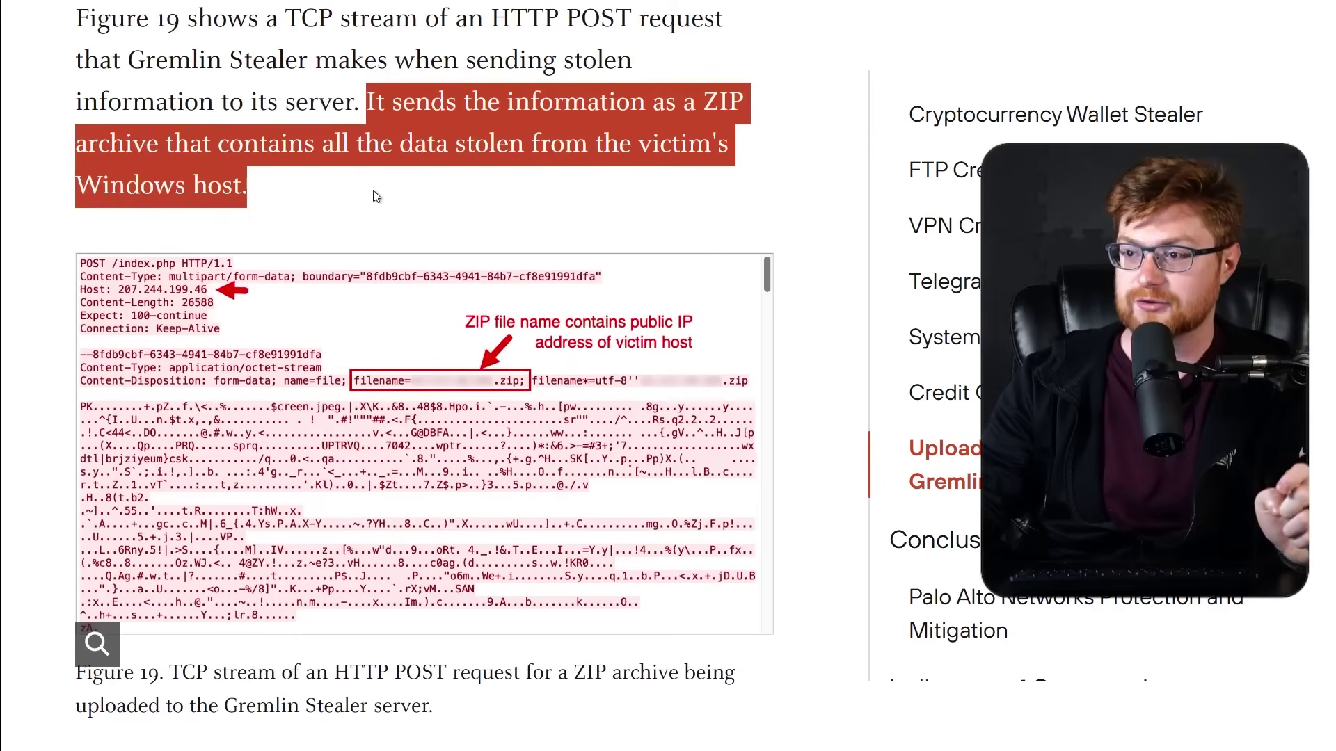
left_click(373, 190)
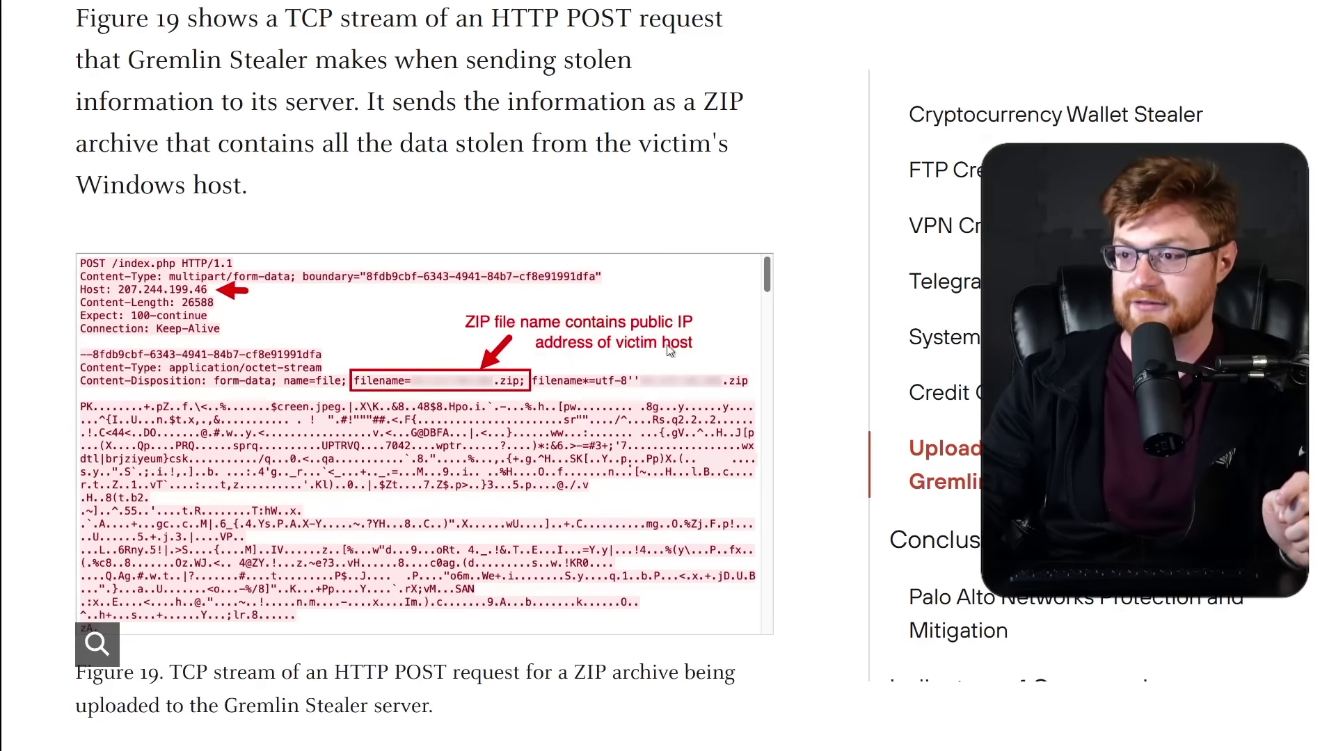
Scroll to Indicators of Compromise and highlight the SHA256 hash paragraph.
scroll(878, 370, "down", 4)
scroll(827, 402, "down", 5)
scroll(826, 402, "down", 13)
scroll(828, 404, "down", 15)
scroll(827, 402, "down", 4)
left_click_drag(75, 182, 254, 213)
left_click(174, 313)
Copy the Gremlin Stealer sample's SHA256 hash from the article.
left_click_drag(120, 284, 510, 324)
right_click(408, 311)
left_click(433, 323)
Search the hash in VirusTotal, bringing up the 49/73 CefSharp.BrowsersSubprocess.exe report.
key("ctrl+Tab")
scroll(549, 499, "down", 2)
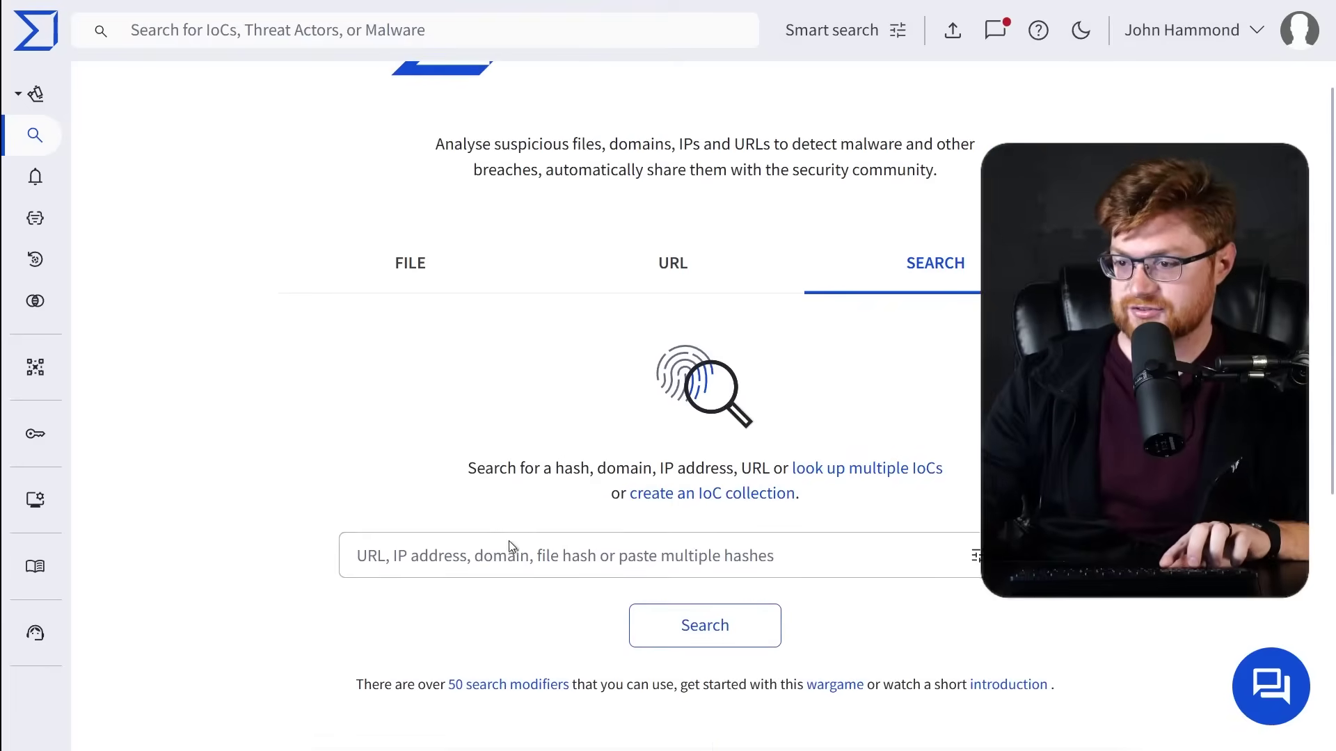
left_click(507, 550)
key("ctrl+v")
key("Return")
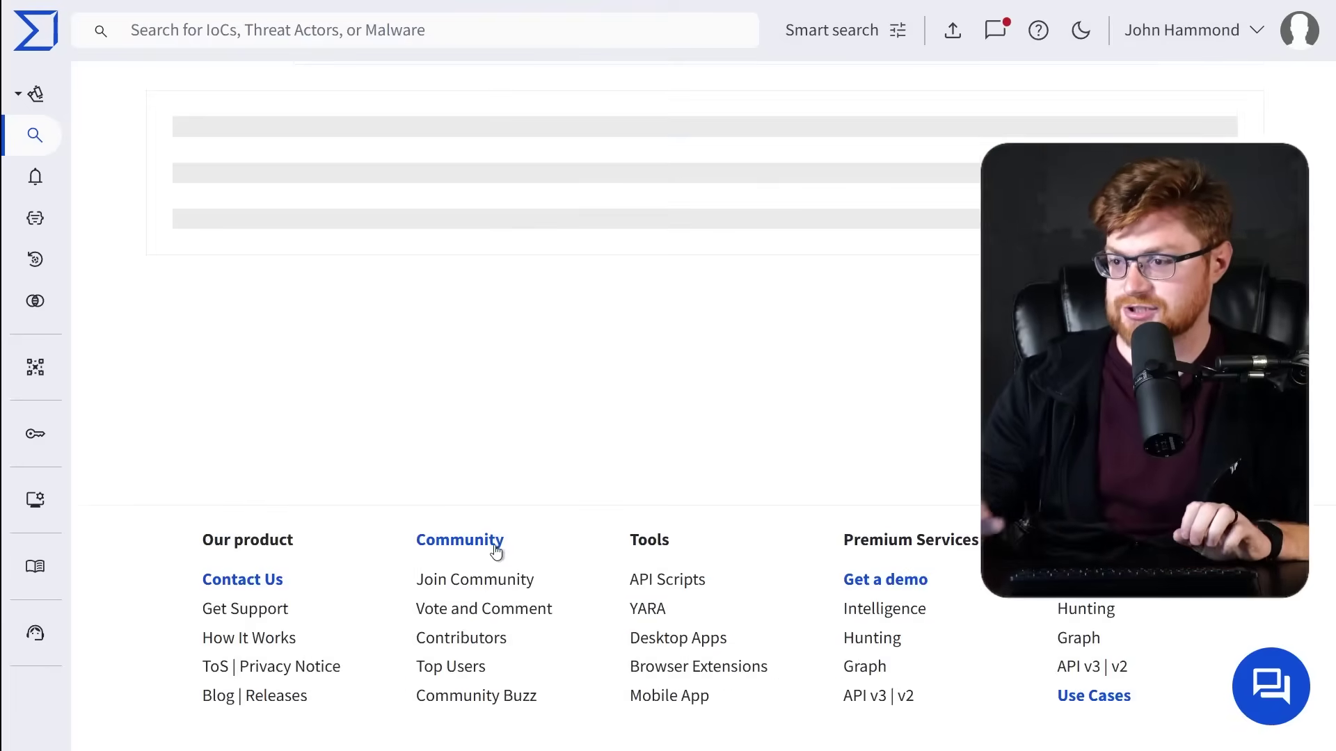
scroll(484, 545, "up", 3)
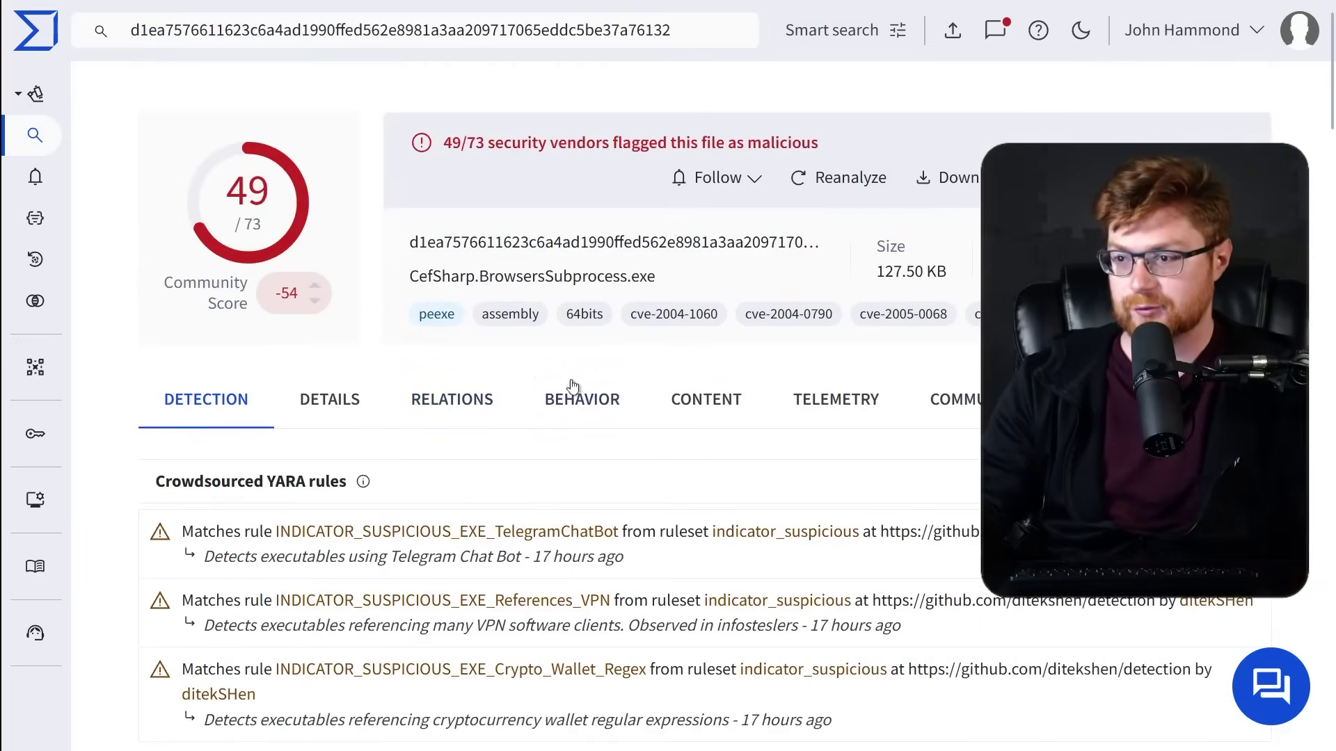
scroll(668, 418, "down", 3)
scroll(668, 417, "up", 3)
Open the DETAILS tab and highlight the sample's file names through stub.exe.
left_click(345, 410)
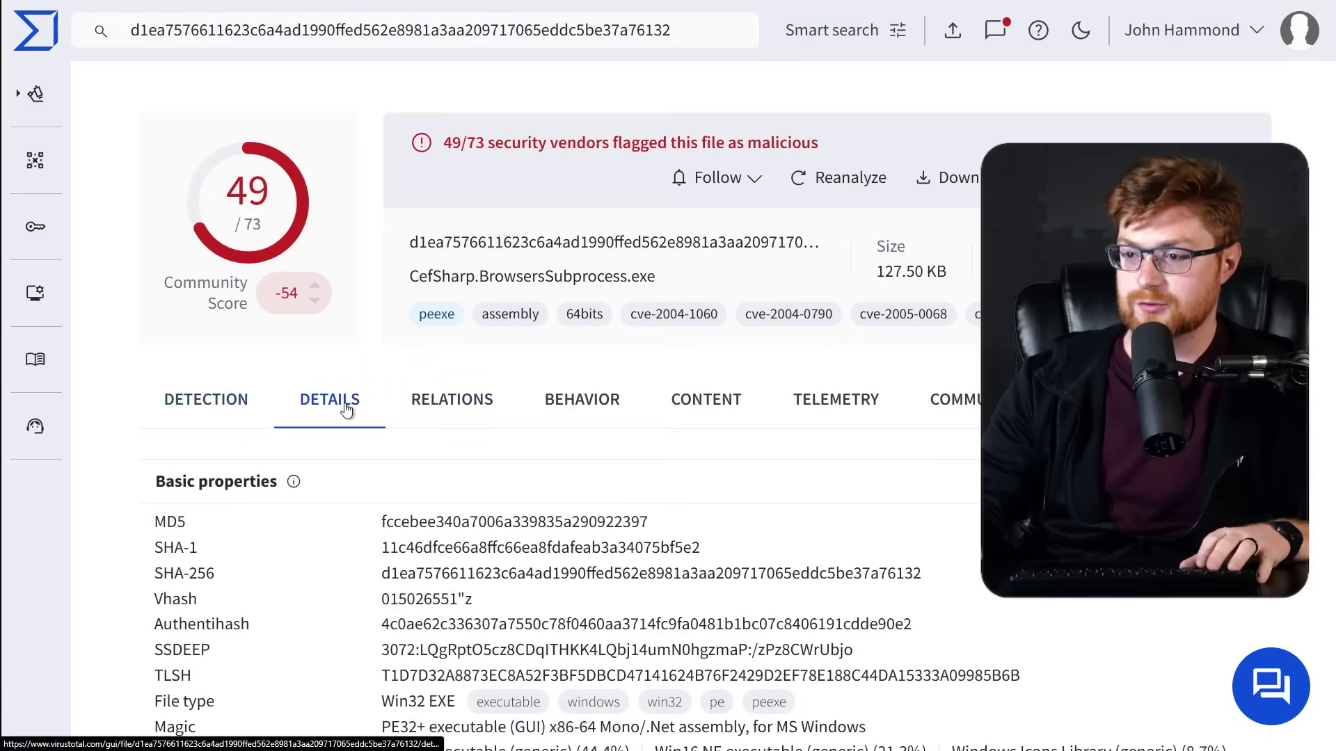
scroll(938, 403, "down", 7)
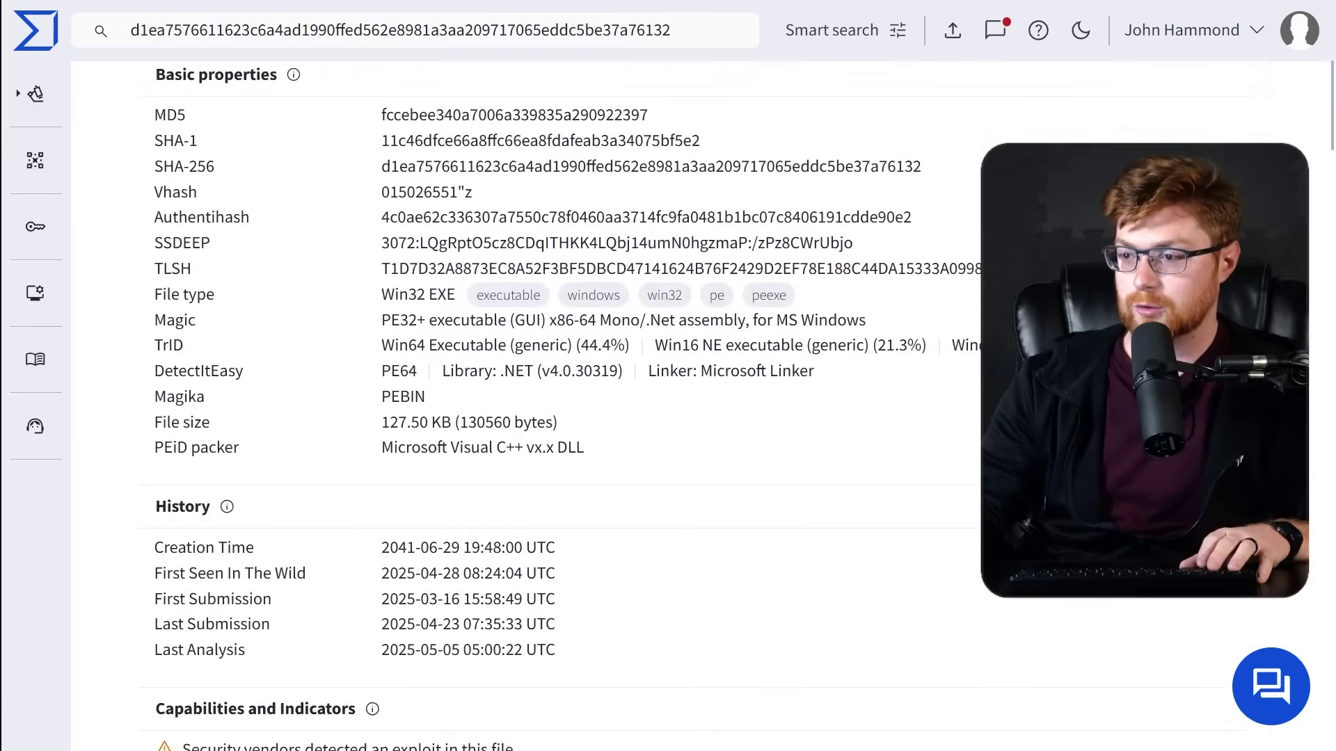
scroll(668, 404, "down", 6)
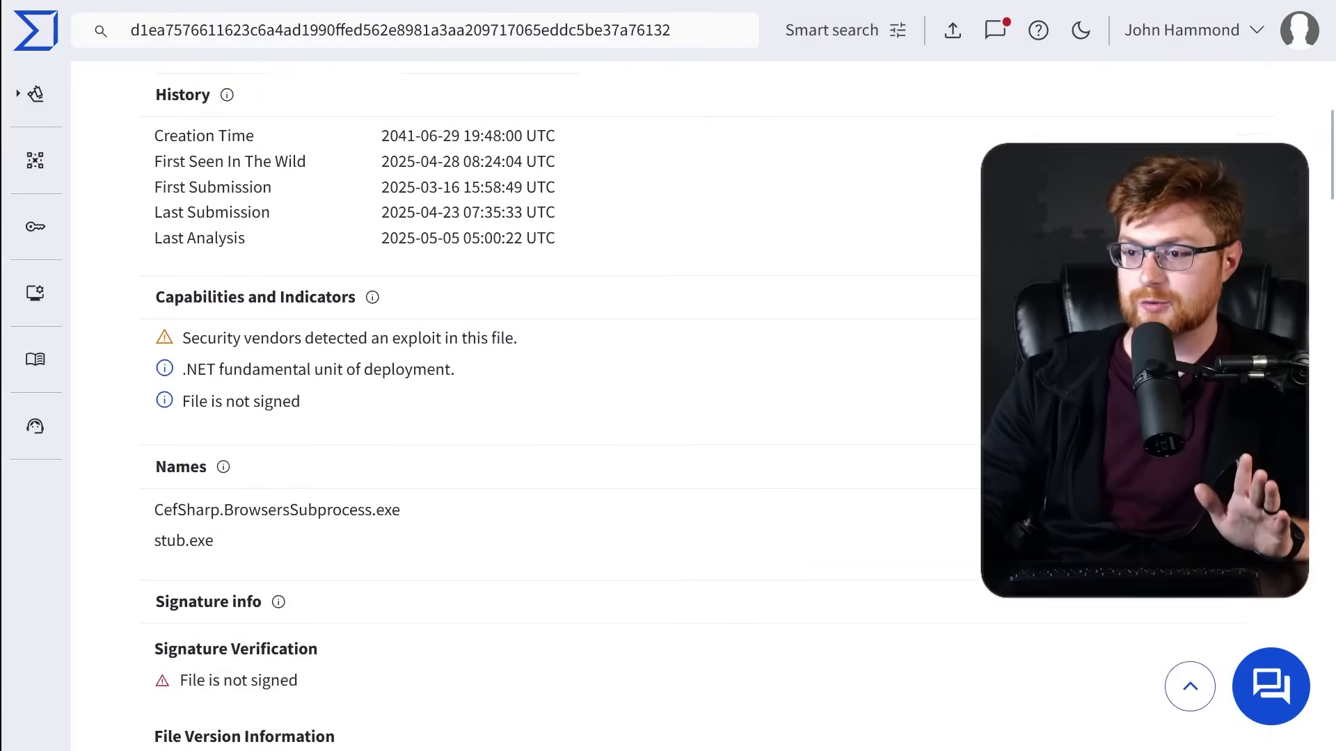
scroll(368, 439, "down", 1)
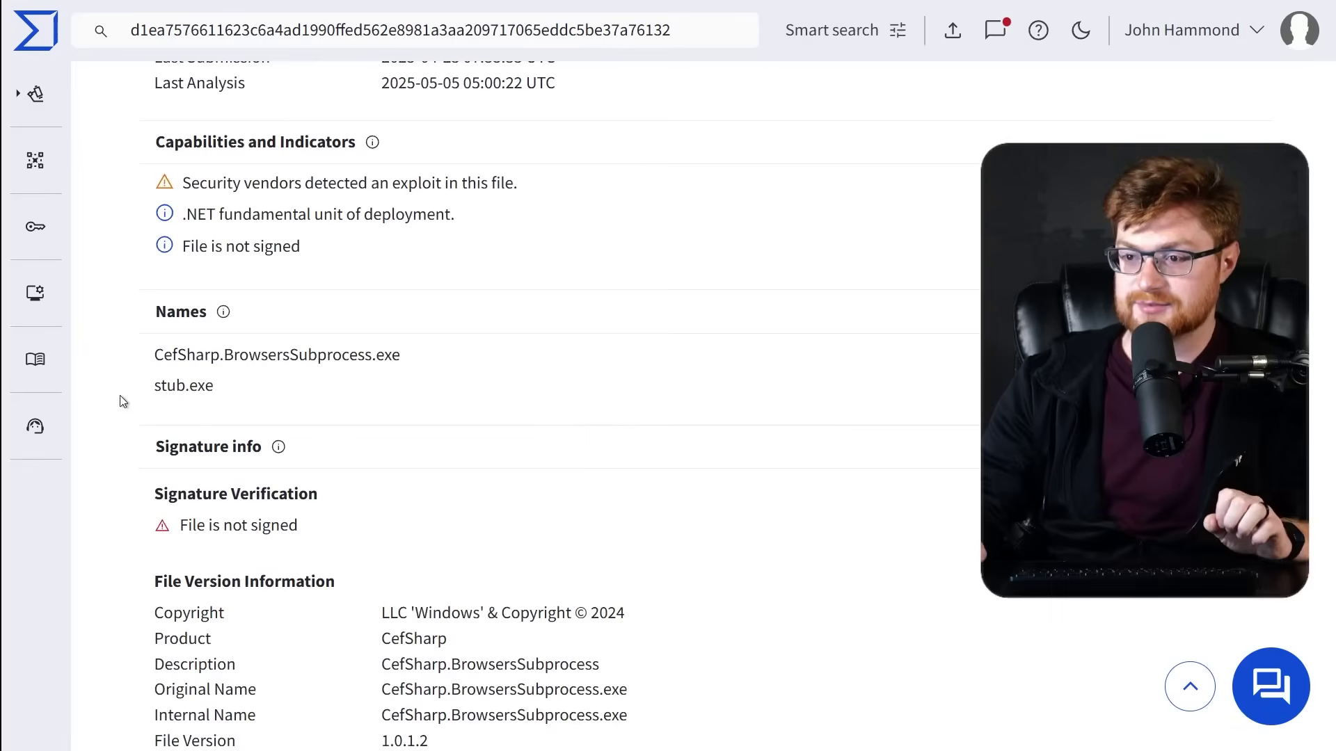
left_click_drag(128, 363, 314, 355)
left_click_drag(415, 359, 199, 386)
left_click(554, 388)
Zoom to 200% and highlight the unsigned signature and CefSharp copyright information.
scroll(240, 391, "down", 2)
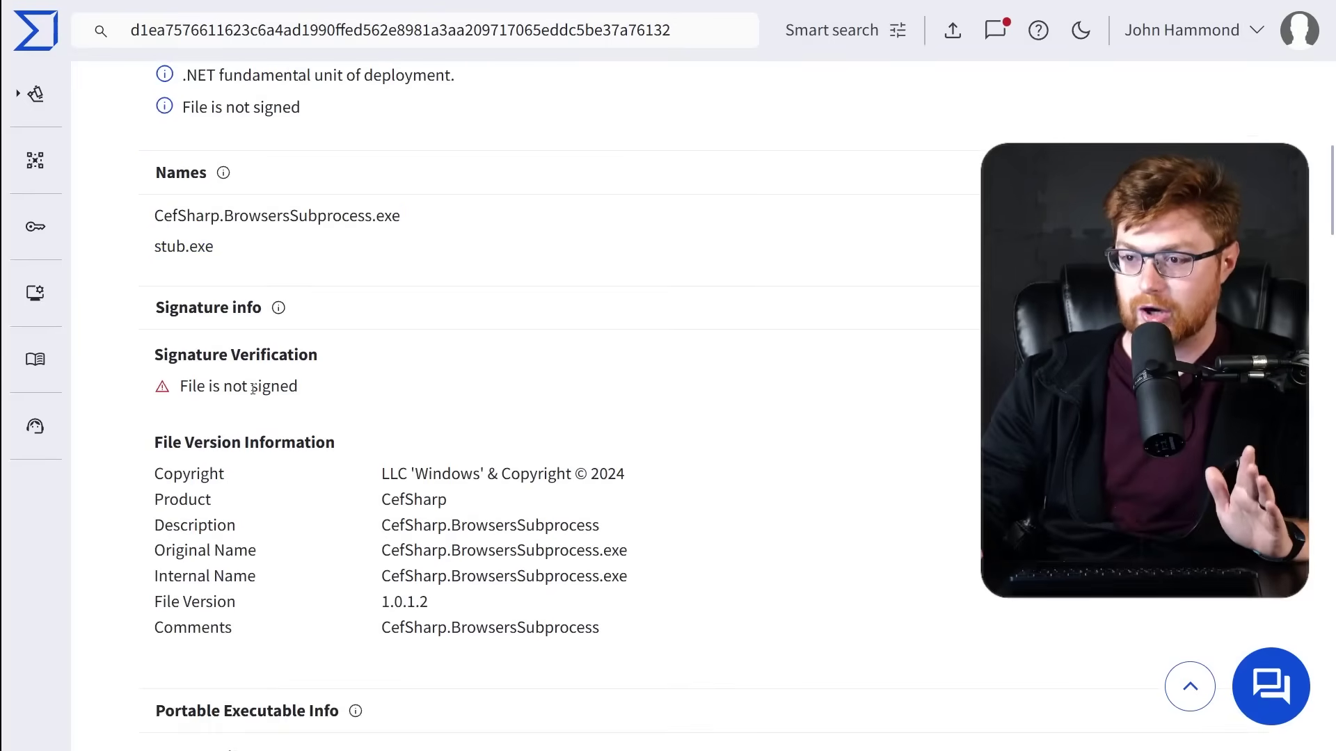
scroll(265, 388, "down", 2)
key("ctrl+plus")
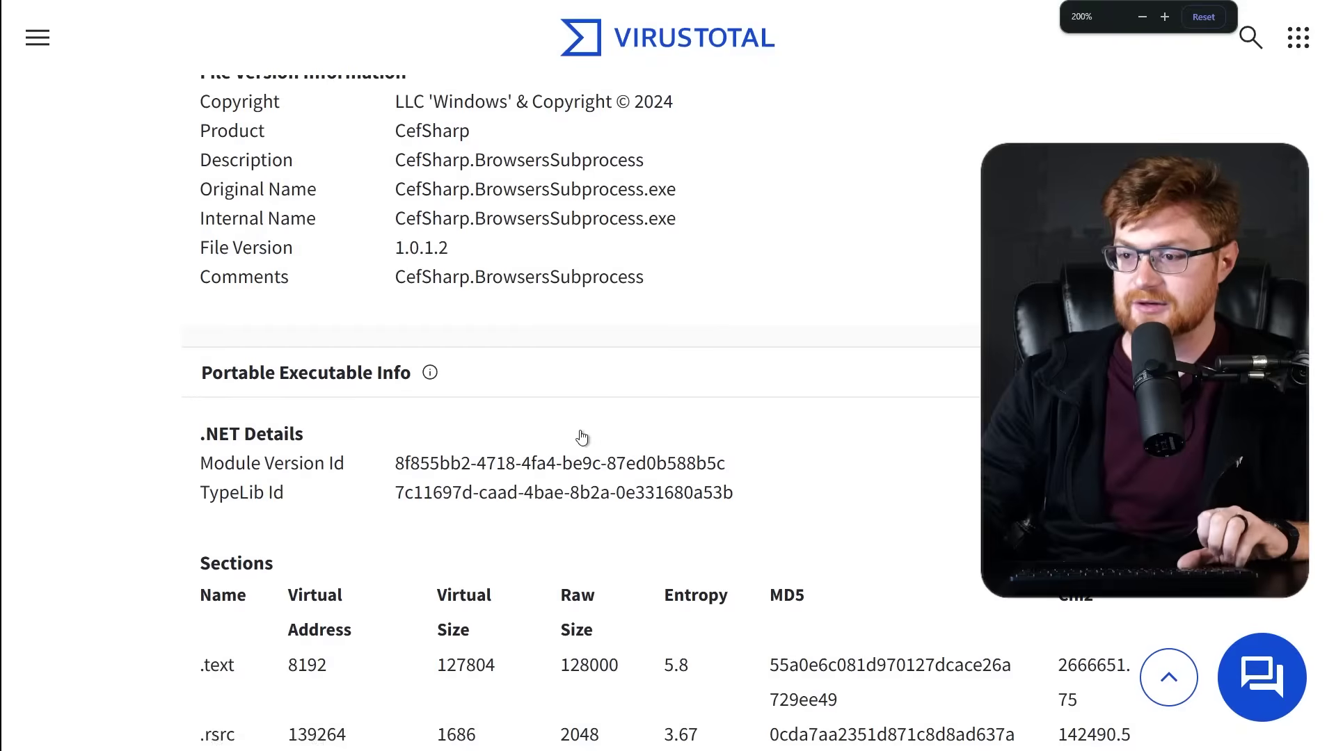
scroll(581, 436, "down", 15)
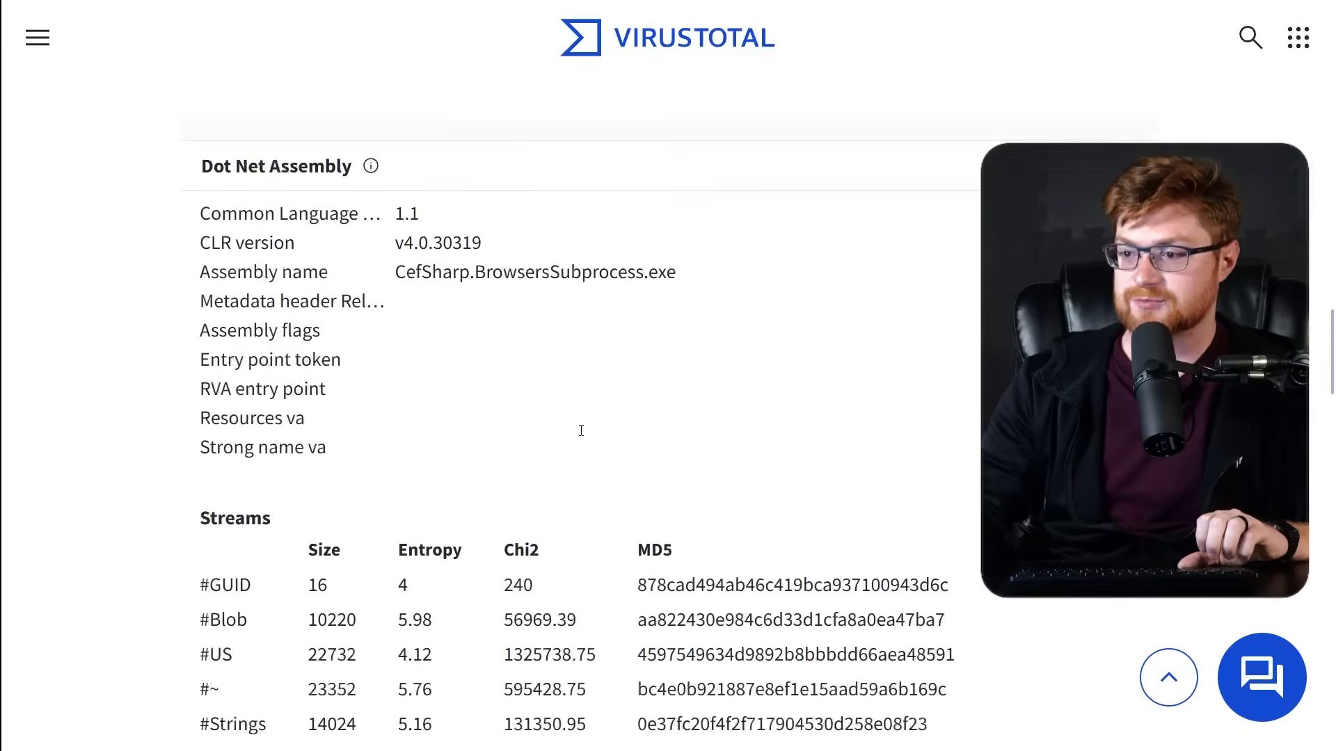
scroll(581, 431, "down", 4)
scroll(577, 428, "up", 20)
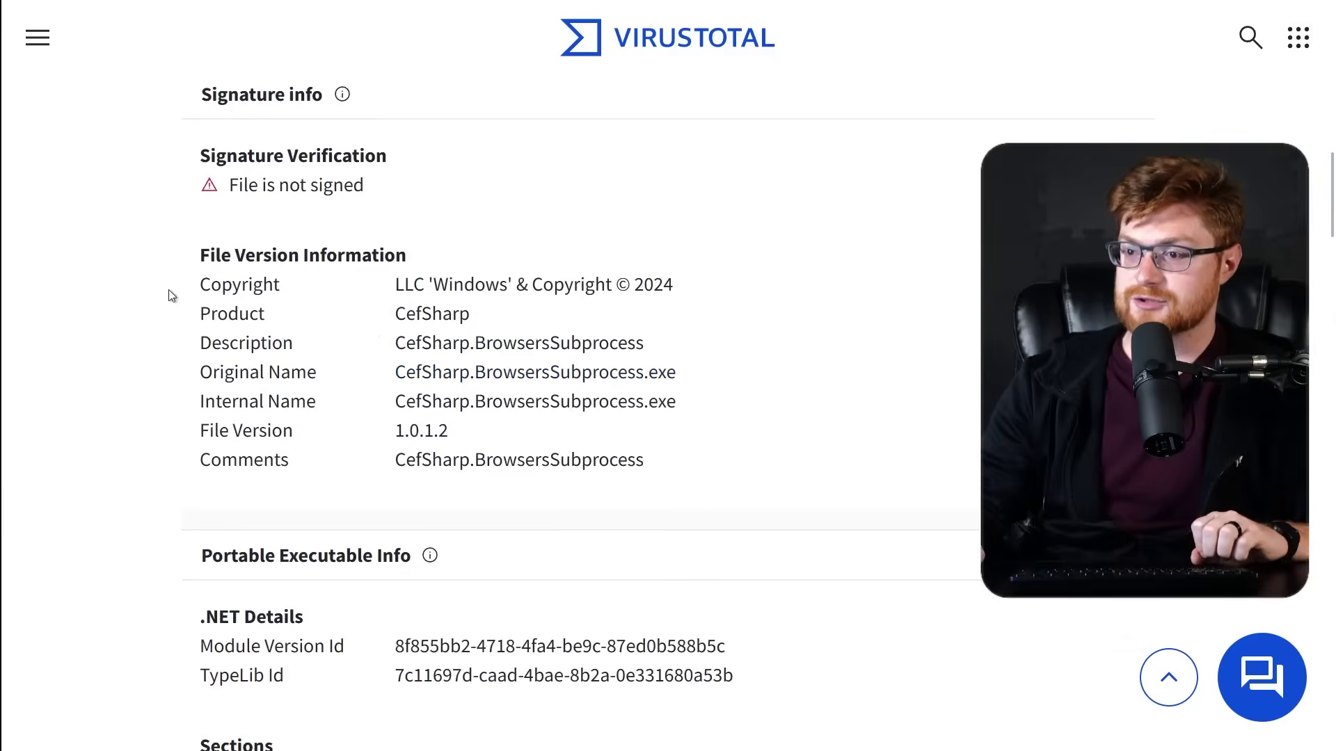
left_click_drag(172, 296, 775, 298)
left_click(194, 396)
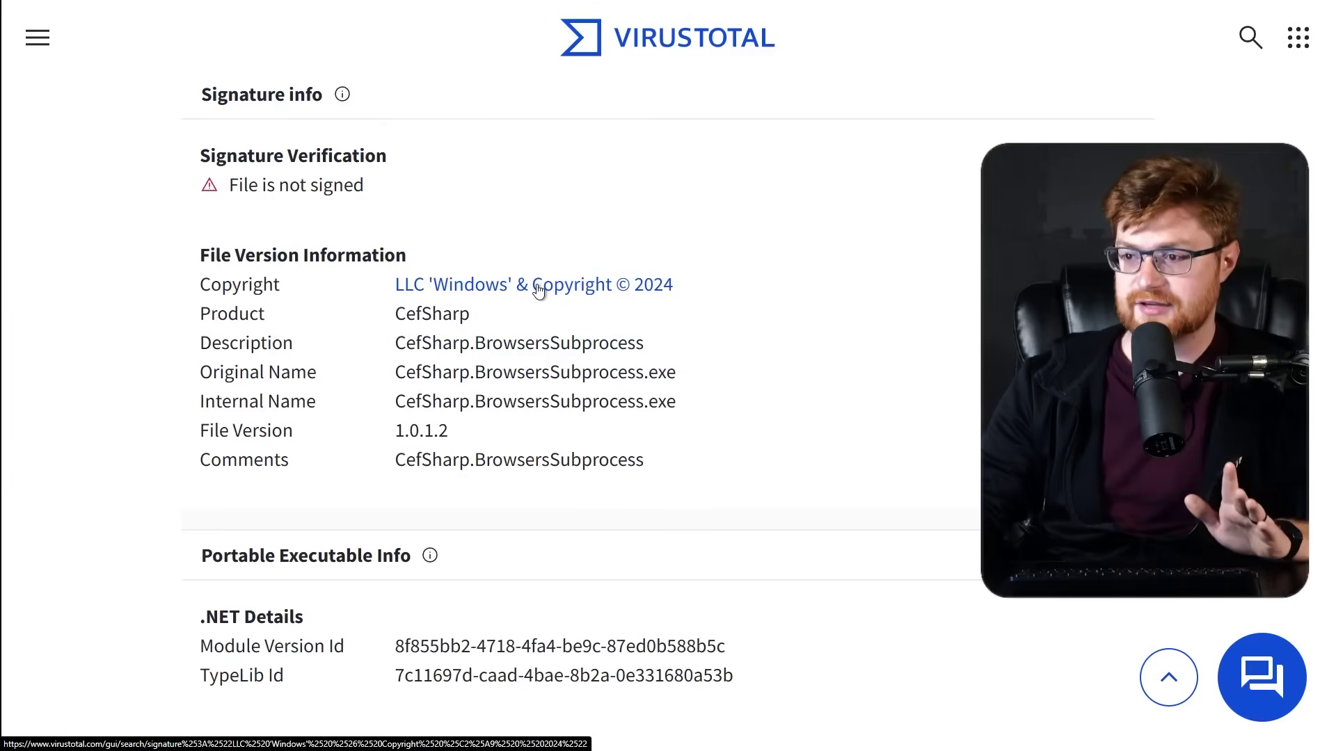
scroll(609, 184, "up", 15)
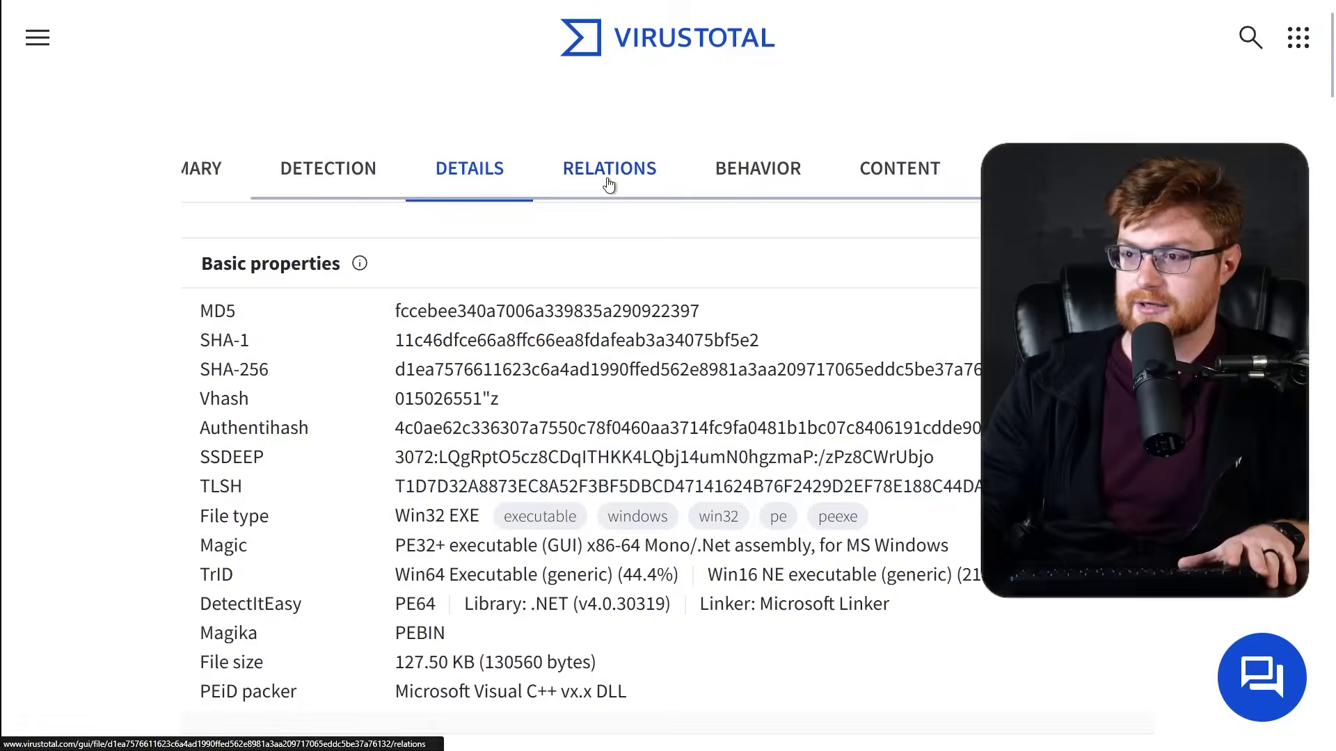
left_click(609, 174)
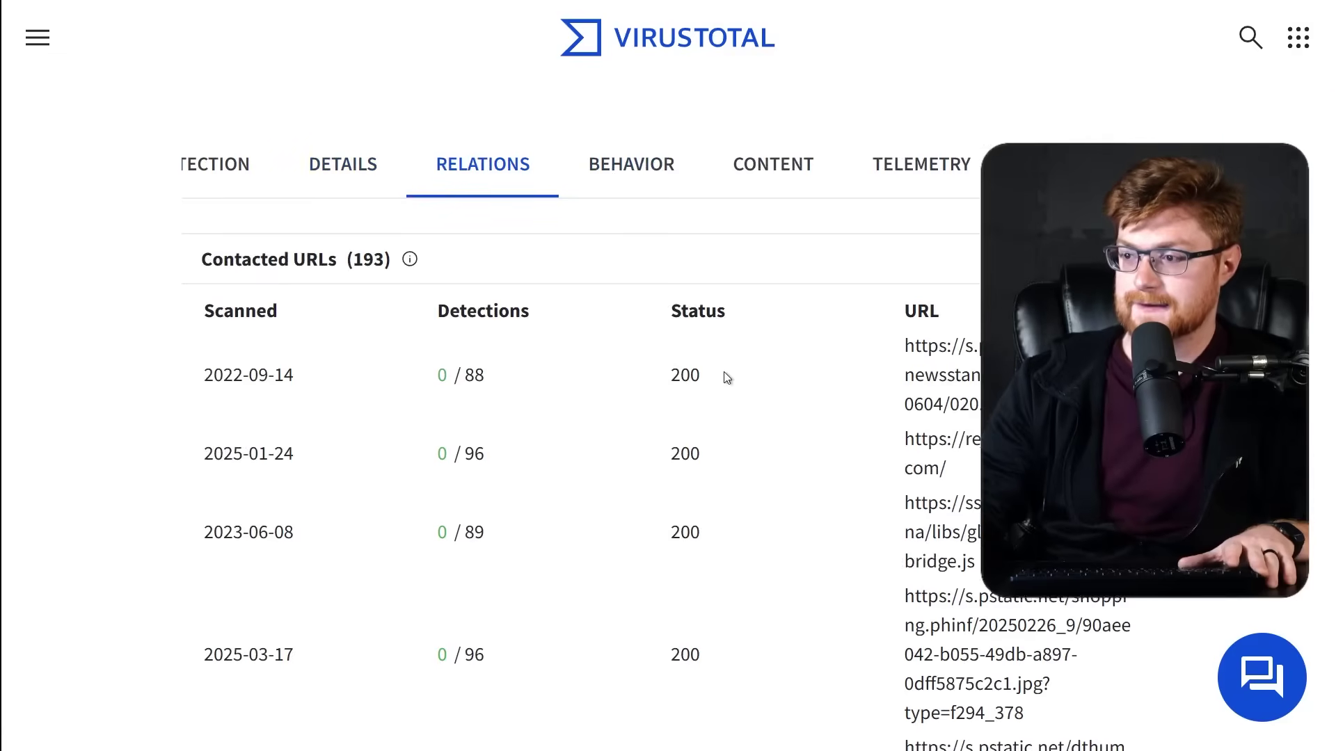
scroll(724, 373, "down", 9)
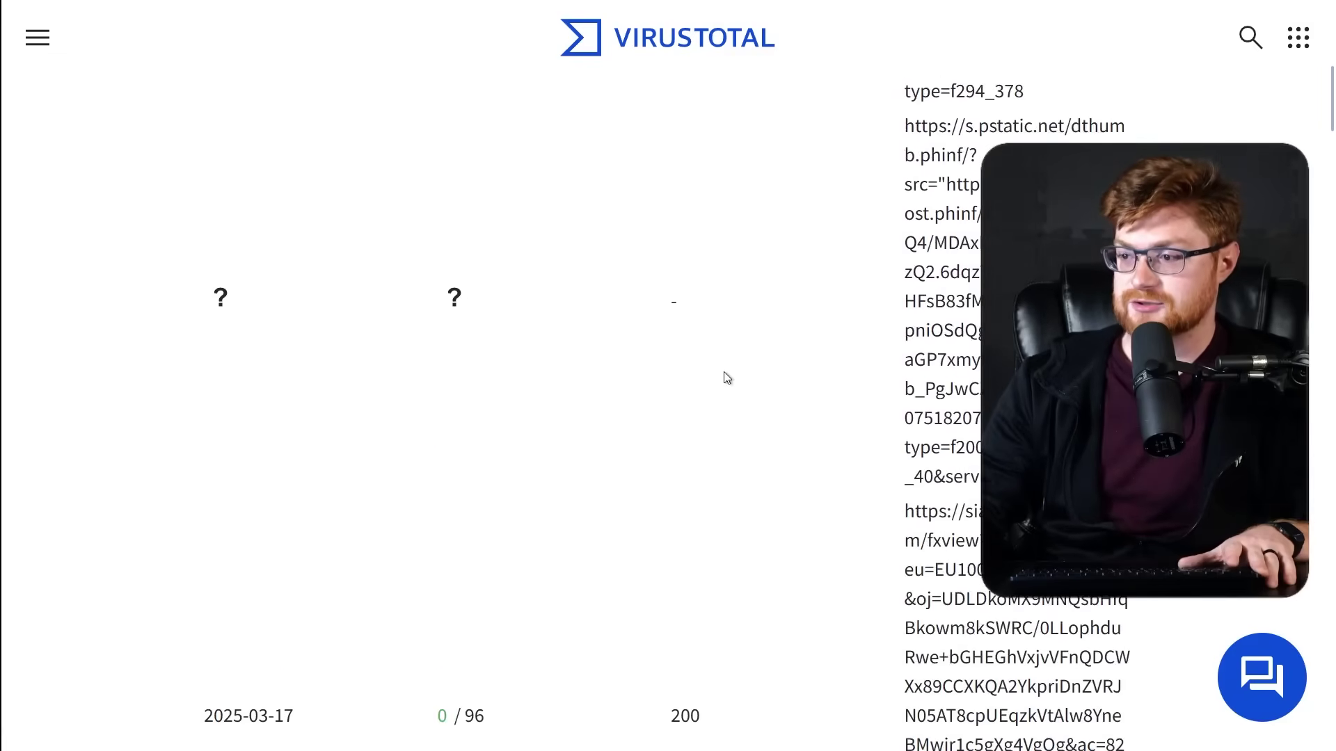
scroll(724, 373, "down", 15)
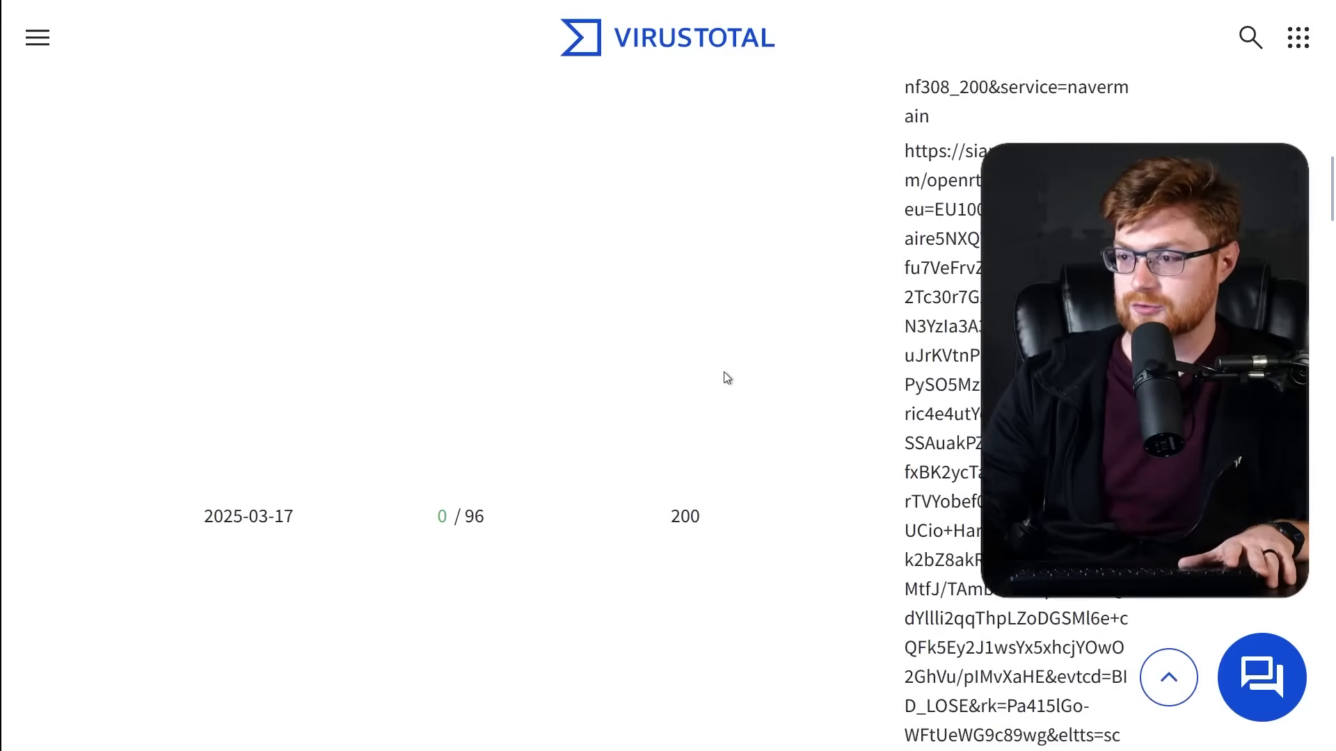
scroll(724, 378, "down", 10)
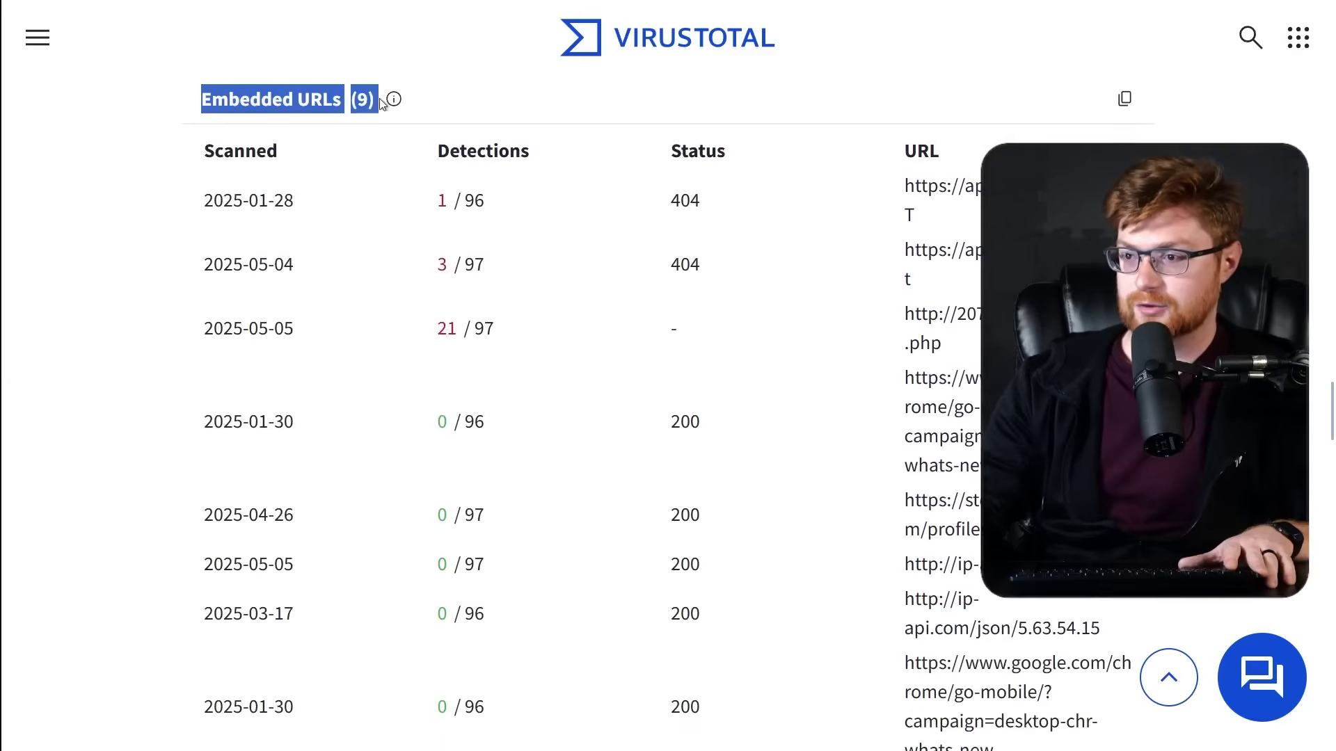
left_click(791, 394)
scroll(791, 394, "down", 1)
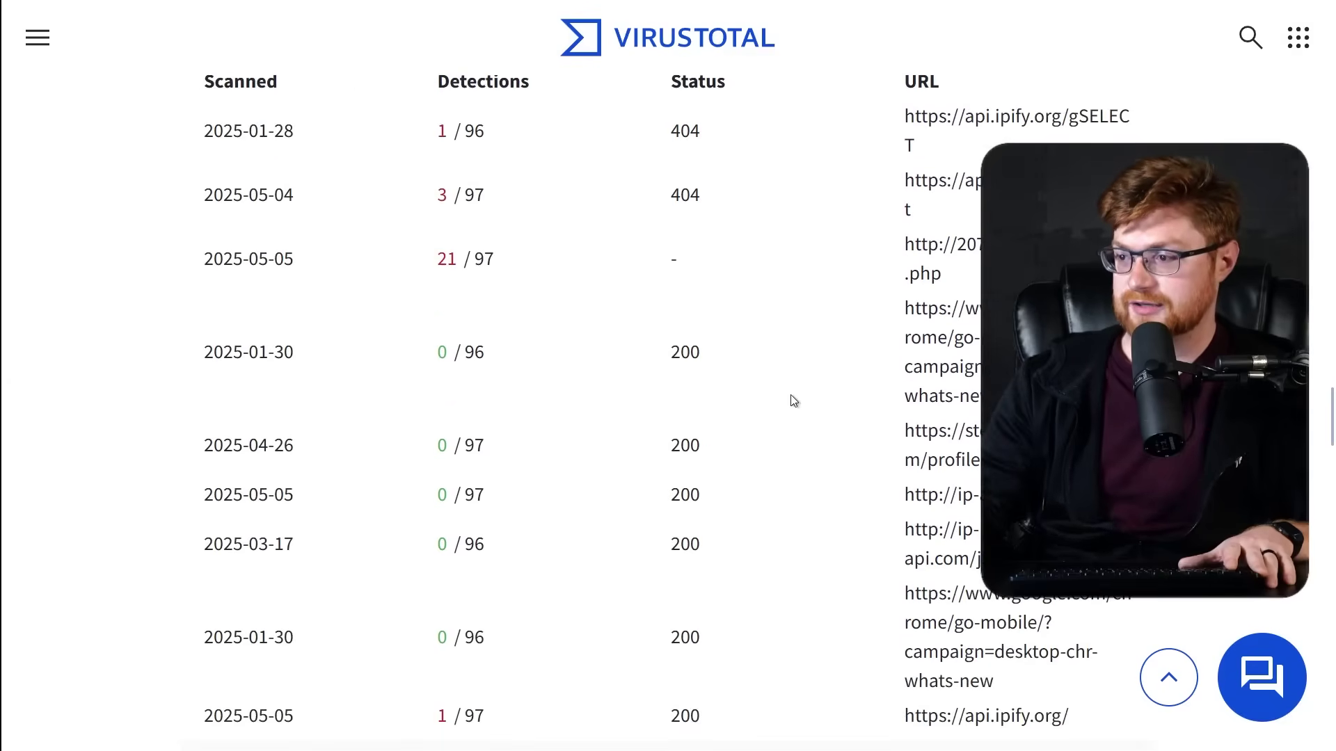
scroll(790, 395, "down", 3)
triple_click(1008, 237)
left_click(1008, 236)
scroll(1009, 237, "down", 4)
scroll(668, 410, "down", 13)
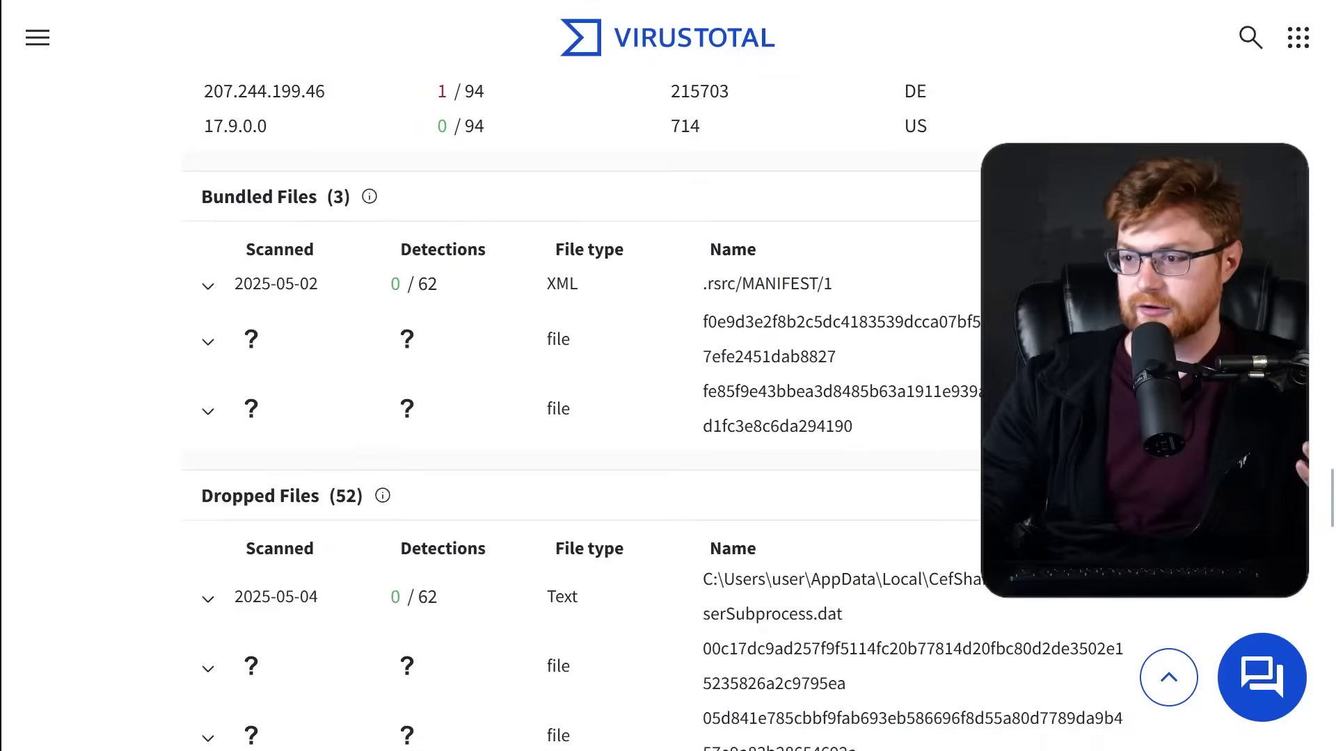
scroll(668, 411, "down", 9)
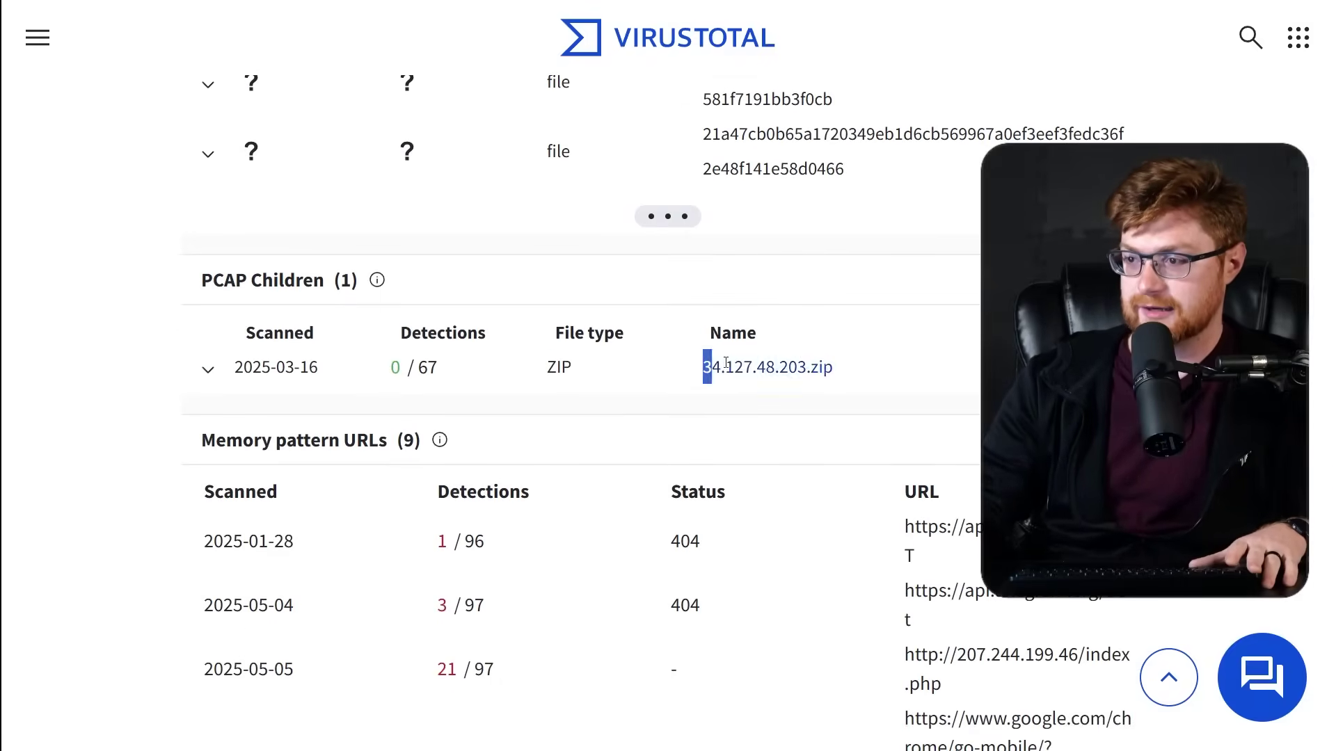
left_click_drag(753, 362, 887, 363)
left_click(940, 370)
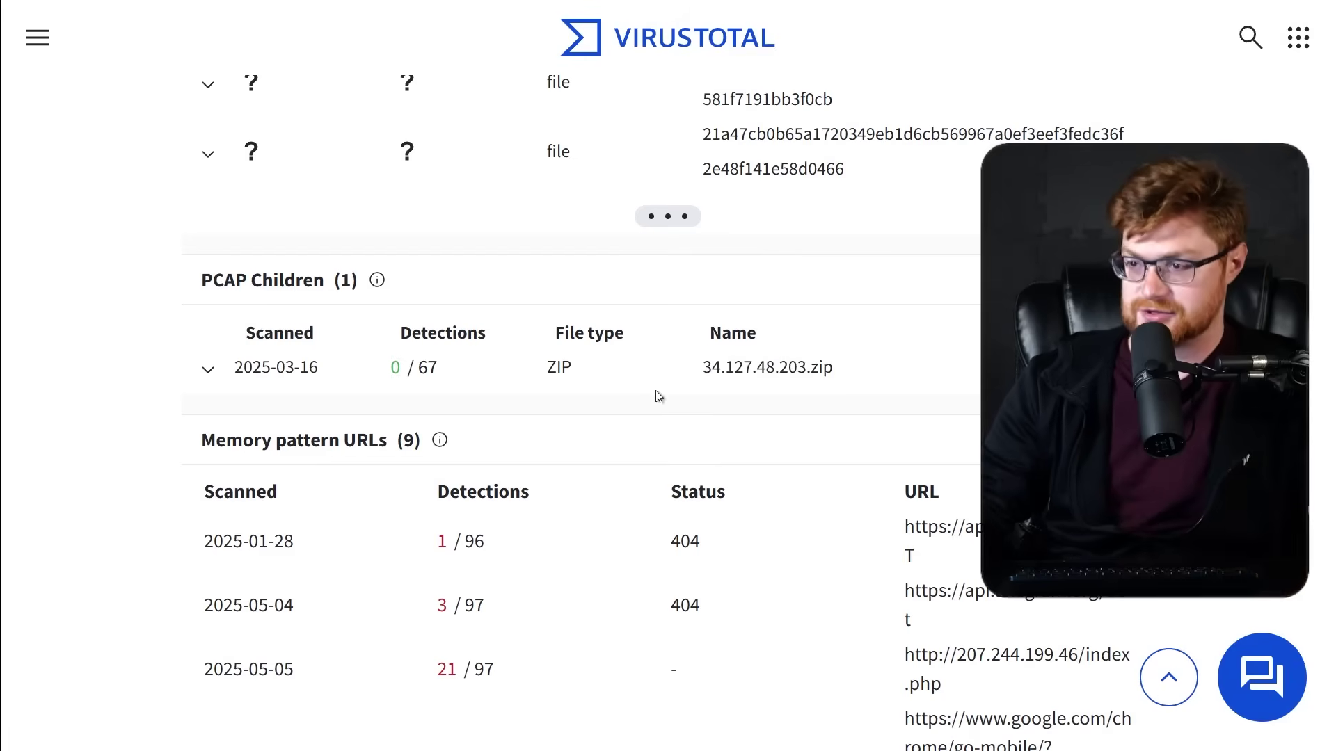
left_click_drag(700, 367, 863, 378)
left_click(965, 374)
scroll(668, 411, "down", 10)
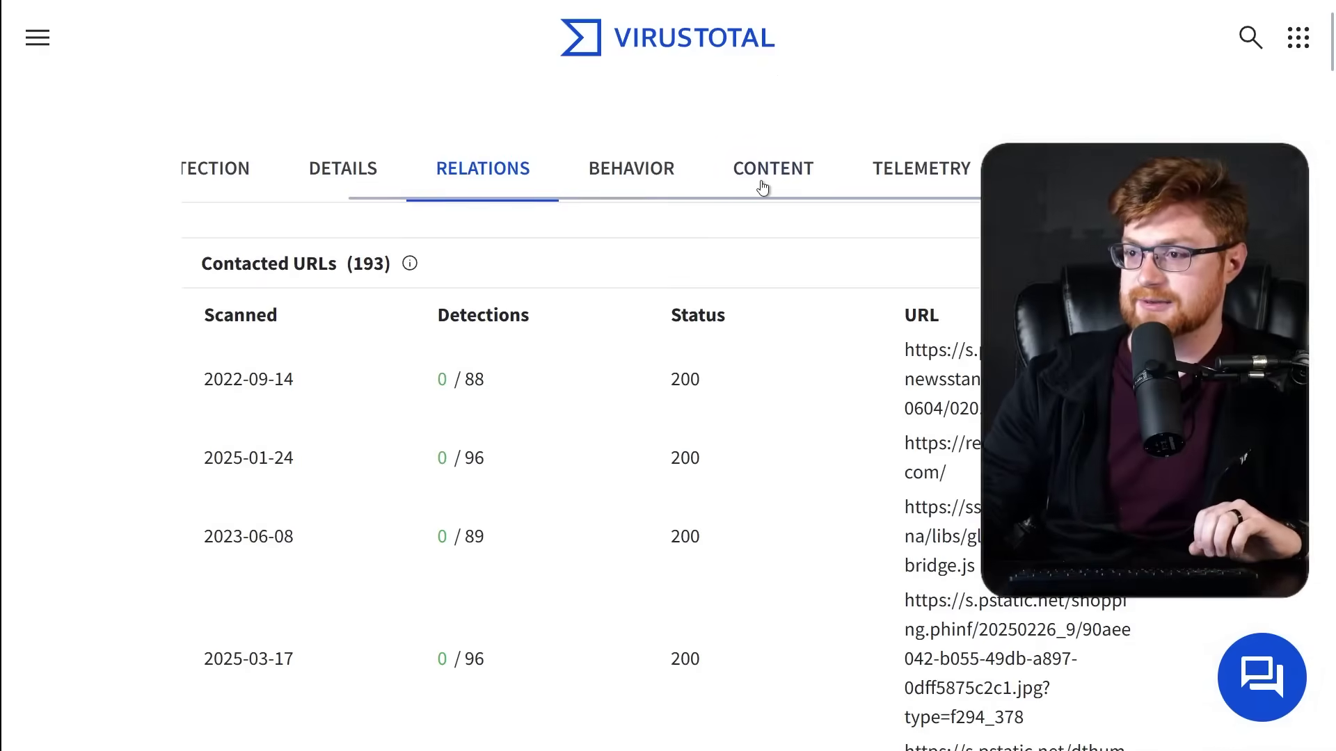
Open the CONTENT tab and scroll through the sample's extracted strings.
left_click(763, 188)
scroll(157, 298, "down", 1)
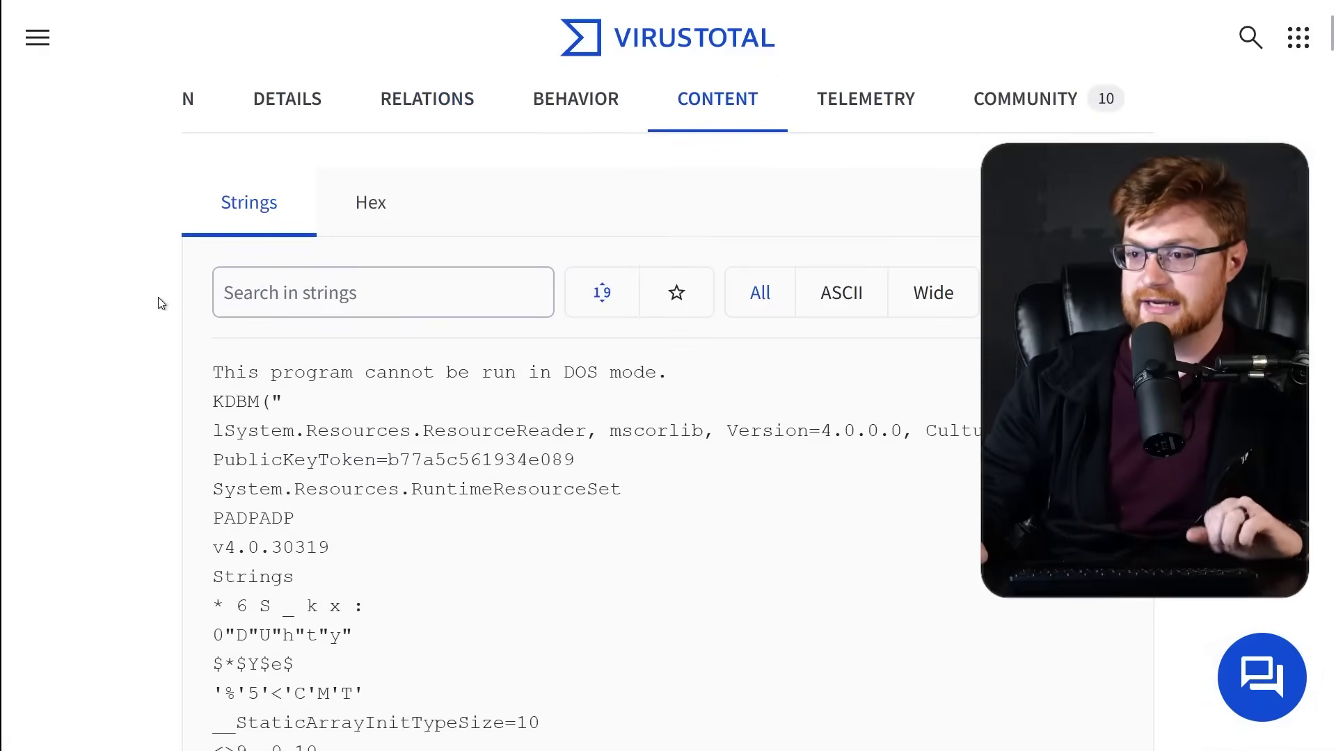
scroll(157, 298, "down", 2)
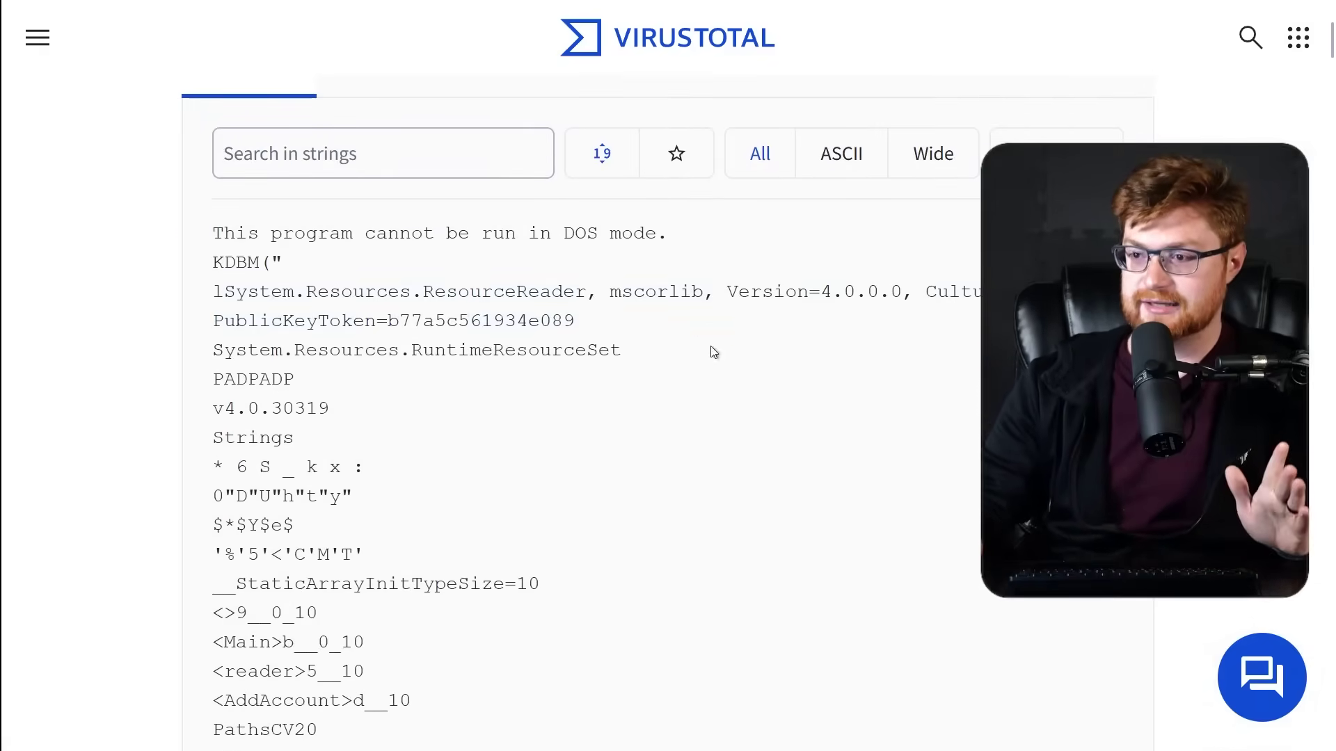
scroll(800, 392, "down", 10)
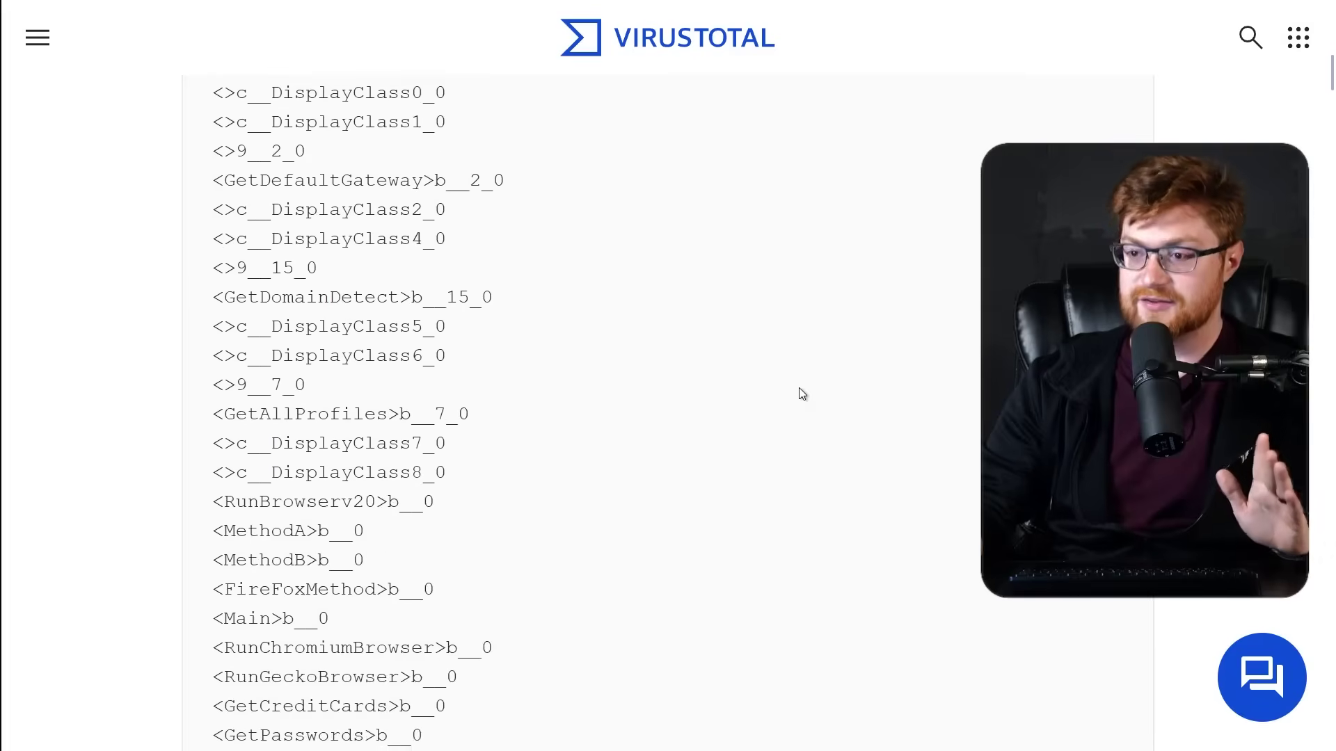
scroll(829, 389, "down", 10)
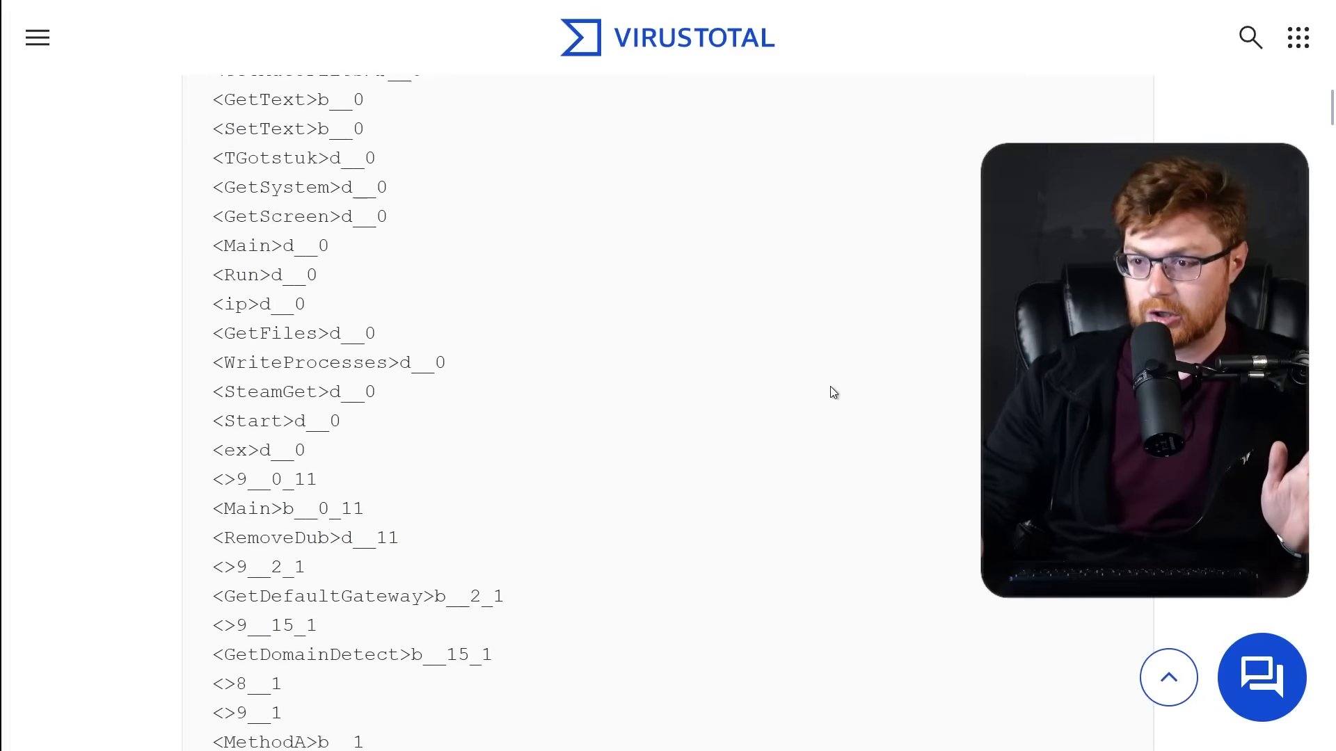
scroll(829, 387, "down", 3)
key("Home")
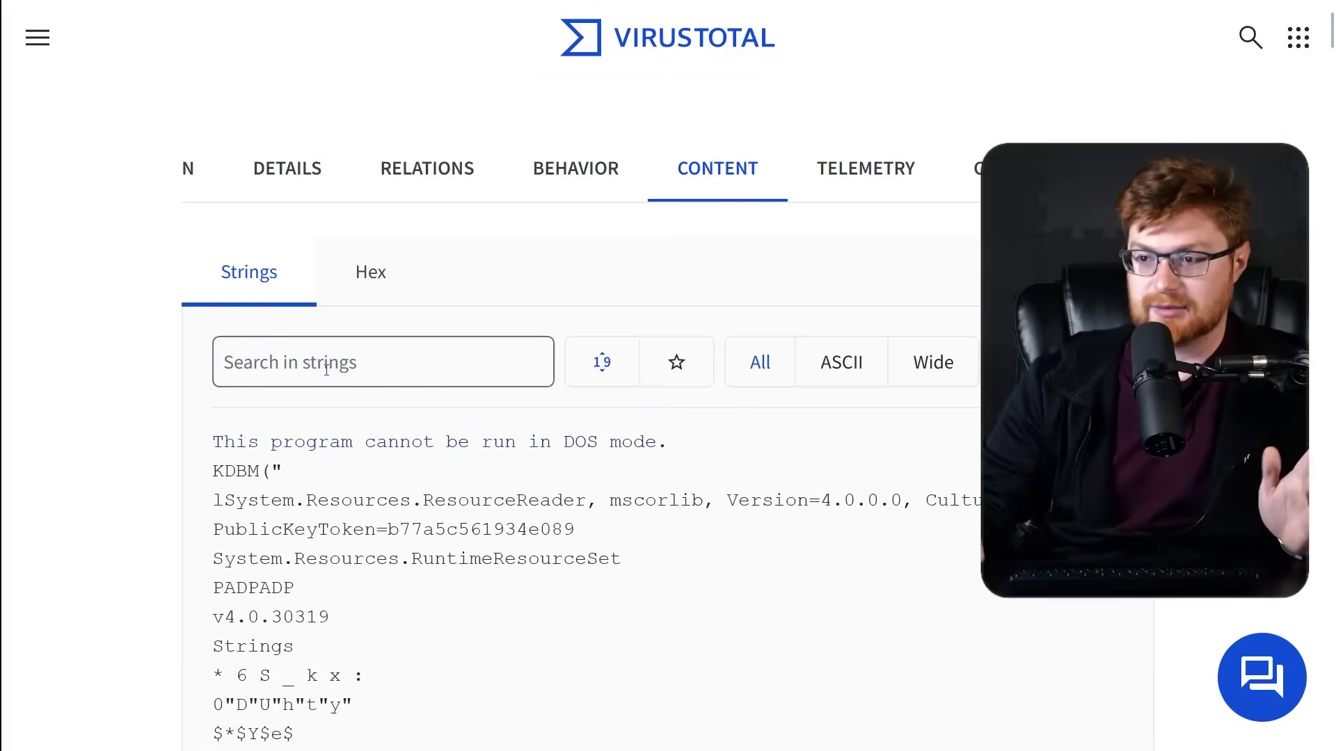
Filter the extracted strings for 'CoderSharp'.
left_click(382, 365)
type("Xo")
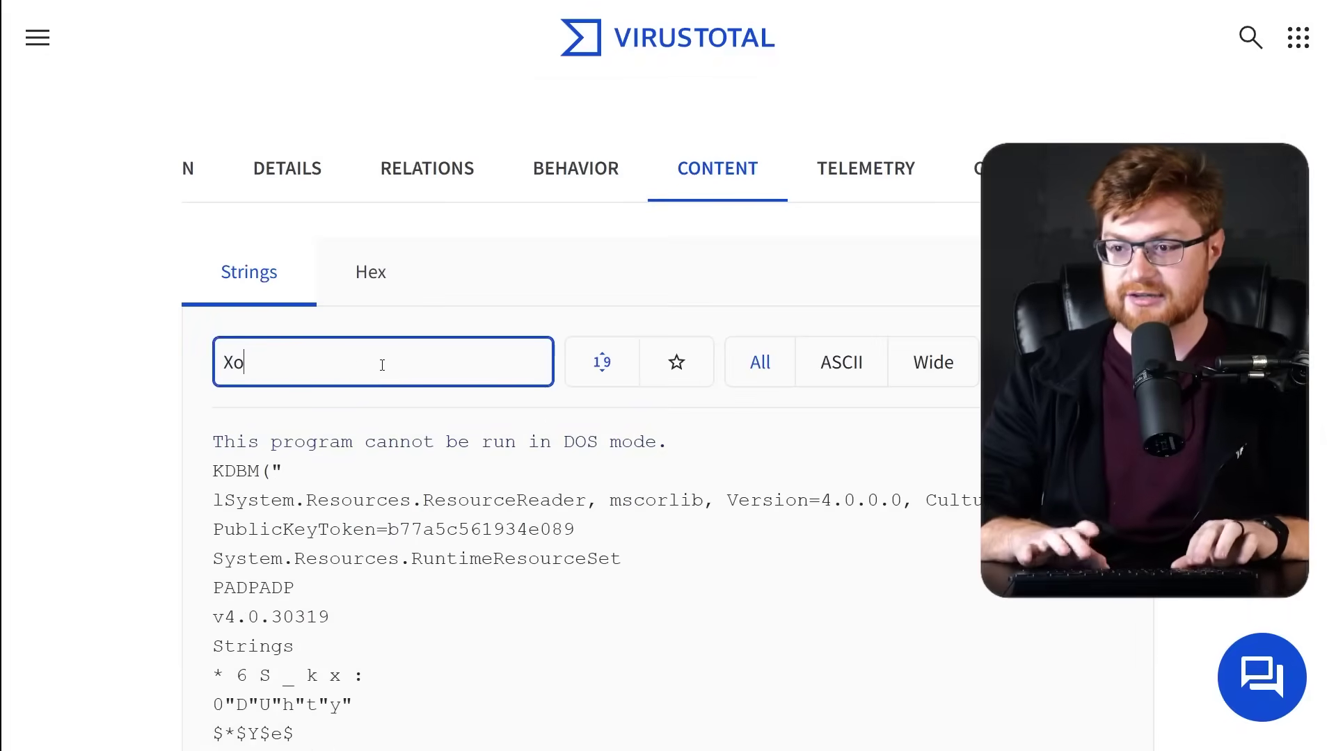
key("BackSpace")
key("BackSpace")
type("Code")
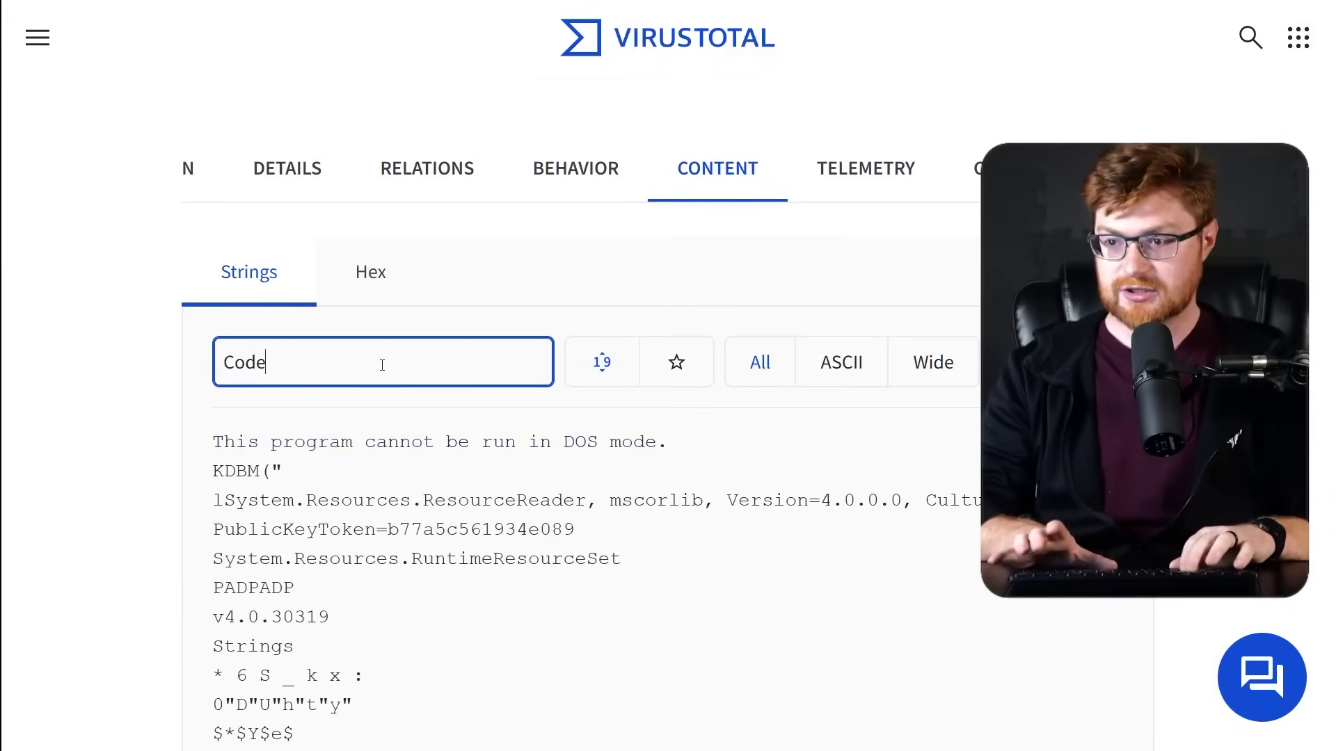
type("rSharp")
key("ctrl+a")
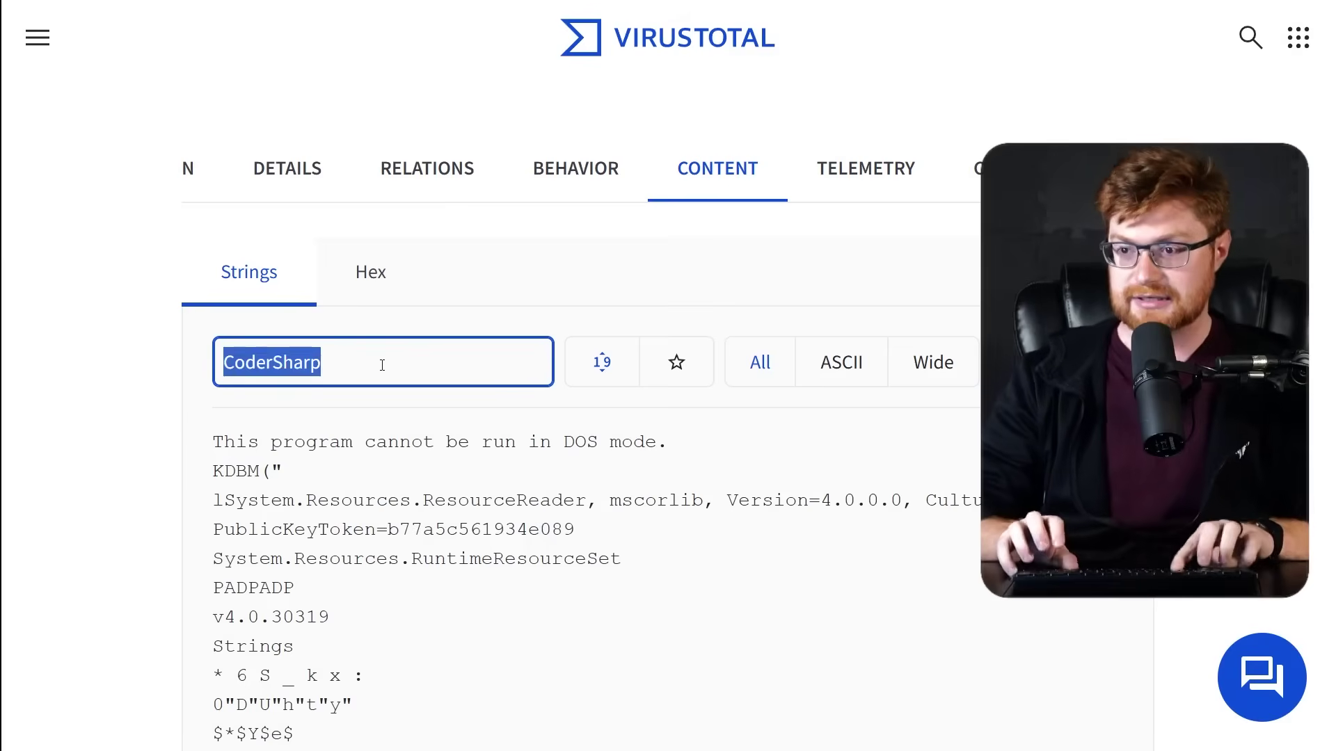
key("Return")
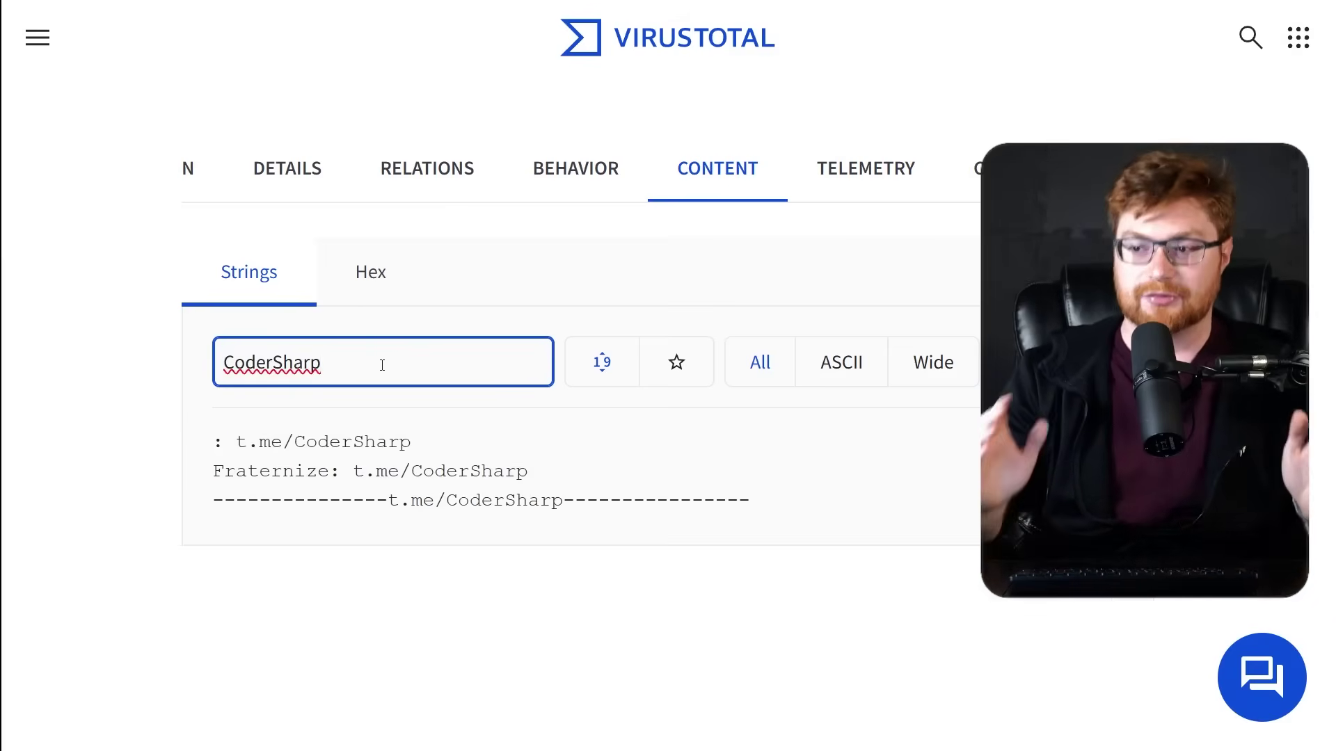
Inspect the t.me/CoderSharp matches and search for files containing that string.
left_click_drag(411, 441, 598, 482)
left_click(618, 471)
left_click_drag(814, 518, 159, 515)
left_click(161, 518)
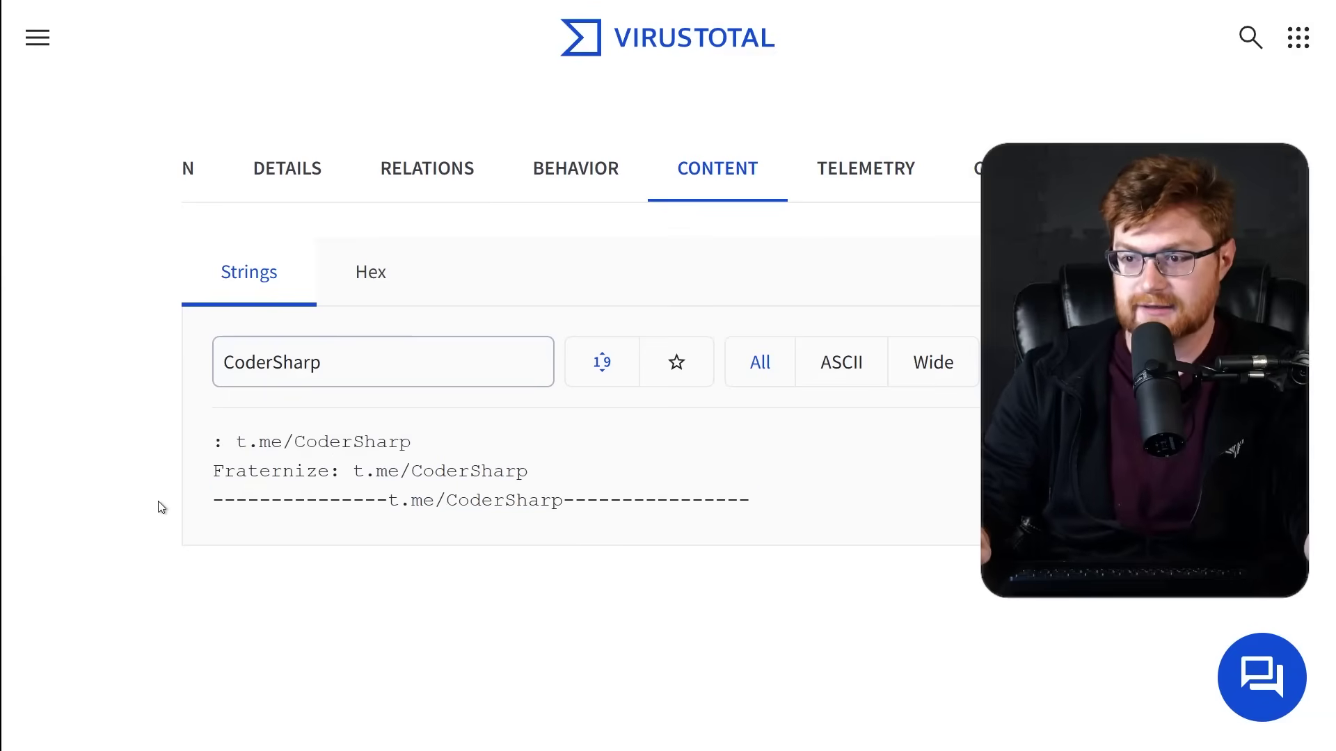
left_click(399, 472)
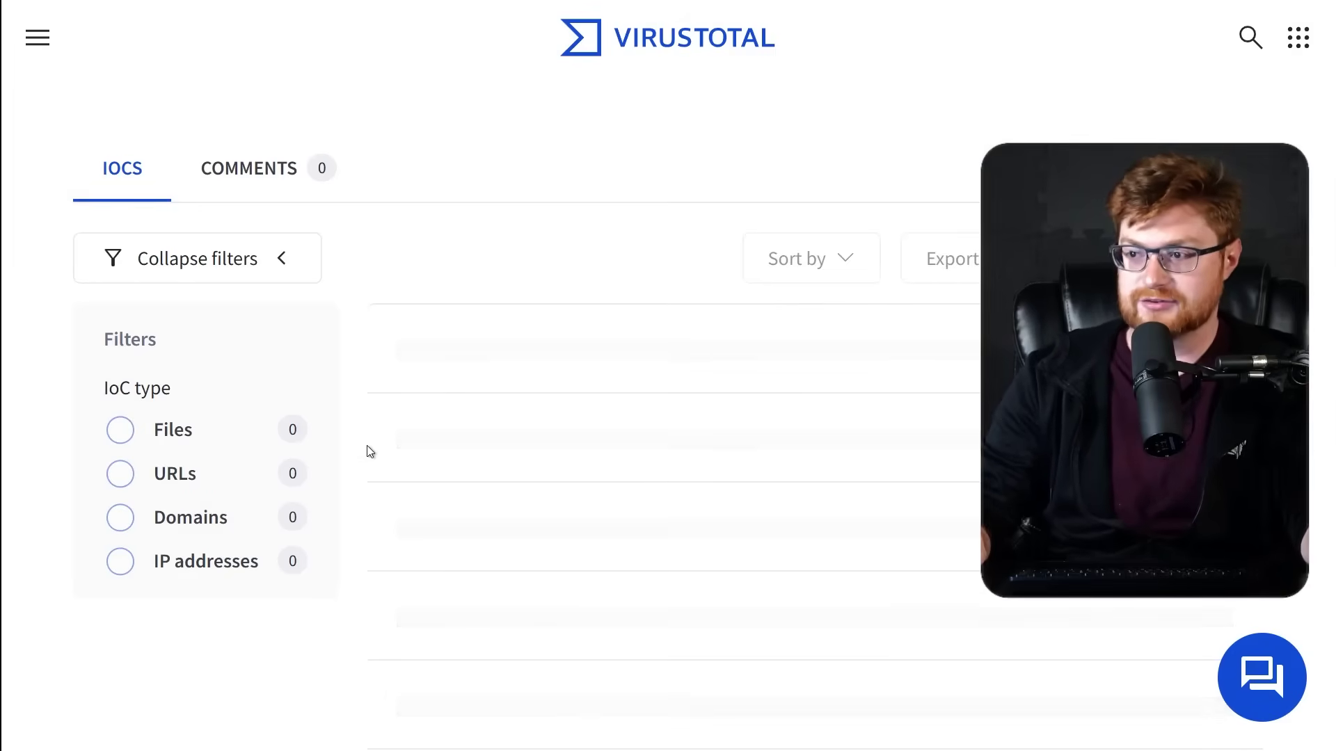
Zoom out twice to view all 10 CoderSharp matches, detected by 23–57 of 73 vendors.
scroll(355, 451, "down", 2)
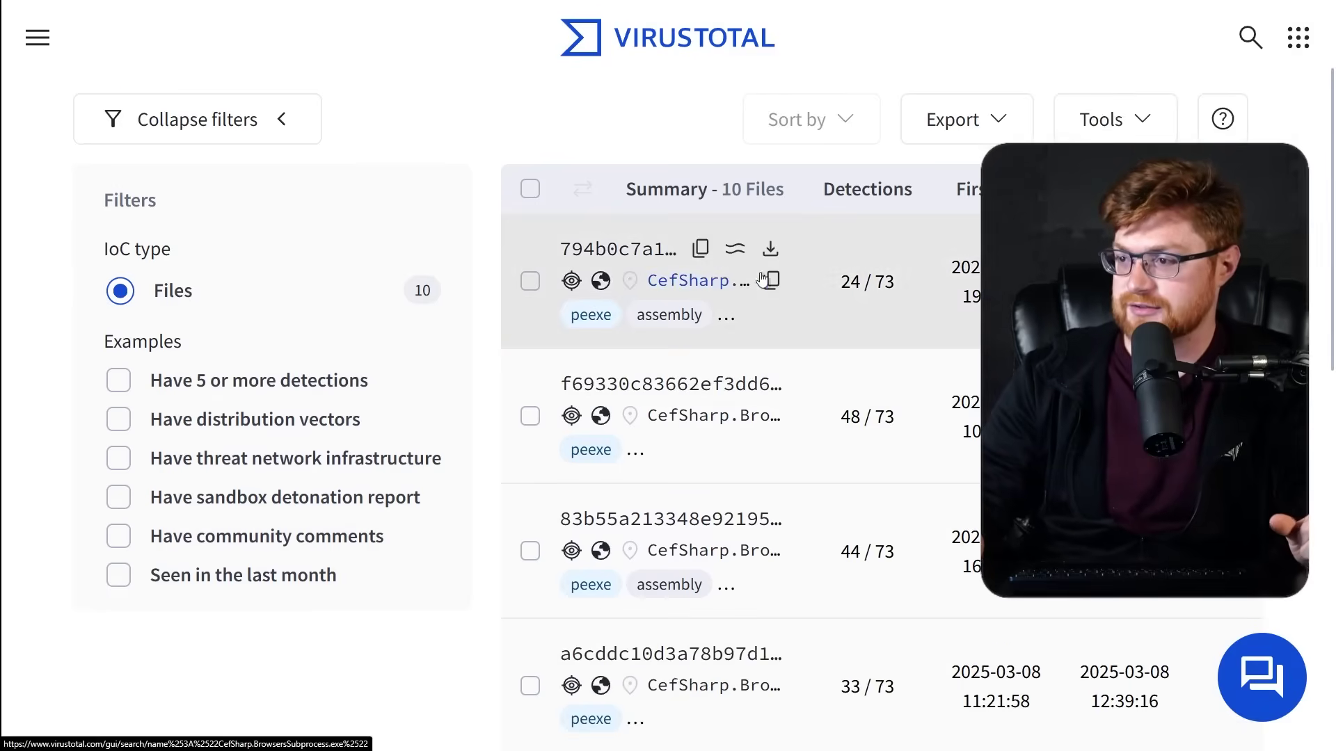
scroll(959, 249, "down", 1)
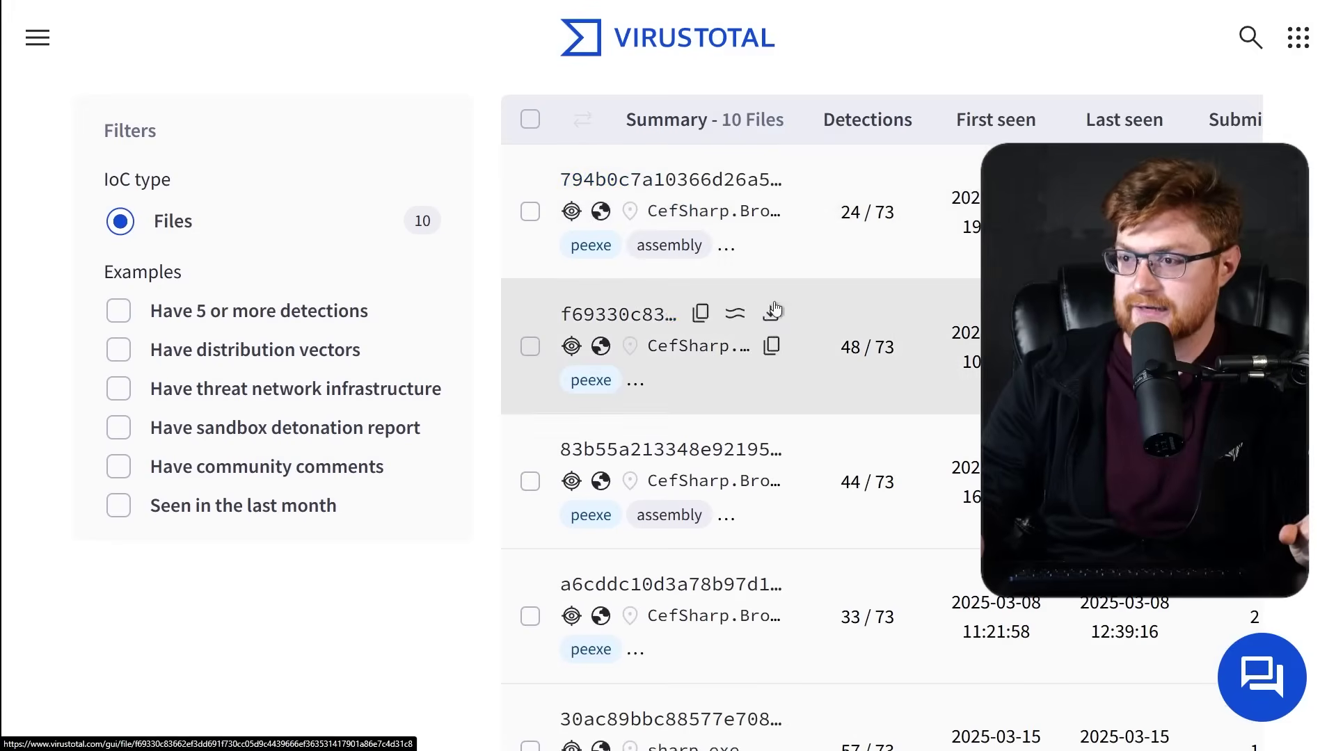
key("ctrl+minus")
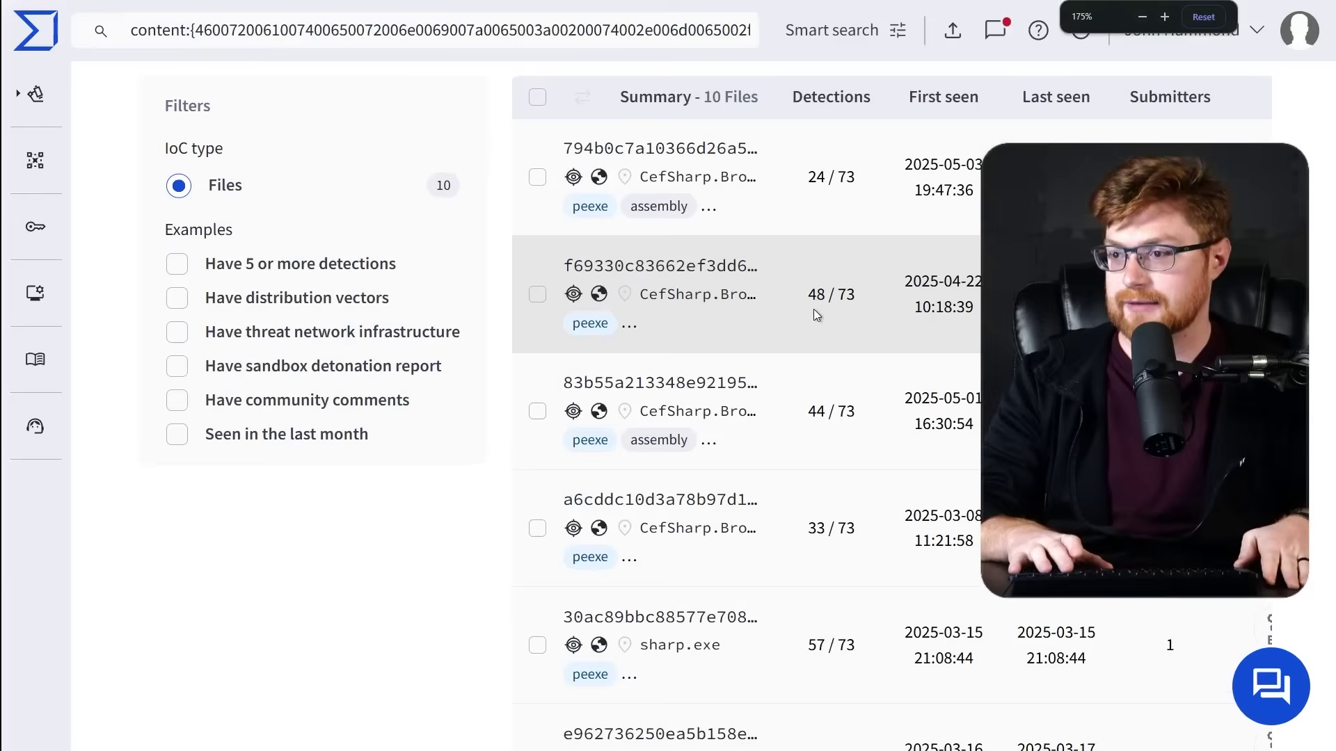
key("ctrl+minus")
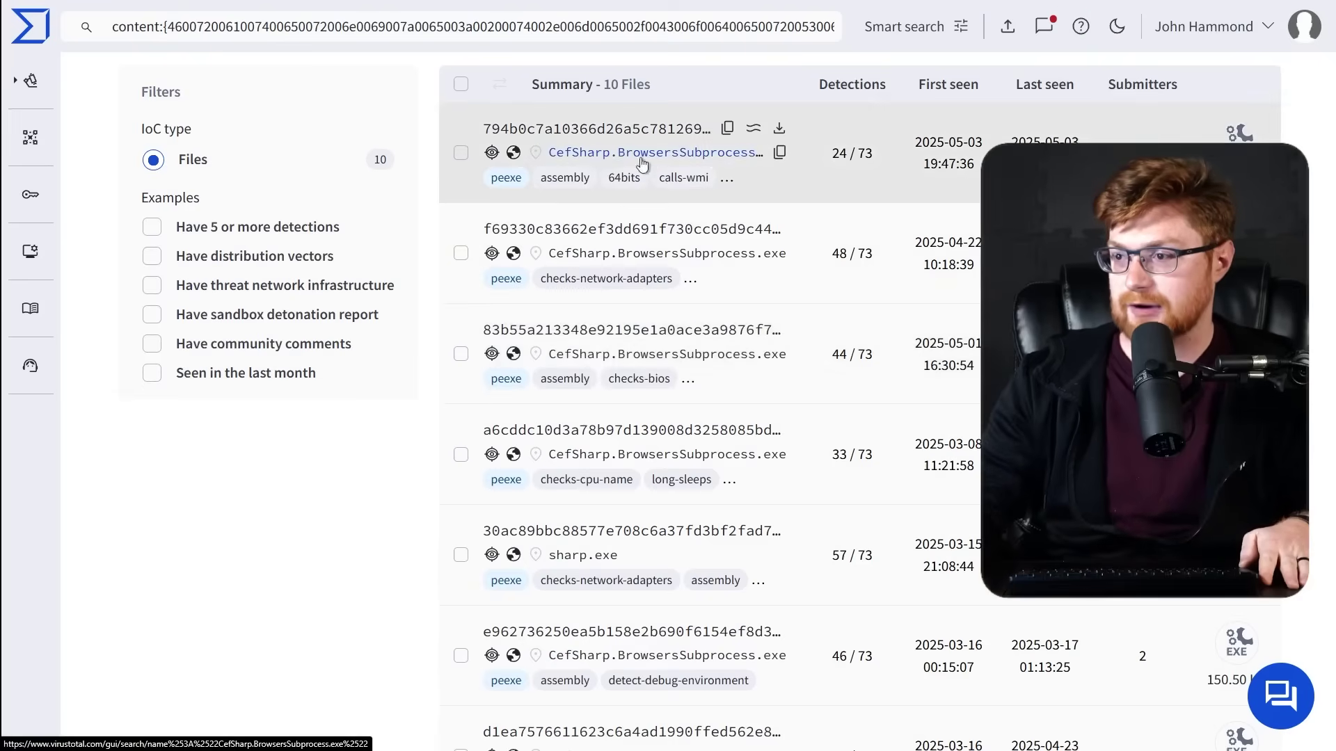
scroll(671, 313, "down", 3)
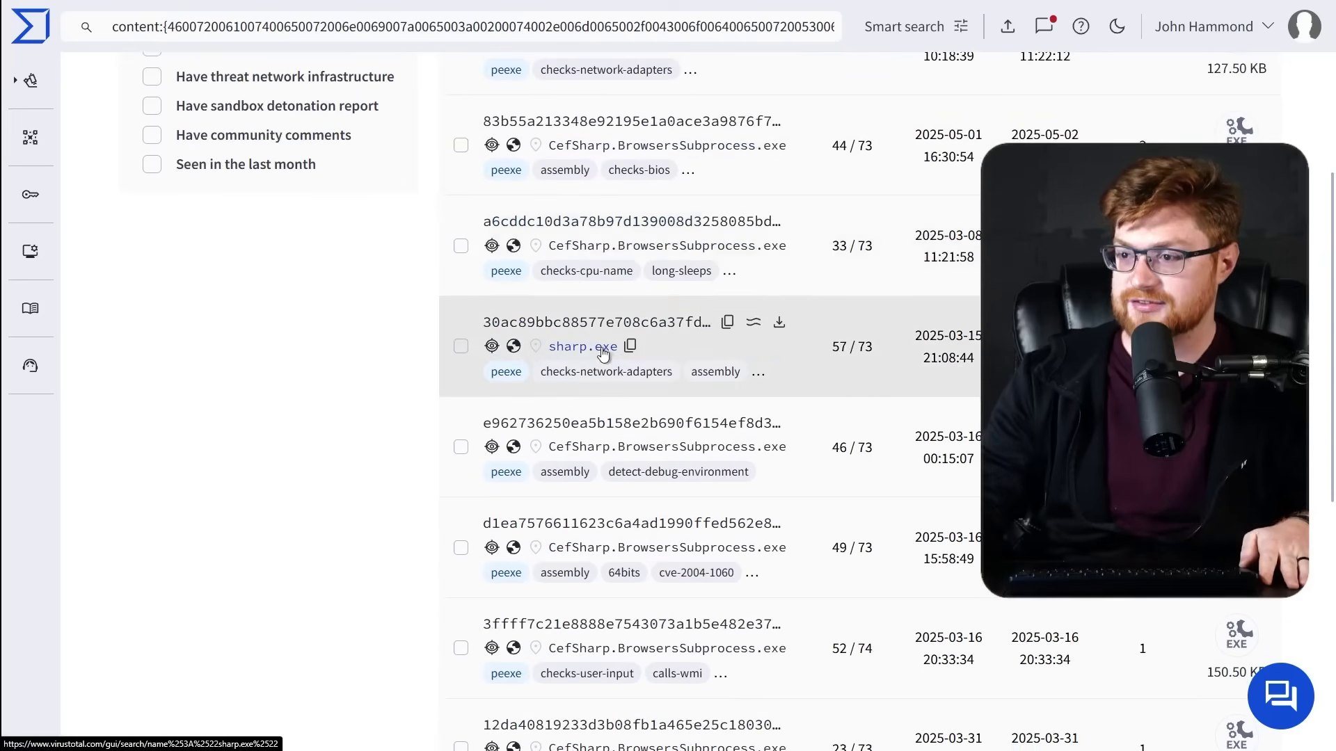
scroll(658, 337, "down", 2)
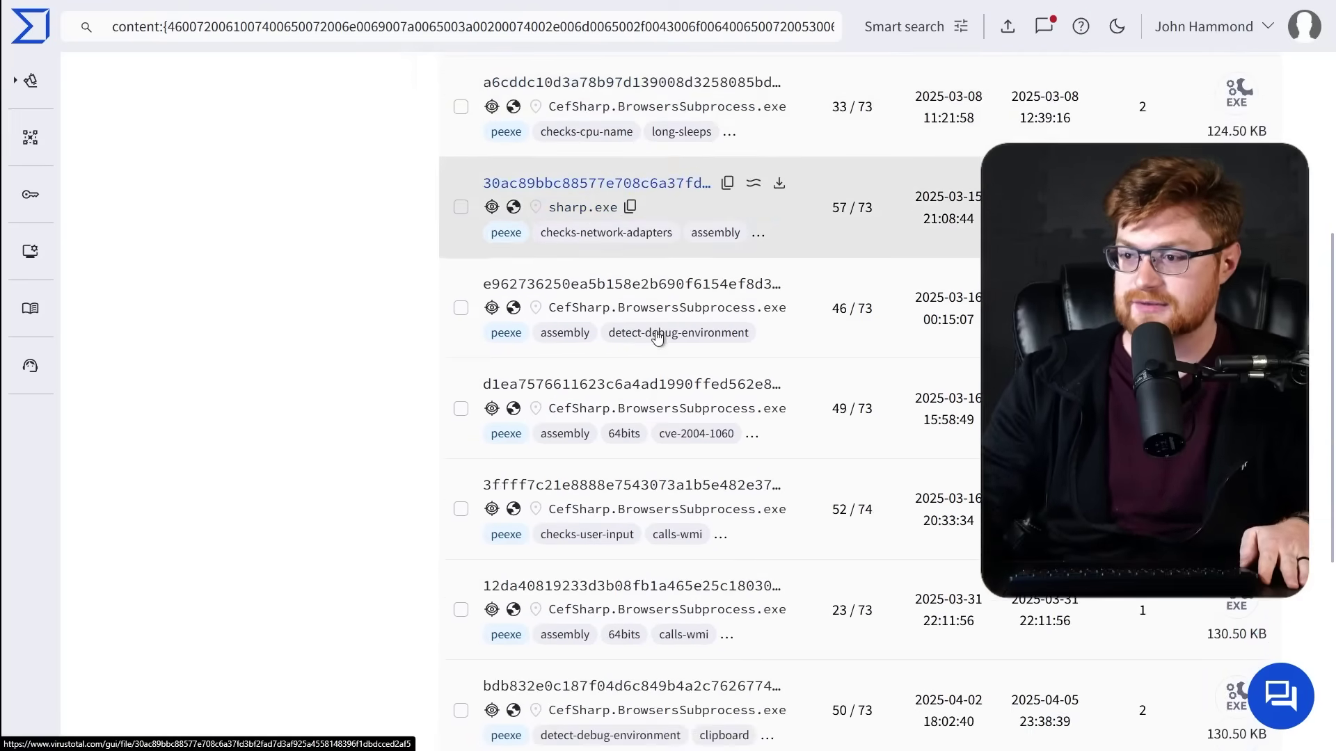
scroll(376, 609, "up", 6)
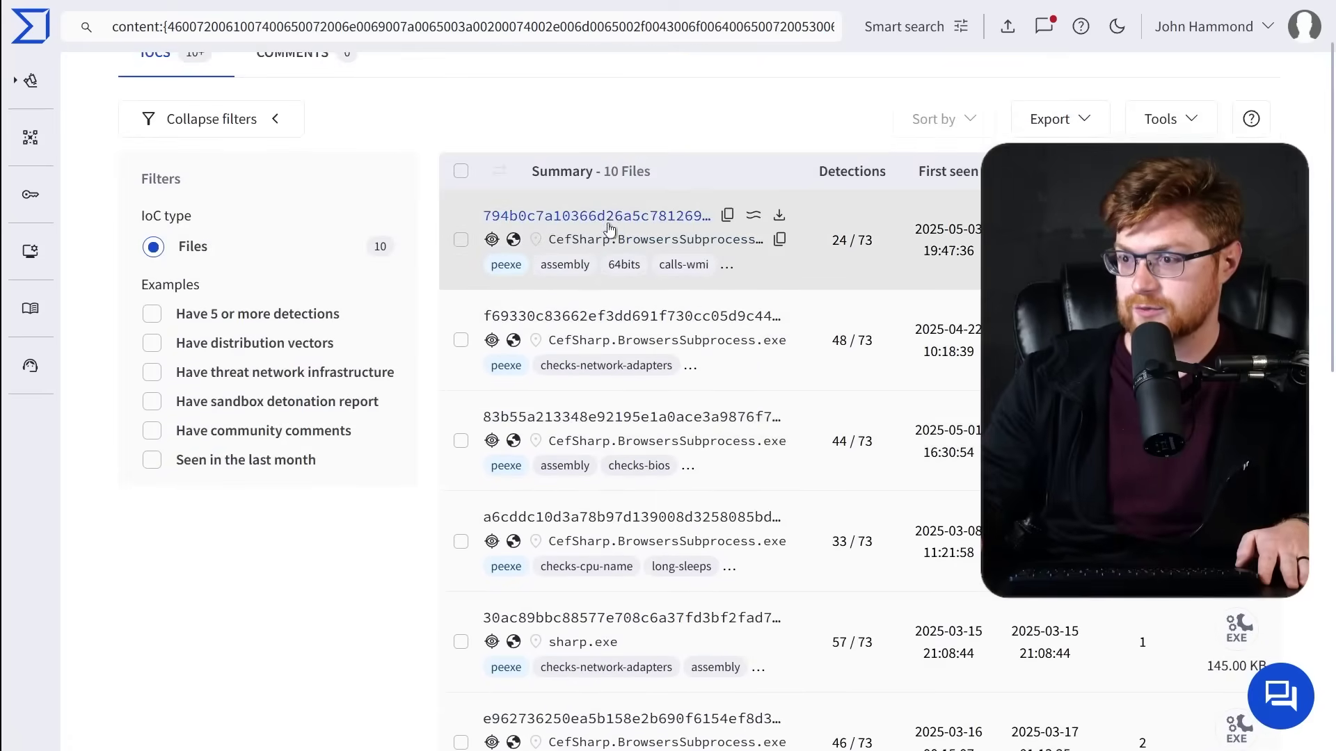
Open the 794b0c7a sample's report and scroll through its Details properties and metadata.
left_click(610, 219)
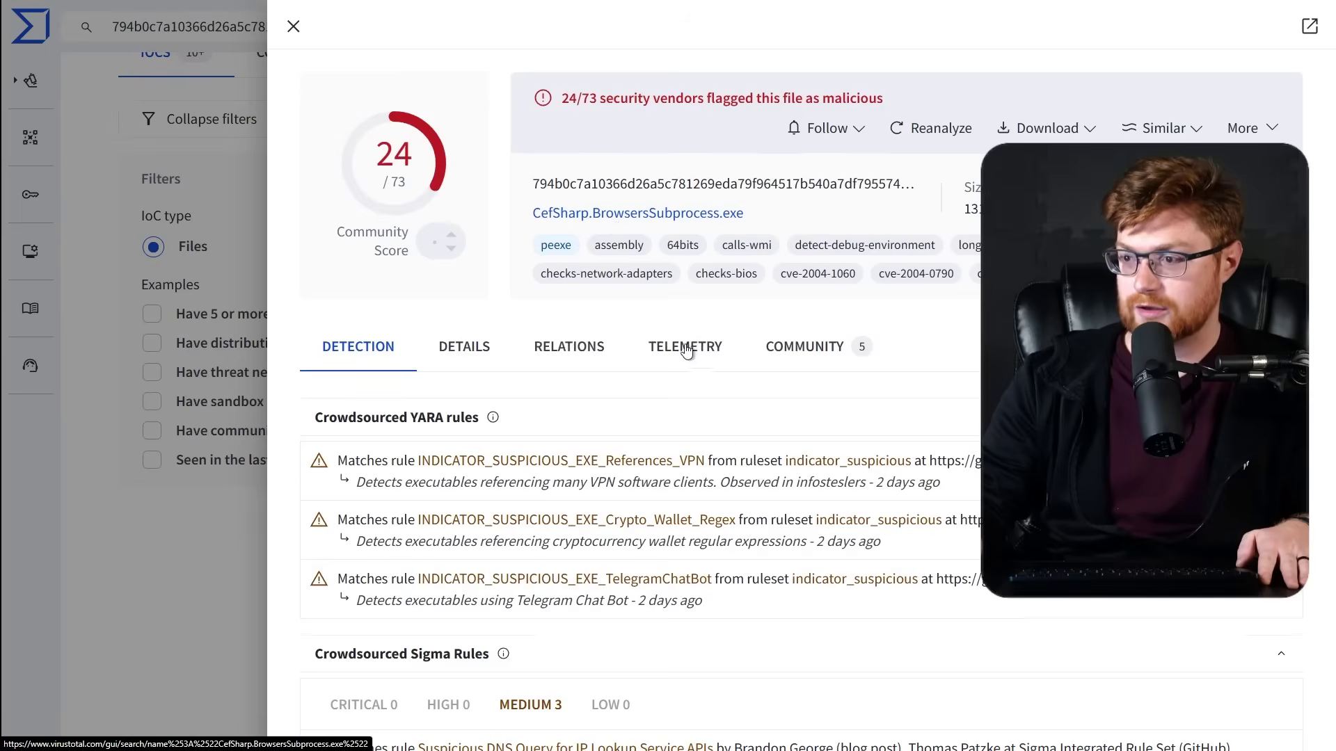
scroll(458, 178, "down", 3)
left_click(454, 133)
scroll(583, 301, "down", 10)
scroll(865, 413, "down", 9)
scroll(865, 413, "down", 11)
scroll(865, 413, "down", 20)
scroll(864, 413, "down", 4)
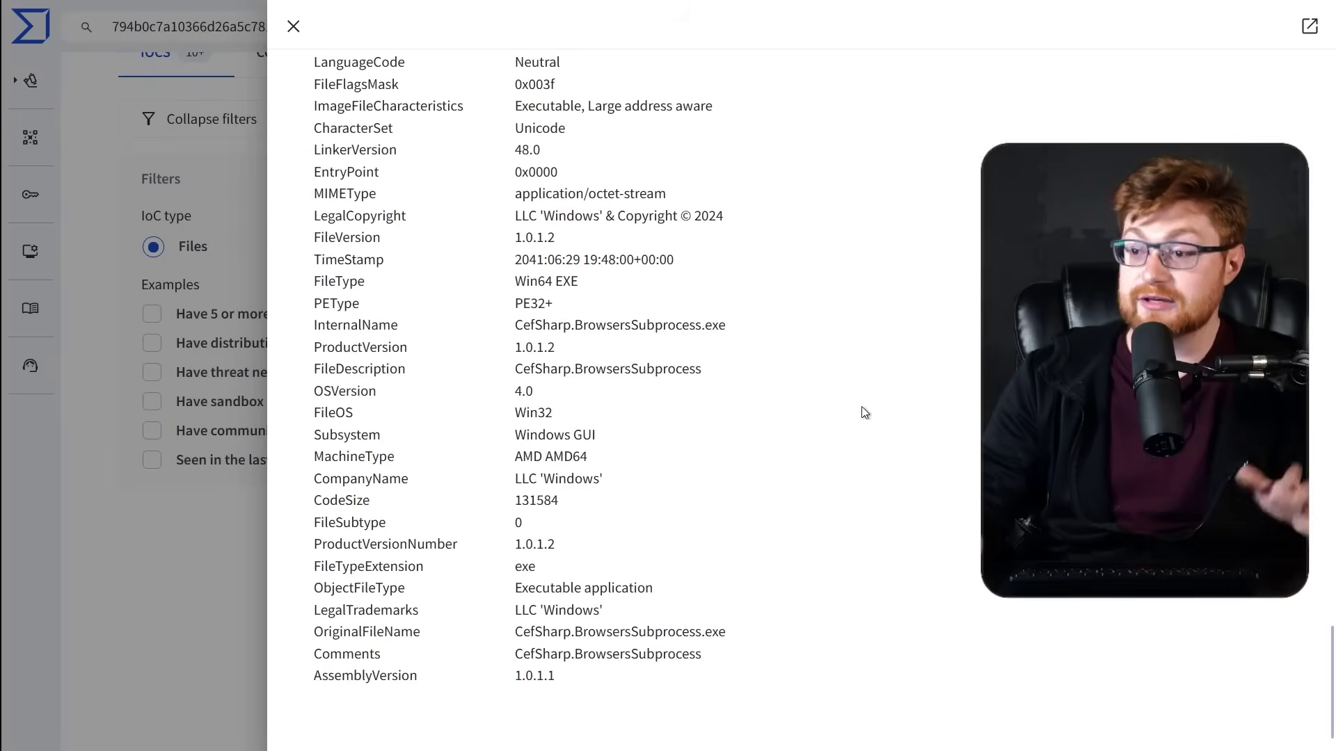
scroll(868, 460, "up", 20)
Expand the full contacted-domains list in Relations, then close the file panel to return to the results.
left_click(568, 346)
scroll(584, 354, "down", 15)
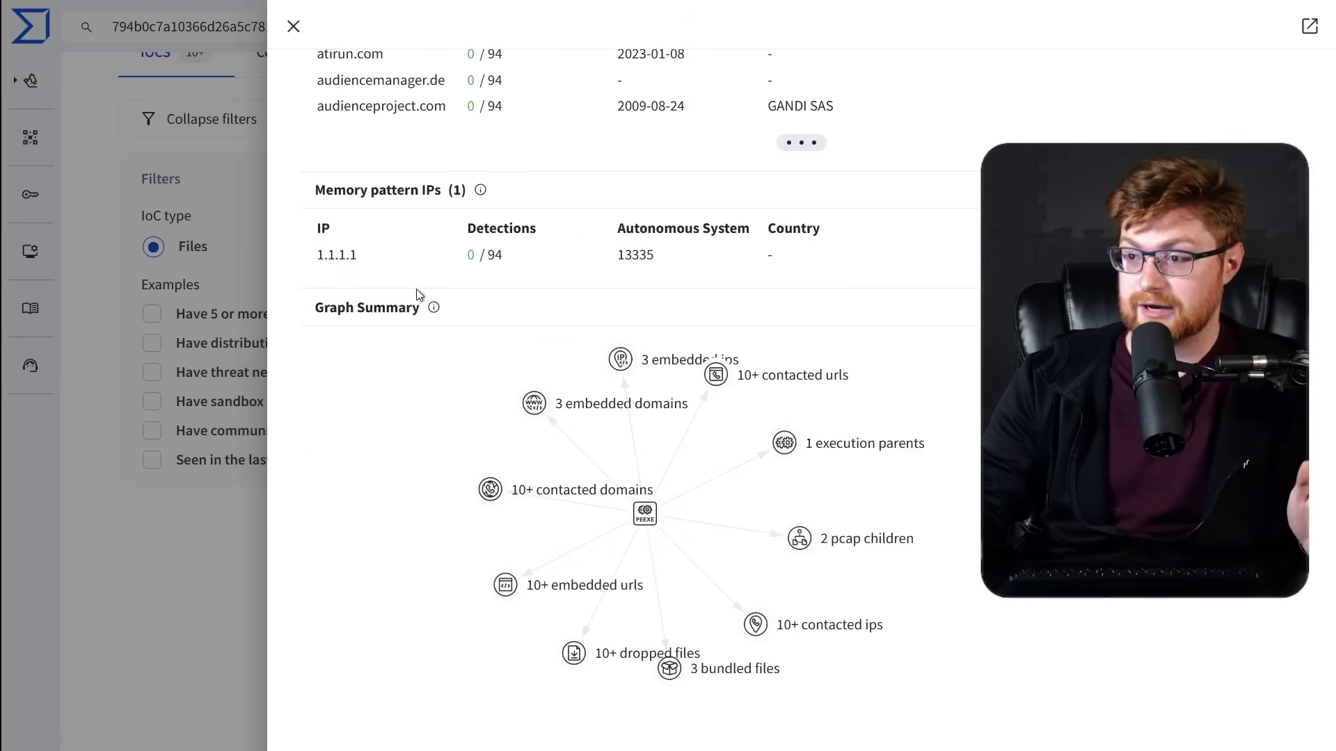
scroll(486, 346, "up", 4)
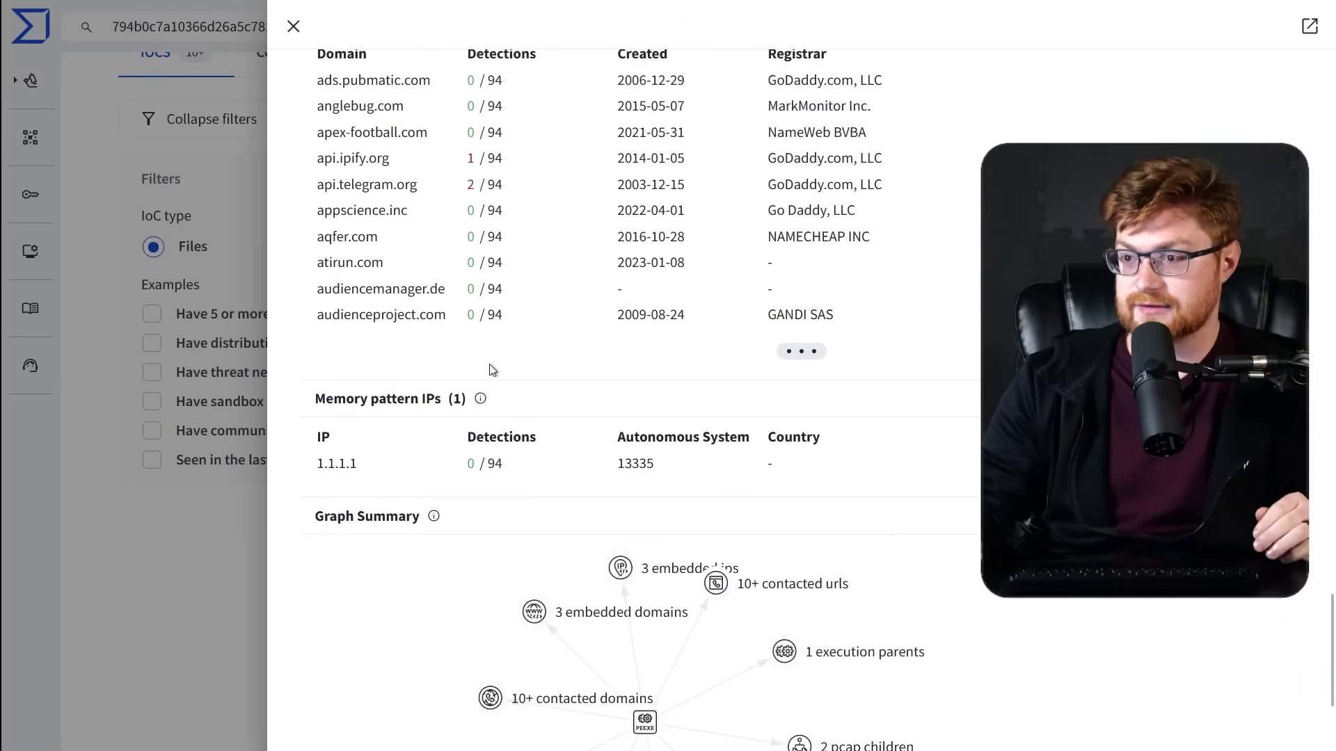
left_click(799, 348)
scroll(784, 555, "down", 4)
scroll(784, 555, "down", 1)
left_click(799, 598)
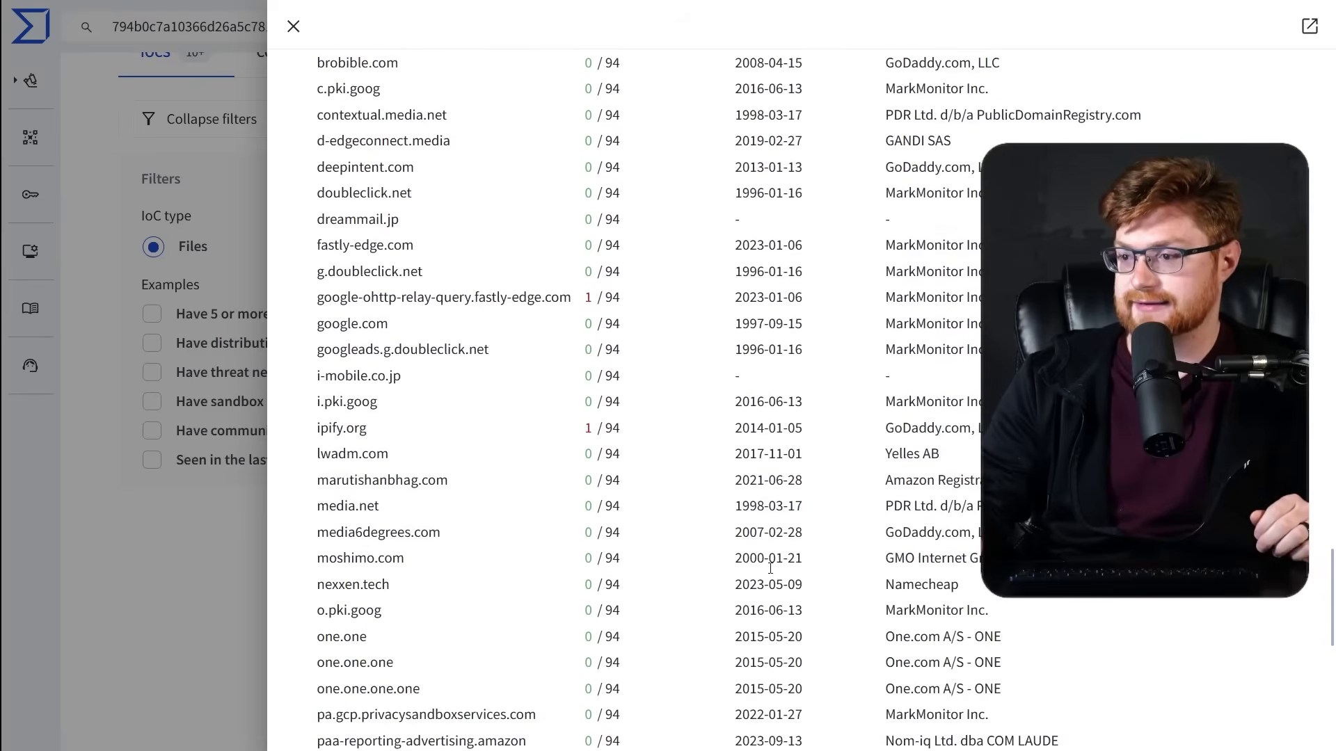
scroll(736, 535, "down", 5)
left_click(799, 507)
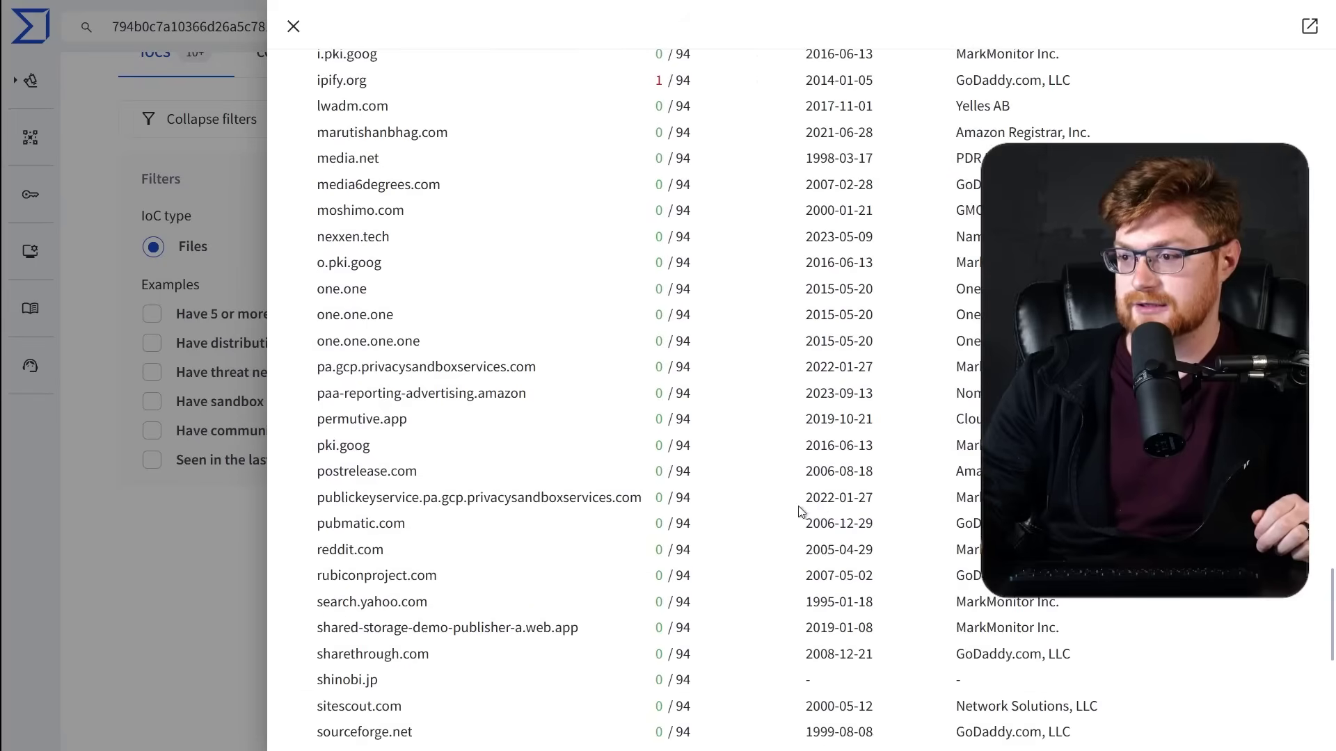
scroll(814, 515, "down", 3)
left_click(818, 553)
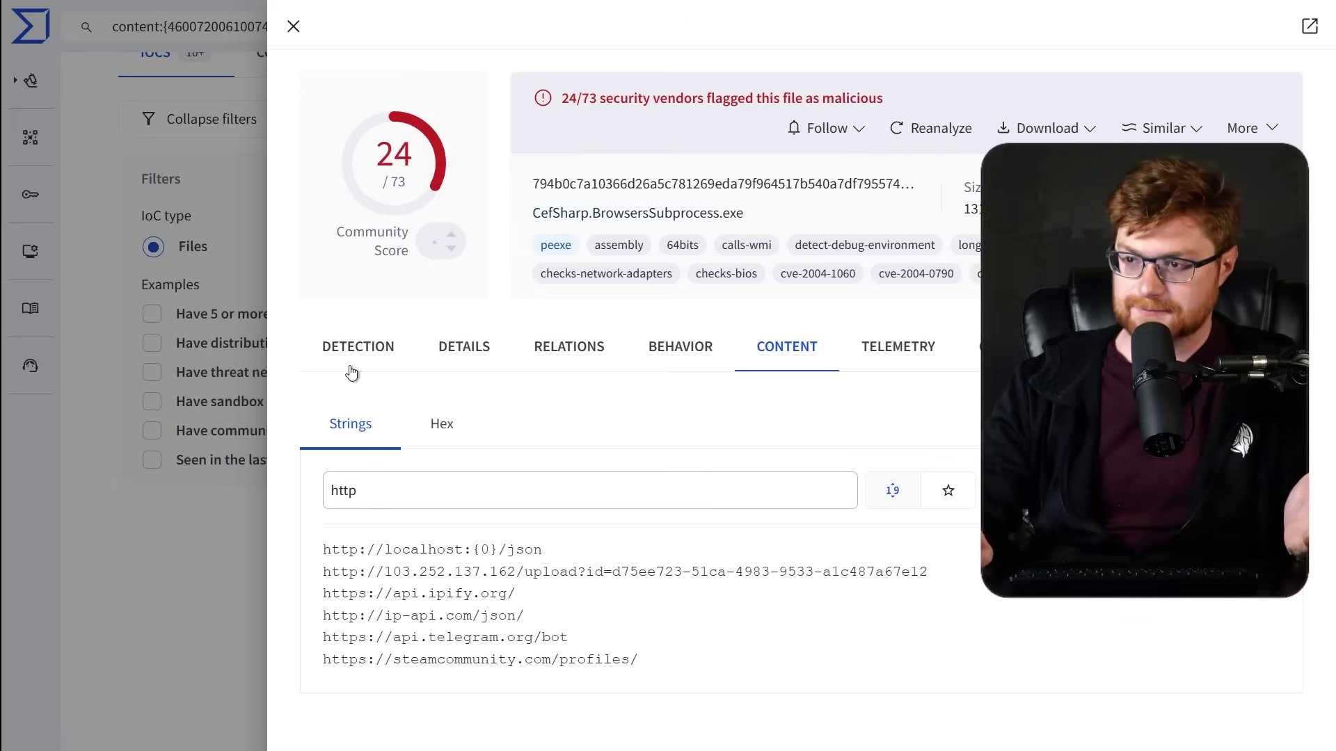
left_click(215, 601)
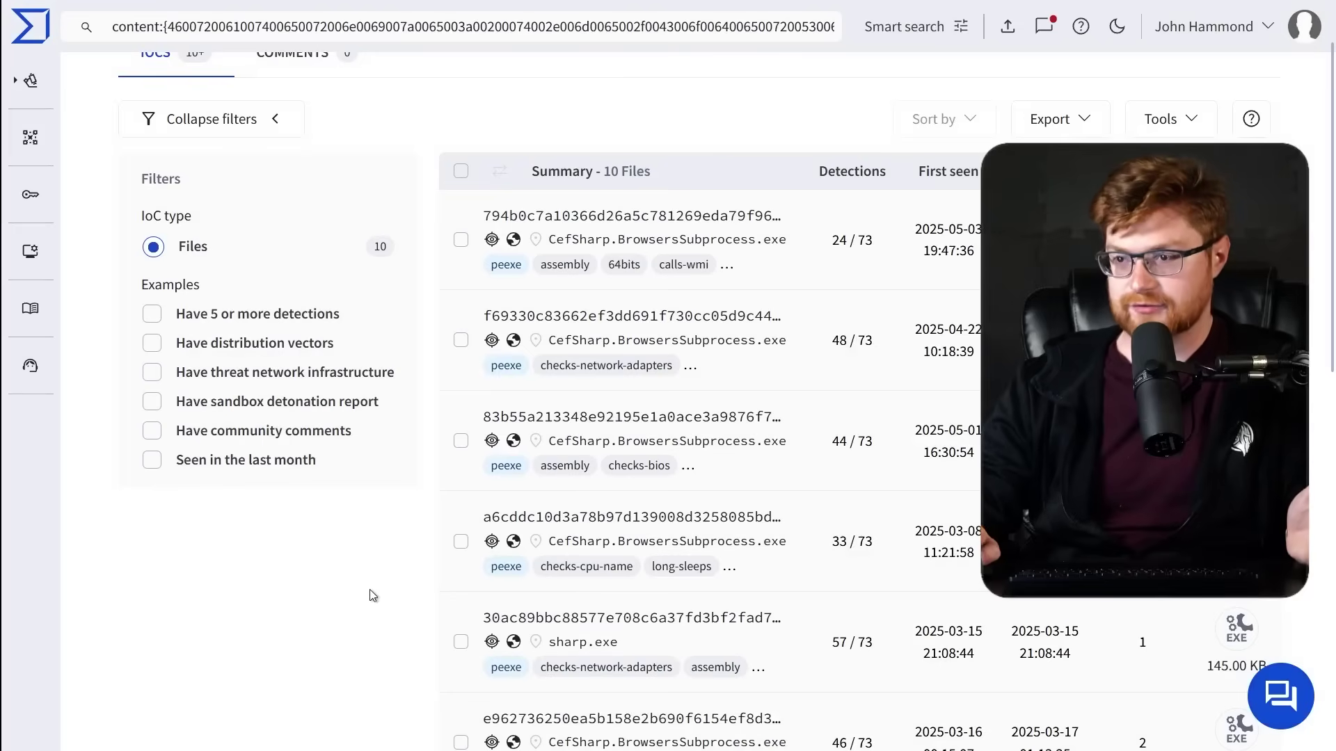
View the Gremlin stealer poster's Flare actor profile, then close it.
scroll(375, 599, "up", 1)
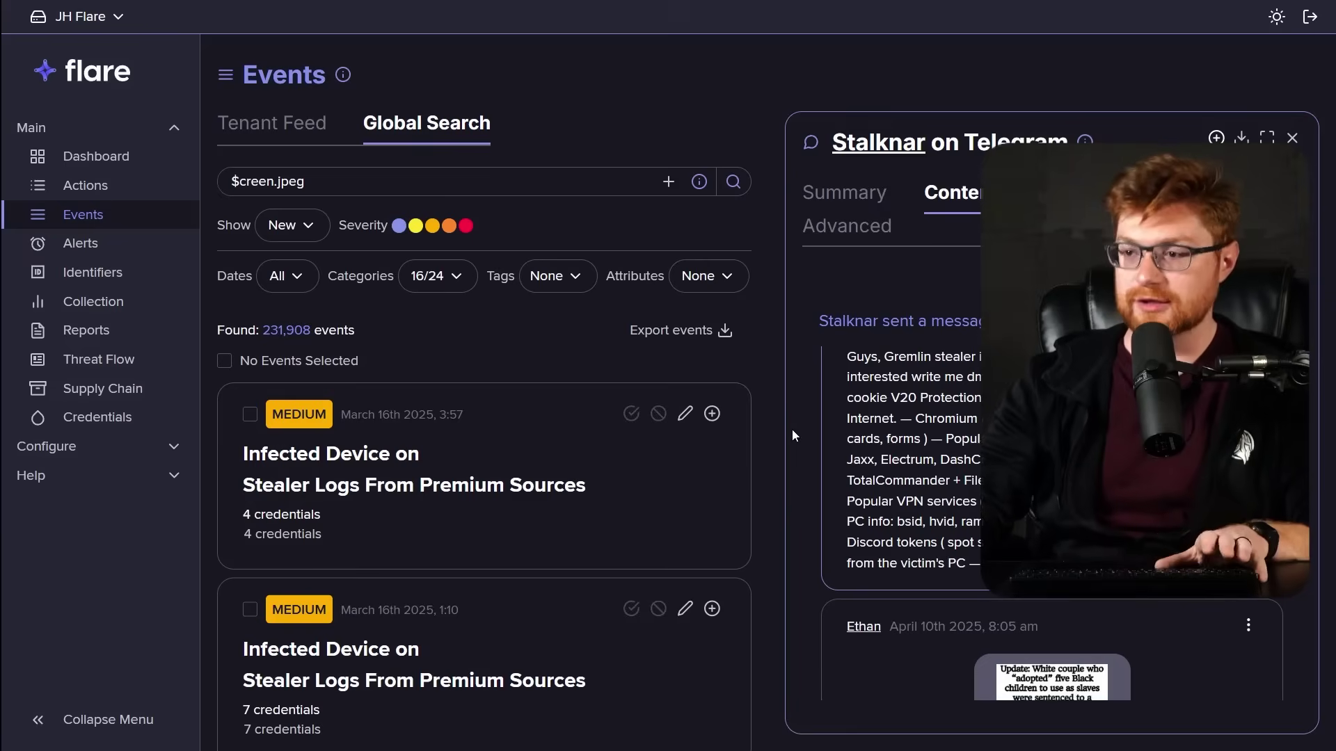
left_click(879, 143)
scroll(959, 382, "down", 1)
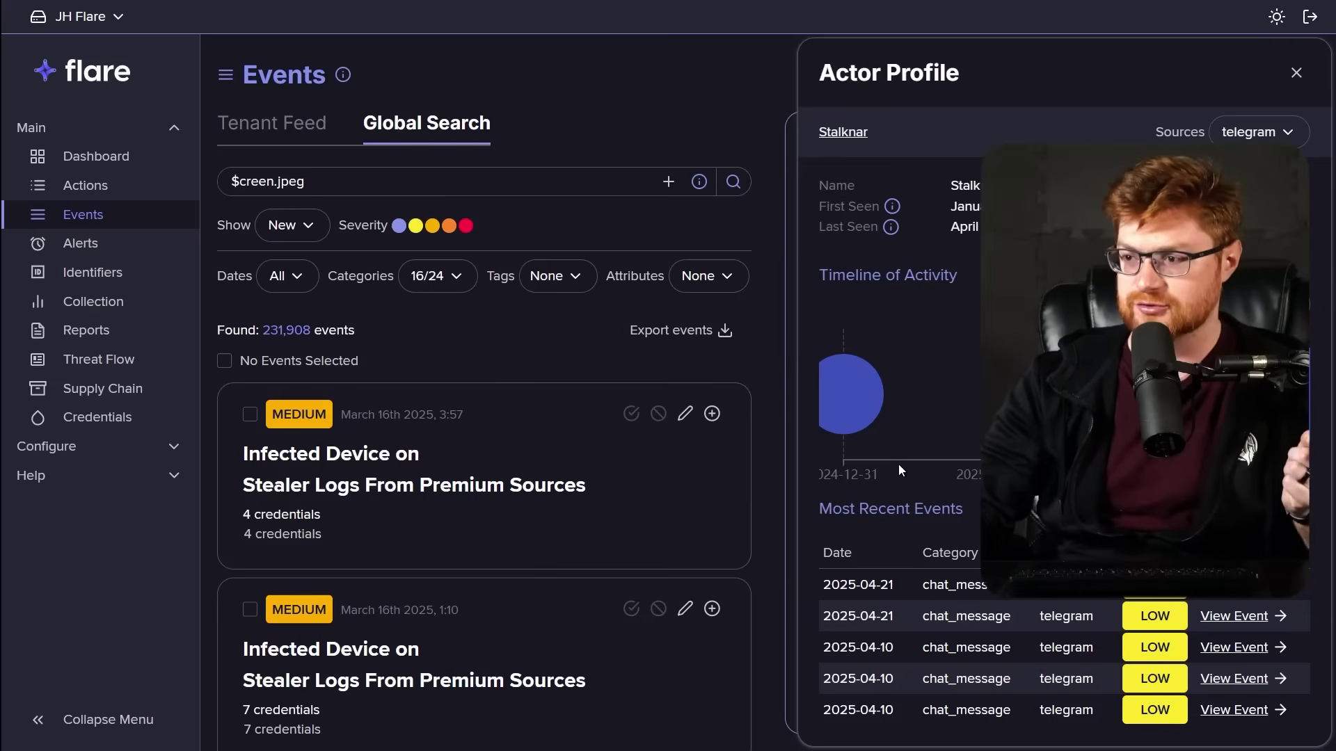
left_click(778, 485)
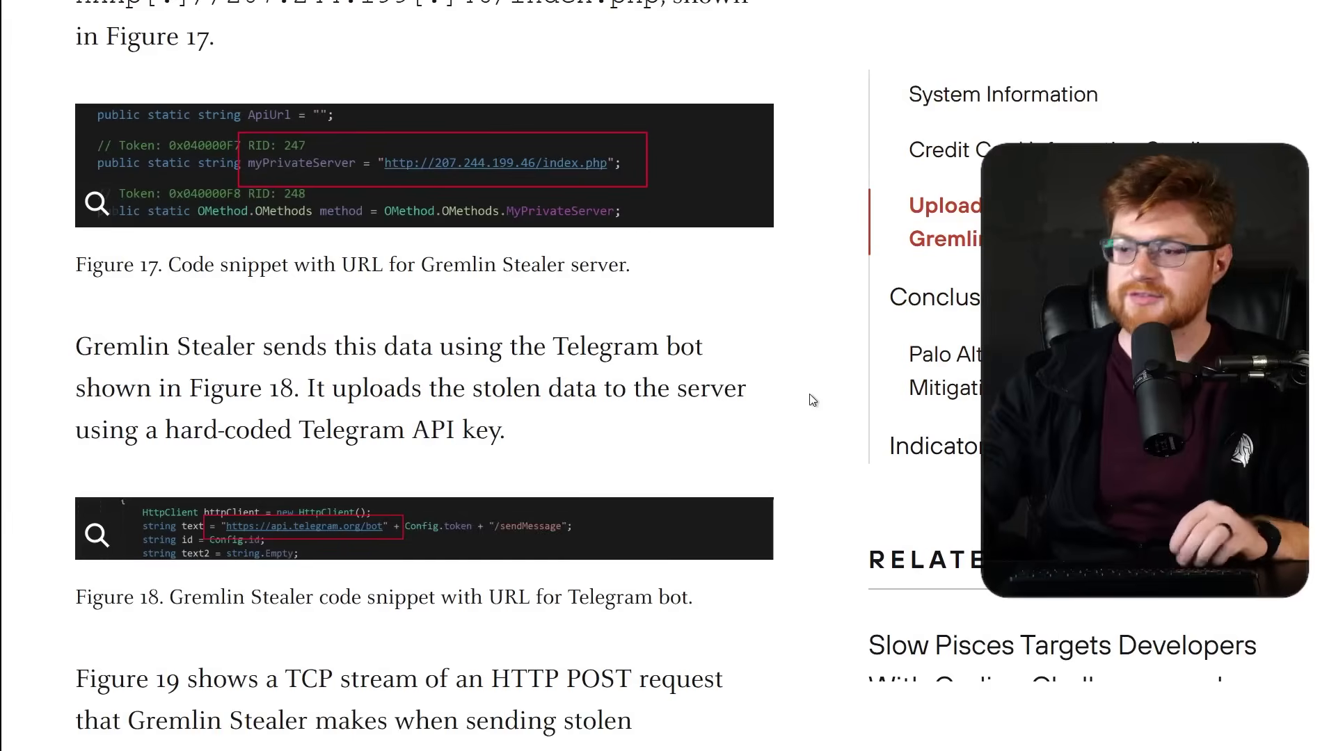
Copy hxxp[:]//207.244.199[.]46/index.php from the article's Indicators of Compromise list.
scroll(810, 406, "down", 10)
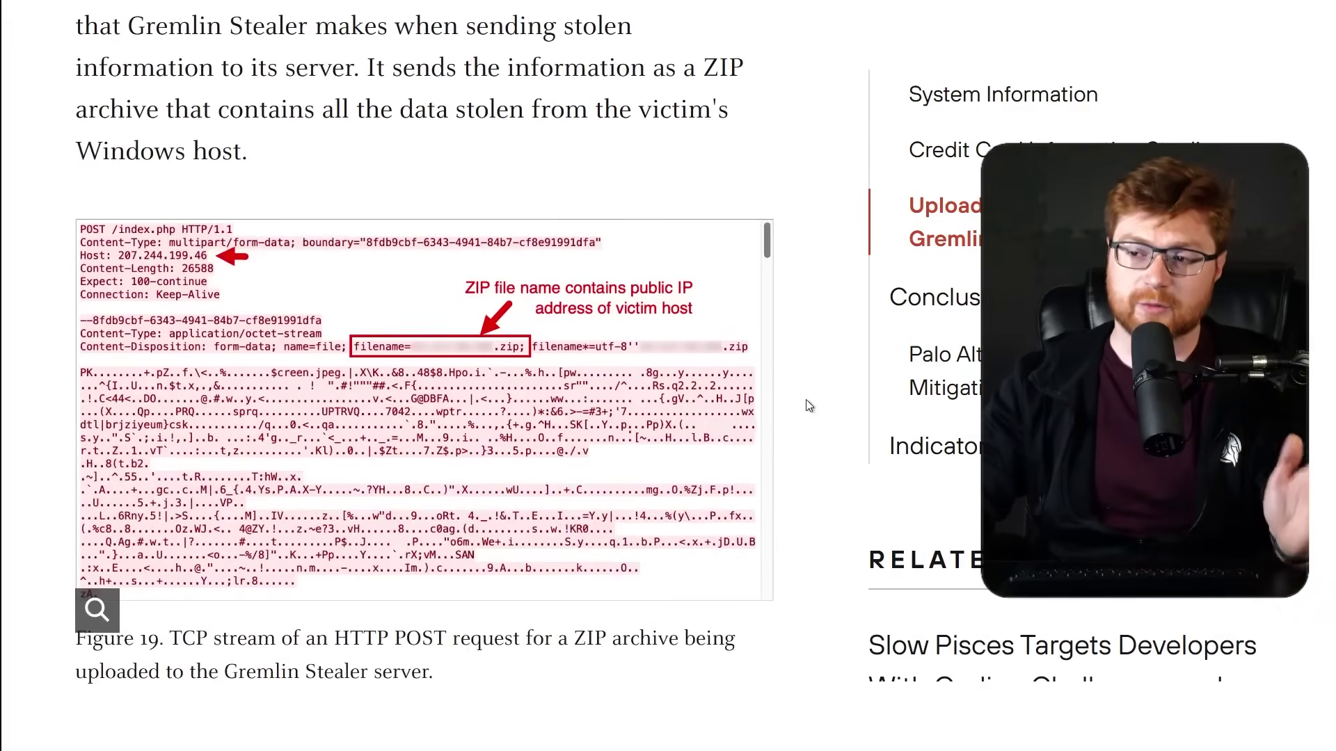
scroll(809, 406, "down", 15)
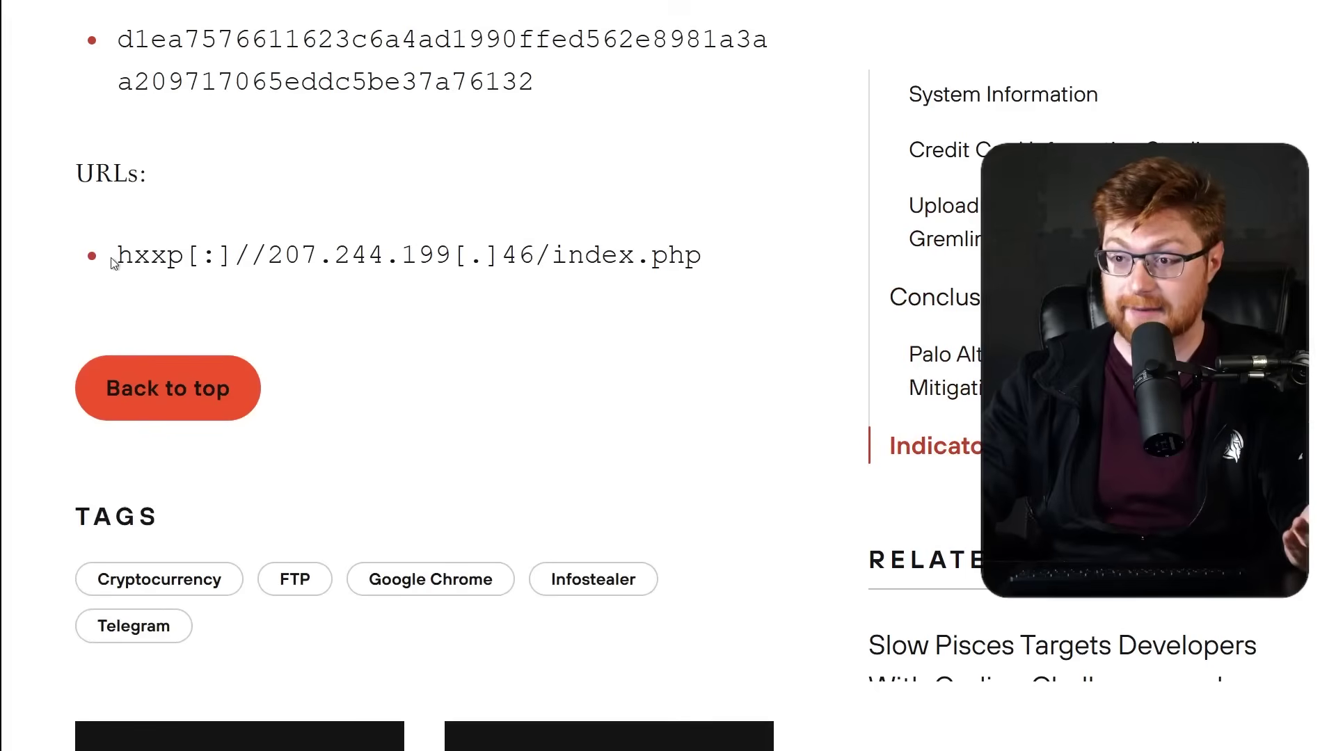
left_click_drag(113, 261, 275, 255)
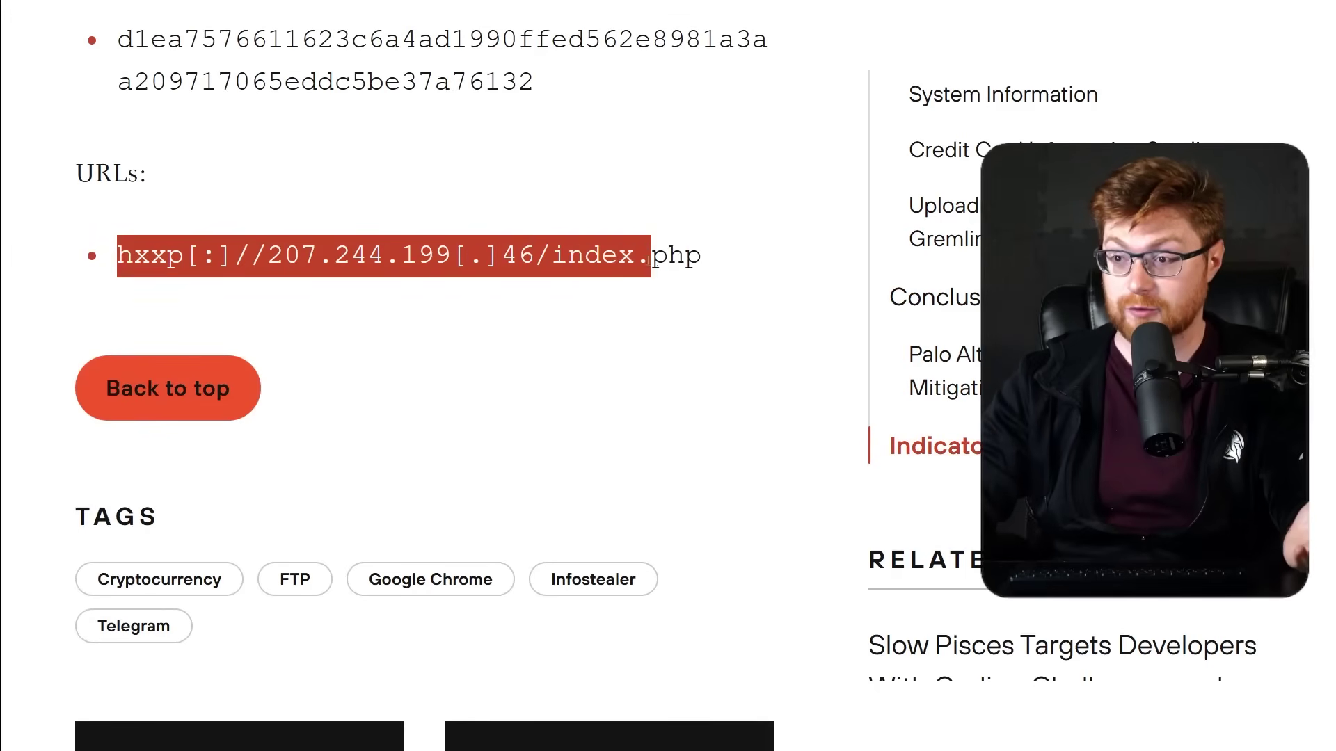
right_click(606, 263)
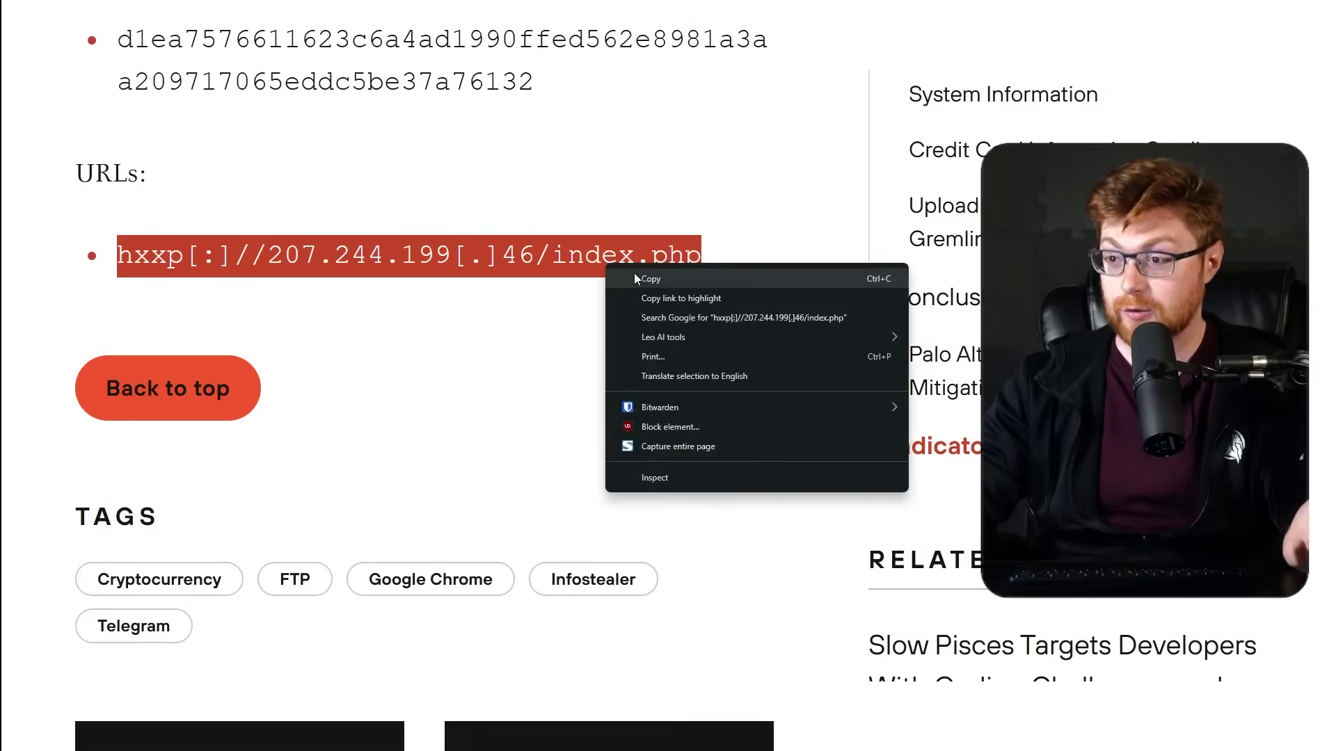
left_click(640, 275)
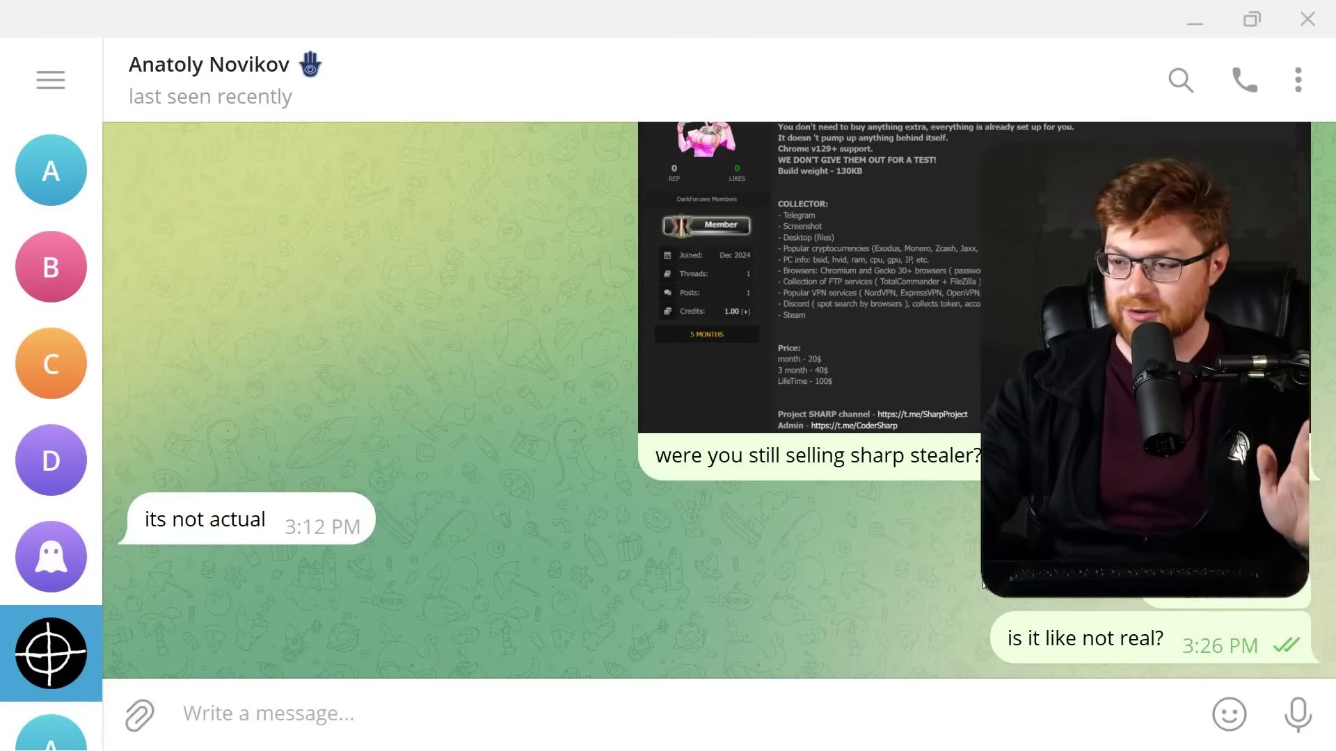
Scroll the Telegram chat to the seller's reply that the sharp stealer is not actual.
scroll(717, 400, "up", 6)
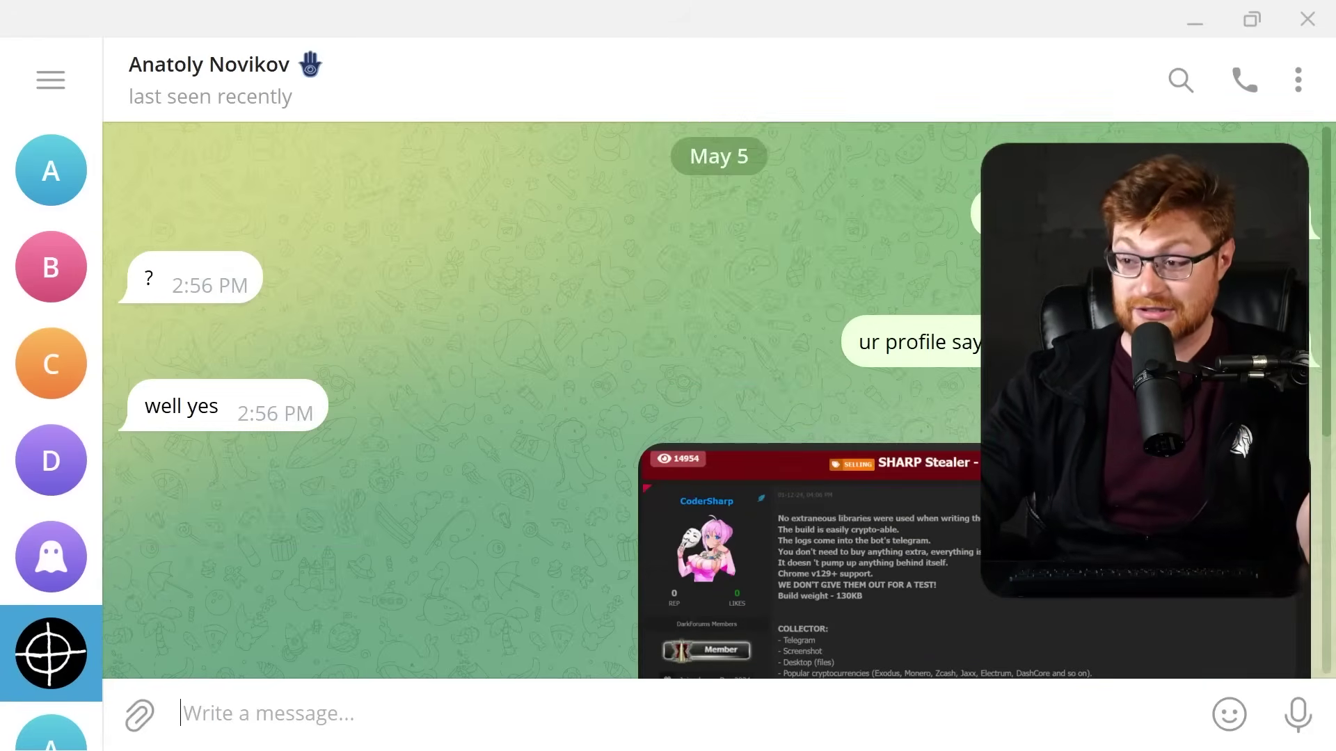
scroll(1014, 598, "down", 7)
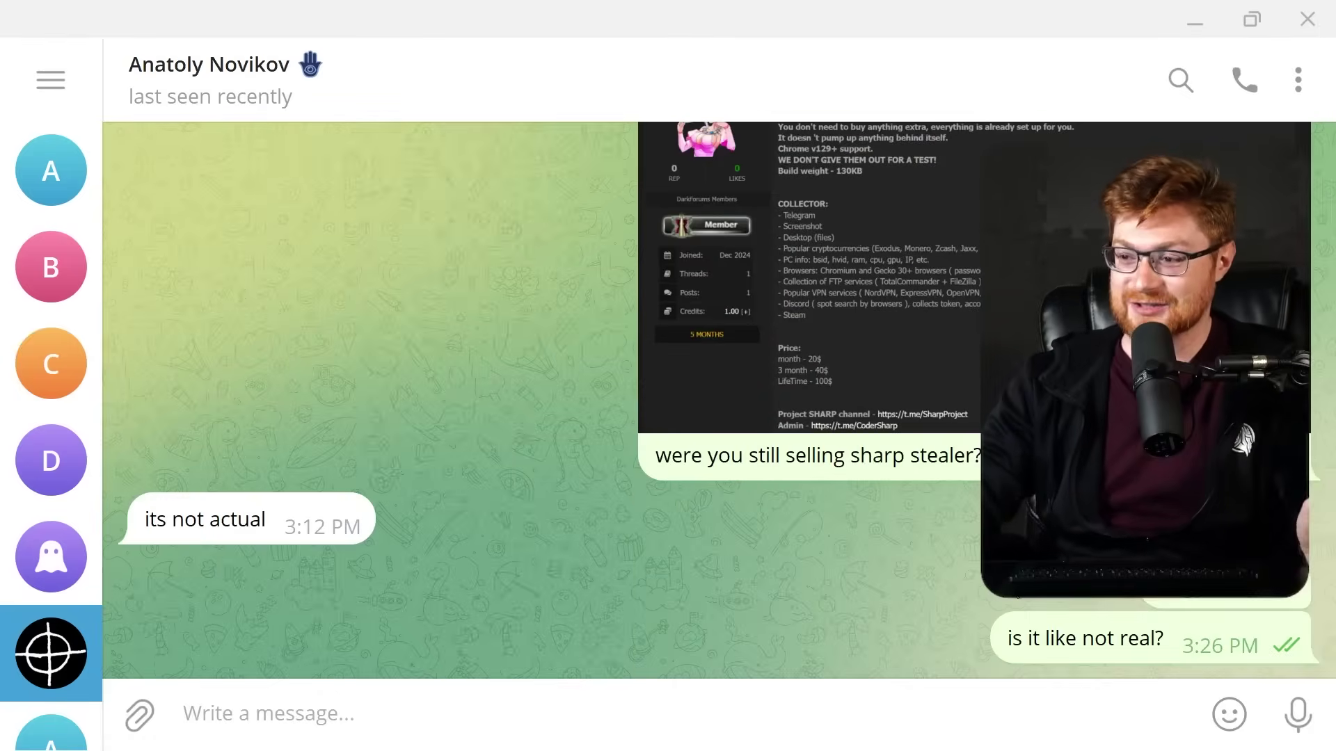
scroll(717, 400, "up", 2)
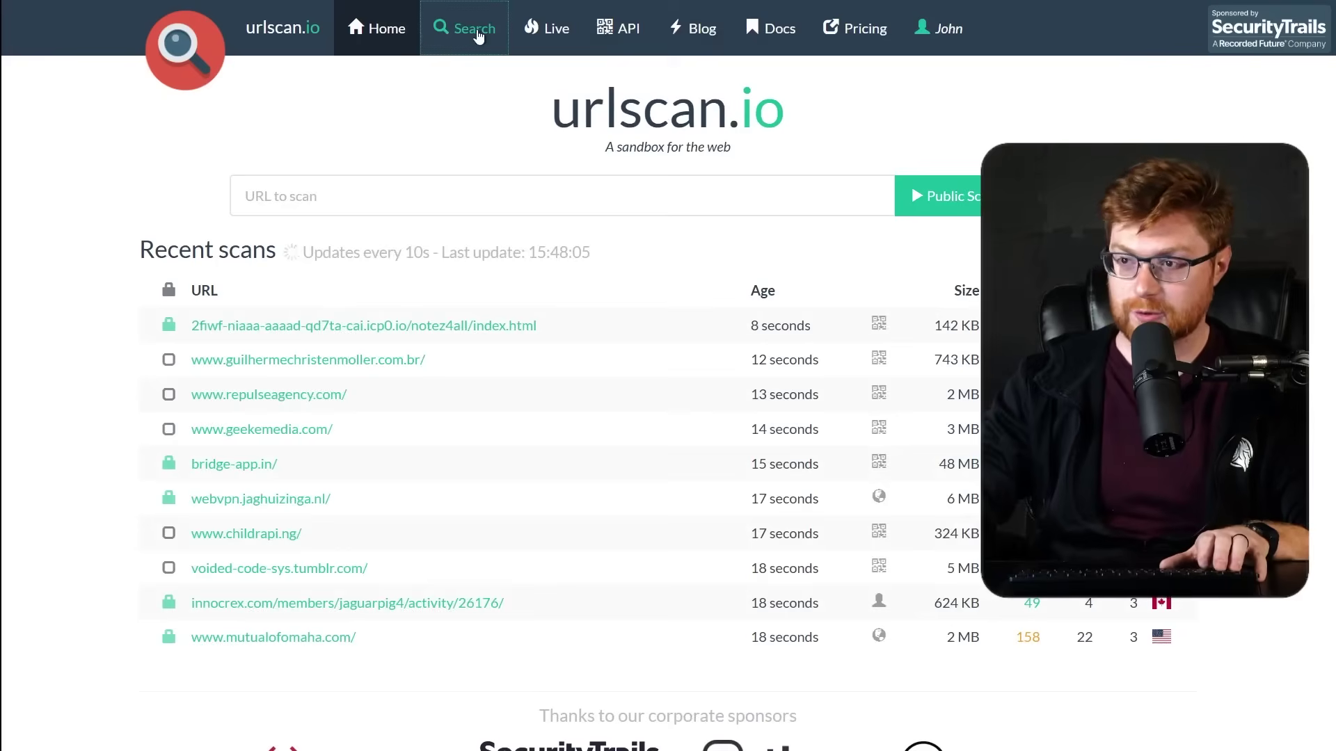
Search urlscan.io for 207.244.199.46, trimming the pasted defanged exfil URL down to the IP.
left_click(478, 29)
key("BackSpace")
type("hxxp[:]//207.244.199[.]46/index.php")
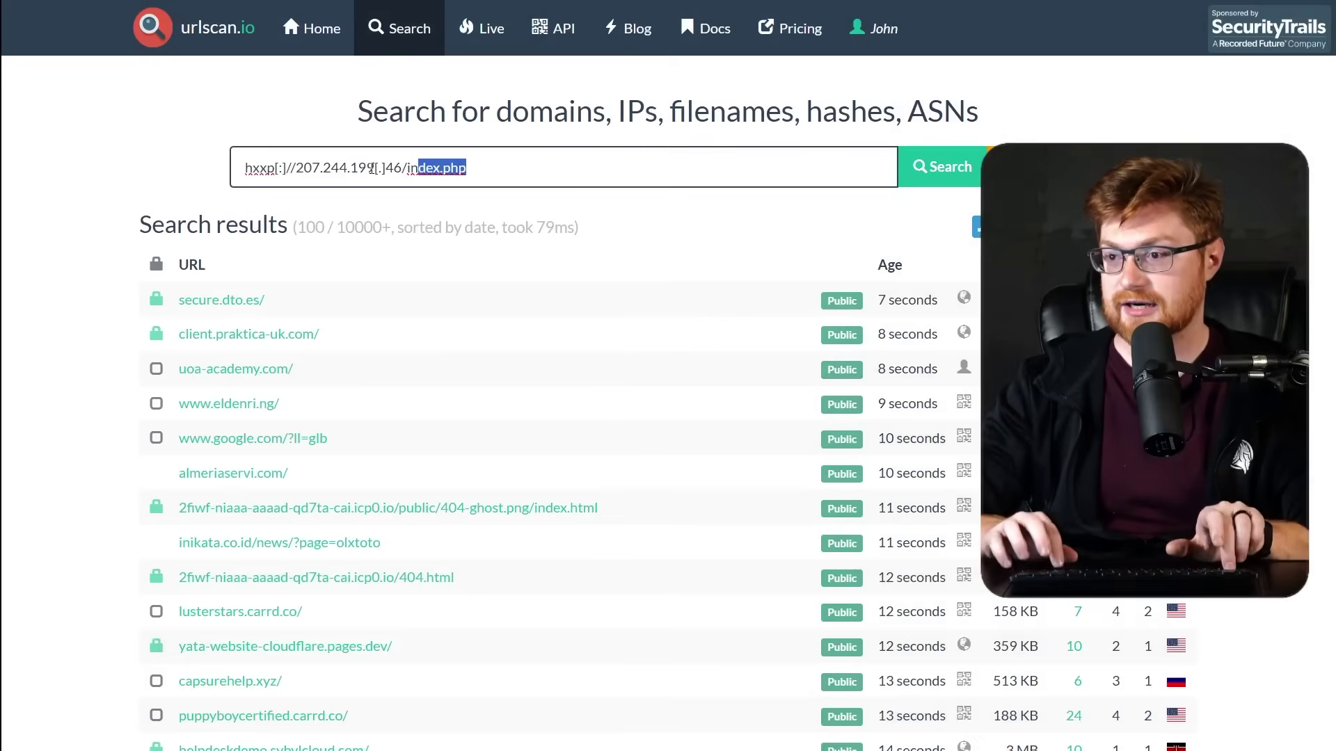
key("BackSpace")
key("Left")
key("Left")
key("BackSpace")
key("Left")
key("BackSpace")
key("Home")
key("shift+Right")
key("shift+Right")
key("shift+Right")
key("shift+Right")
key("shift+Right")
key("shift+Right")
key("shift+Right")
key("shift+Right")
key("shift+Right")
key("shift+Right")
key("shift+Left")
key("BackSpace")
key("ctrl+a")
key("Return")
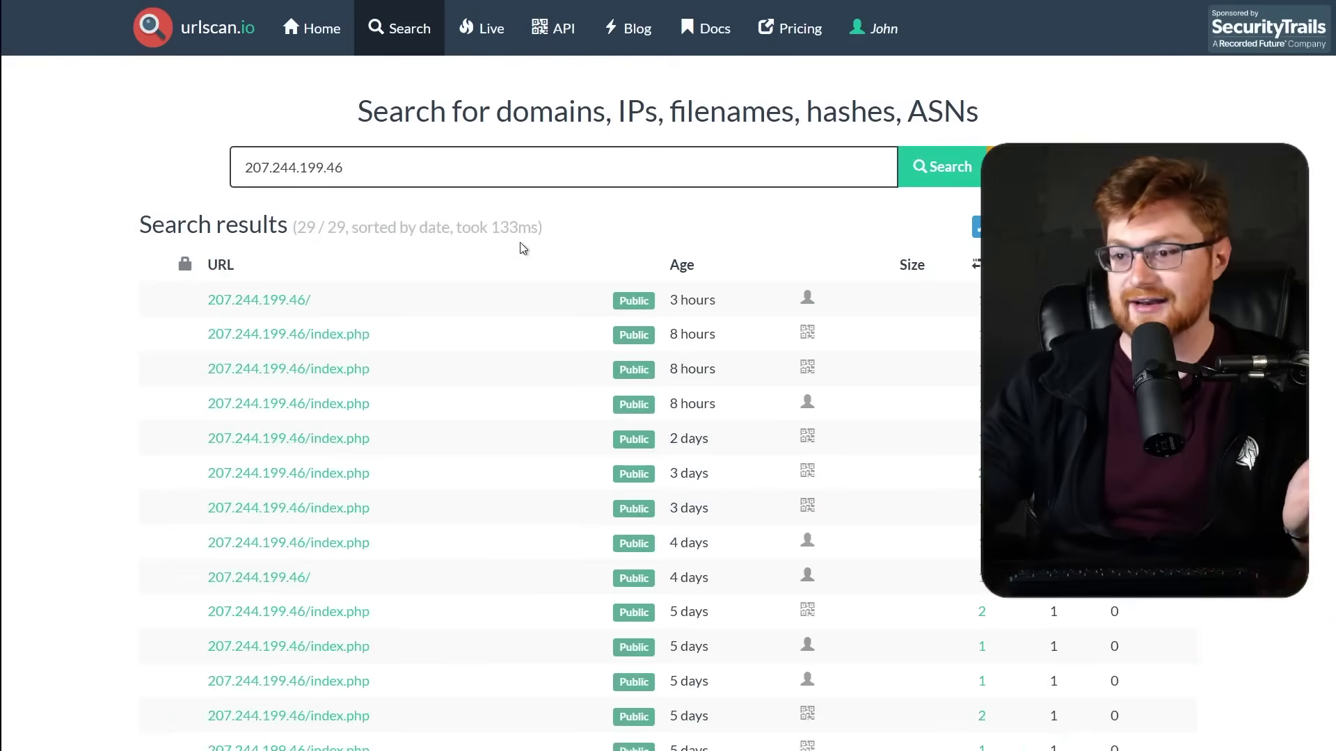
Zoom in and review the recent scans of 207.244.199.46, noting the 985 B scan.
scroll(542, 256, "down", 5)
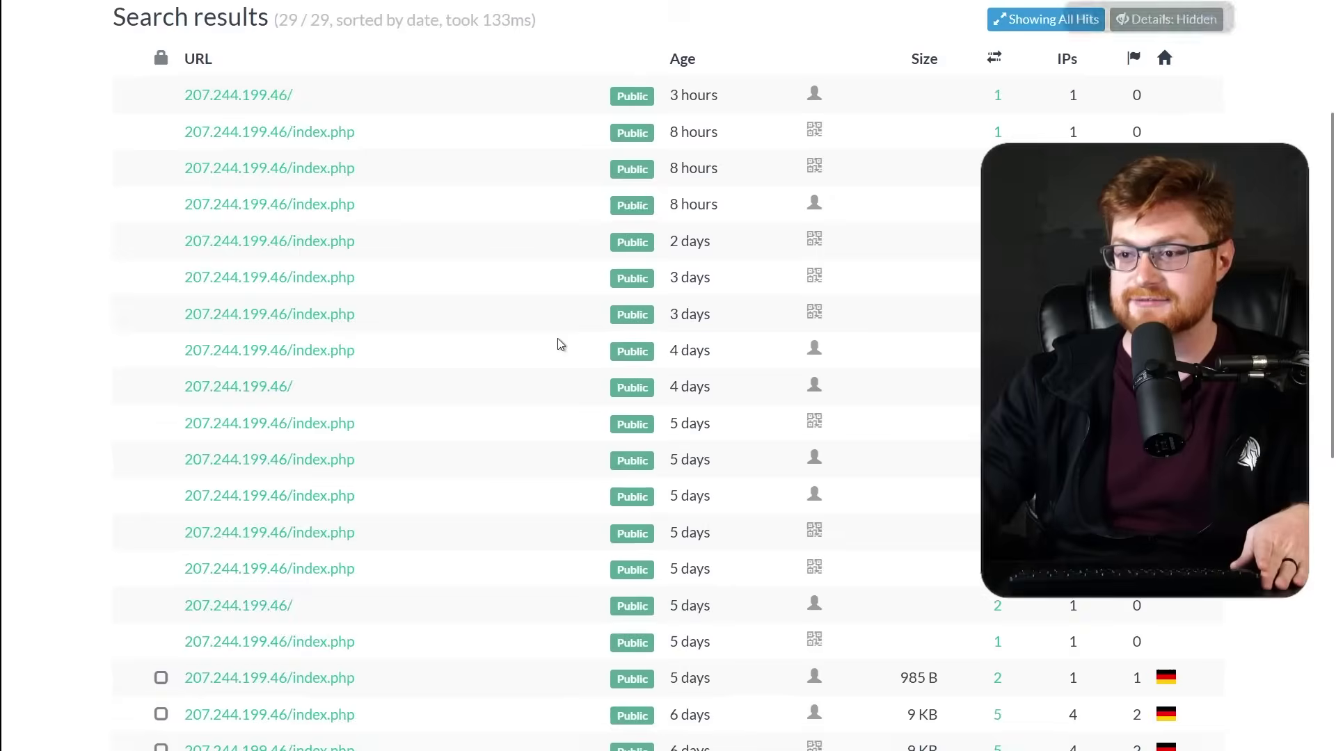
key("ctrl+plus")
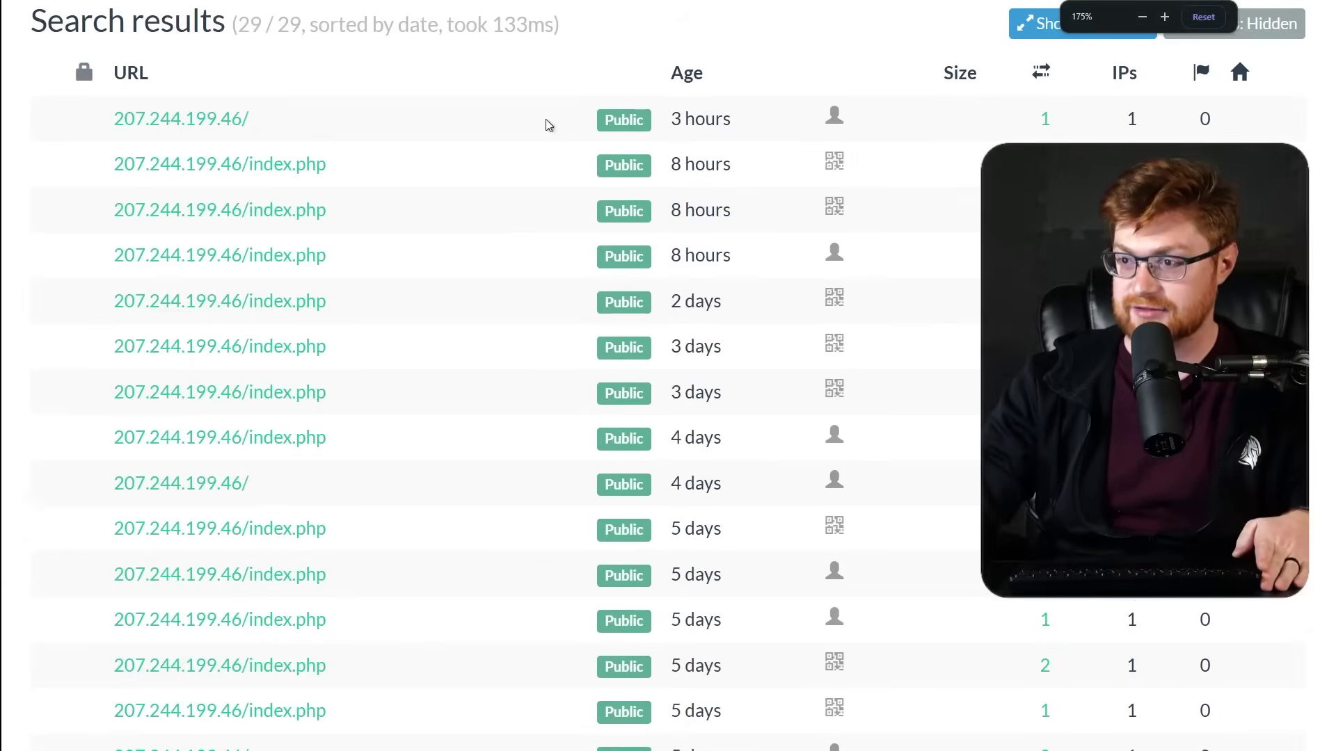
left_click_drag(557, 119, 791, 654)
left_click(786, 616)
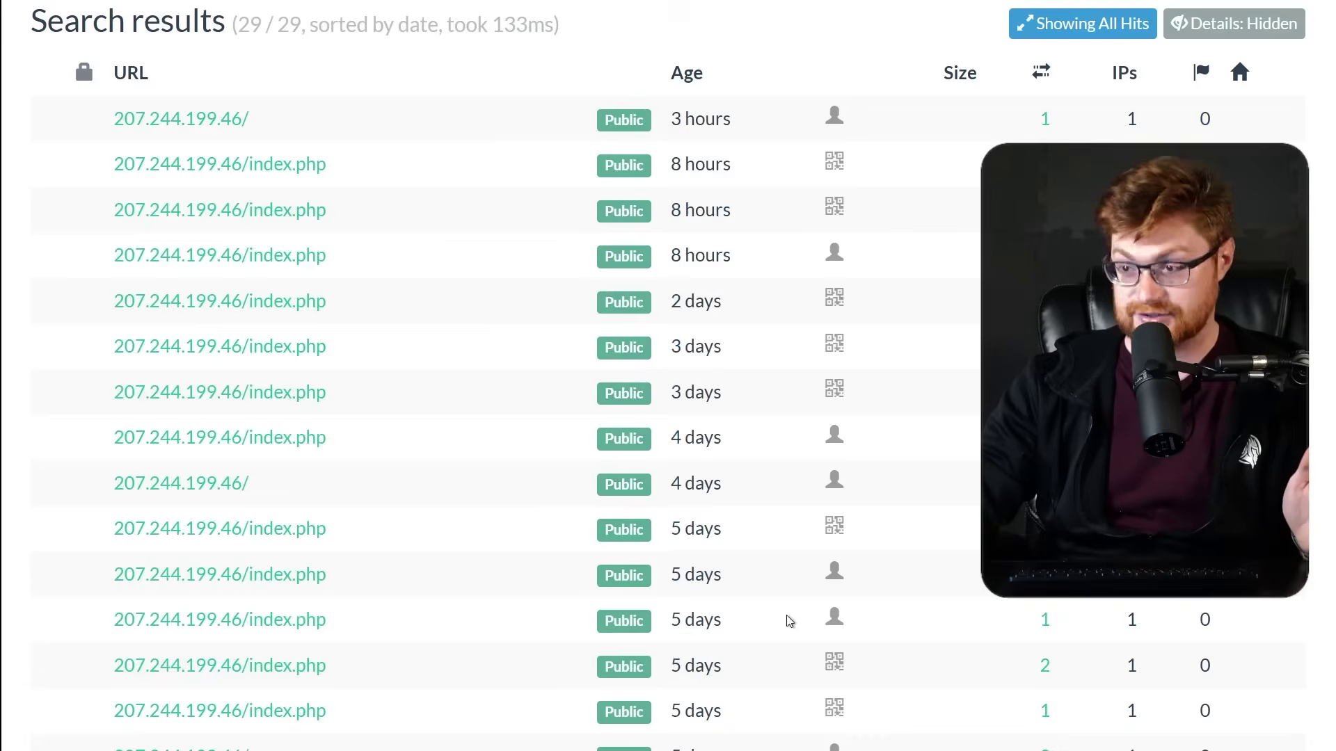
scroll(868, 508, "down", 5)
scroll(883, 475, "down", 4)
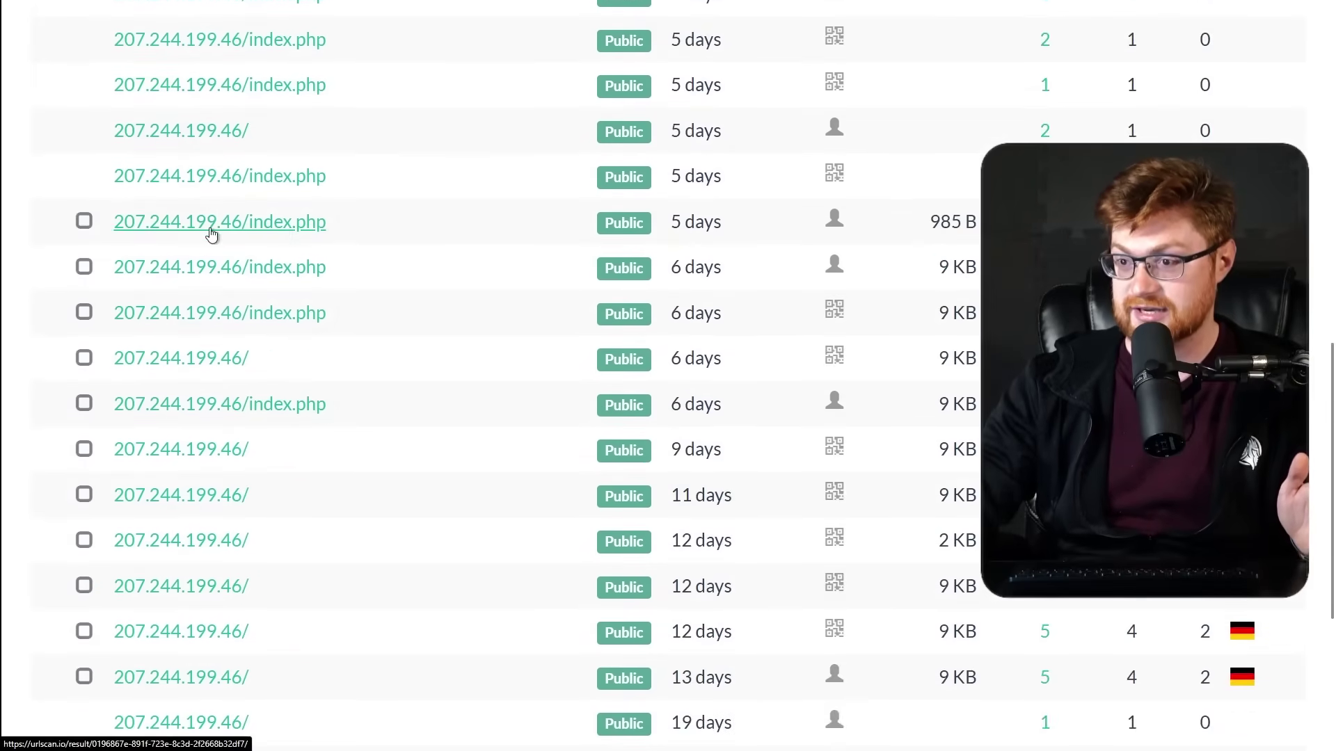
left_click_drag(979, 224, 900, 220)
left_click(901, 220)
Open the 985 B scan and view its full-size Apache Not Found screenshot.
left_click(212, 224)
scroll(841, 382, "down", 2)
left_click(843, 380)
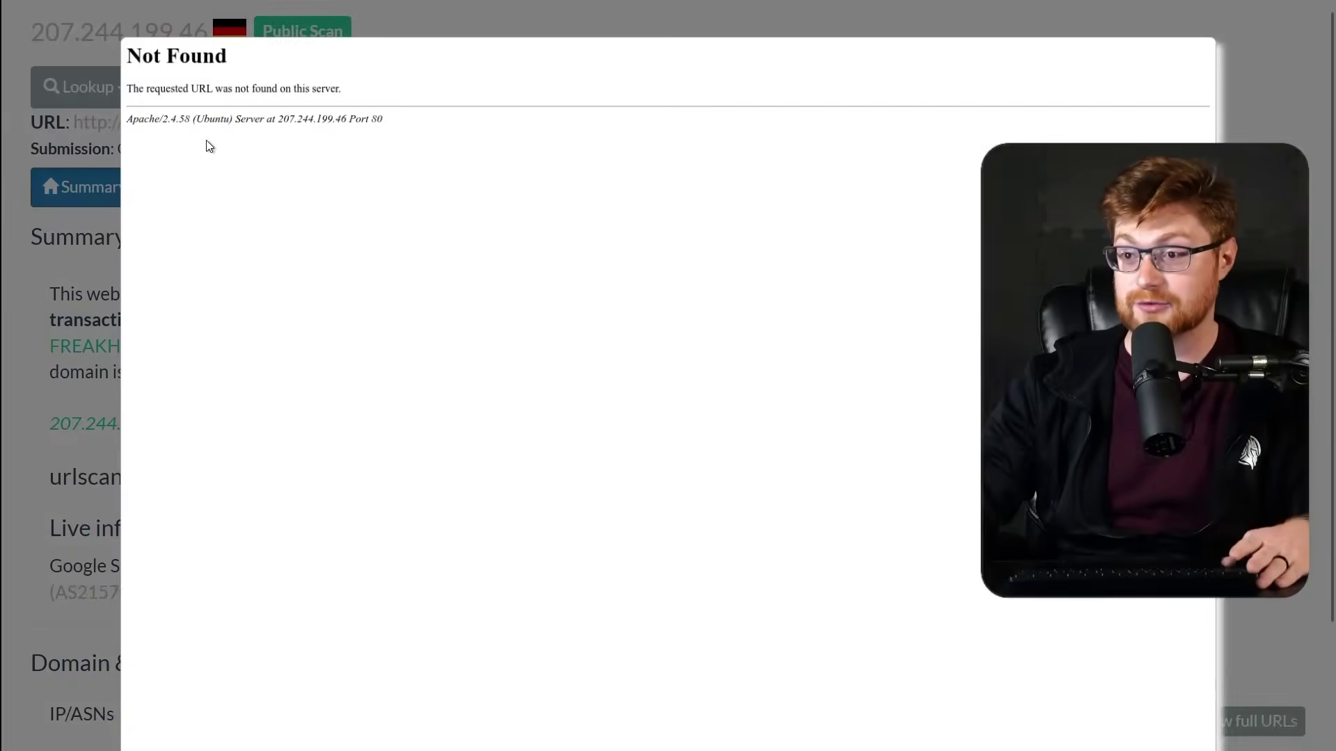
key("ctrl+plus")
key("ctrl+plus")
key("ctrl+plus")
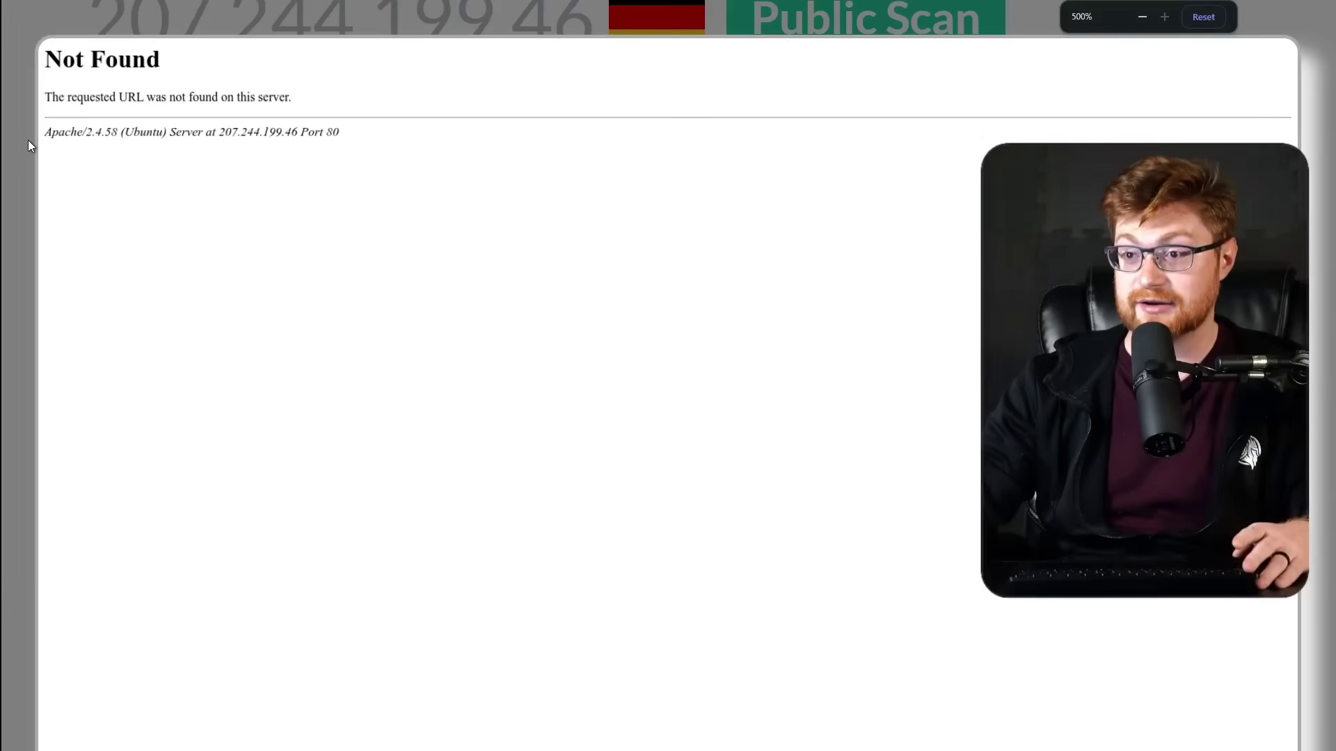
key("alt+Left")
key("ctrl+minus")
key("ctrl+minus")
key("ctrl+minus")
key("ctrl+minus")
key("ctrl+minus")
scroll(537, 459, "down", 3)
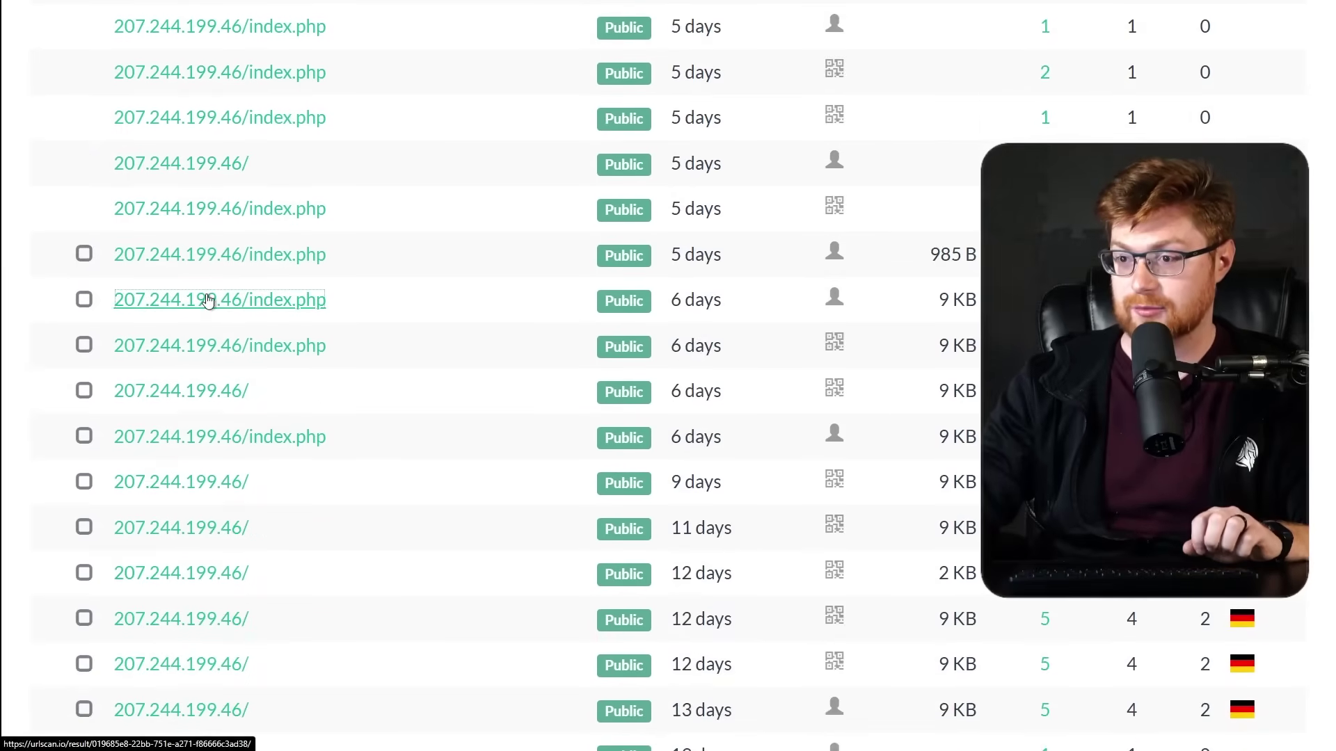
Open a 6-day-old index.php scan and view its full-size screenshot.
left_click(209, 301)
scroll(825, 378, "down", 3)
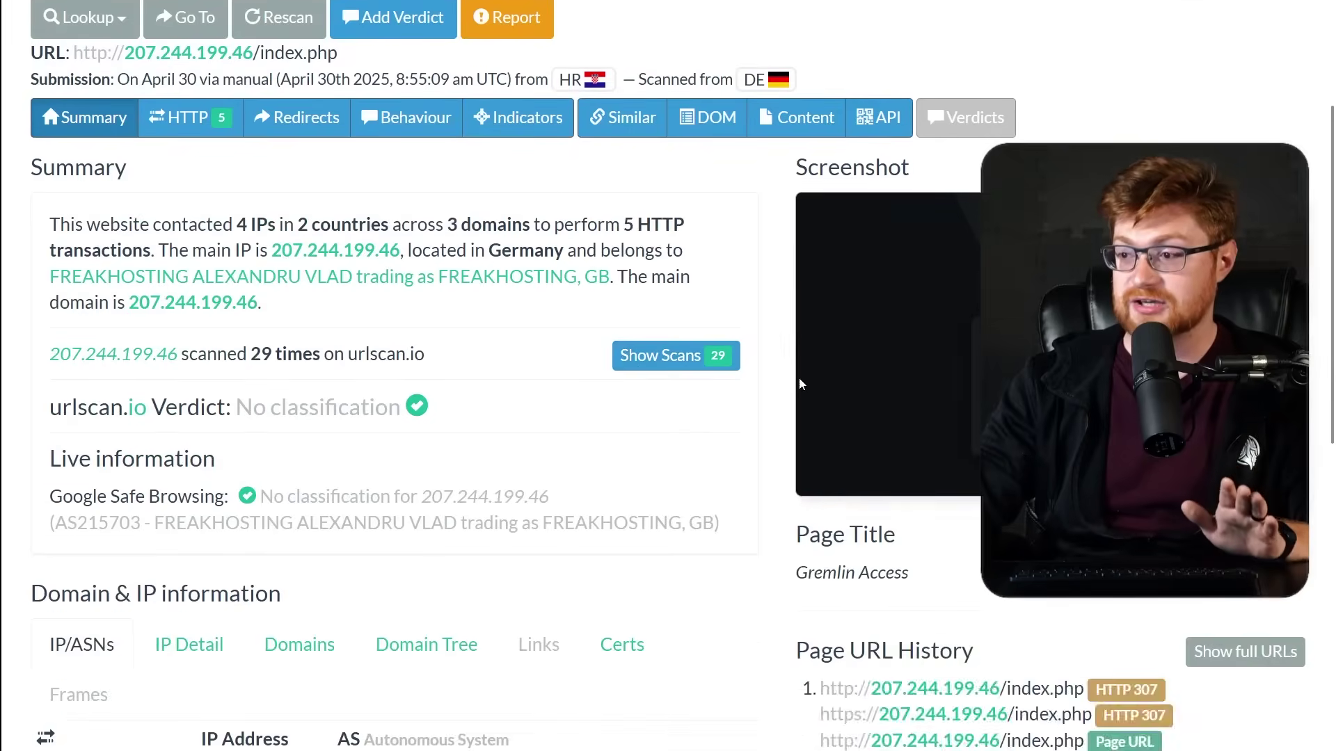
scroll(933, 366, "down", 2)
left_click(946, 244)
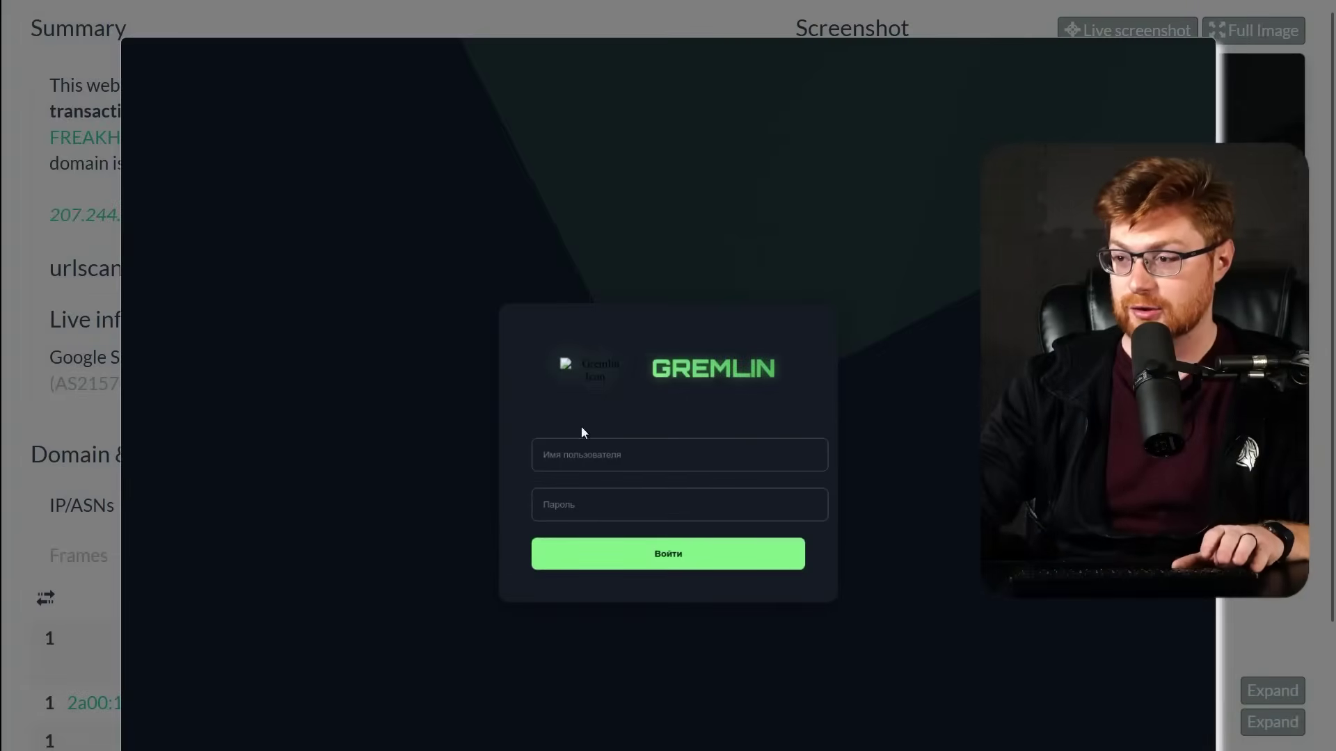
left_click(619, 522)
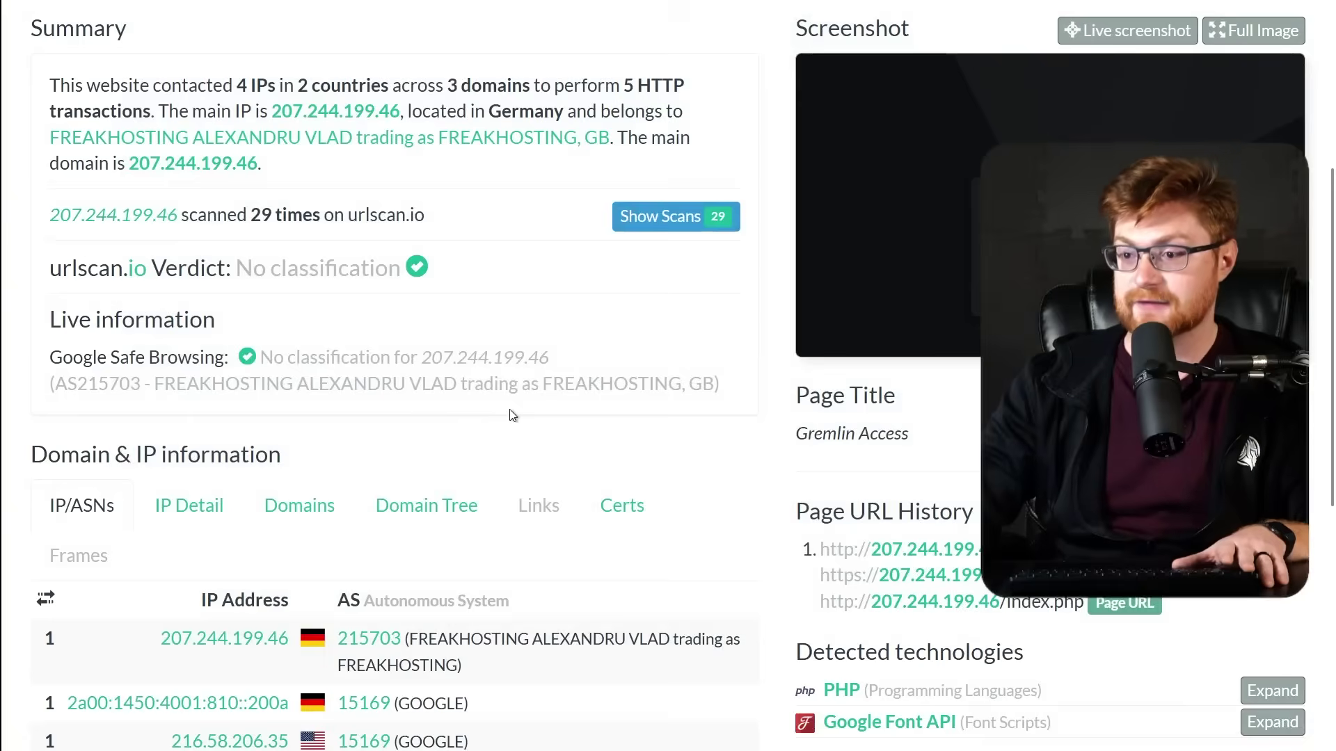
scroll(510, 416, "down", 1)
scroll(510, 416, "down", 6)
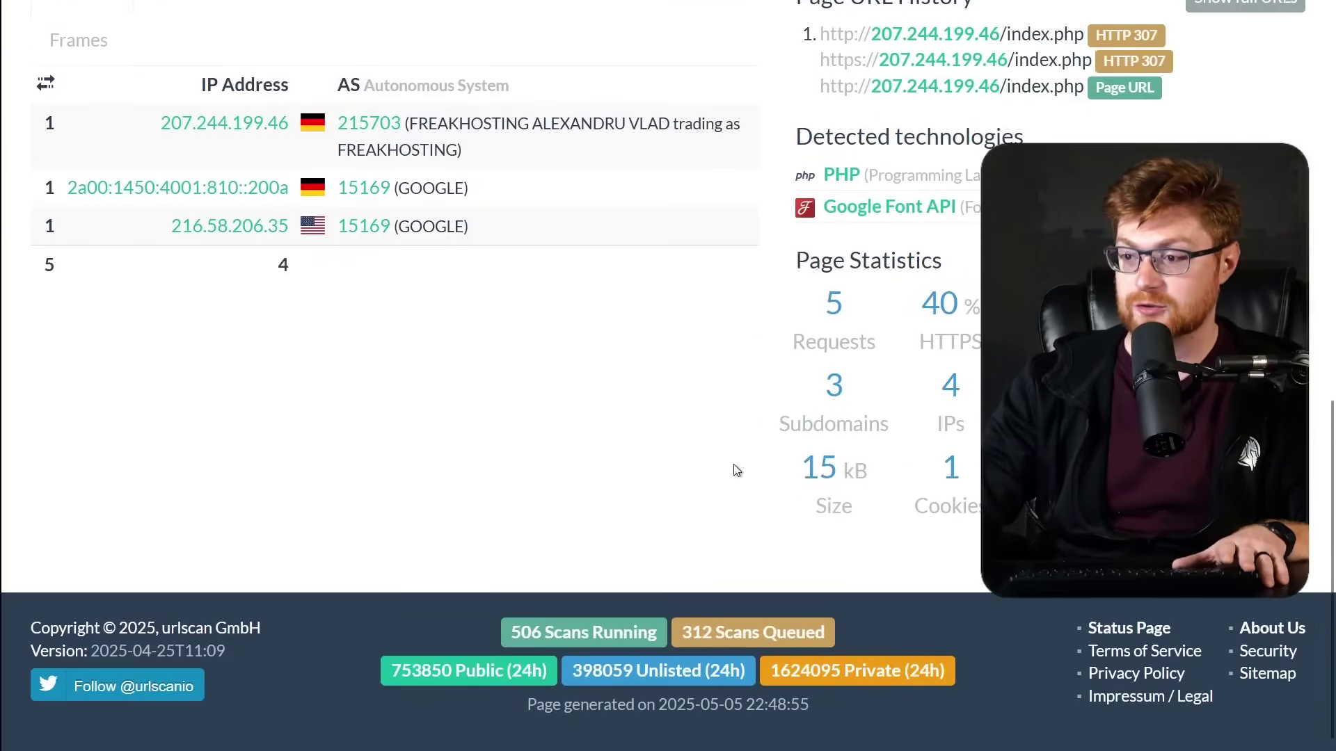
scroll(737, 468, "up", 7)
scroll(738, 467, "up", 5)
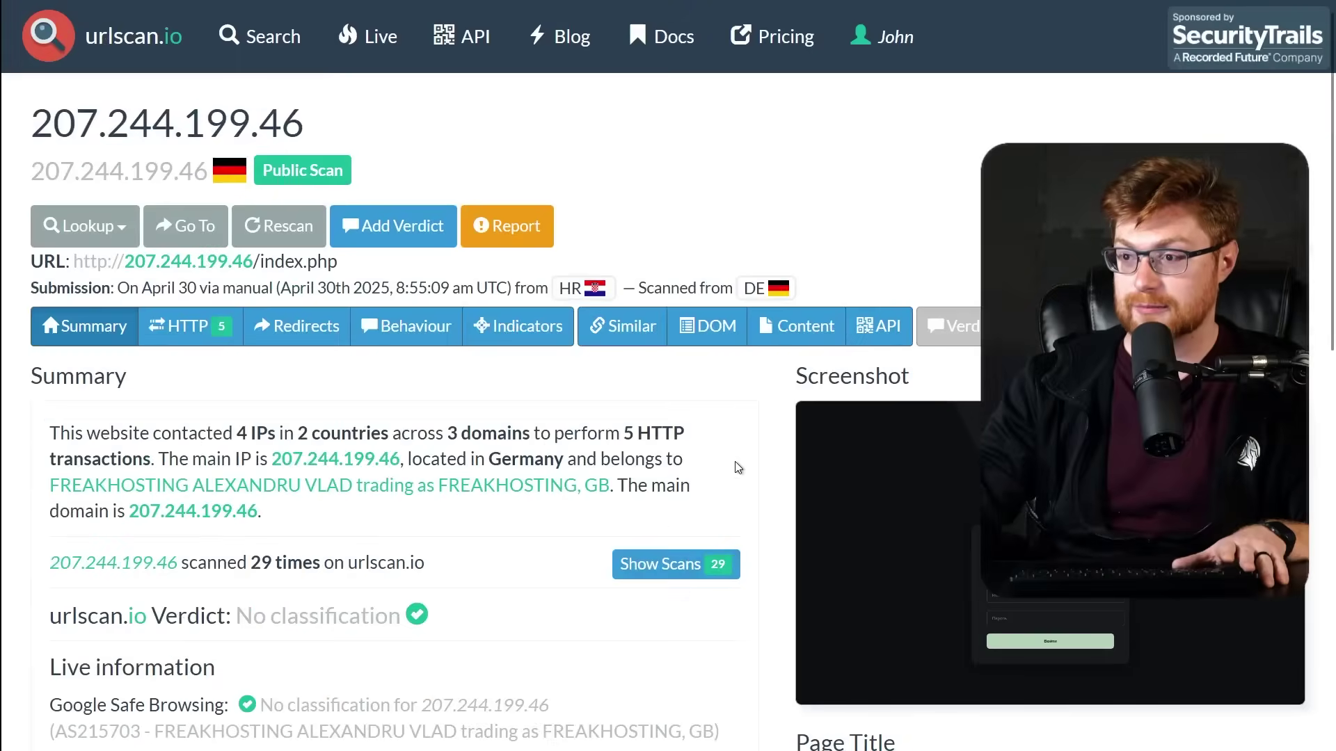
Check the scan's structurally similar hits, then go back to its summary.
left_click(620, 345)
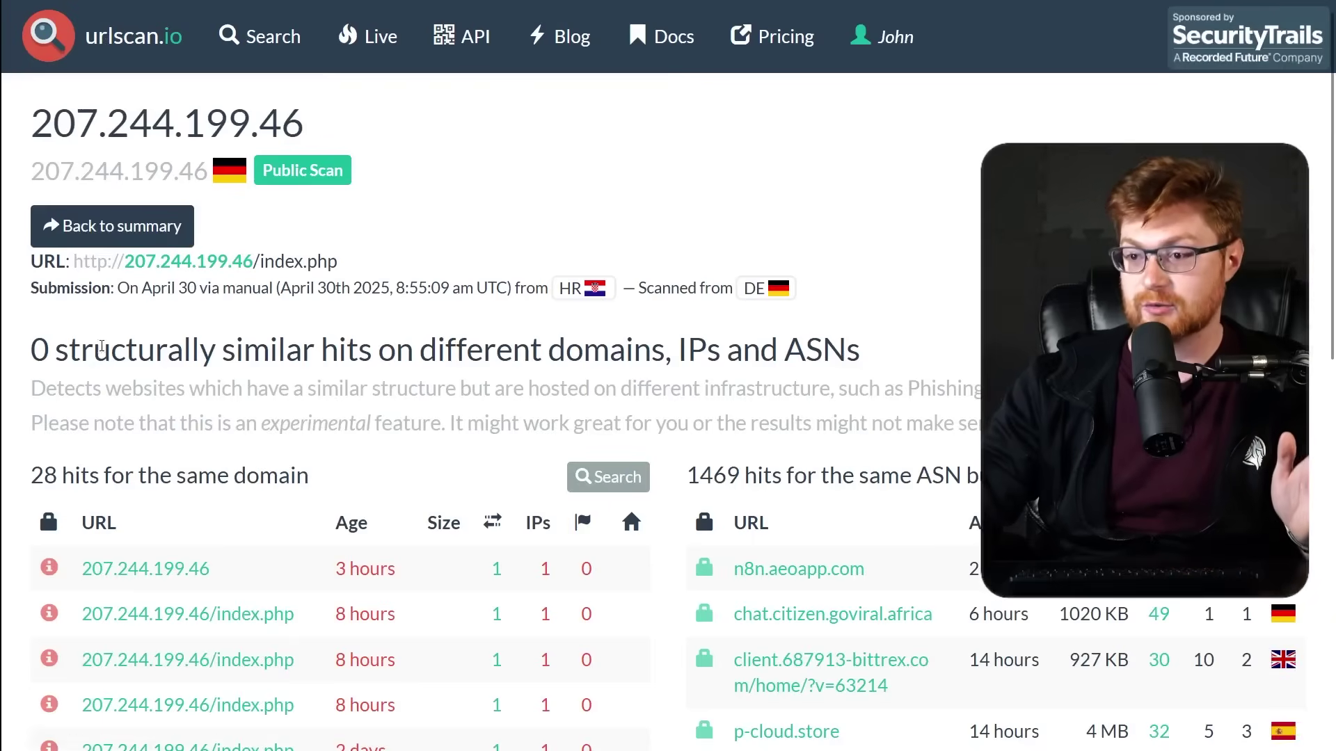
left_click_drag(26, 354, 1002, 424)
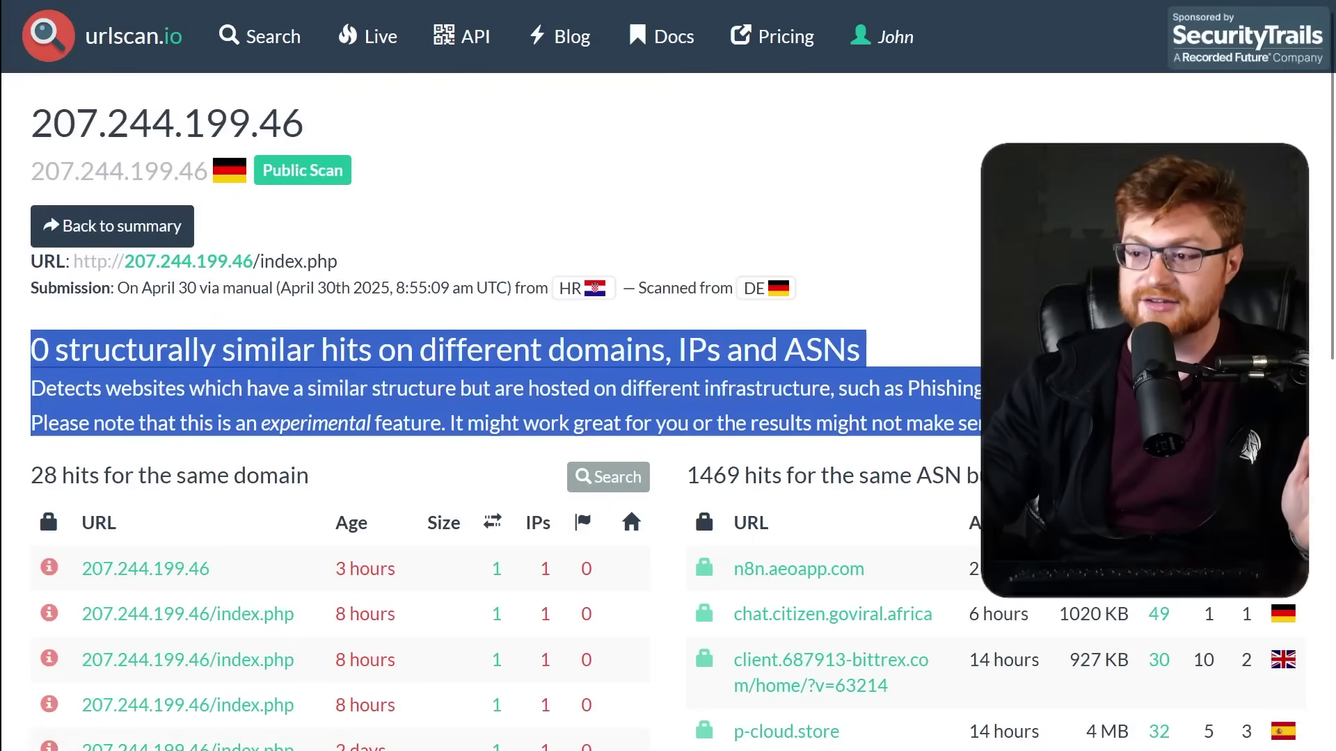
left_click(682, 440)
scroll(681, 441, "down", 10)
scroll(682, 440, "up", 10)
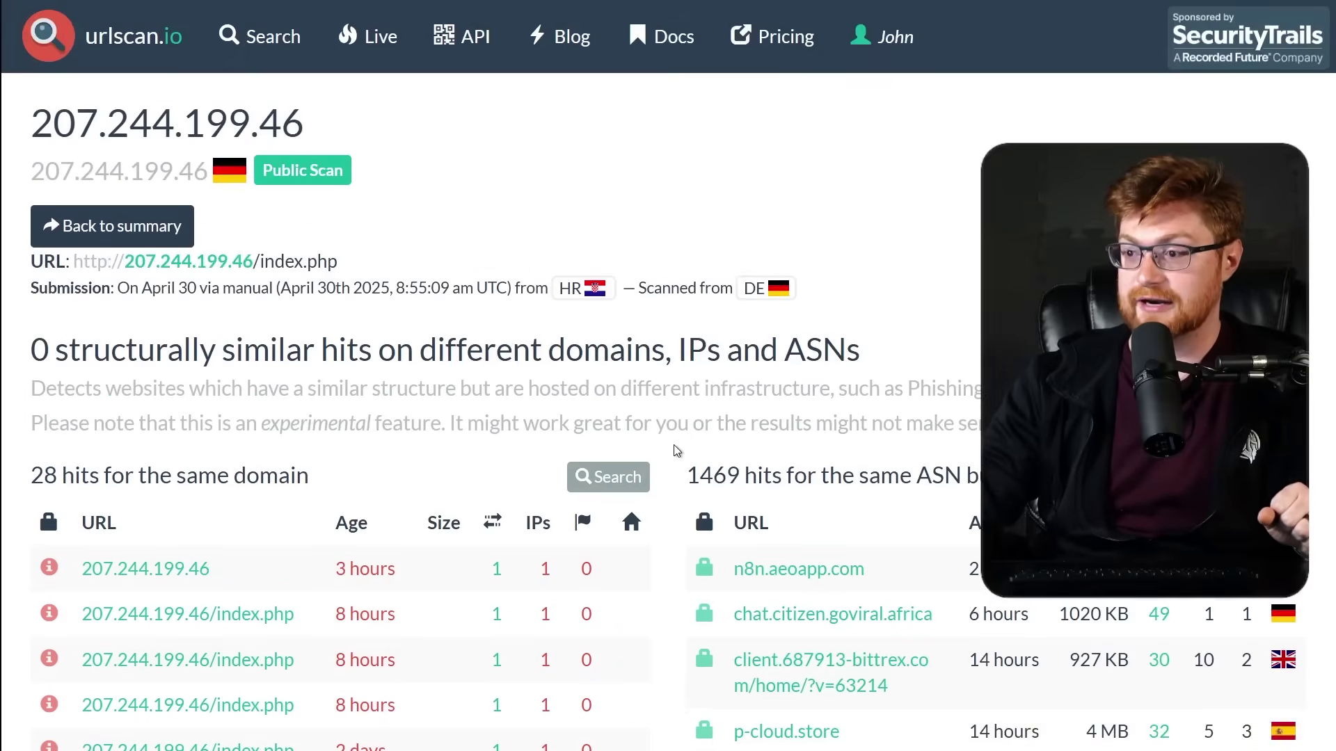
scroll(446, 352, "down", 1)
key("alt+Left")
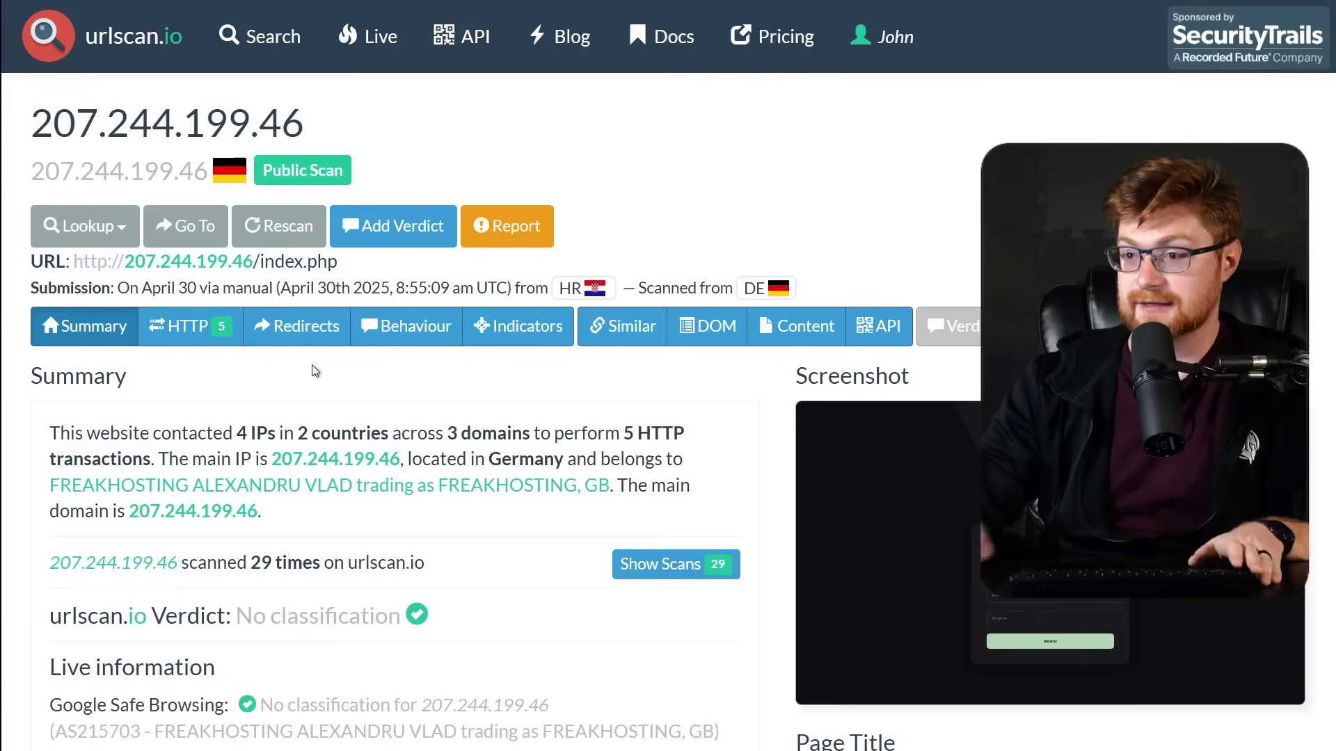
Show the HTTP transactions and open the zoomed-in raw HTML response of index.php.
left_click(190, 326)
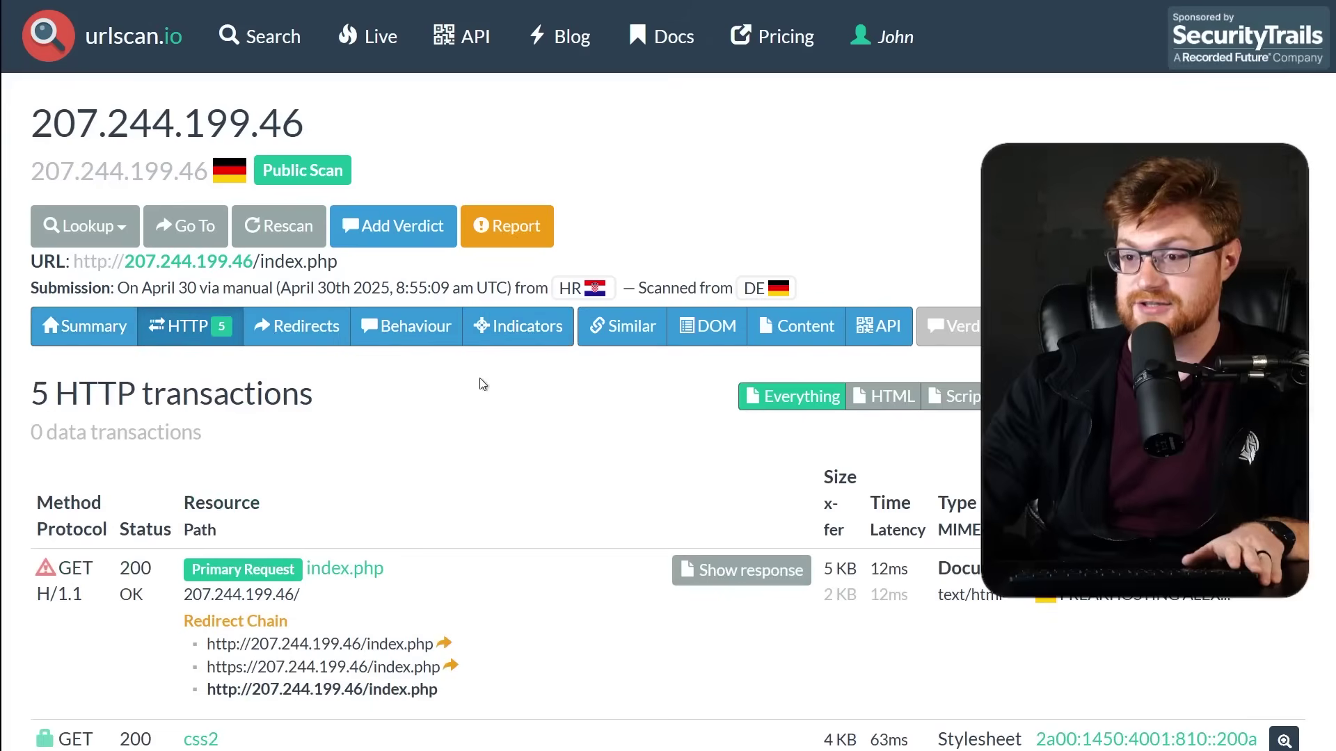
scroll(534, 391, "down", 2)
scroll(539, 394, "down", 2)
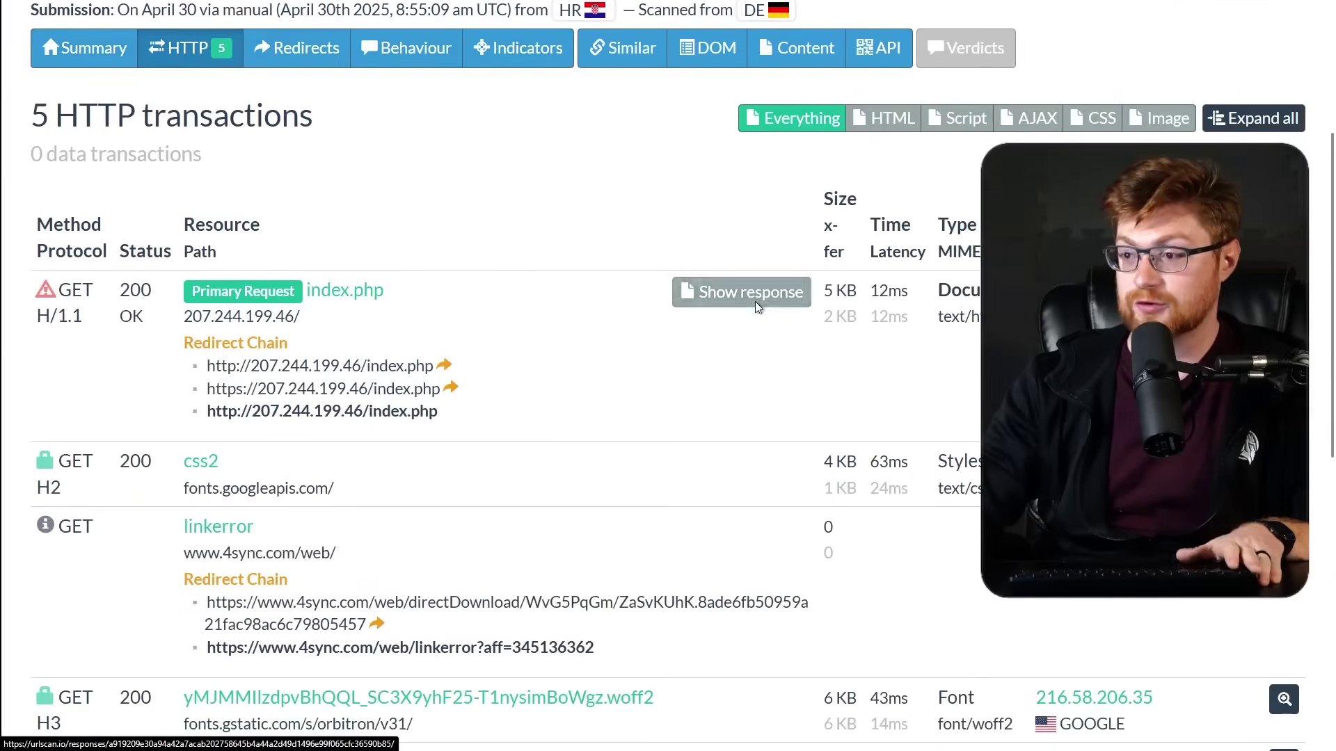
left_click(753, 294)
key("ctrl+plus")
key("ctrl+plus")
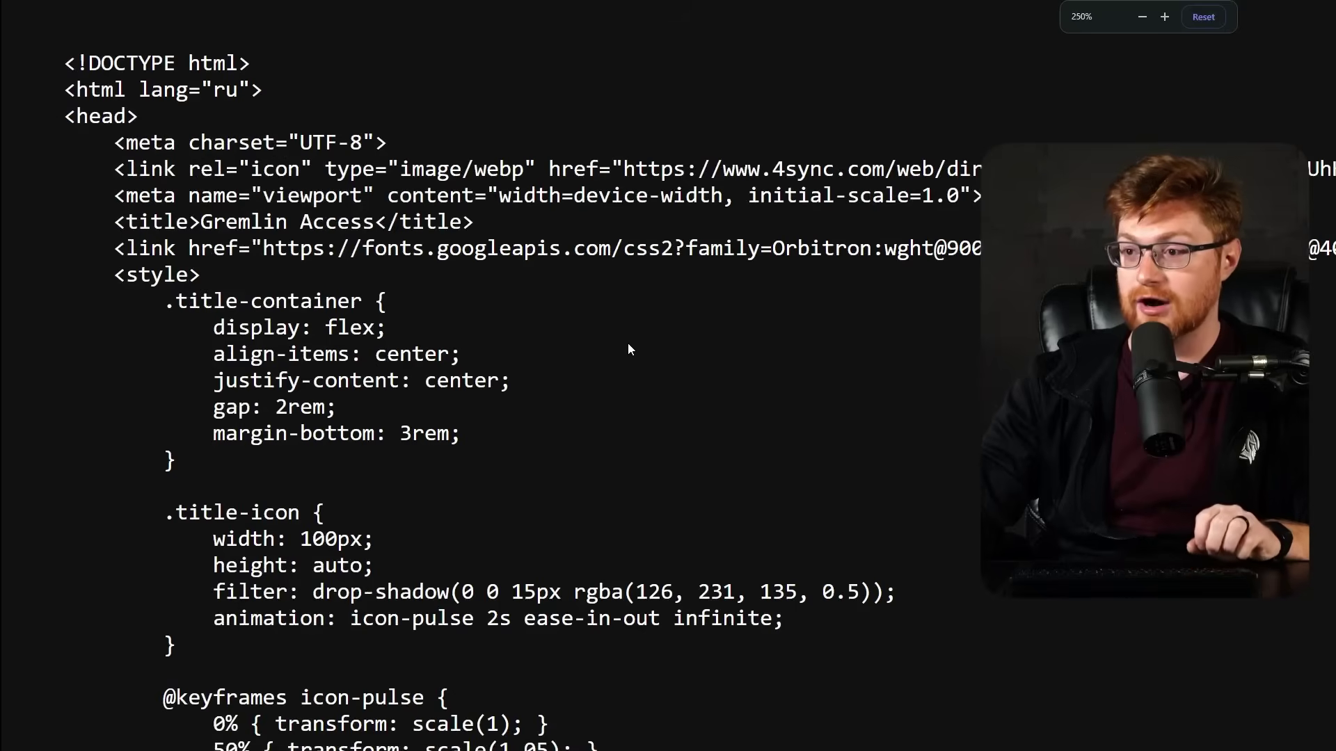
scroll(422, 306, "right", 2)
scroll(232, 245, "left", 2)
Highlight the <html lang="ru"> line and the .auth-title font-size line with its Russian comment.
left_click_drag(285, 89, 58, 93)
scroll(634, 320, "down", 15)
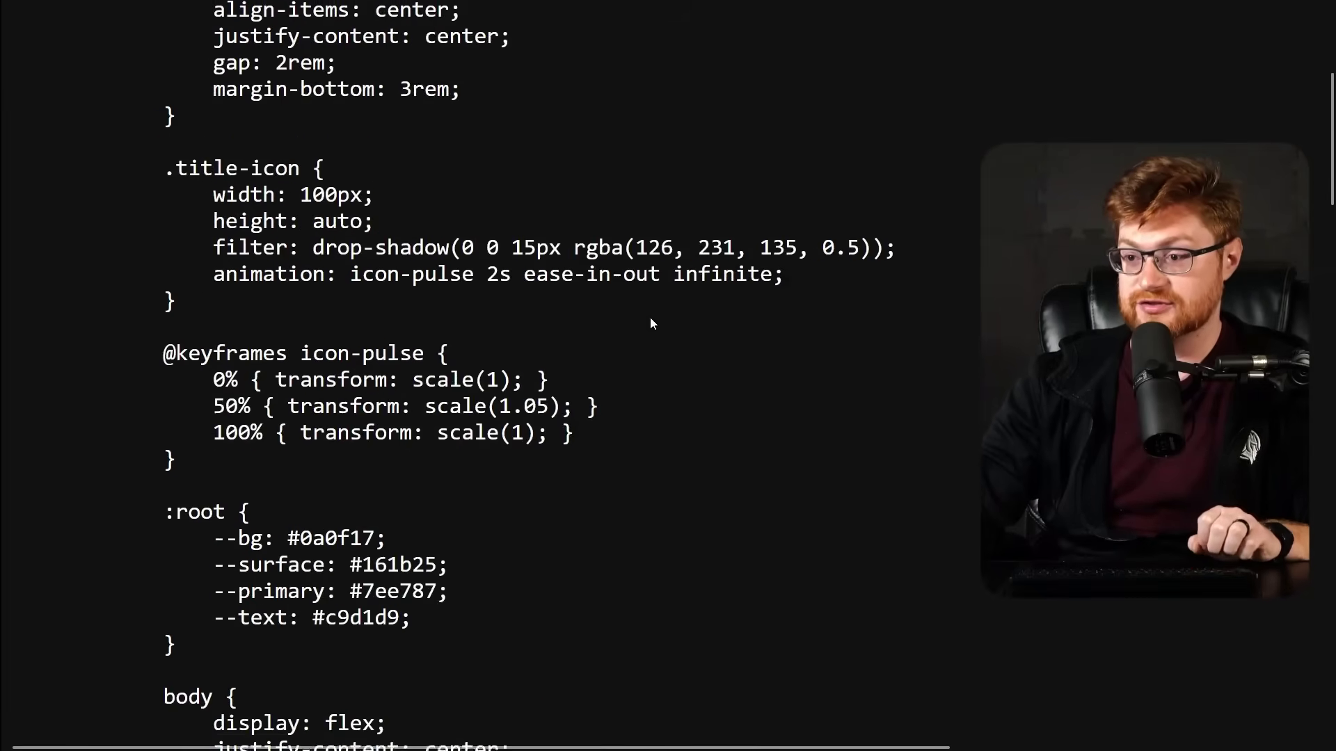
scroll(747, 342, "down", 5)
left_click_drag(777, 291, 262, 289)
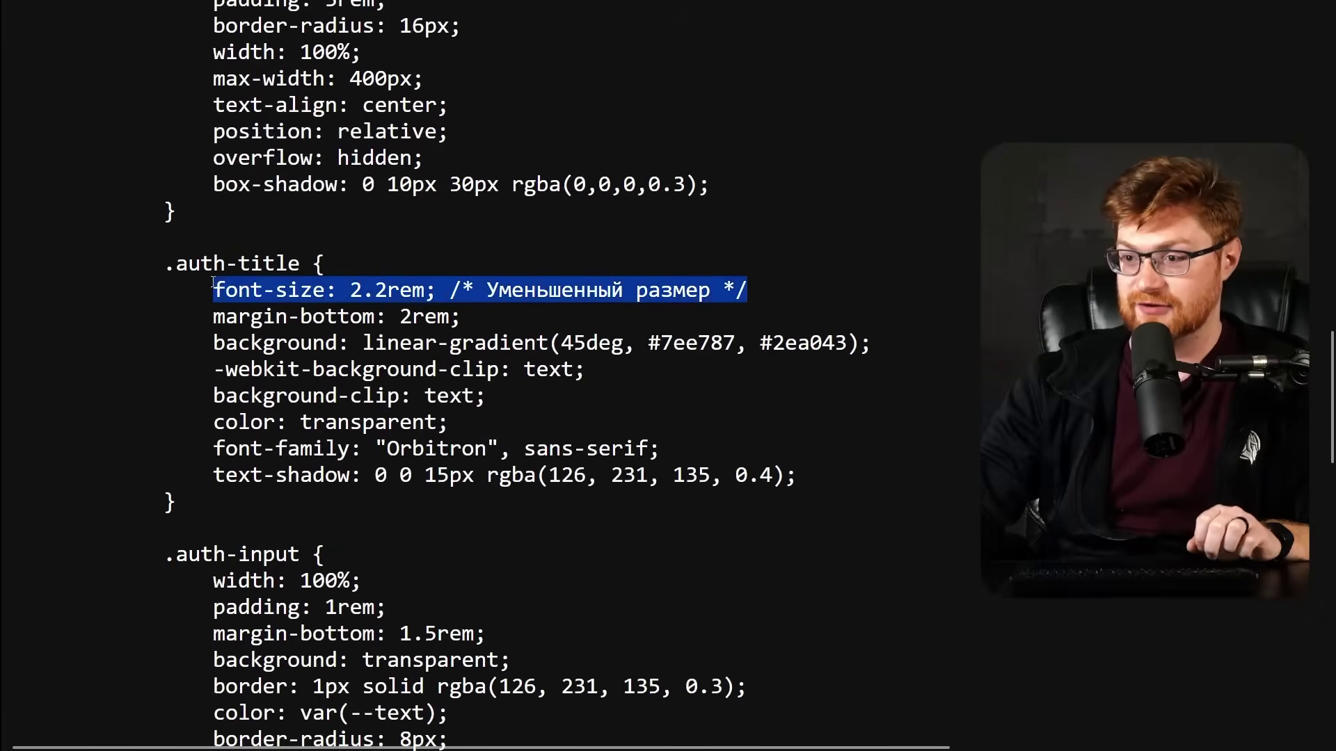
left_click(416, 290)
left_click_drag(450, 290, 760, 281)
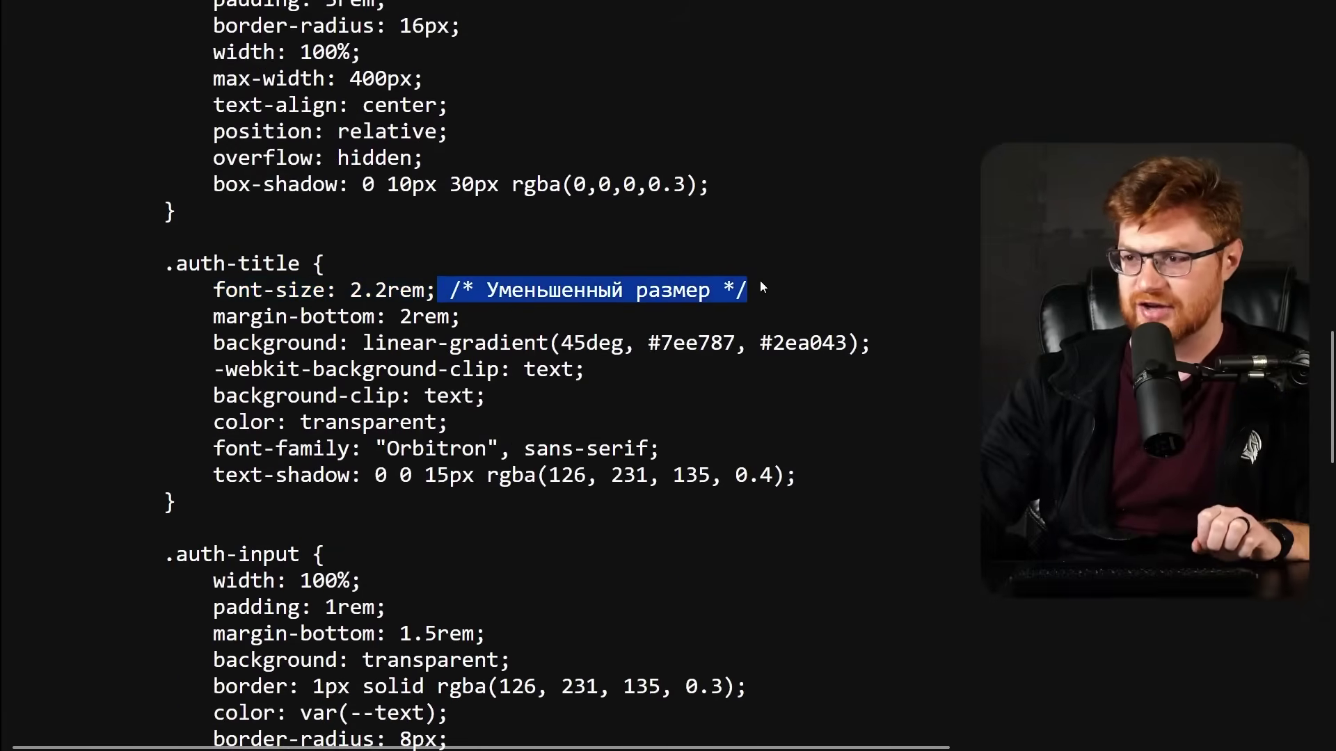
left_click(828, 294)
Highlight the GREMLIN title heading and the username placeholder in the login form.
scroll(934, 375, "down", 15)
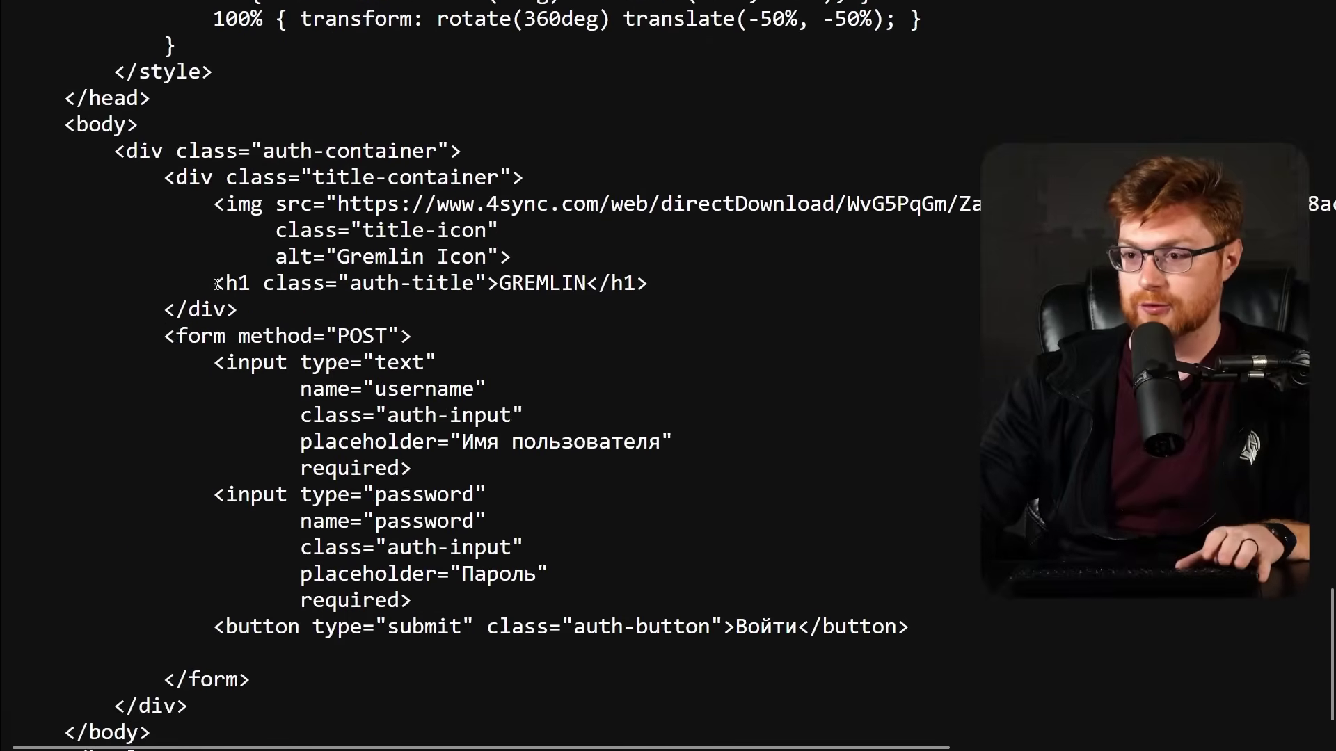
left_click_drag(216, 284, 679, 290)
left_click(680, 296)
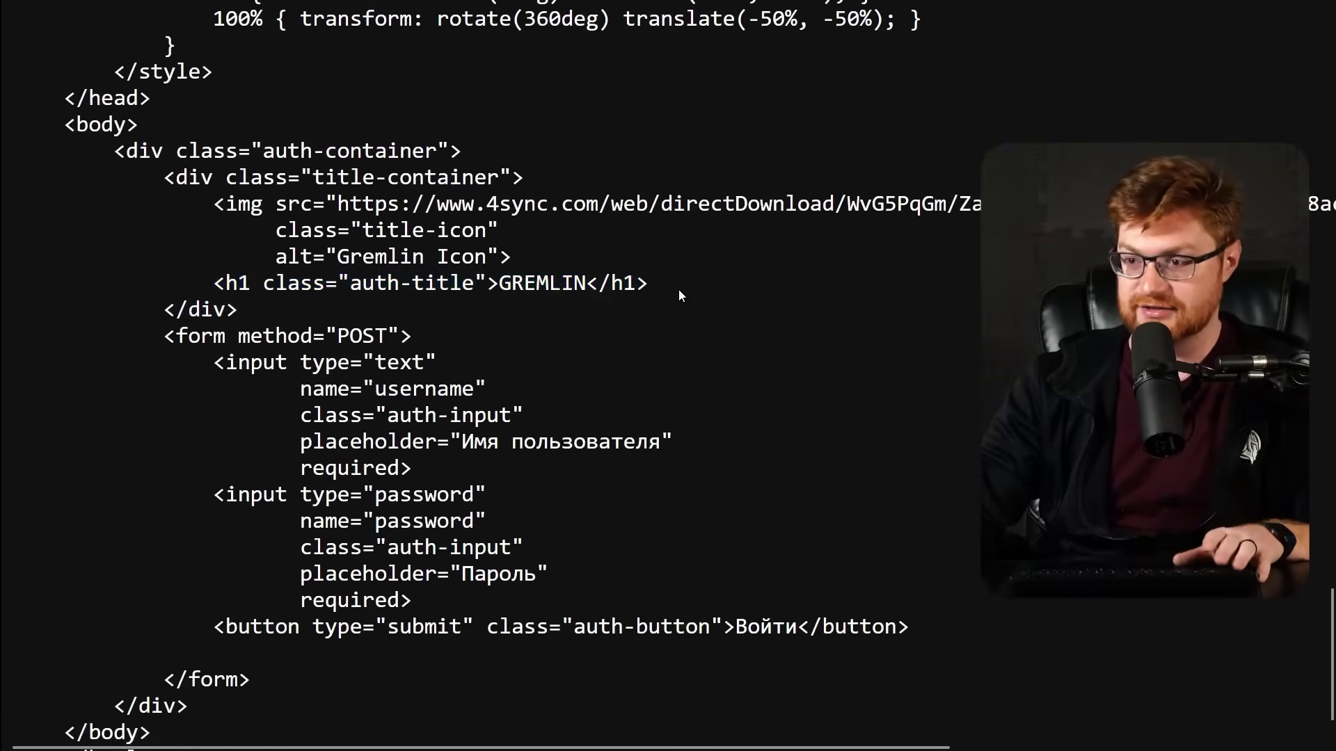
left_click_drag(399, 431, 742, 437)
left_click(766, 425)
scroll(769, 424, "down", 1)
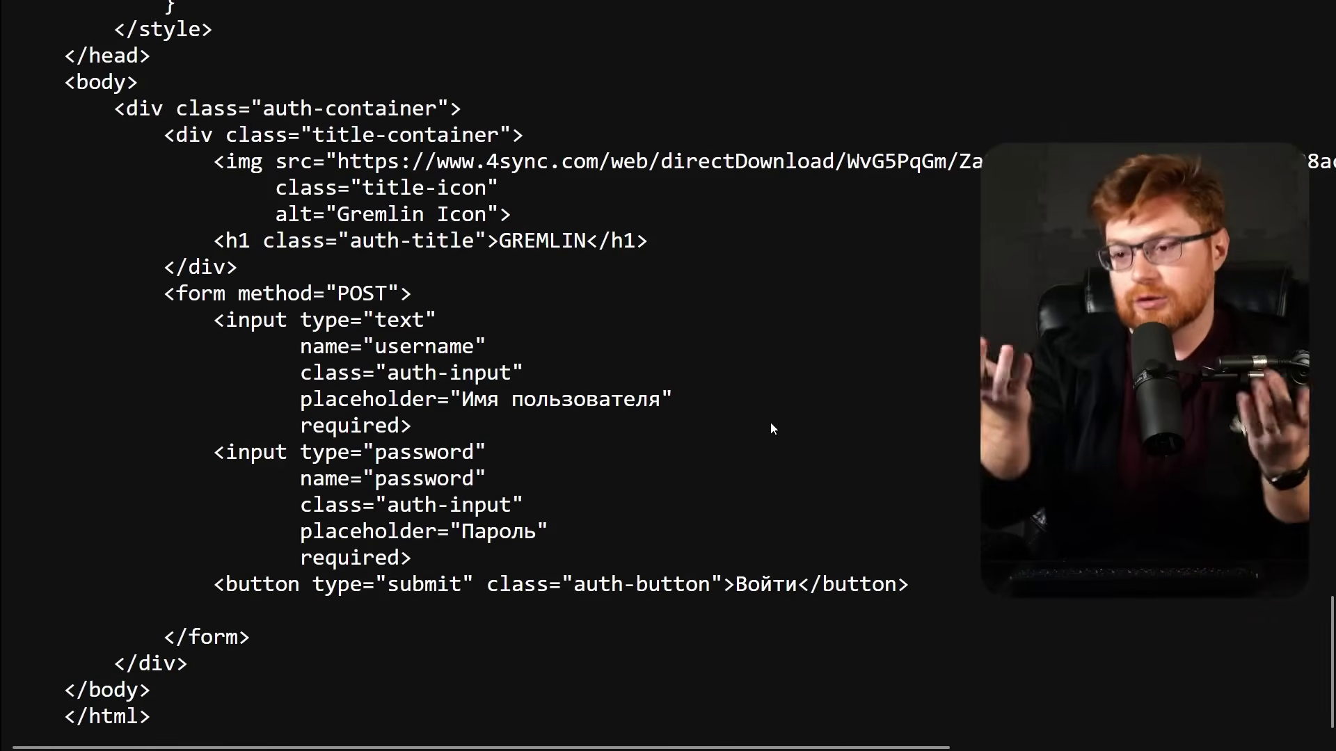
scroll(771, 423, "right", 5)
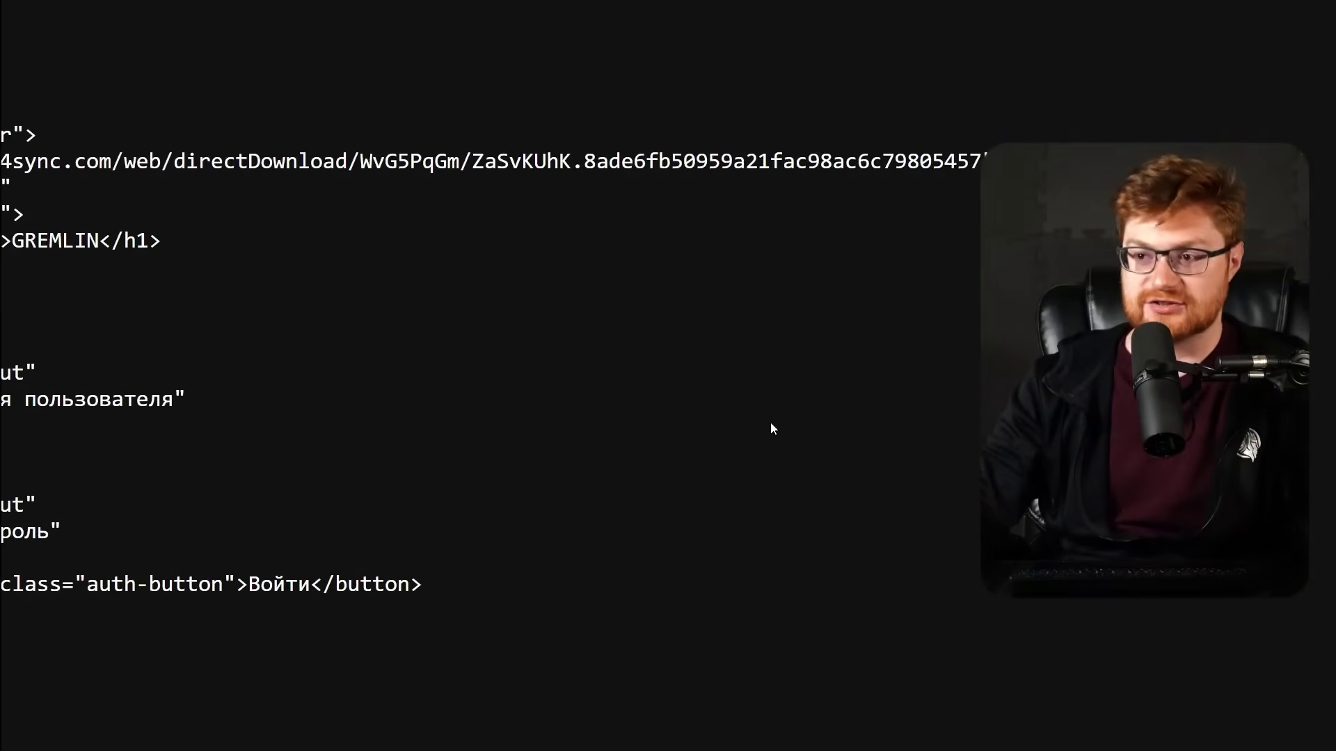
scroll(770, 429, "left", 5)
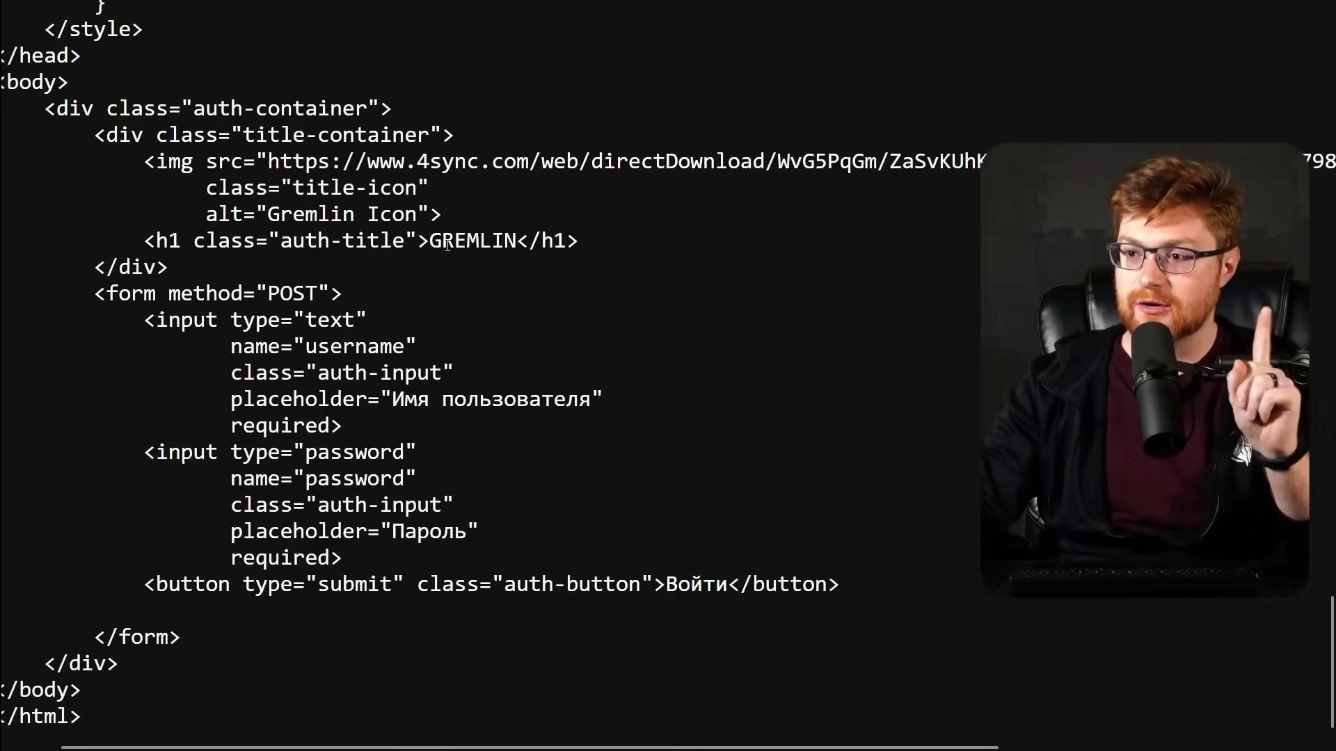
Select the 4sync image src URL in the HTML source.
left_click_drag(269, 161, 498, 160)
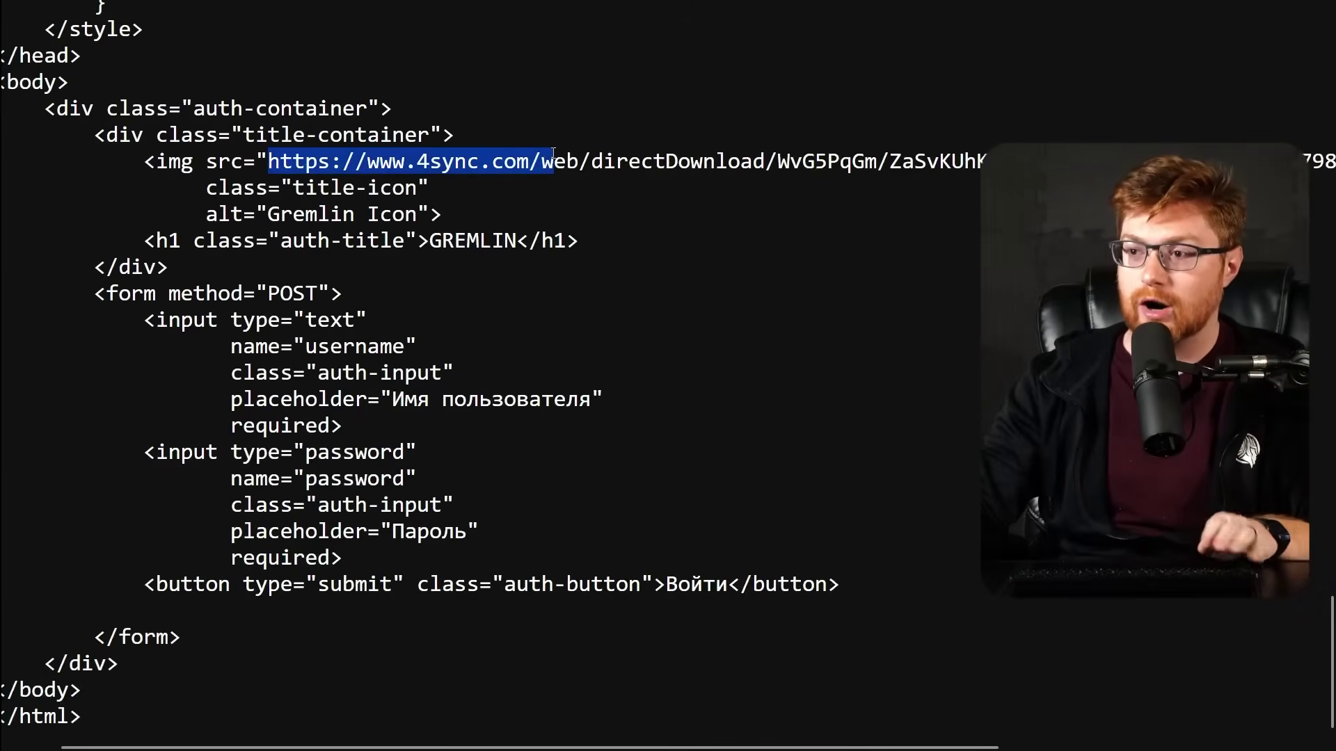
key("shift+End")
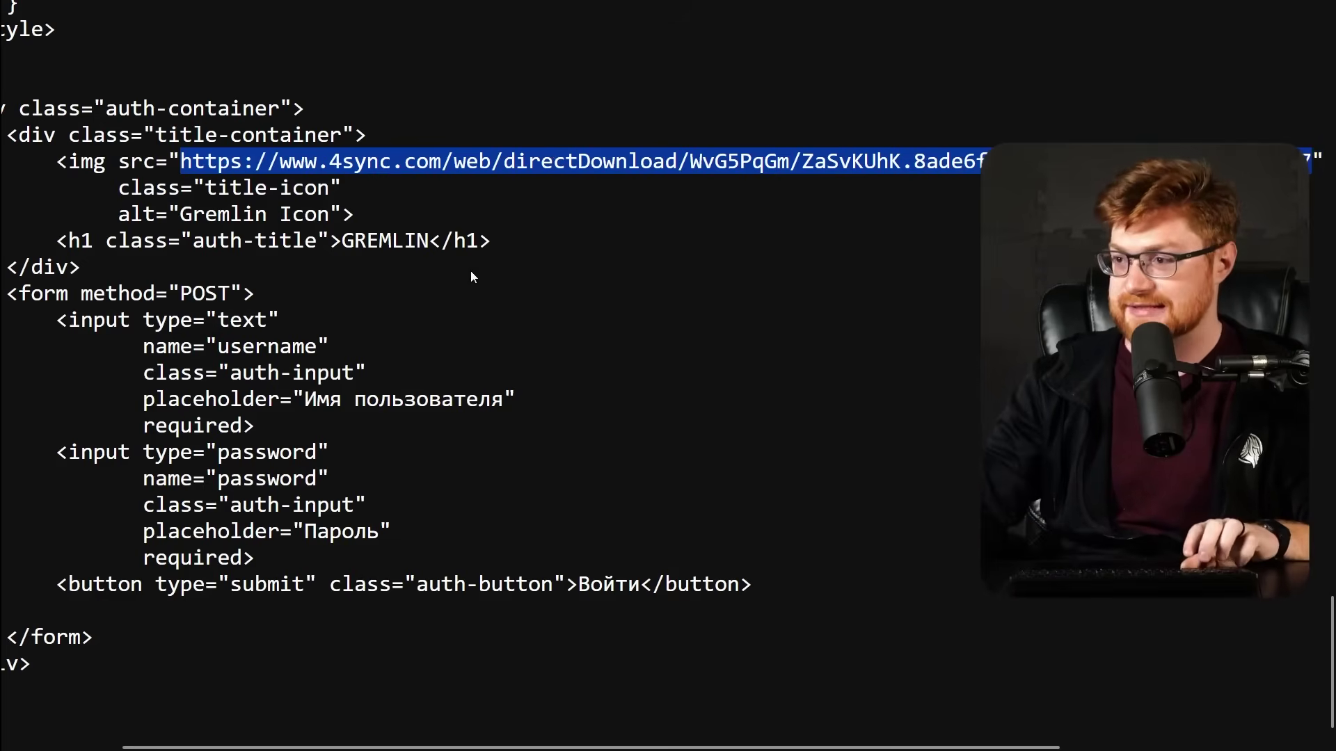
scroll(555, 280, "right", 3)
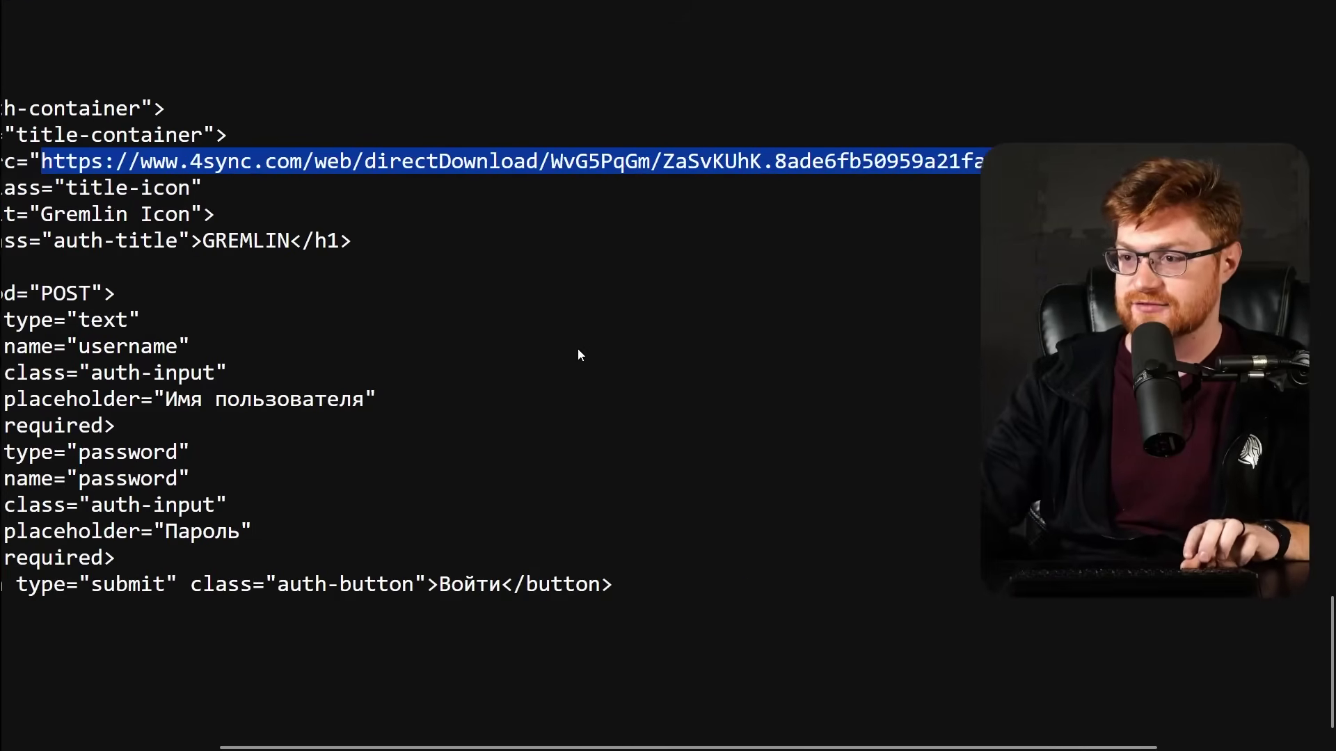
scroll(577, 349, "right", 3)
scroll(581, 333, "up", 20)
scroll(576, 336, "up", 5)
scroll(576, 337, "left", 5)
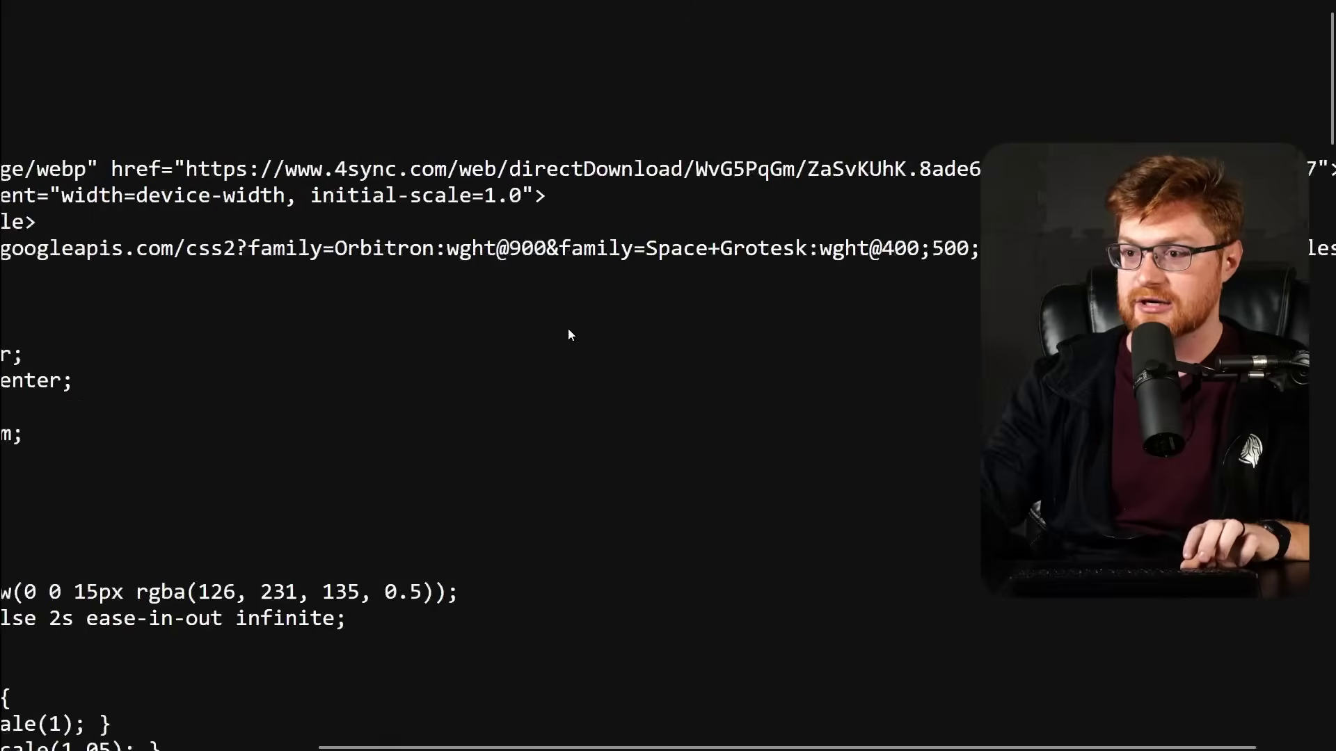
left_click_drag(74, 195, 683, 174)
scroll(702, 205, "right", 9)
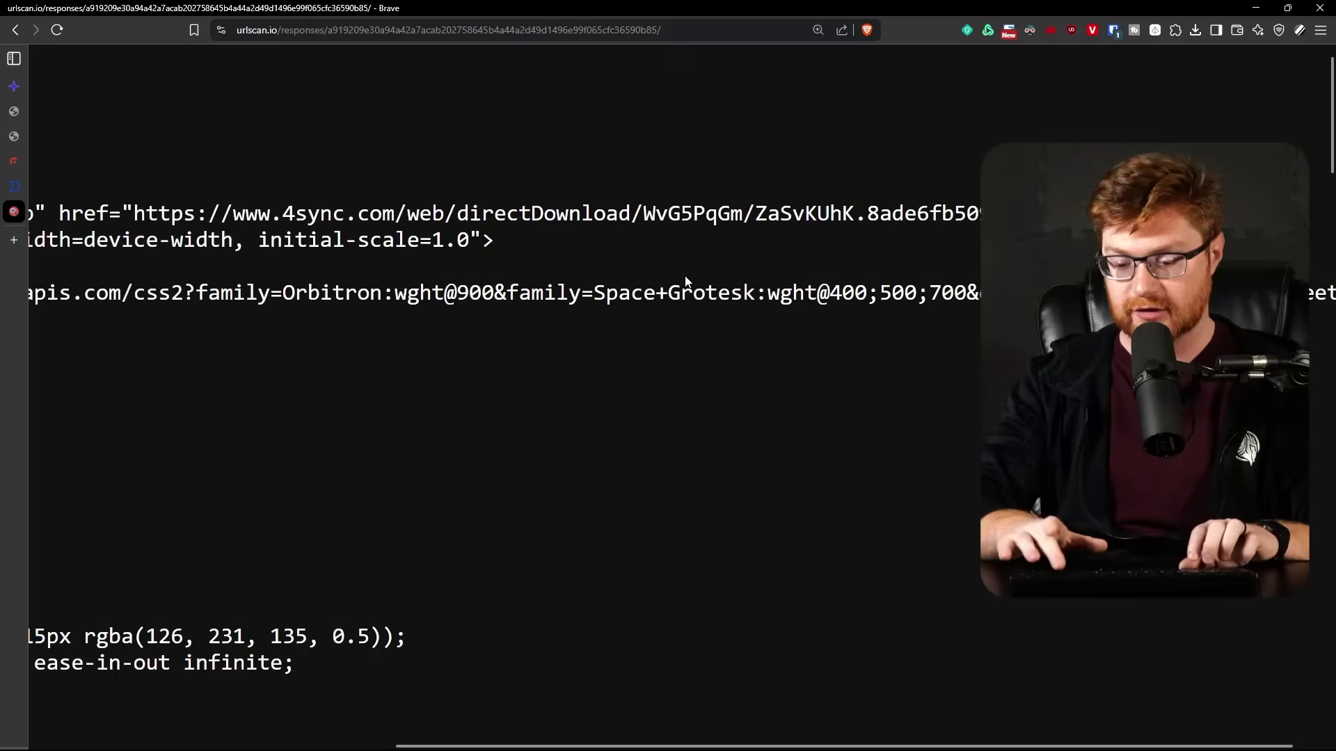
Visit the copied 4sync link full screen, reaching a sign-in-required Proceed to download page.
key("ctrl+plus")
key("ctrl+l")
type("https://www.4sync.com/web/directDownload/WvG5PqGm/ZaSvKUhK.8ade6fb50959a21fac98ac6c79805457")
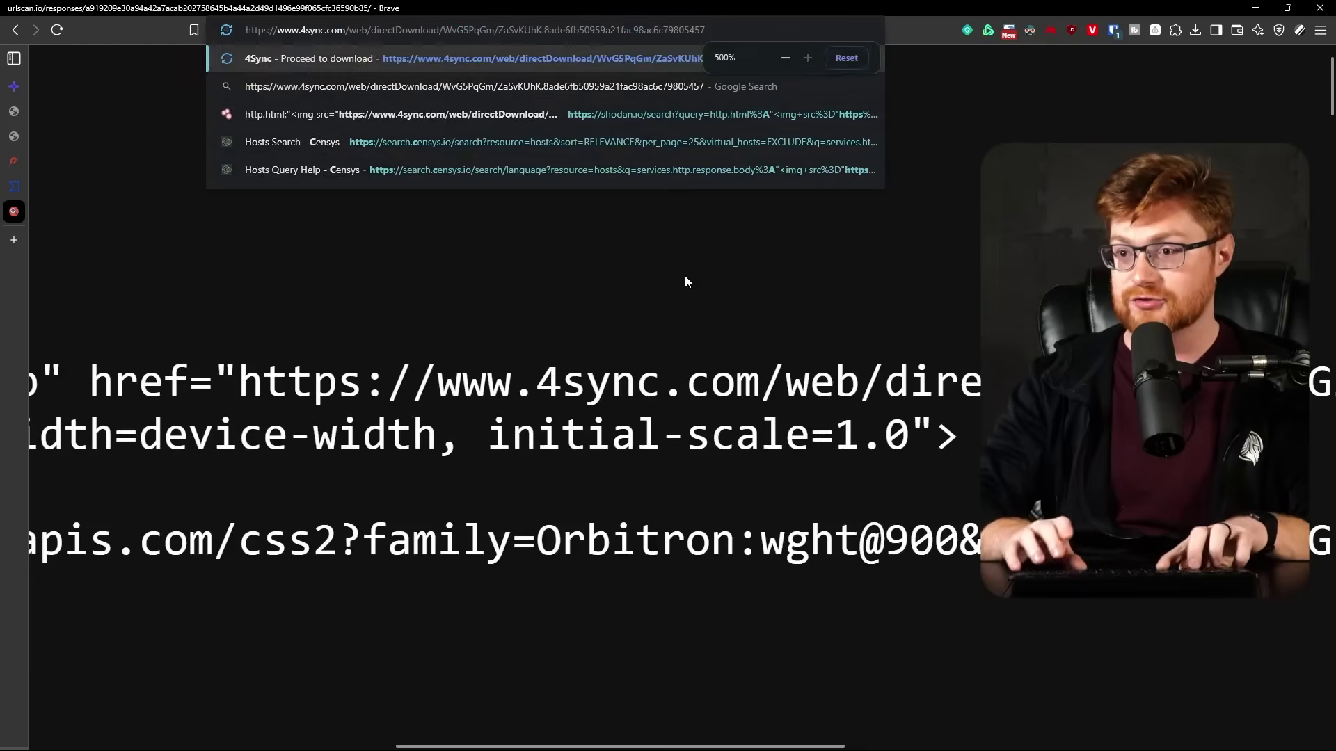
key("Return")
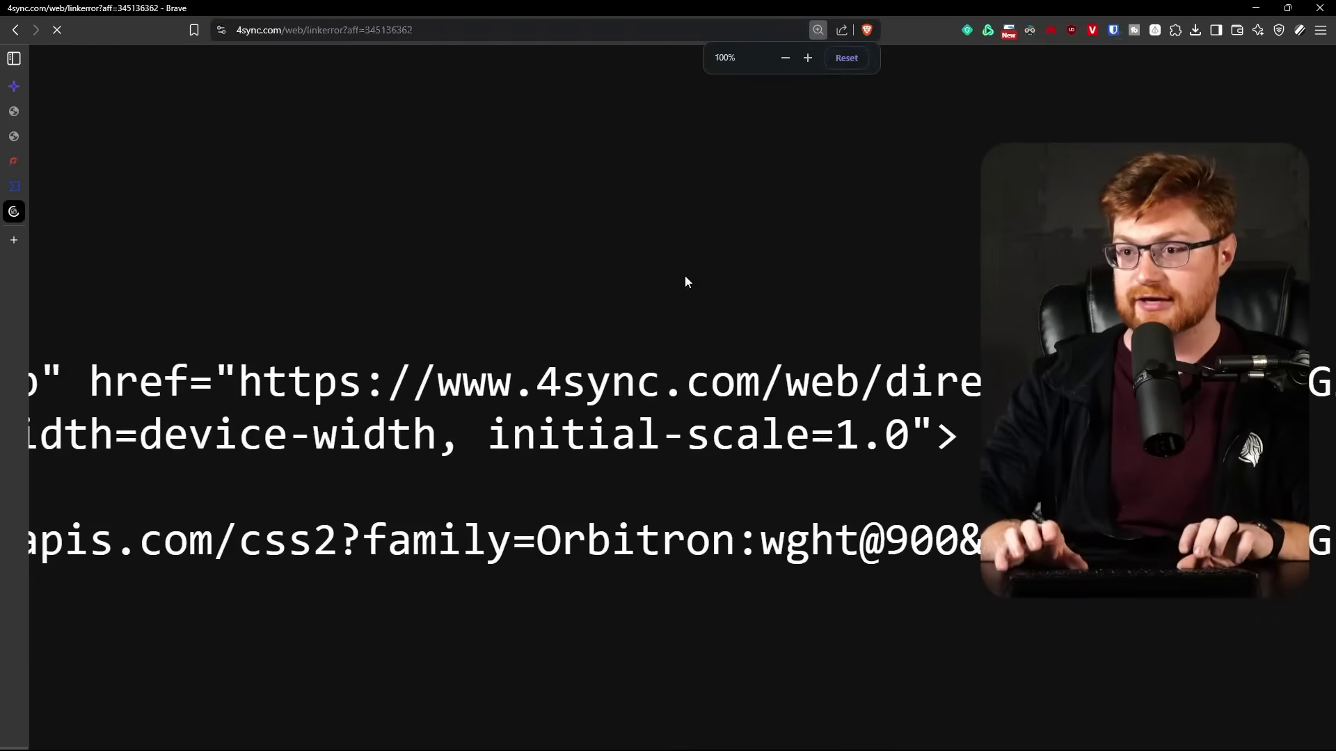
key("F11")
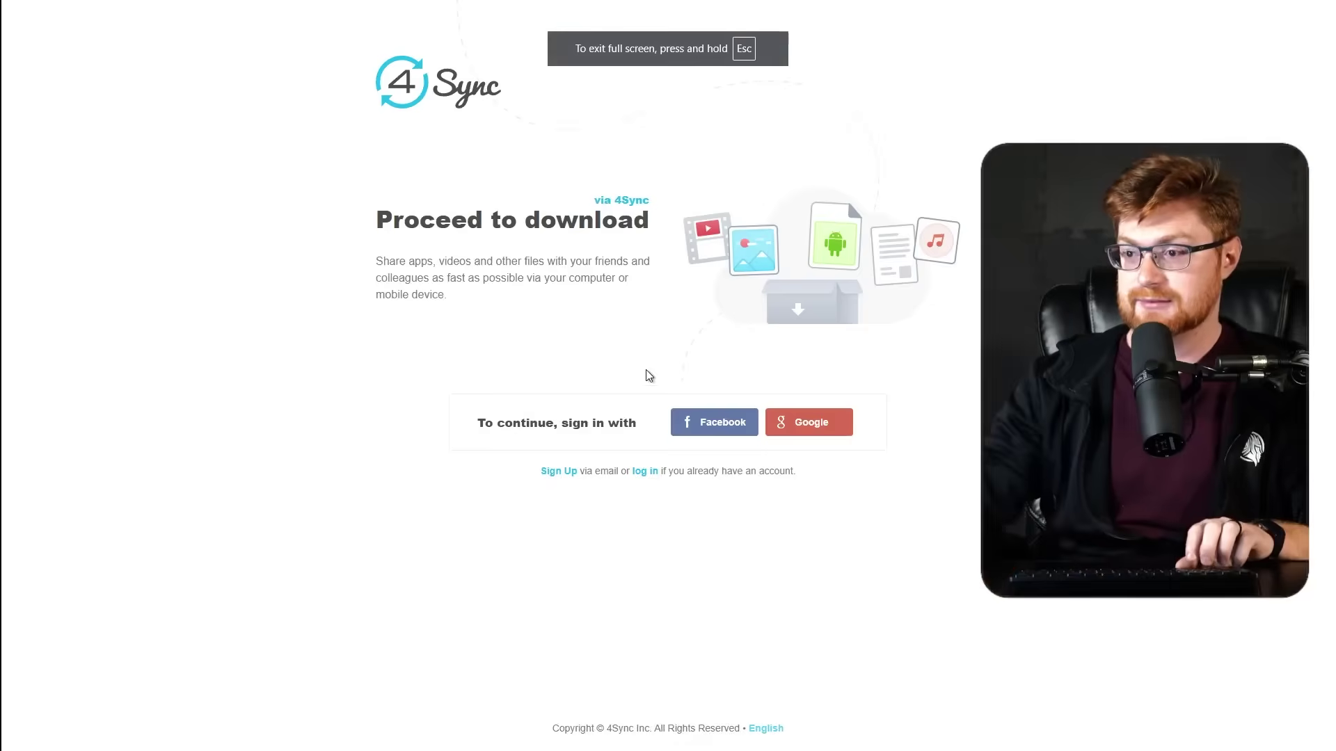
key("ctrl+plus")
key("ctrl+plus")
key("ctrl+plus")
scroll(640, 384, "down", 1)
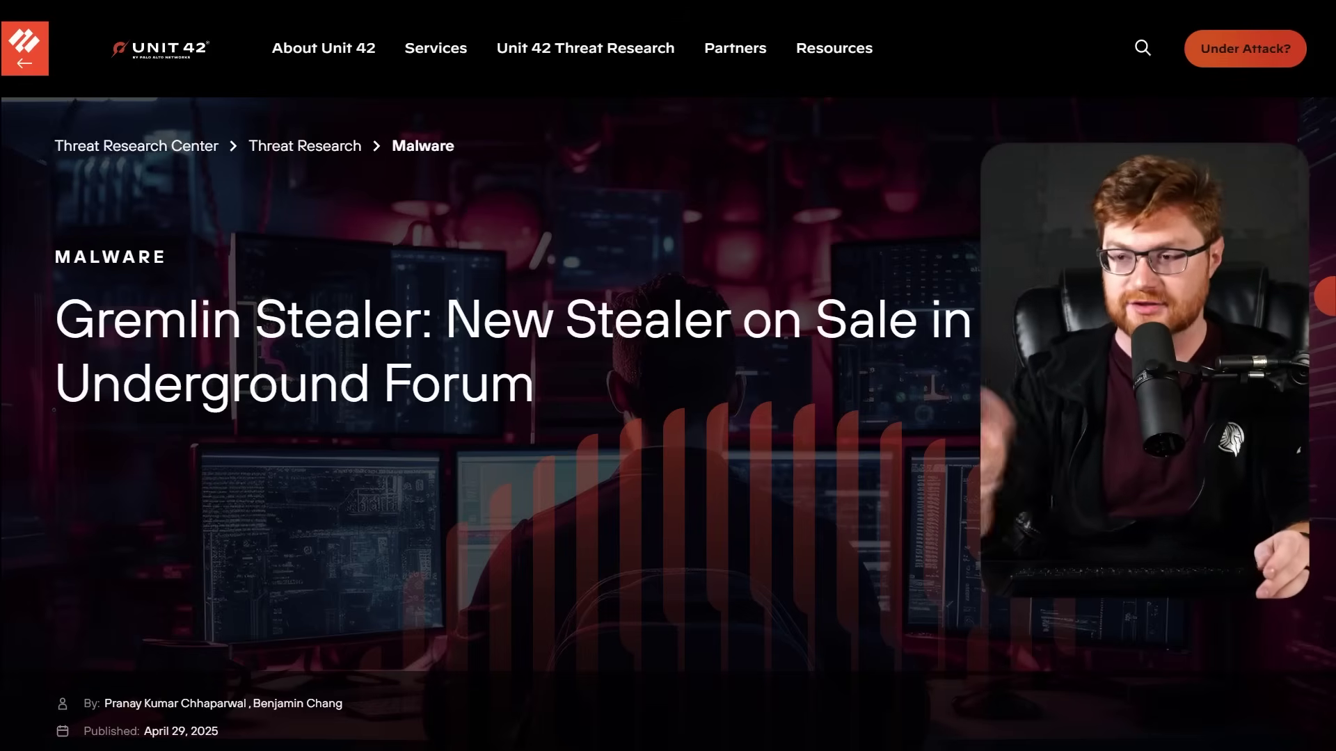
Highlight "Gremlin Stealer" in the article title and glance down at the Executive Summary.
left_click_drag(37, 329, 367, 317)
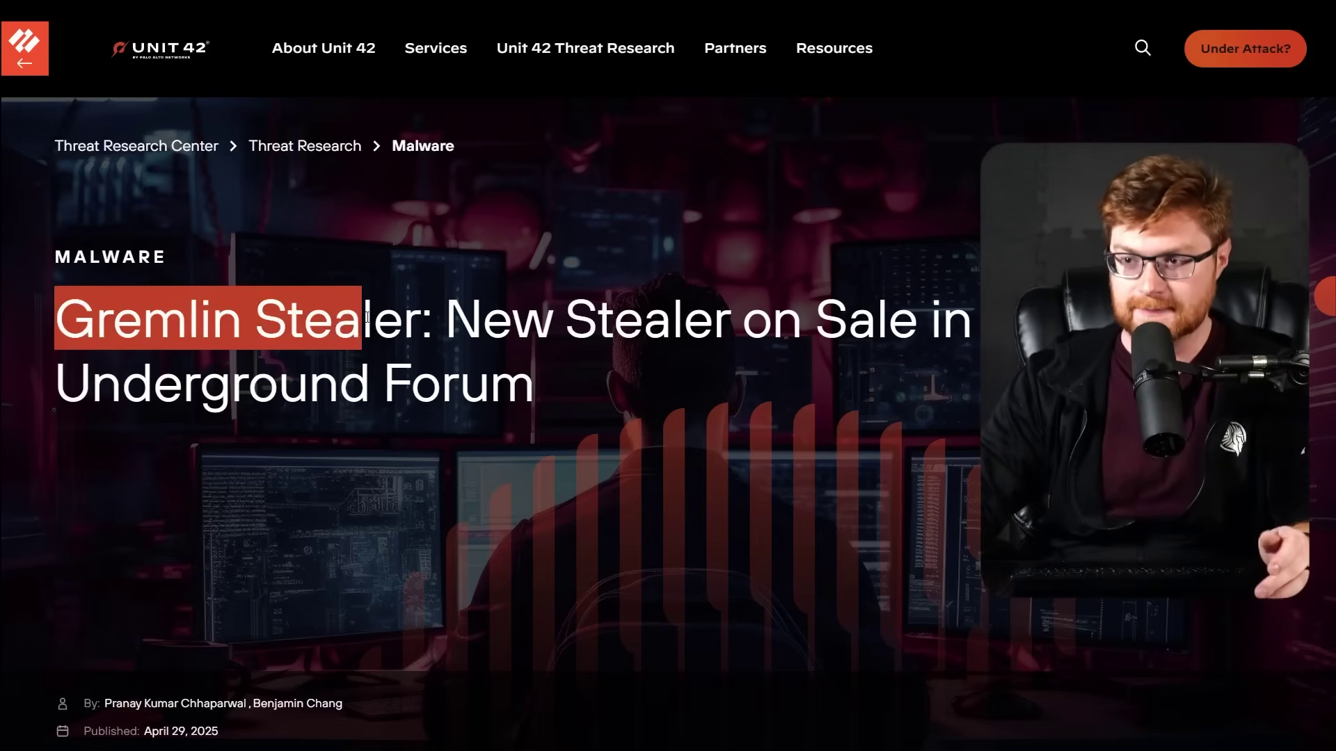
left_click(422, 324)
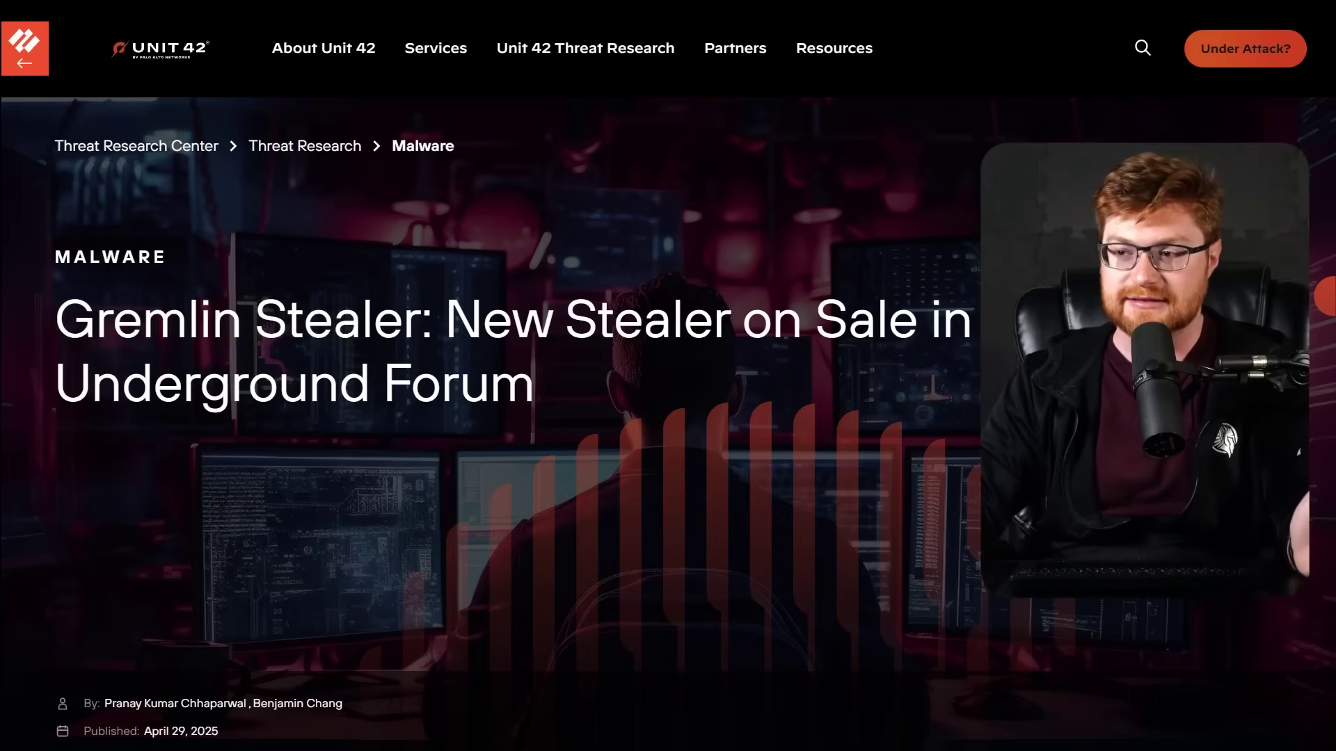
scroll(668, 376, "down", 10)
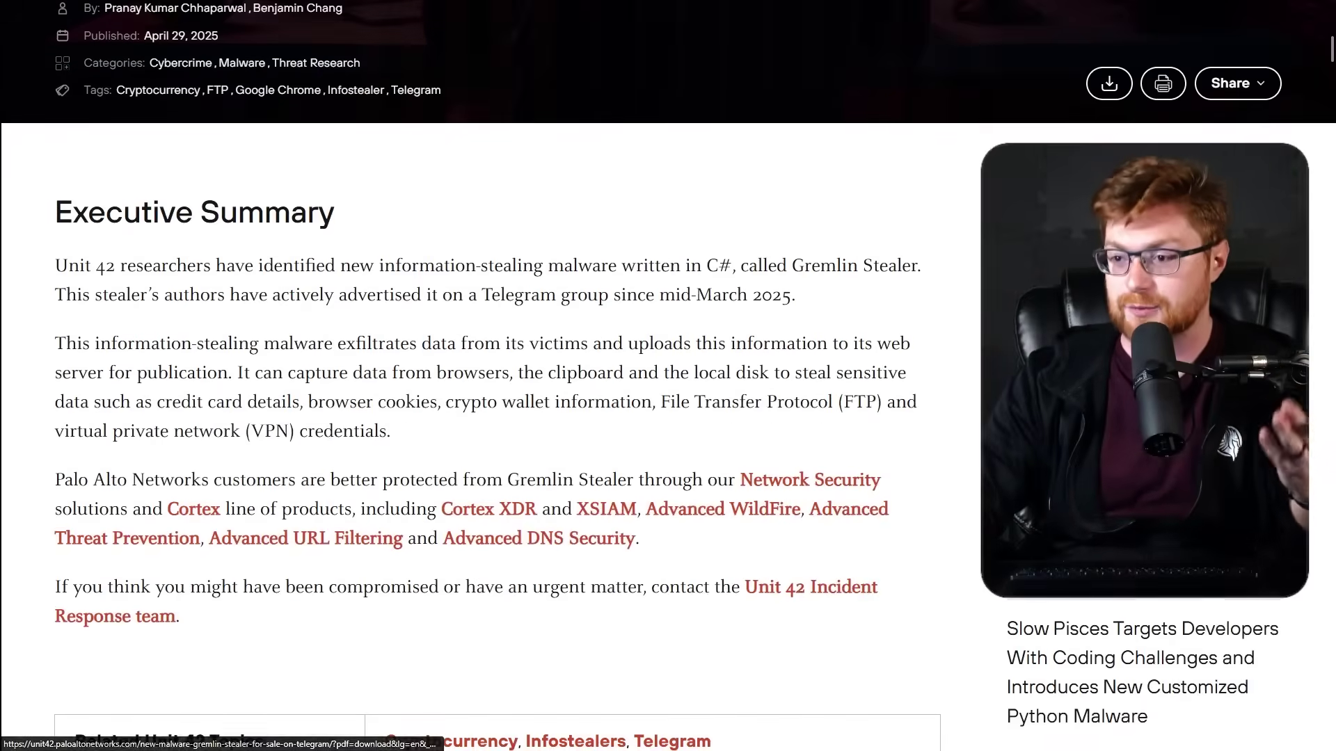
scroll(974, 495, "up", 10)
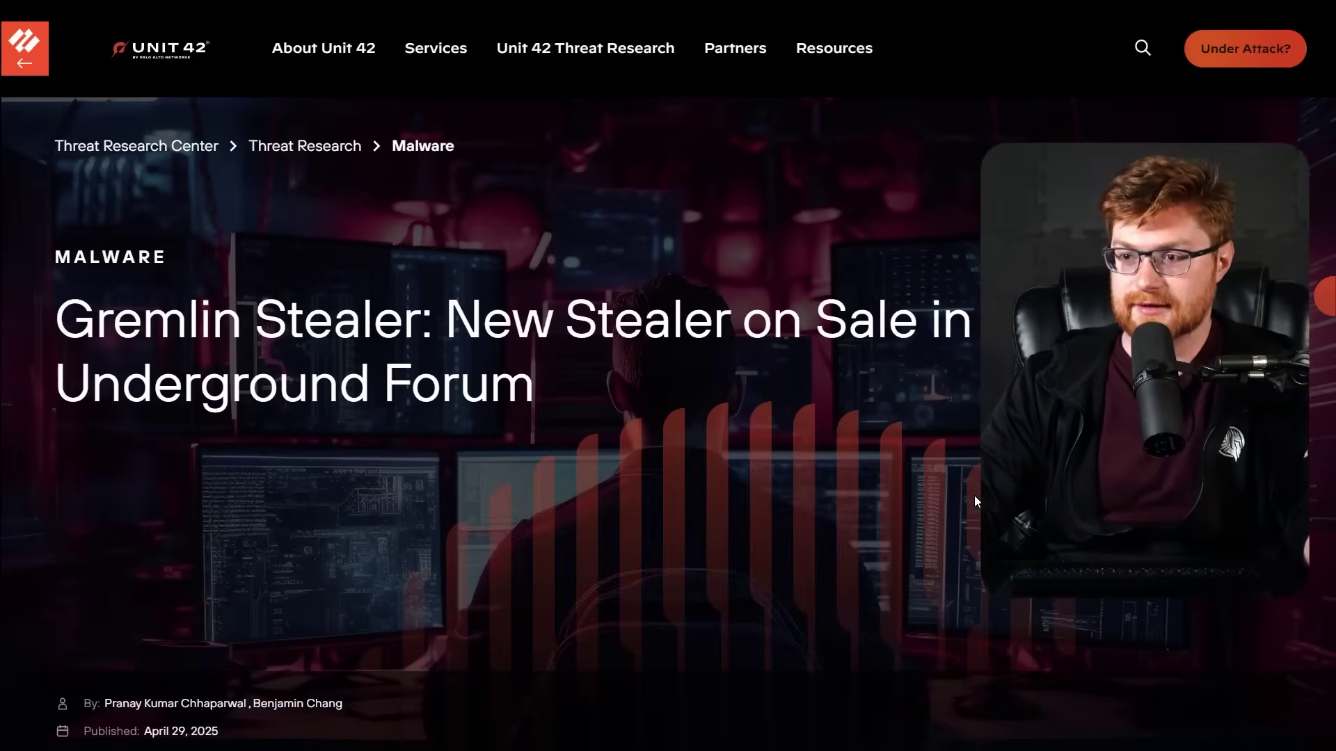